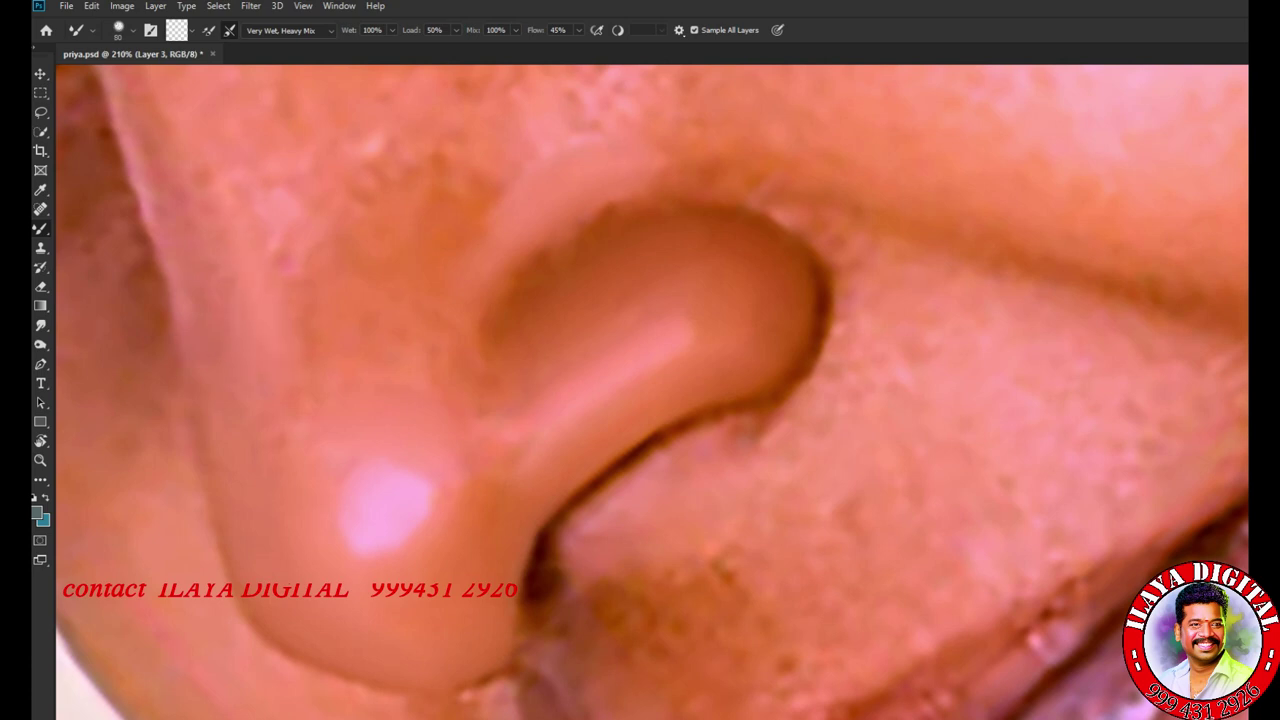
- Smooth the skin texture on the side of the nose above the nostril with the Mixer Brush at 50% flow
scroll(650, 390, "down", 3)
scroll(650, 390, "up", 3)
key("bracketleft")
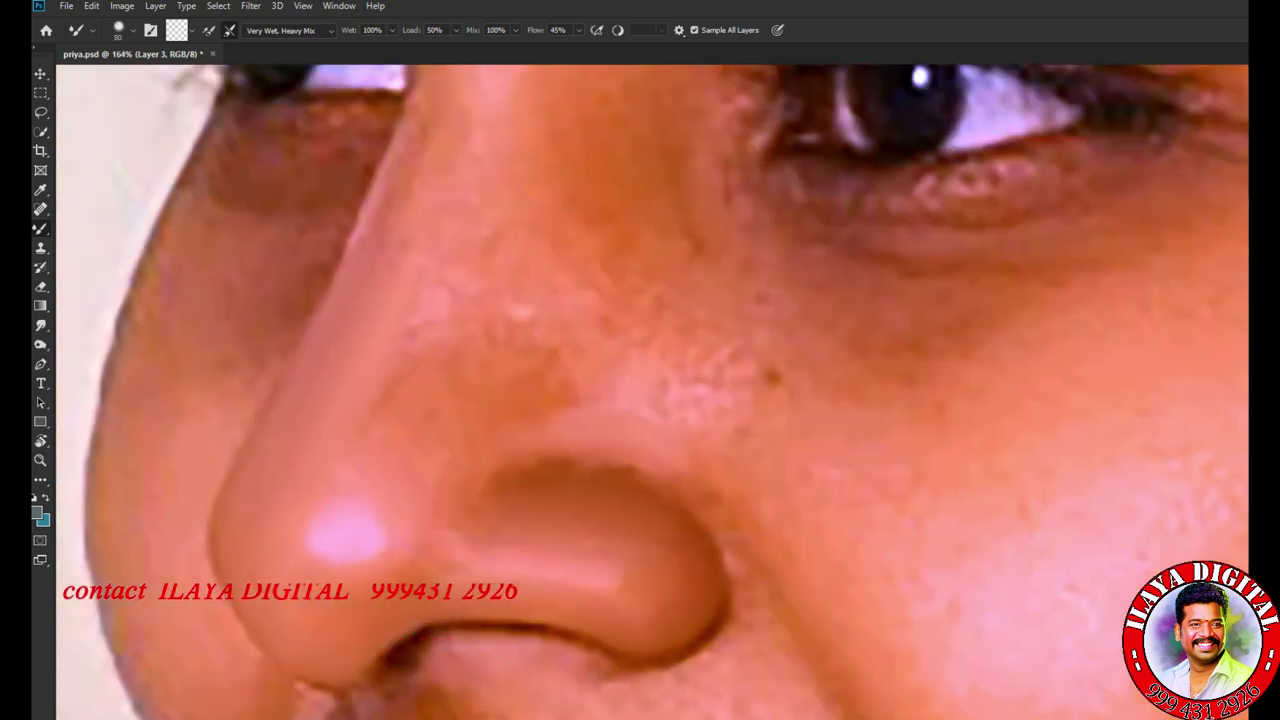
key("shift+2")
key("shift+5")
left_click_drag(428, 335, 466, 288)
key("bracketright")
key("shift+5")
key("shift+0")
left_click_drag(480, 345, 550, 278)
- Blend the skin along the nose bridge with the Mixer Brush, setting its load to 64%
key("bracketleft")
key("bracketleft")
key("bracketleft")
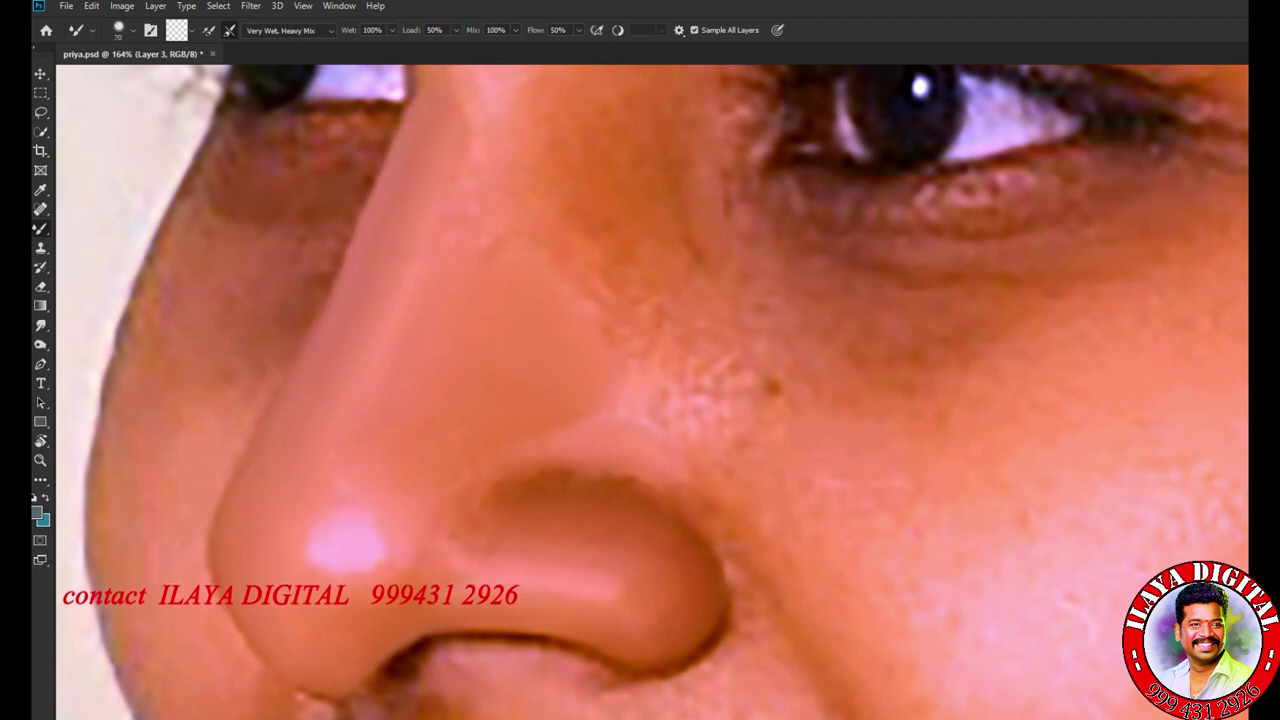
key("6")
key("4")
key("bracketright")
key("bracketleft")
key("bracketleft")
key("bracketleft")
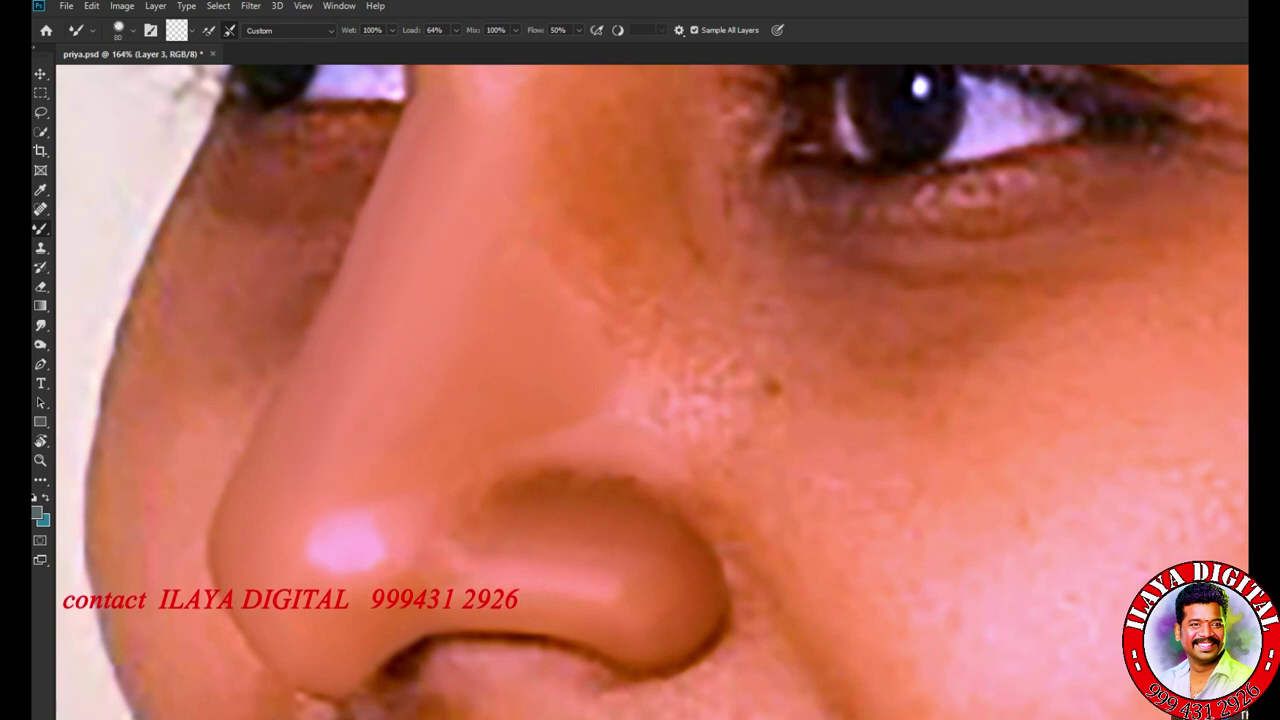
key("bracketleft")
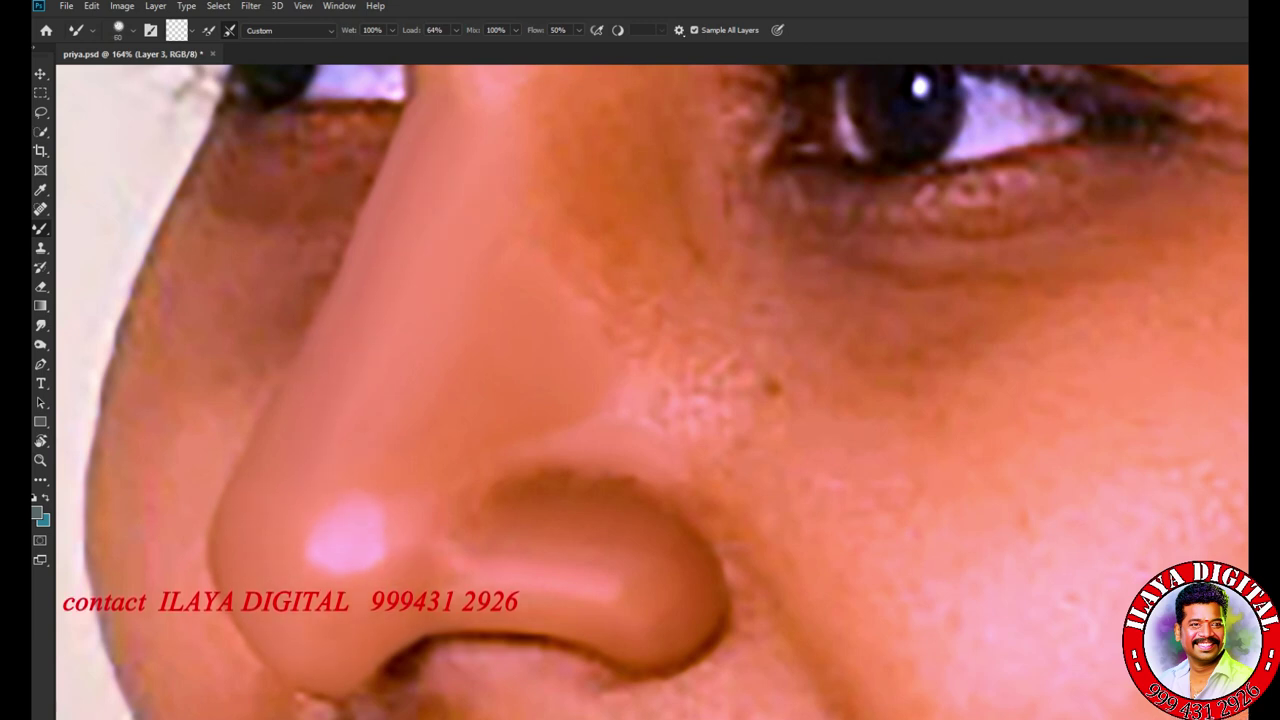
- Blend the crease above the nostril wing and the skin around its outer edge
left_click_drag(490, 478, 570, 476)
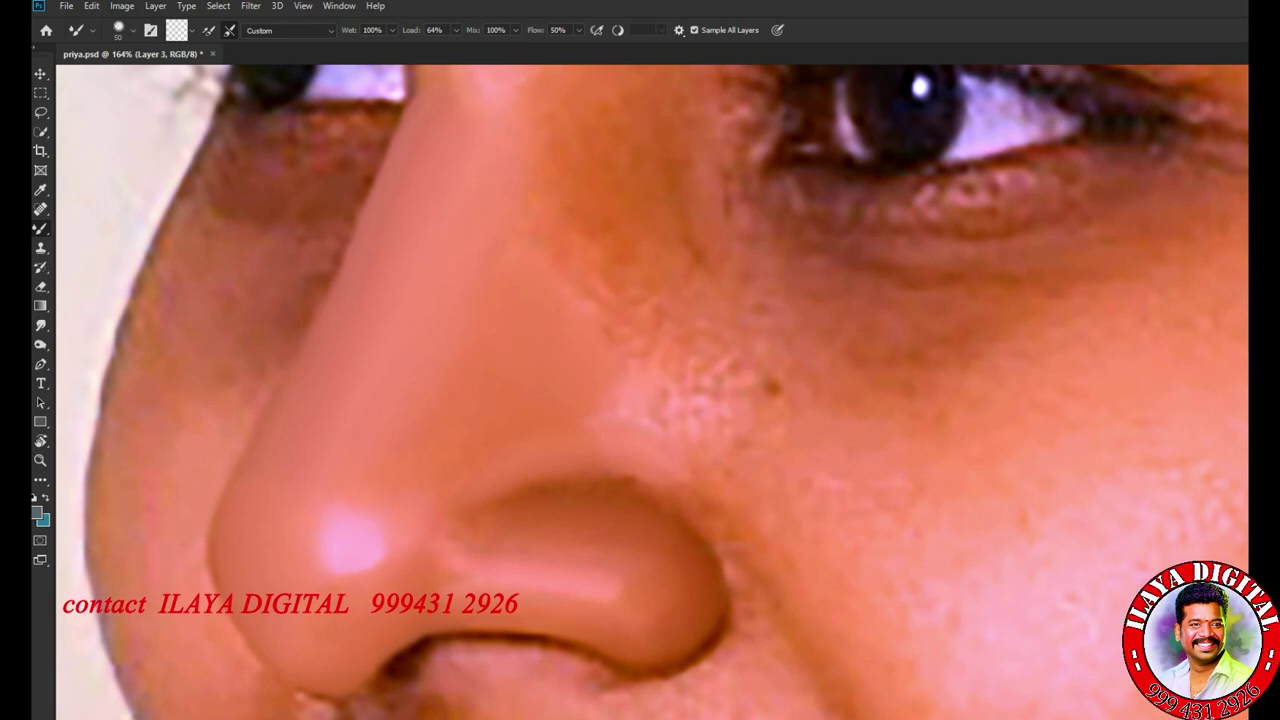
left_click_drag(680, 485, 745, 560)
left_click_drag(640, 500, 600, 490)
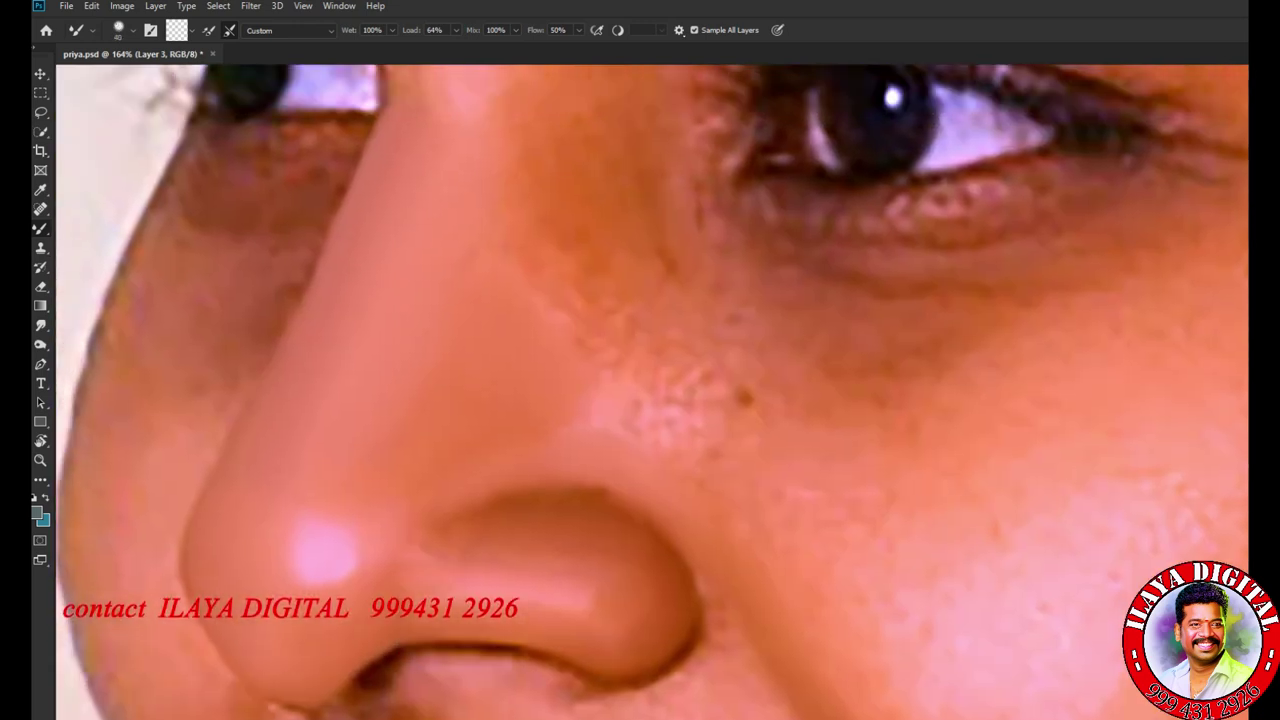
- Set the Mixer Brush to 51% load and 66% mix, and refine the shading and rim of the nostril wing
key("bracketleft")
left_click_drag(456, 30, 492, 47)
left_click(456, 30)
key("bracketright")
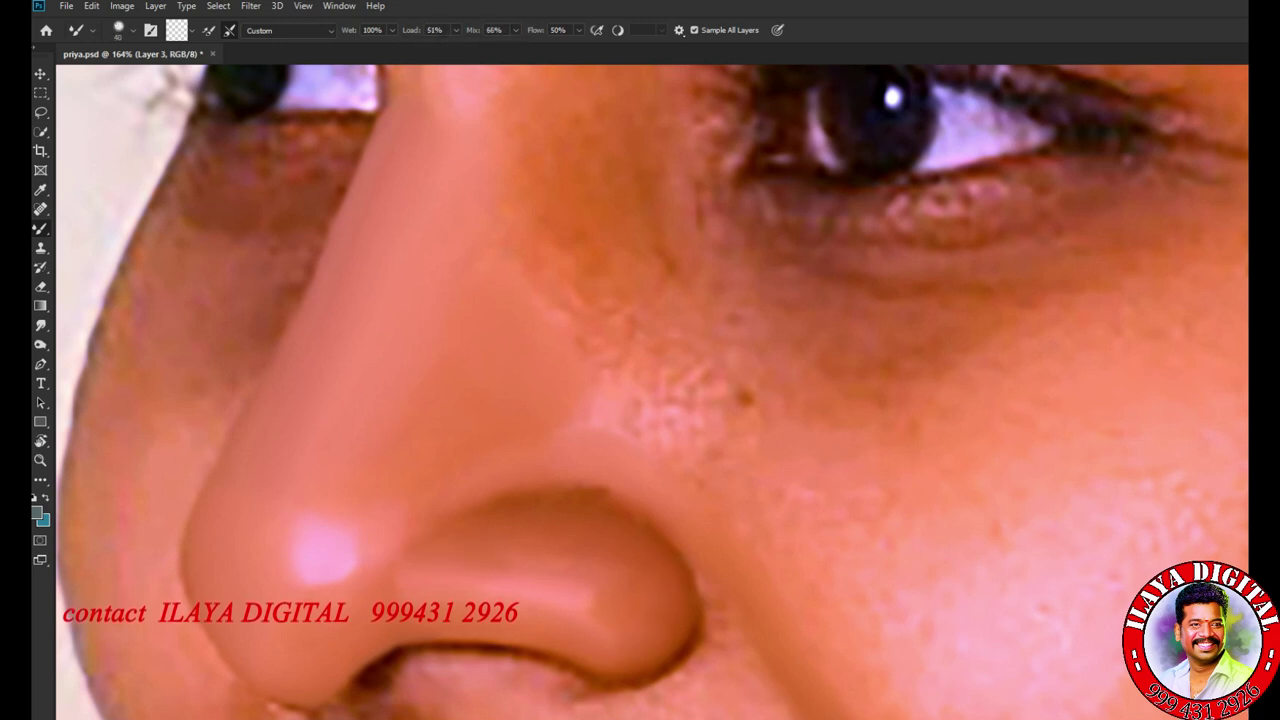
key("bracketleft")
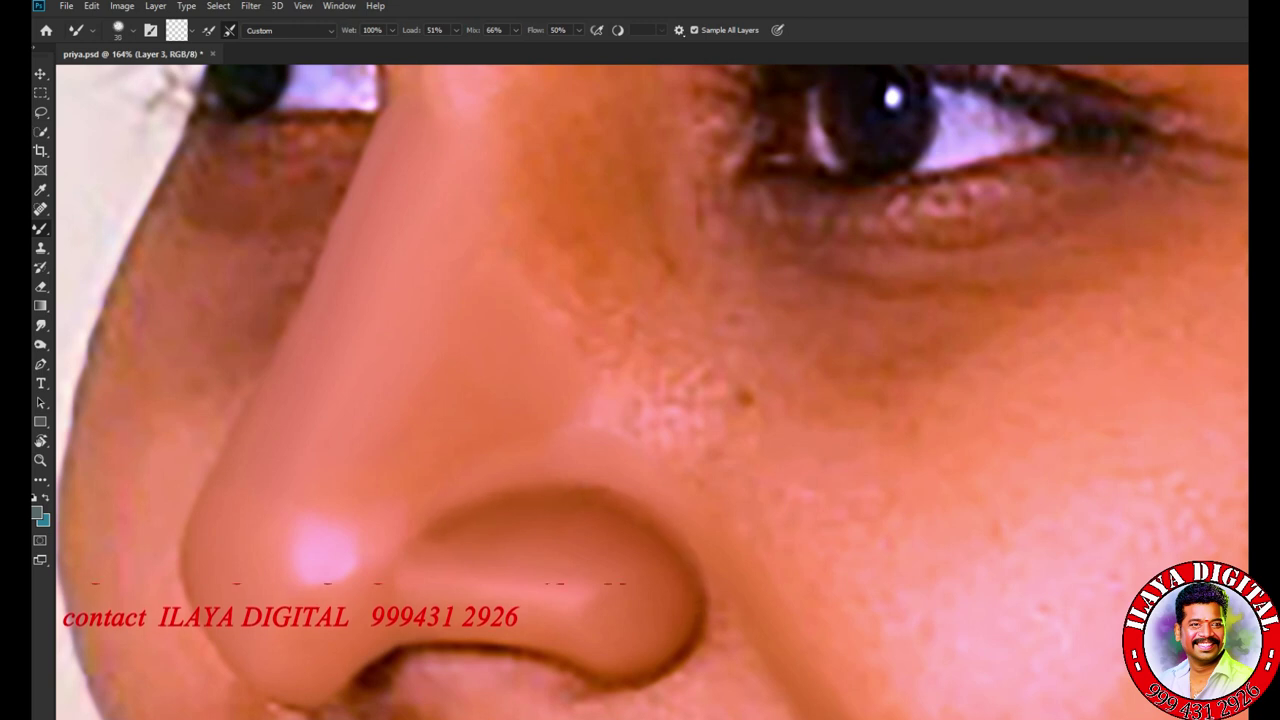
- Clean up the lower contour of the nose tip and blend the skin directly beneath the nostril
scroll(650, 390, "down", 2)
scroll(650, 390, "up", 1)
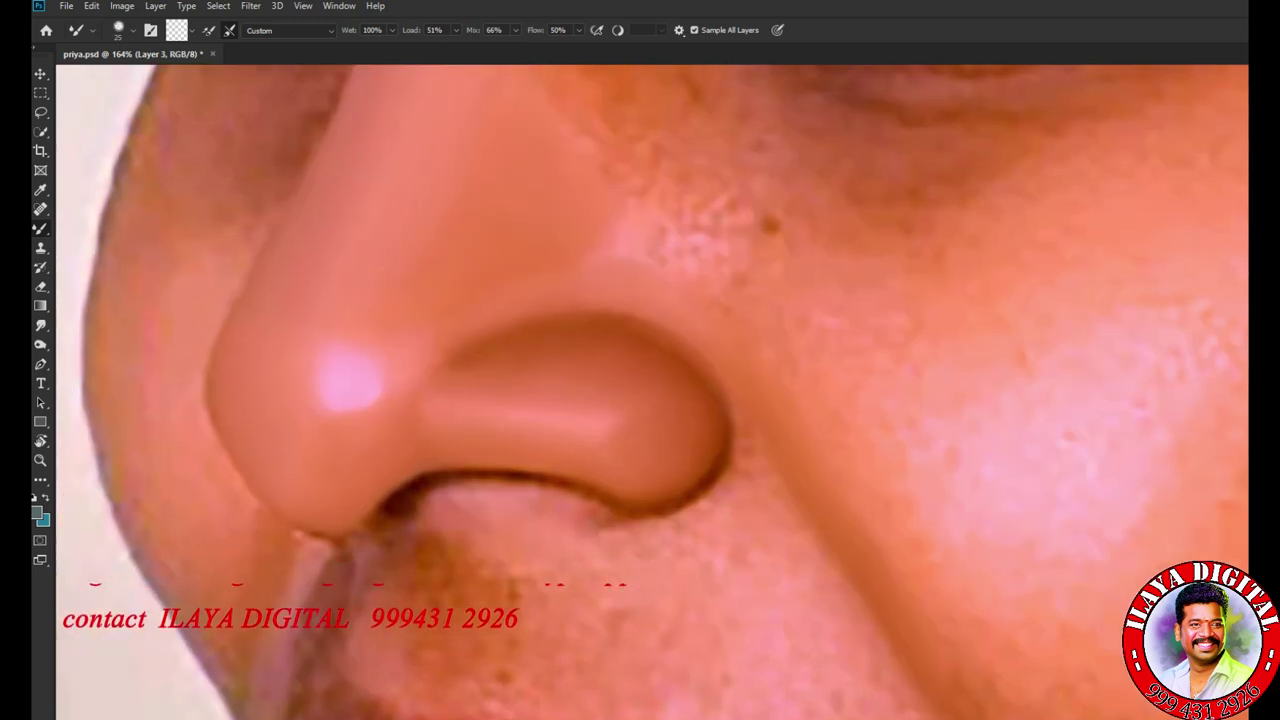
mouse_move(378, 516)
left_mouse_down()
mouse_move(350, 538)
mouse_move(300, 536)
left_mouse_up()
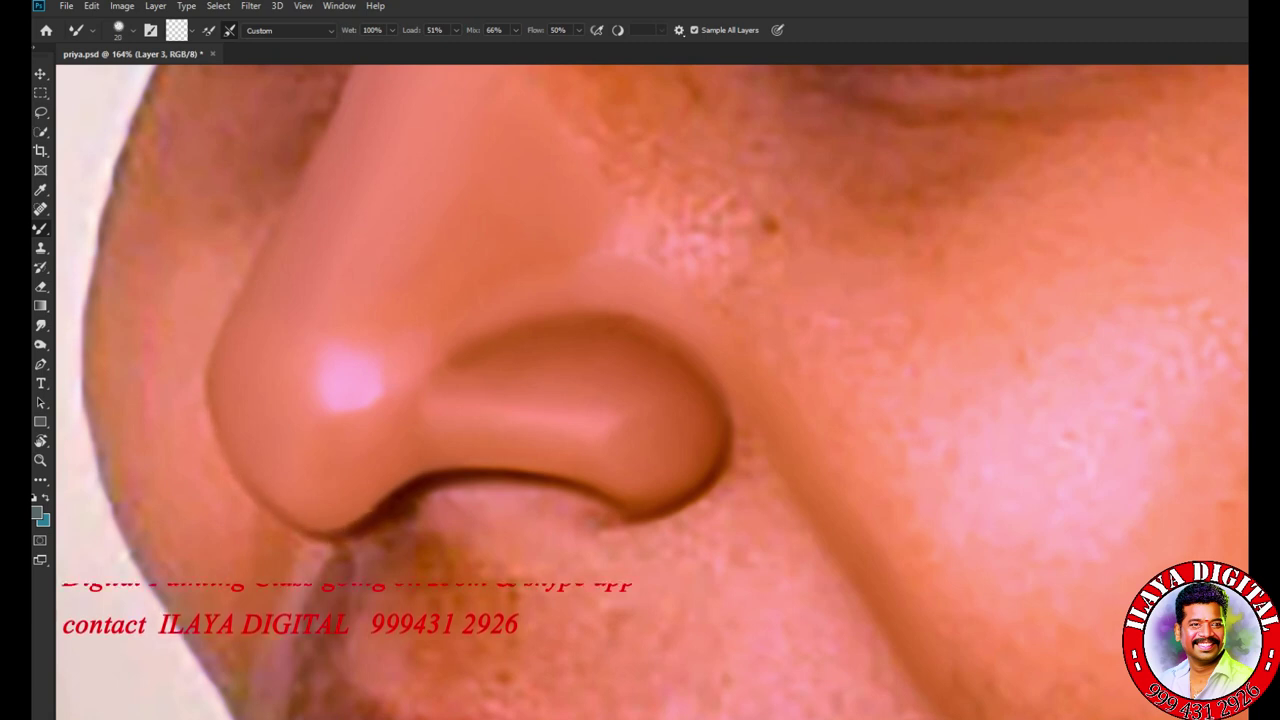
left_click_drag(425, 498, 600, 515)
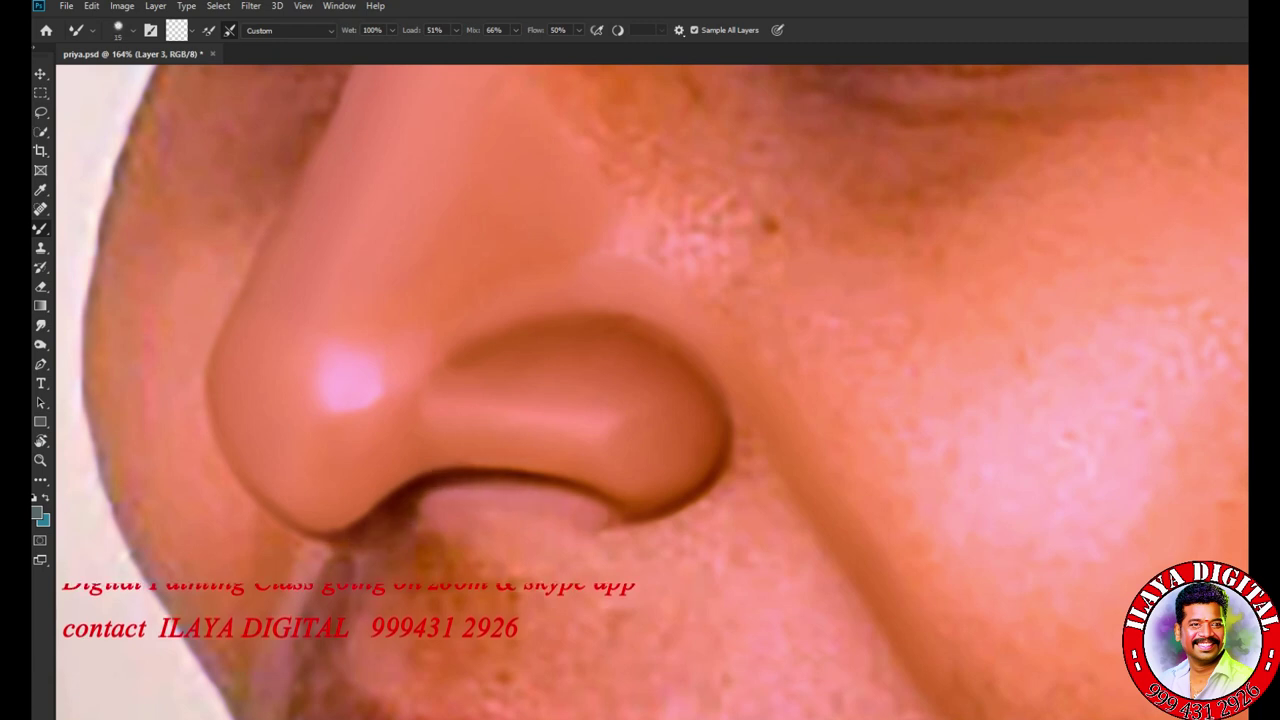
- Smooth the skin between the nostril and the smile fold, enlarging the brush for the wider areas
key("bracketright")
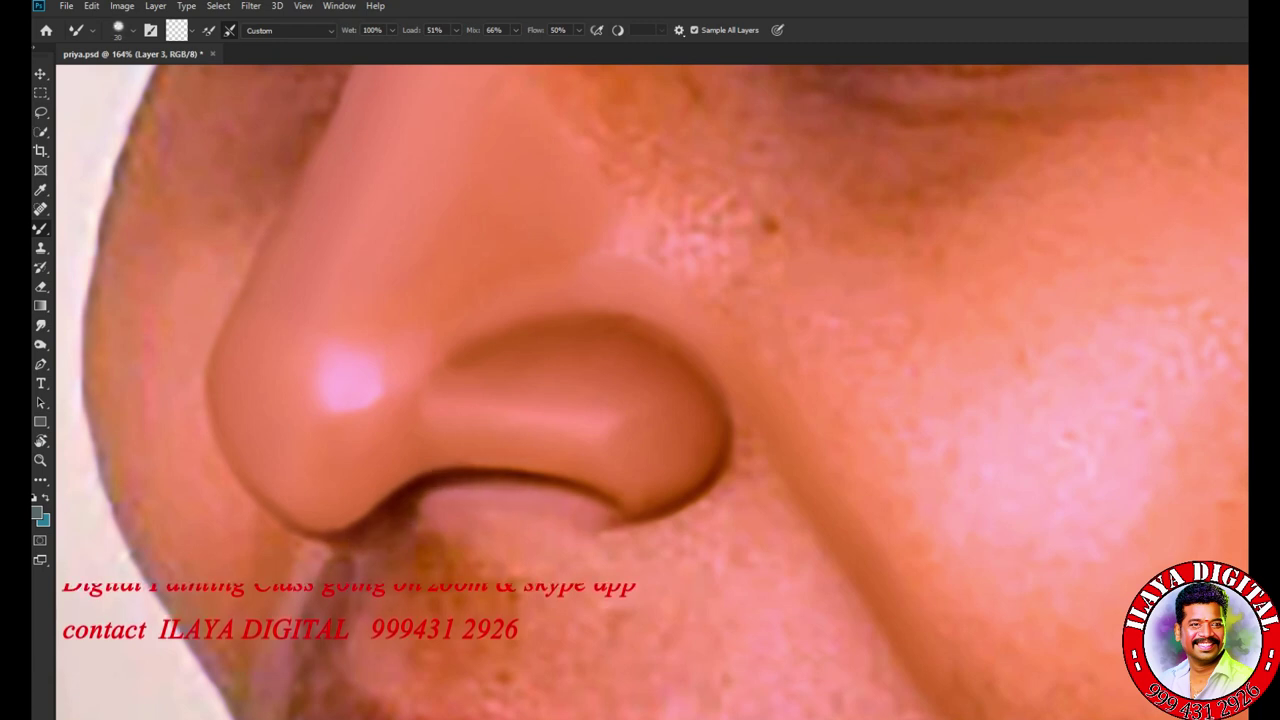
key("bracketright")
key("bracketleft")
left_click_drag(864, 609, 768, 475)
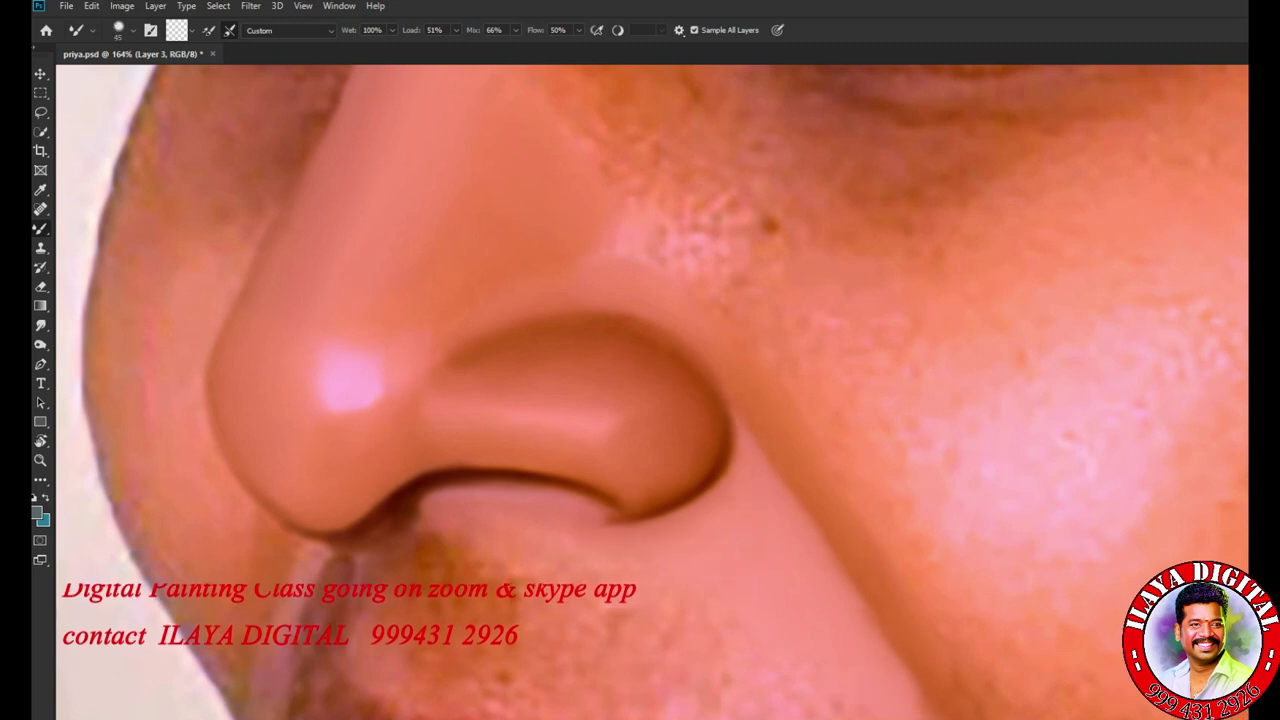
key("bracketright")
key("bracketright")
key("bracketright")
key("bracketright")
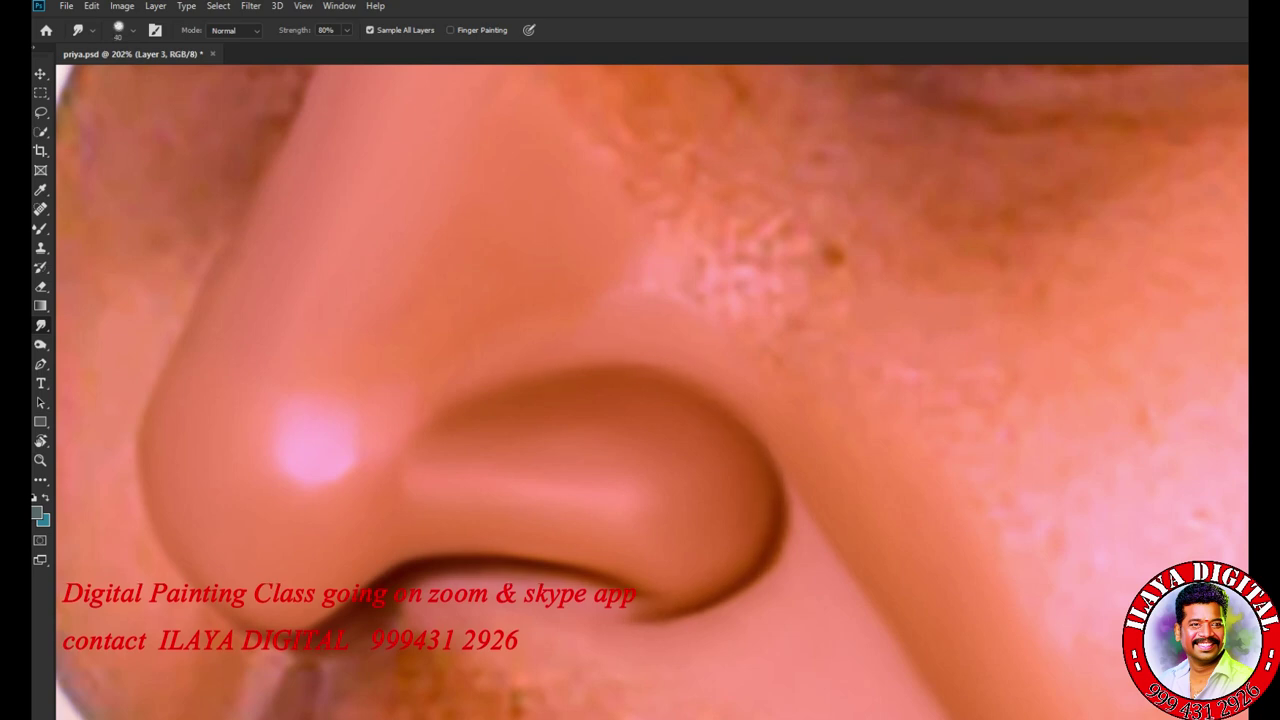
- Smooth the textured highlight patch between the nostril and the cheek with the Smudge tool at 80% strength
key("bracketleft")
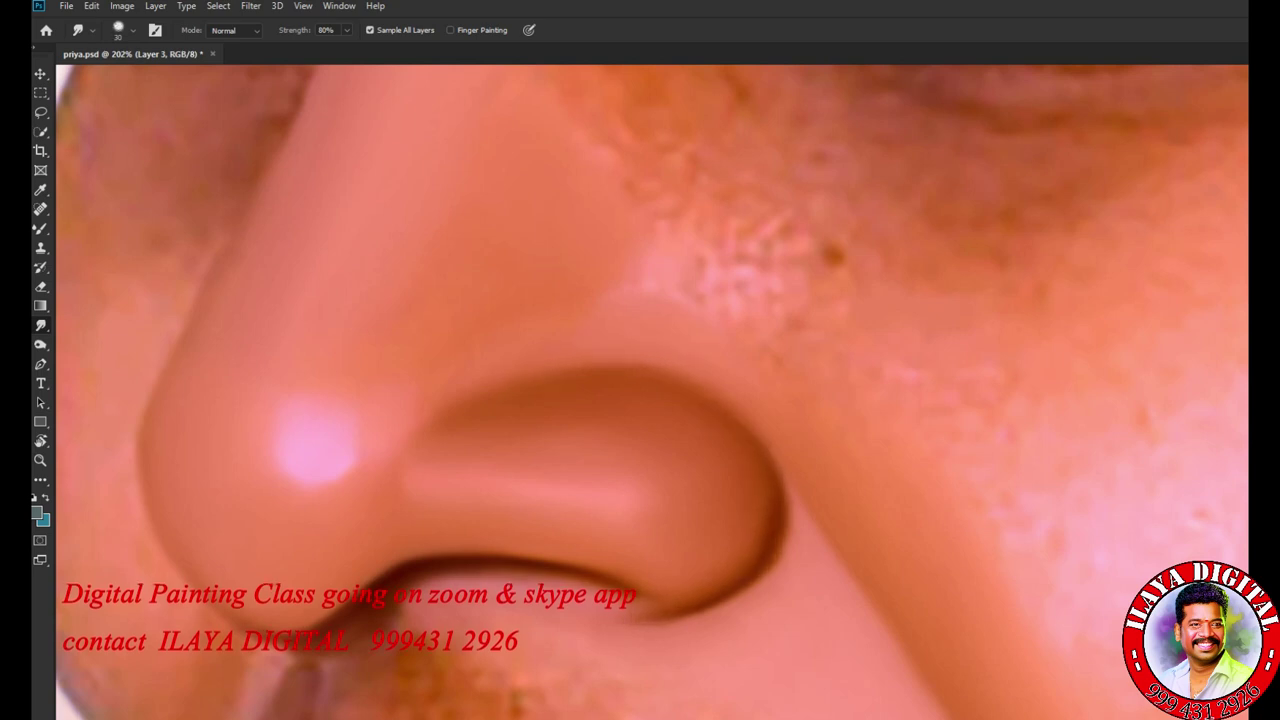
scroll(640, 390, "down", 2)
scroll(640, 390, "up", 5)
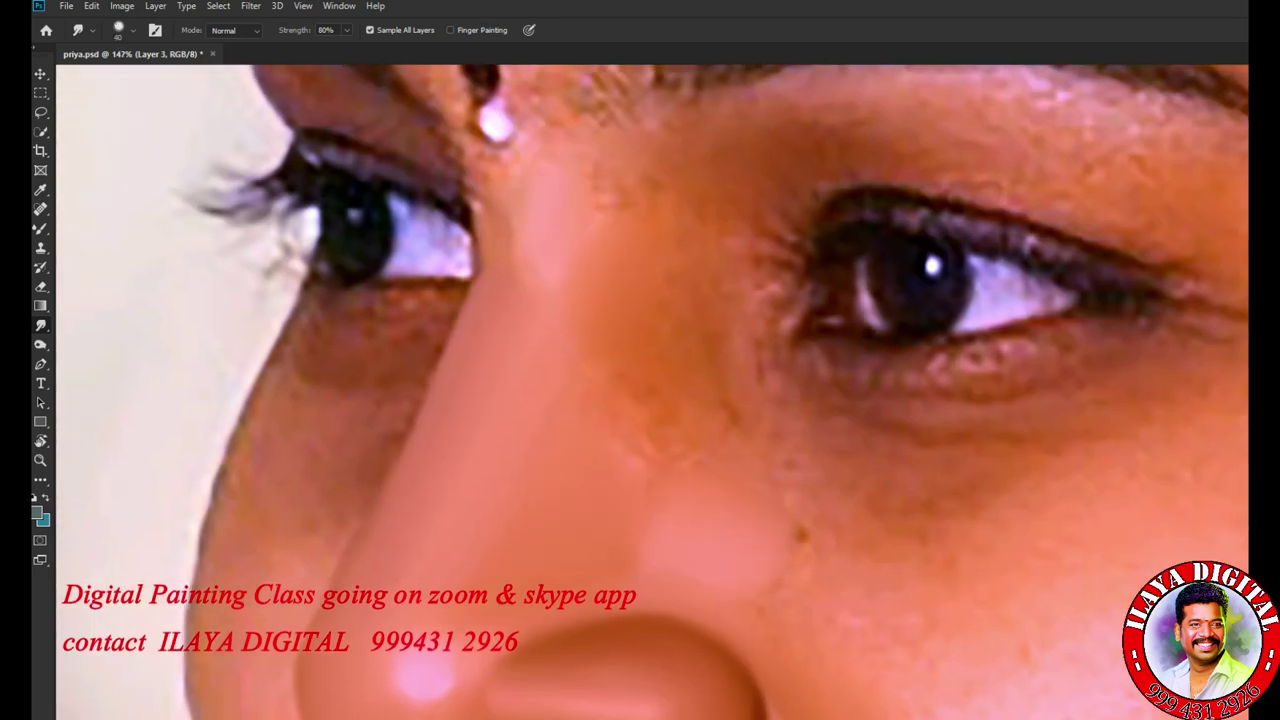
- Blend the highlight patch beside the nose and the skin of the upper bridge with the Mixer Brush
key("b")
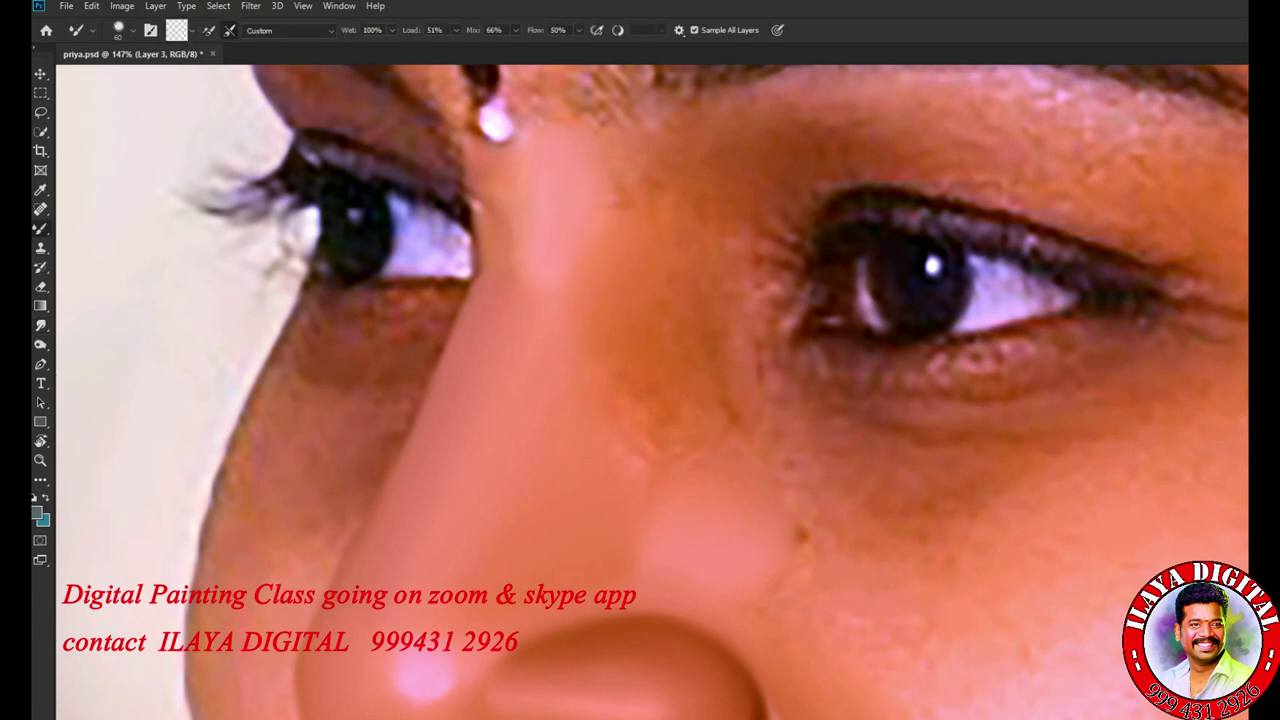
key("bracketleft")
key("bracketleft")
scroll(650, 390, "down", 5)
scroll(650, 390, "up", 5)
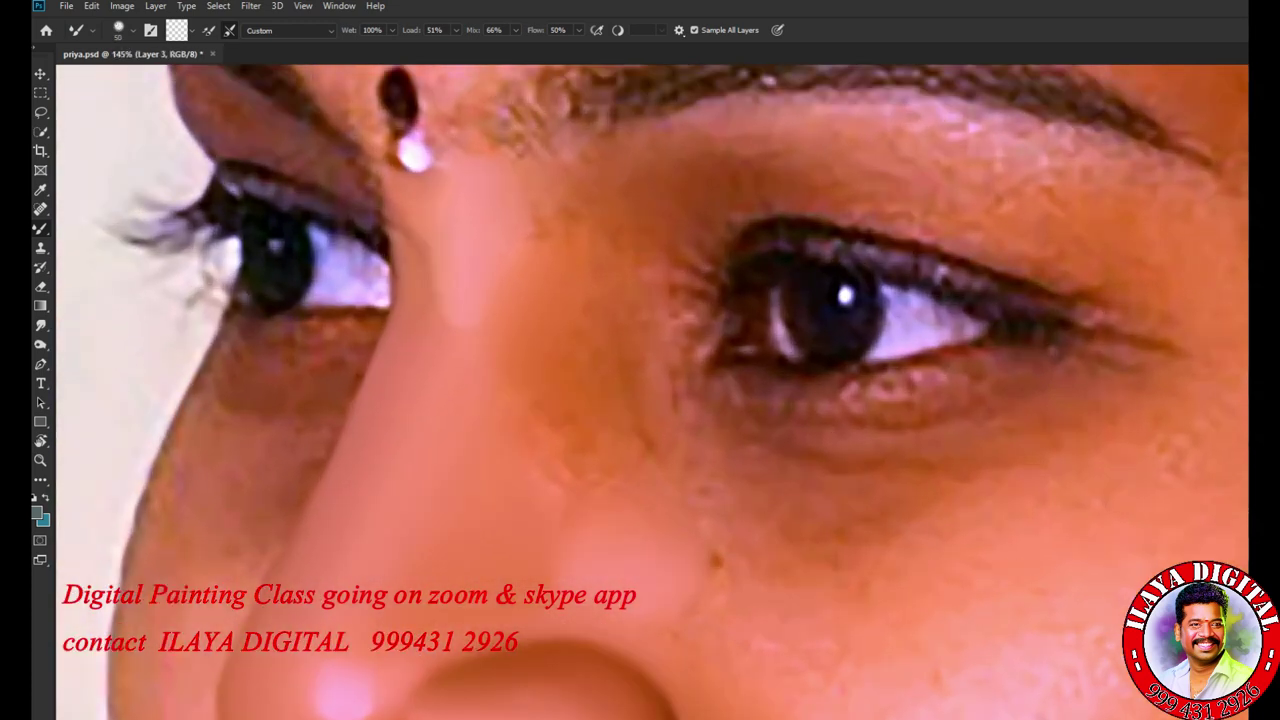
- Blend the shaded nose side near the inner eye at 92% mix, and smudge the edges of the upper bridge highlight
left_click_drag(516, 30, 540, 49)
key("bracketleft")
key("bracketleft")
key("r")
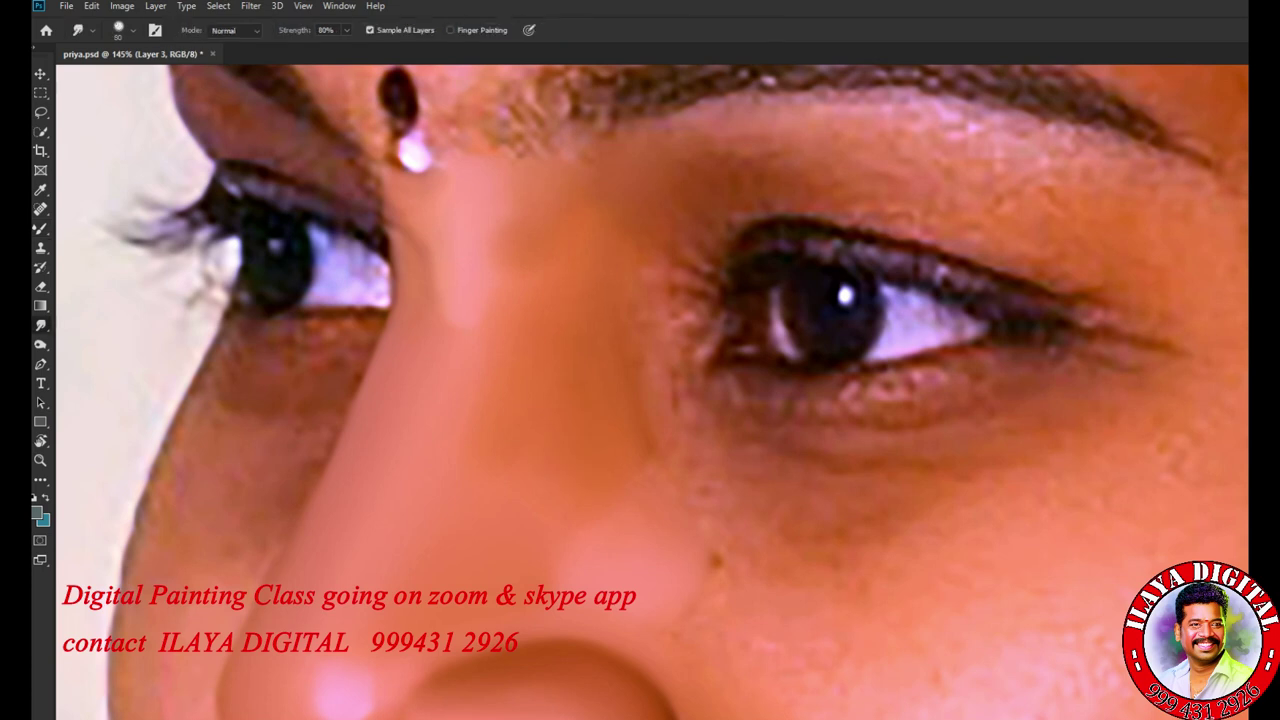
key("bracketleft")
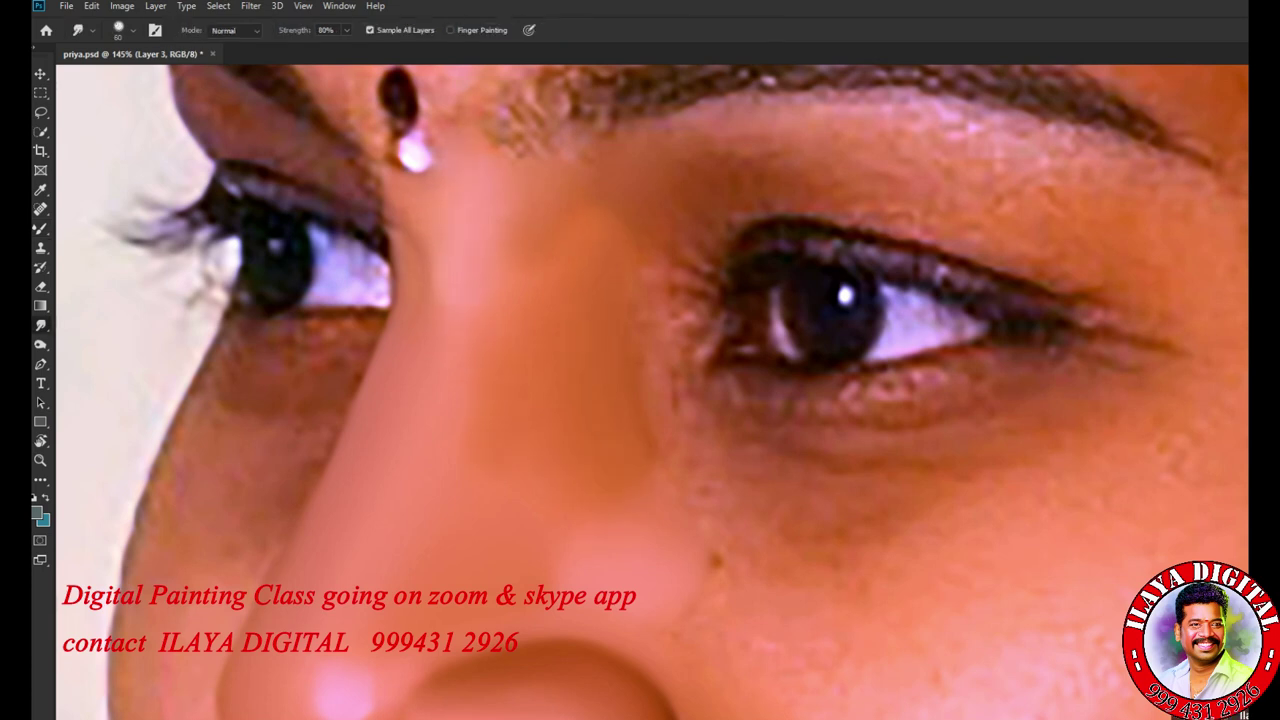
- Paint a smooth light band along the underside of the eyebrow with the Mixer Brush
left_click_drag(840, 295, 445, 390)
key("b")
mouse_move(700, 240)
left_mouse_down()
mouse_move(410, 186)
mouse_move(320, 210)
left_mouse_up()
mouse_move(740, 270)
left_mouse_down()
mouse_move(730, 250)
mouse_move(780, 265)
left_mouse_up()
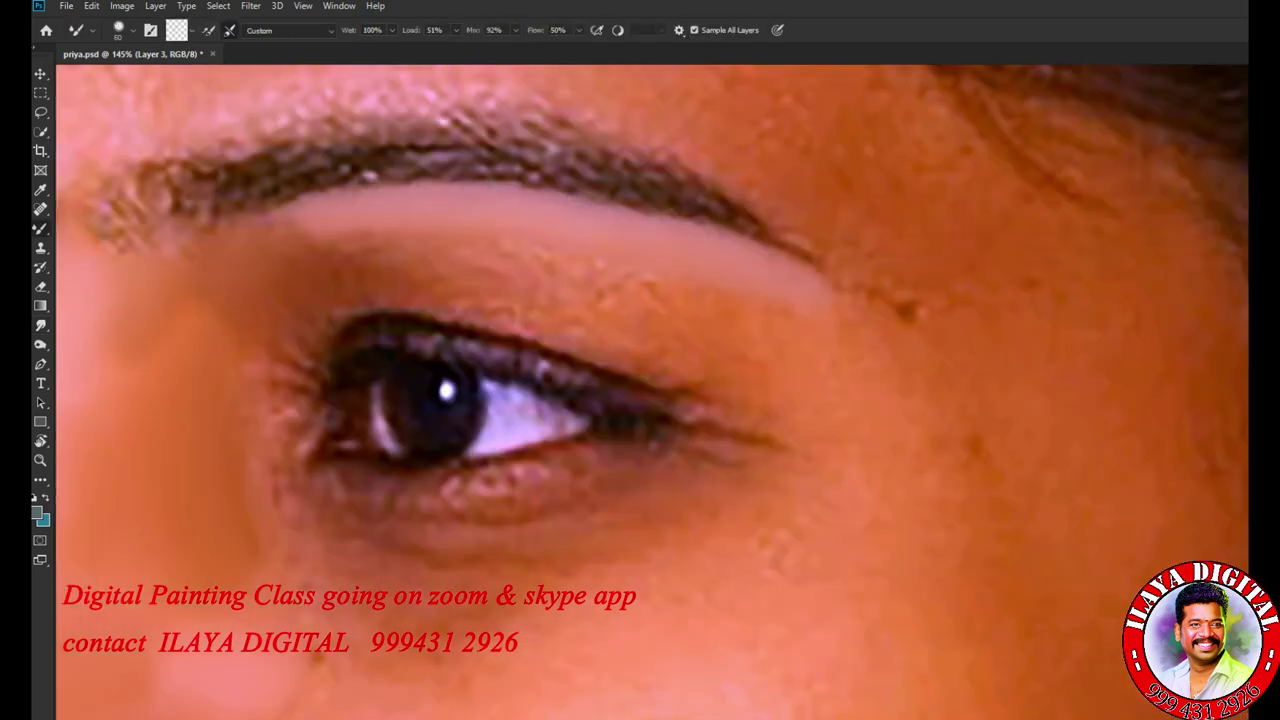
- Smudge the light band under the eyebrow into the upper eyelid and the outer brow area
key("r")
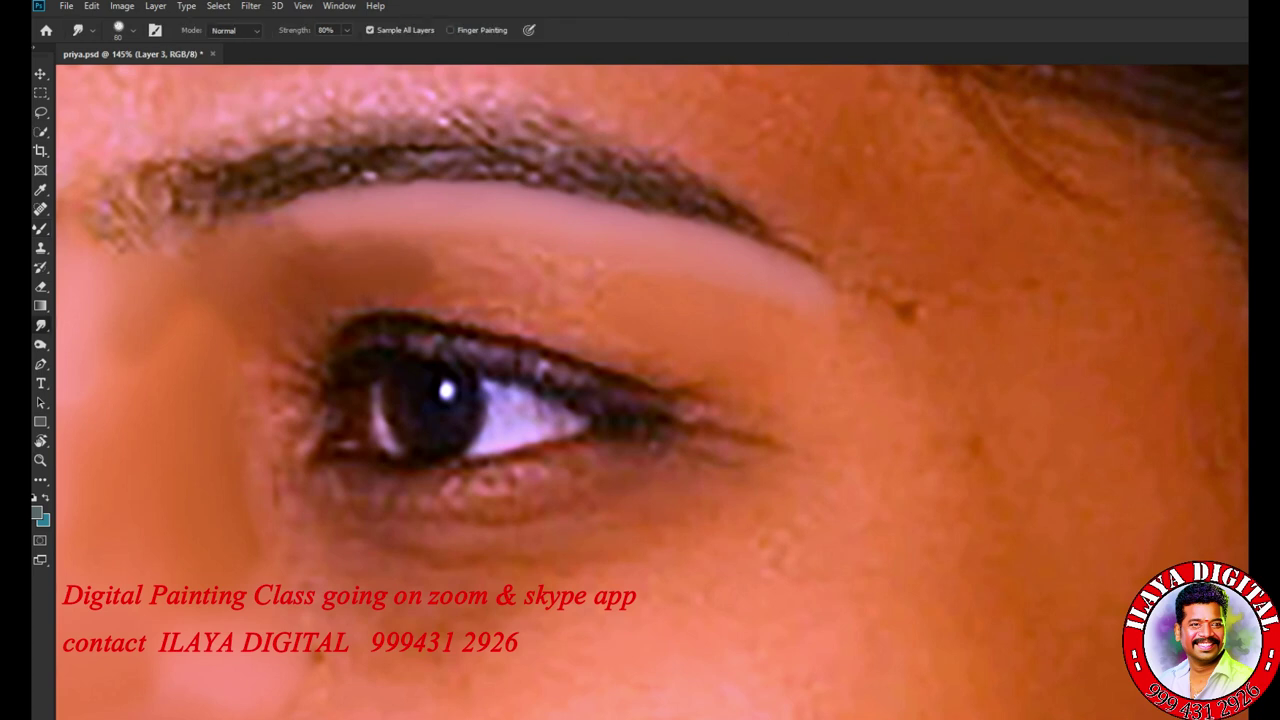
key("r")
left_click_drag(900, 400, 880, 300)
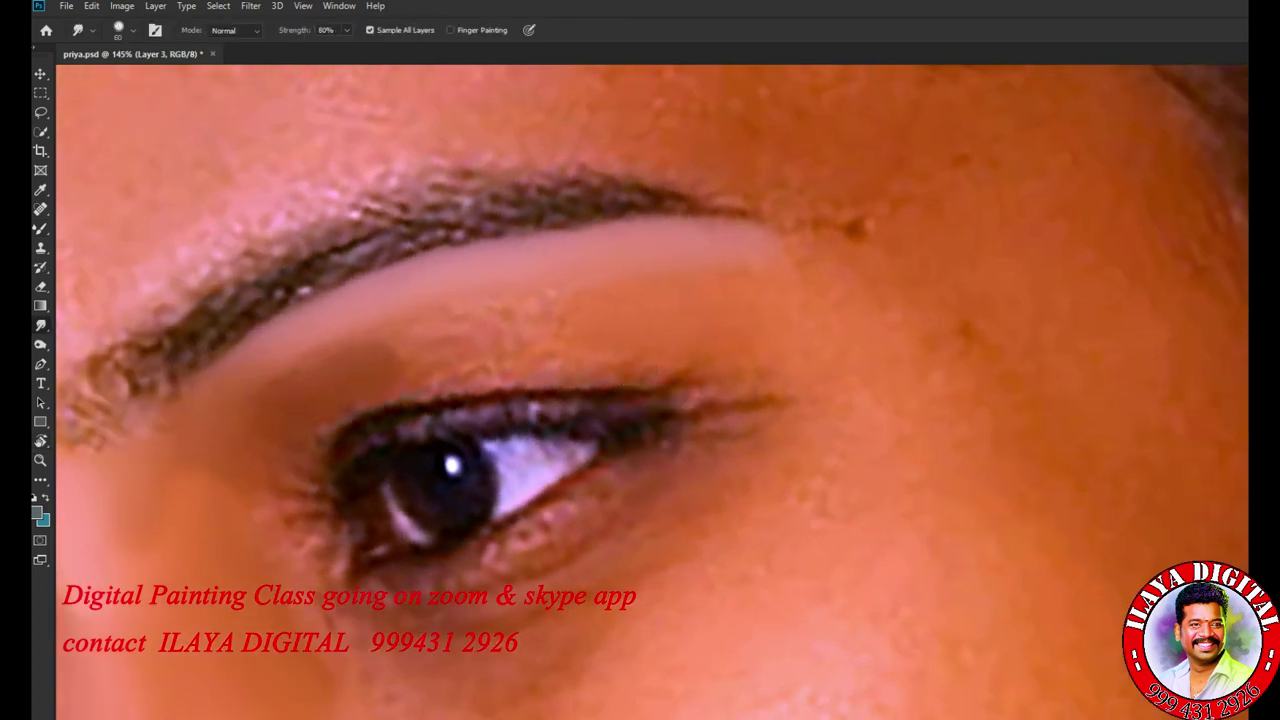
mouse_move(606, 226)
left_mouse_down()
mouse_move(680, 222)
mouse_move(820, 250)
left_mouse_up()
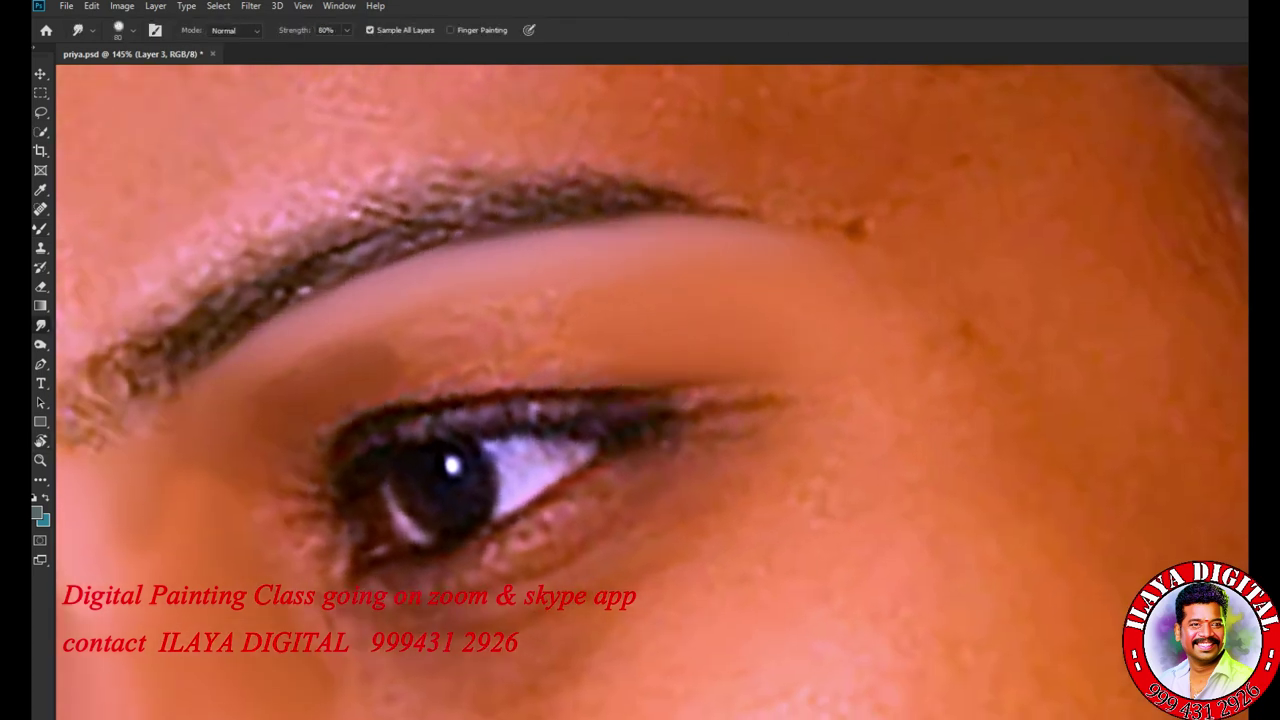
- Smudge the textured upper eyelid and the shadow towards the inner eye corner with adjusted brush sizes
key("bracketleft")
key("bracketleft")
key("bracketleft")
mouse_move(392, 350)
left_mouse_down()
mouse_move(490, 370)
mouse_move(555, 352)
left_mouse_up()
left_click_drag(385, 400, 340, 430)
key("bracketright")
key("bracketright")
left_click_drag(274, 504, 250, 518)
- Smudge away the blemishes beyond the eyebrow's tail, above the brow and on the temple
key("bracketright")
left_click_drag(862, 225, 848, 228)
left_click_drag(590, 155, 580, 166)
left_click_drag(970, 328, 962, 338)
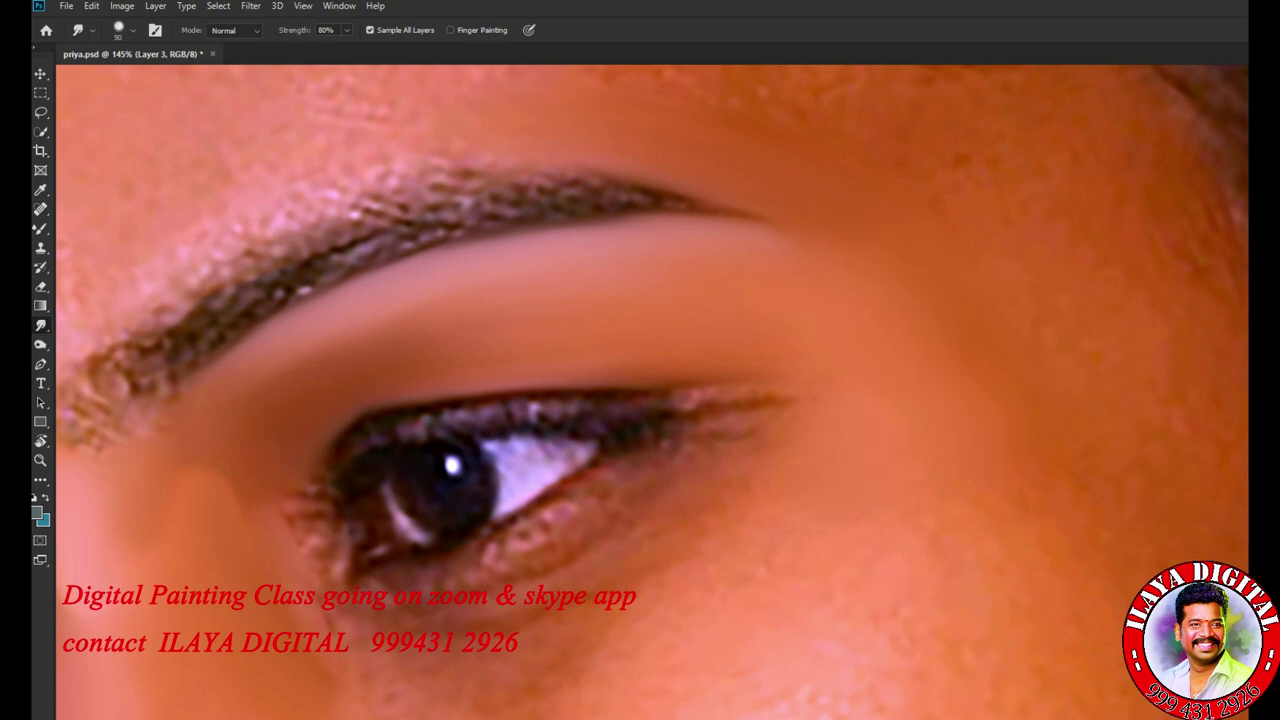
- Smooth the skin and fold under the eye, from the outer corner to the inner corner, with the Mixer Brush
scroll(650, 390, "down", 5)
key("b")
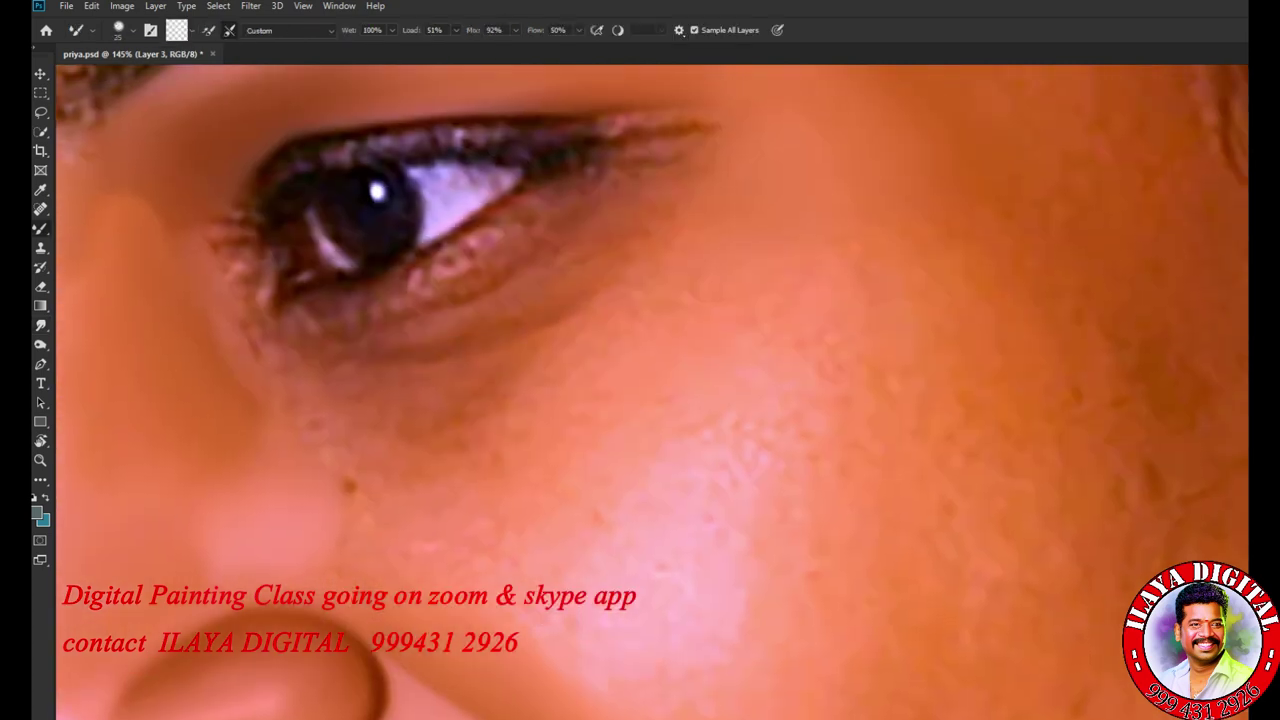
scroll(152, 70, "up", 3)
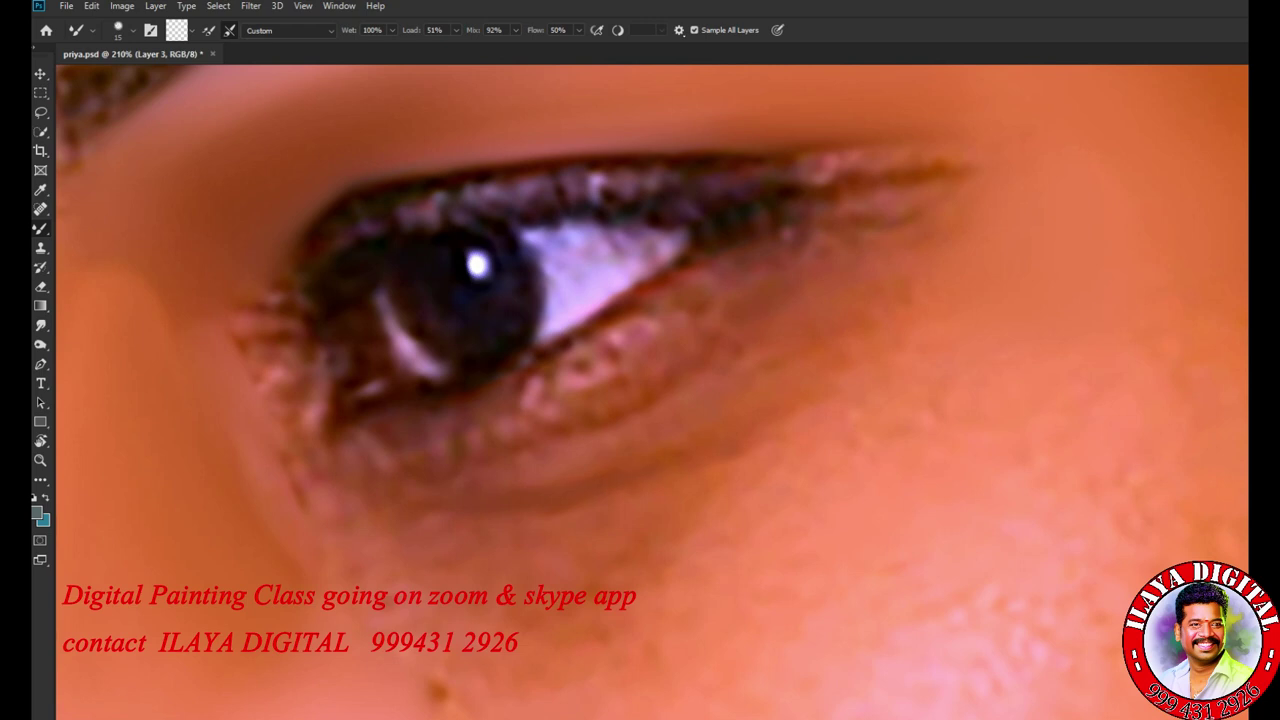
key("bracketright")
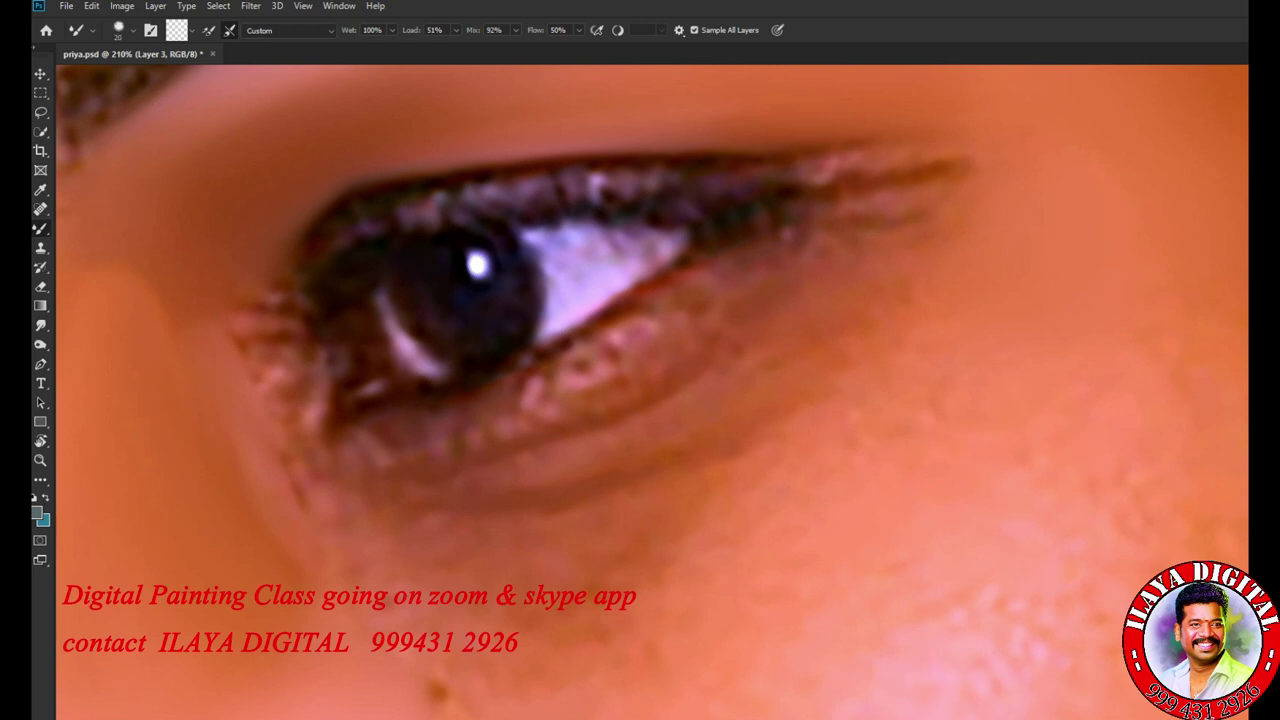
left_click_drag(923, 315, 835, 276)
mouse_move(549, 412)
left_mouse_down()
mouse_move(459, 440)
mouse_move(586, 386)
mouse_move(478, 482)
mouse_move(390, 490)
left_mouse_up()
key("bracketright")
left_click_drag(320, 452, 296, 498)
left_click_drag(372, 508, 400, 526)
- Smudge the under-eye fold and the patches below it and near the outer corner into the surrounding skin
key("r")
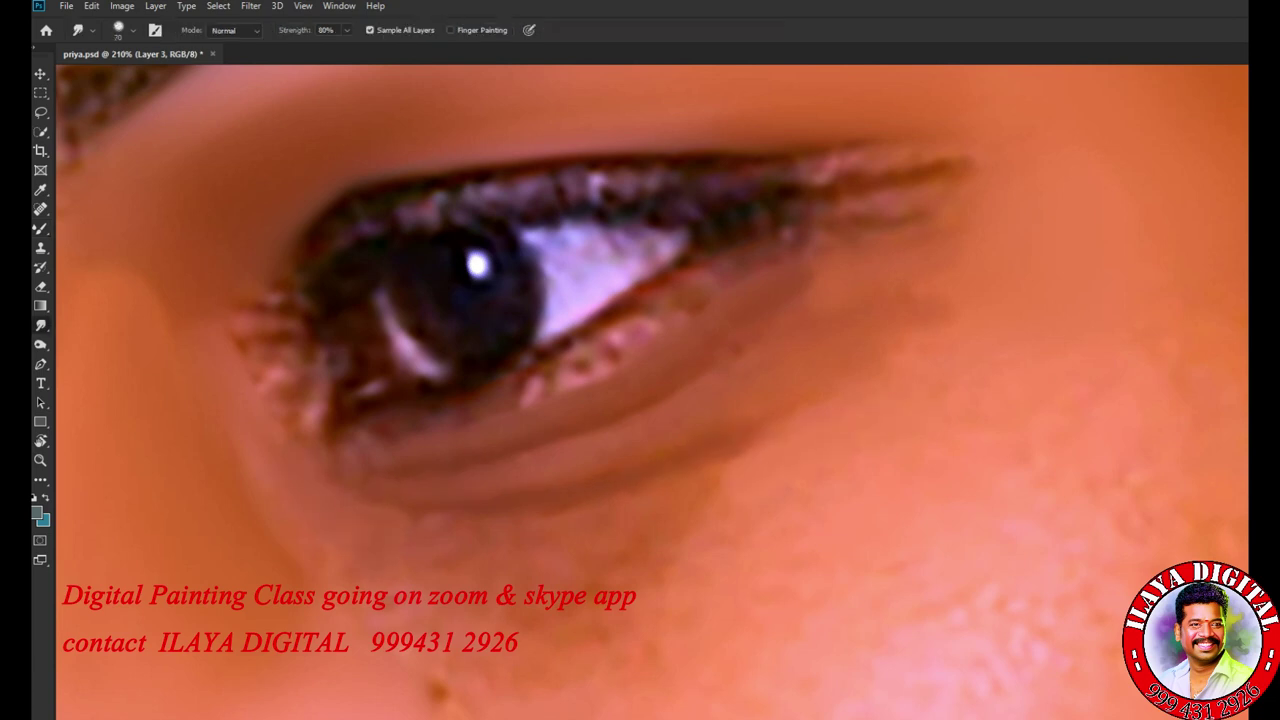
left_click_drag(740, 458, 708, 444)
left_click_drag(654, 502, 652, 540)
key("bracketleft")
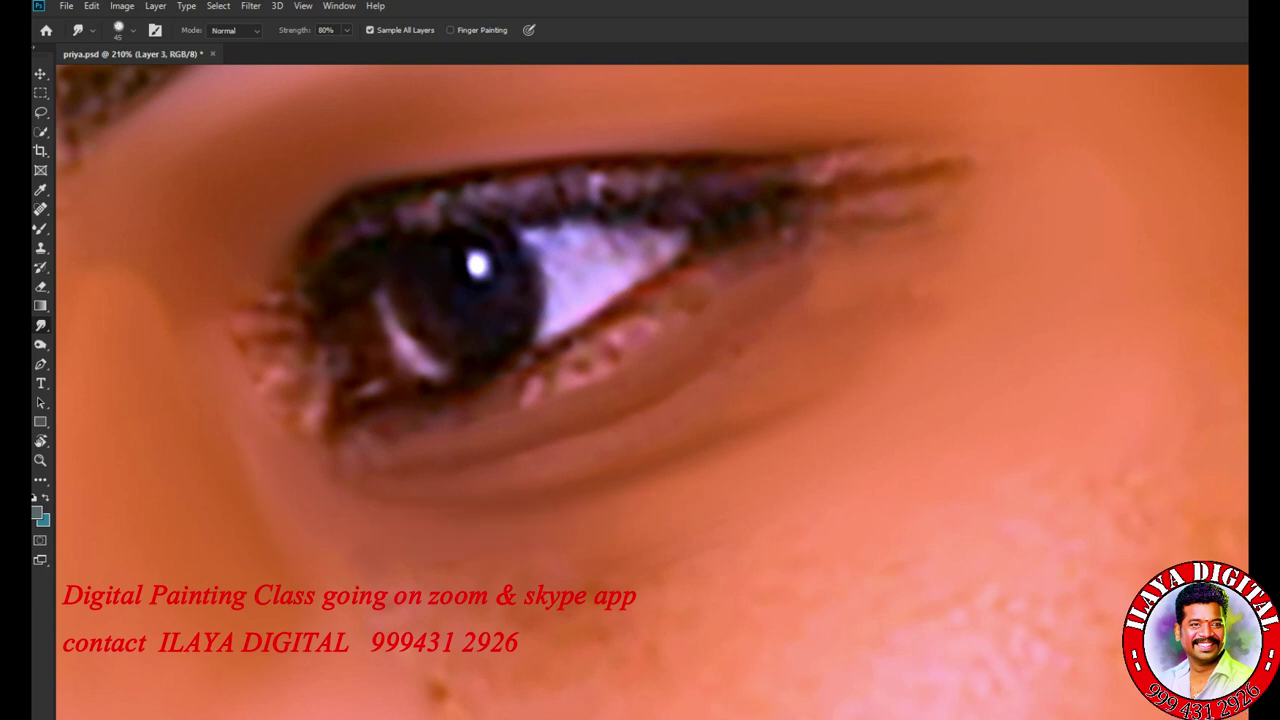
left_click_drag(920, 293, 935, 312)
key("bracketleft")
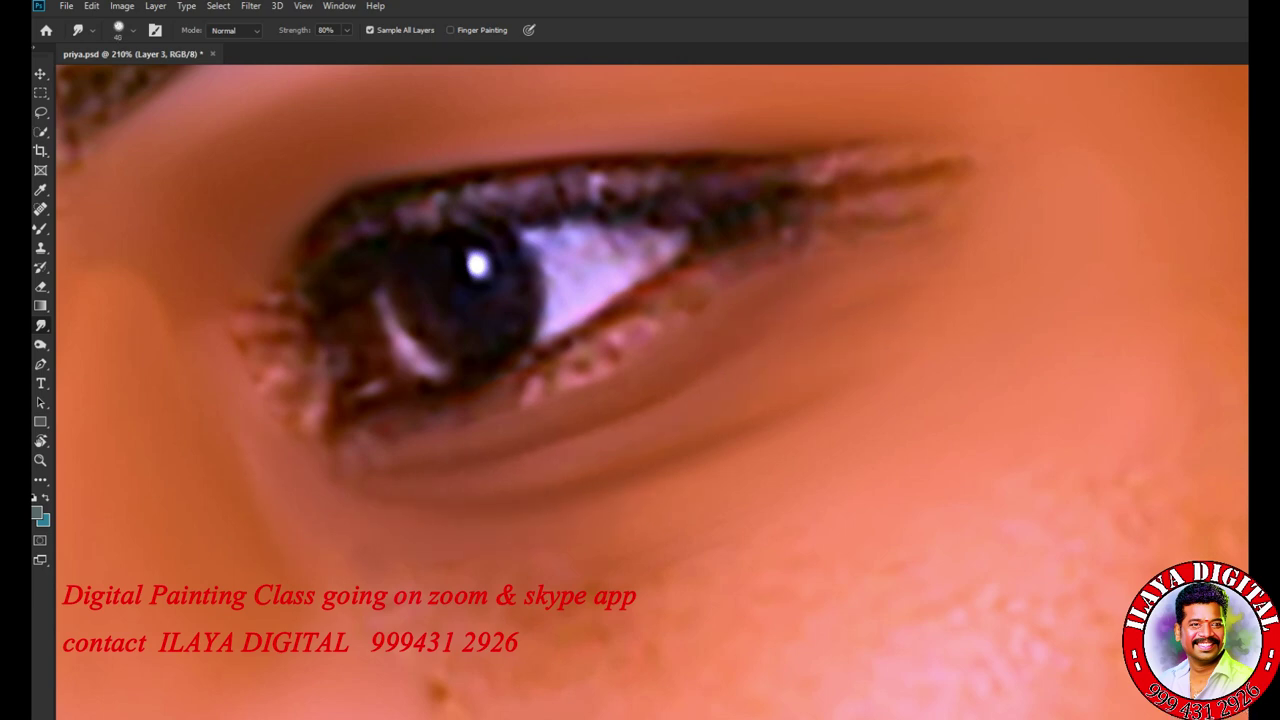
- Smudge the stray lash marks and rough texture at the inner eye corner into the nose side
mouse_move(245, 305)
left_mouse_down()
mouse_move(276, 340)
mouse_move(278, 390)
mouse_move(240, 345)
left_mouse_up()
mouse_move(302, 404)
left_mouse_down()
mouse_move(326, 436)
mouse_move(305, 412)
left_mouse_up()
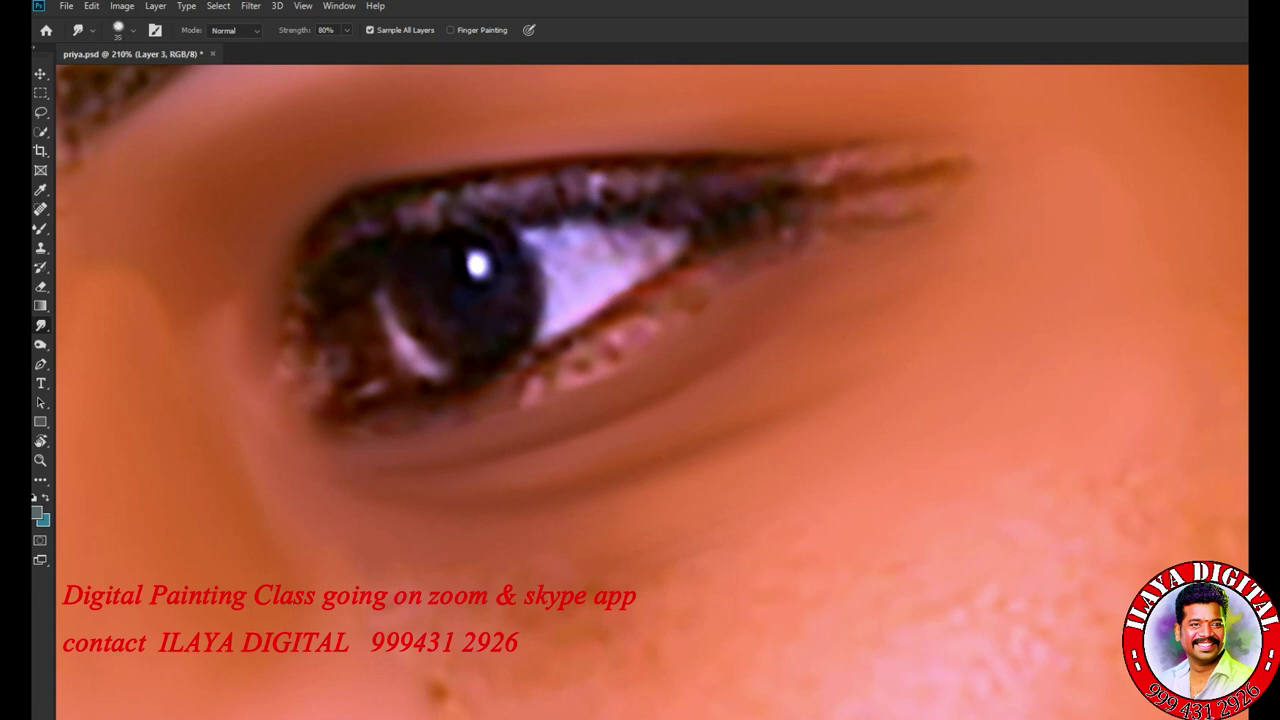
scroll(106, 144, "down", 3)
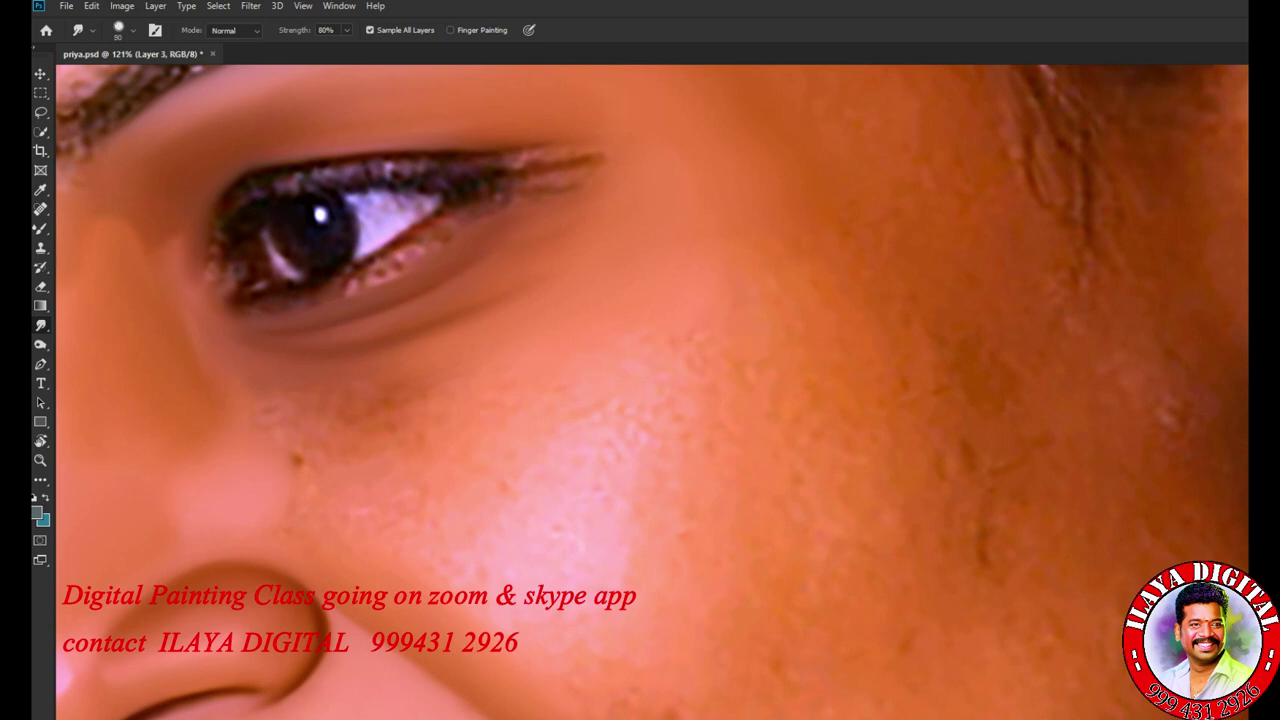
- Smudge the dark spot beside the nose, the skin below the inner eye and the outer cheek with an enlarged brush
key("bracketright")
key("bracketright")
key("bracketright")
key("bracketright")
key("bracketright")
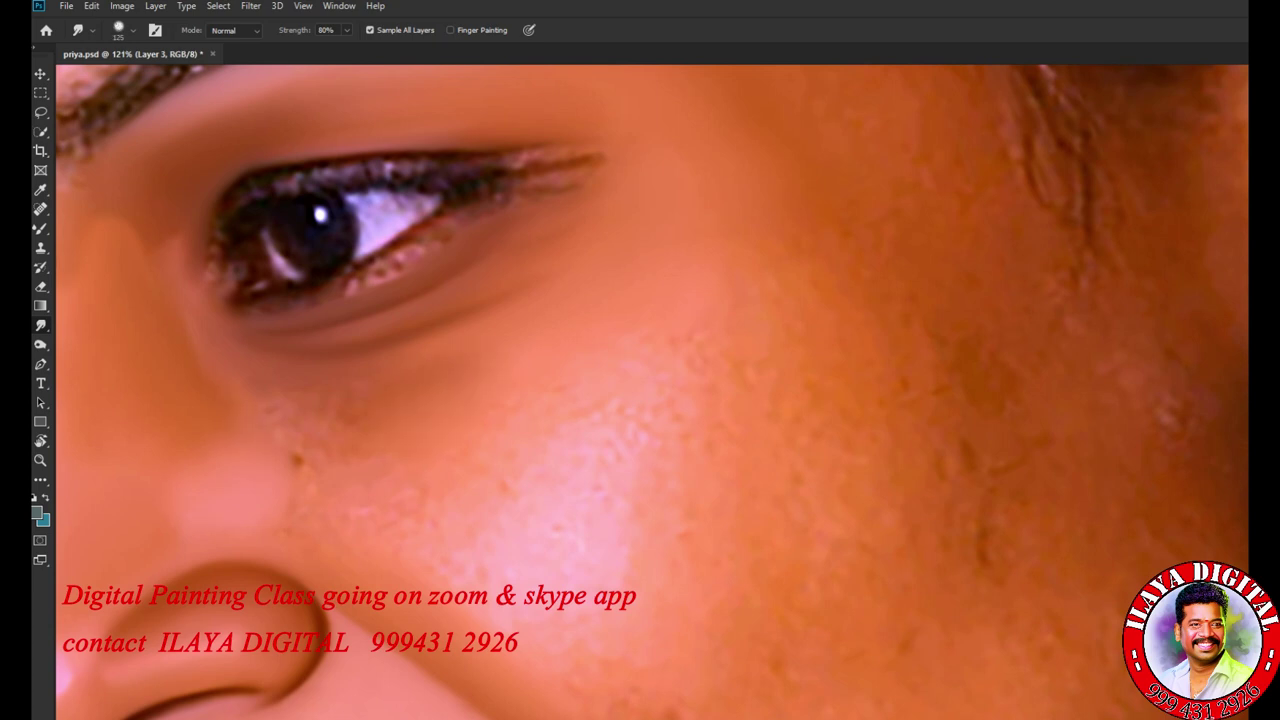
left_click_drag(295, 457, 300, 466)
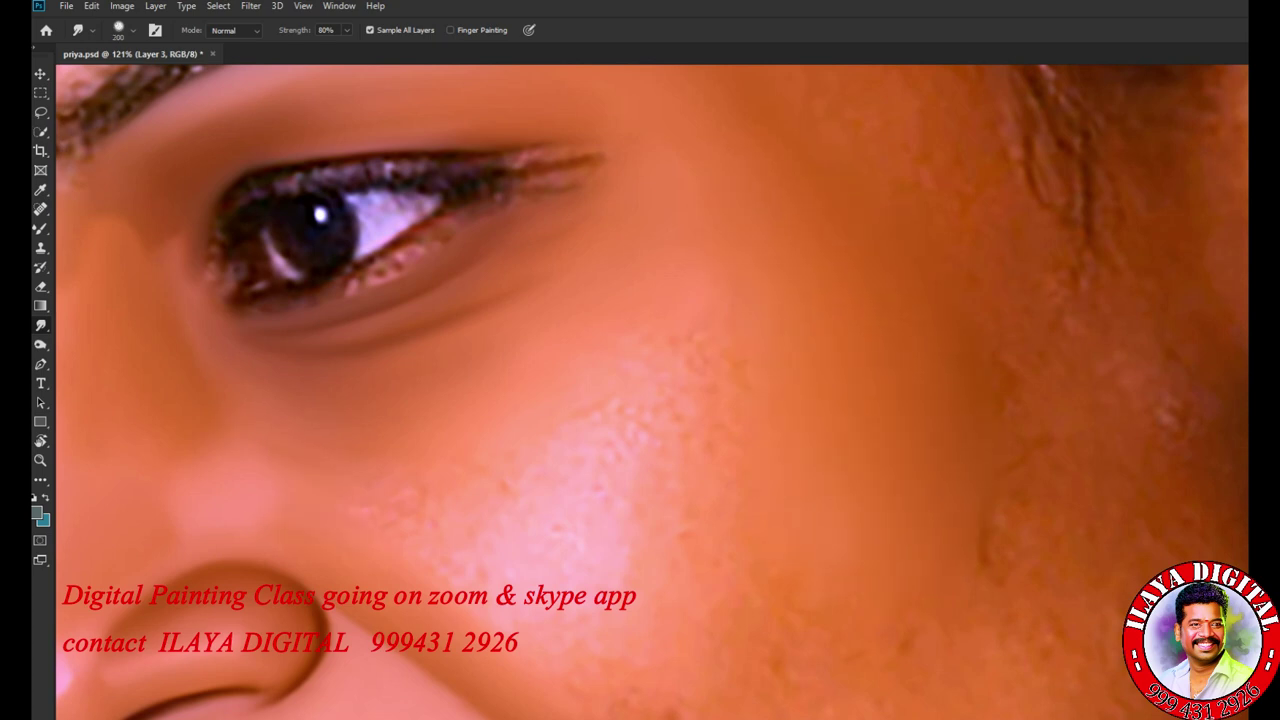
- Smooth the cheek highlight and the skin down to the smile line, using the Mixer Brush and the Smudge tool
scroll(650, 390, "down", 3)
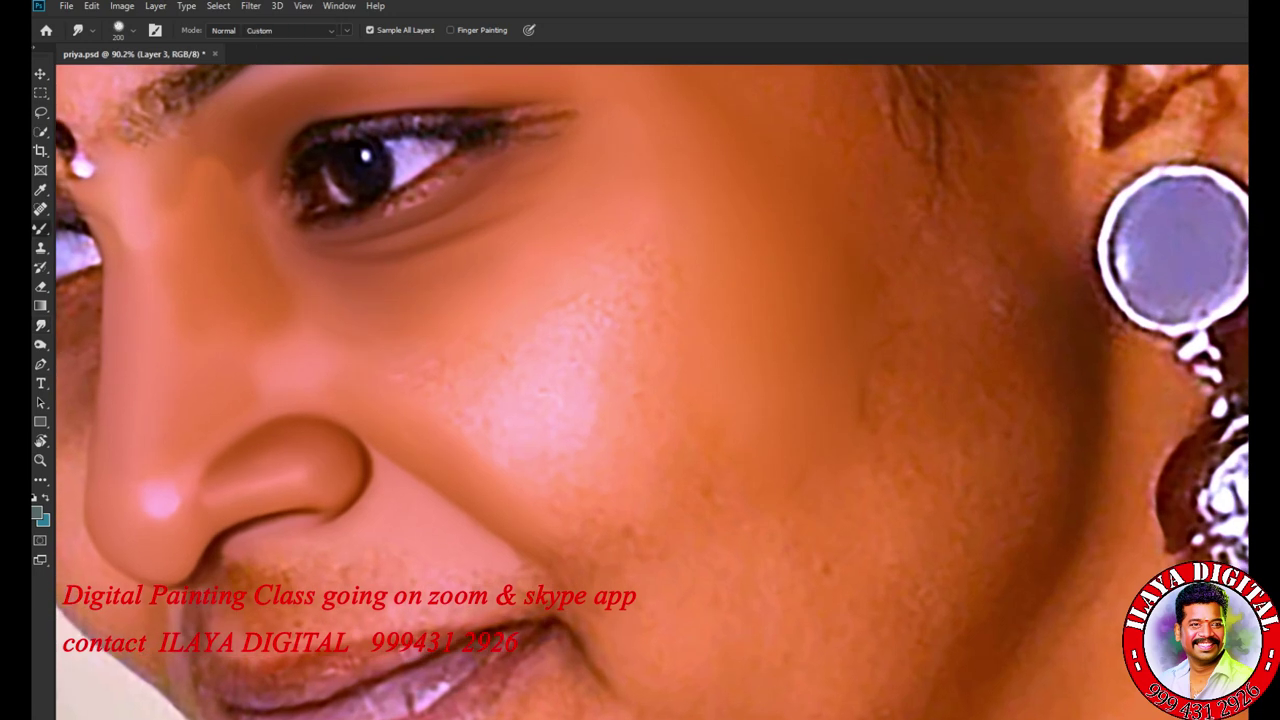
key("e")
key("b")
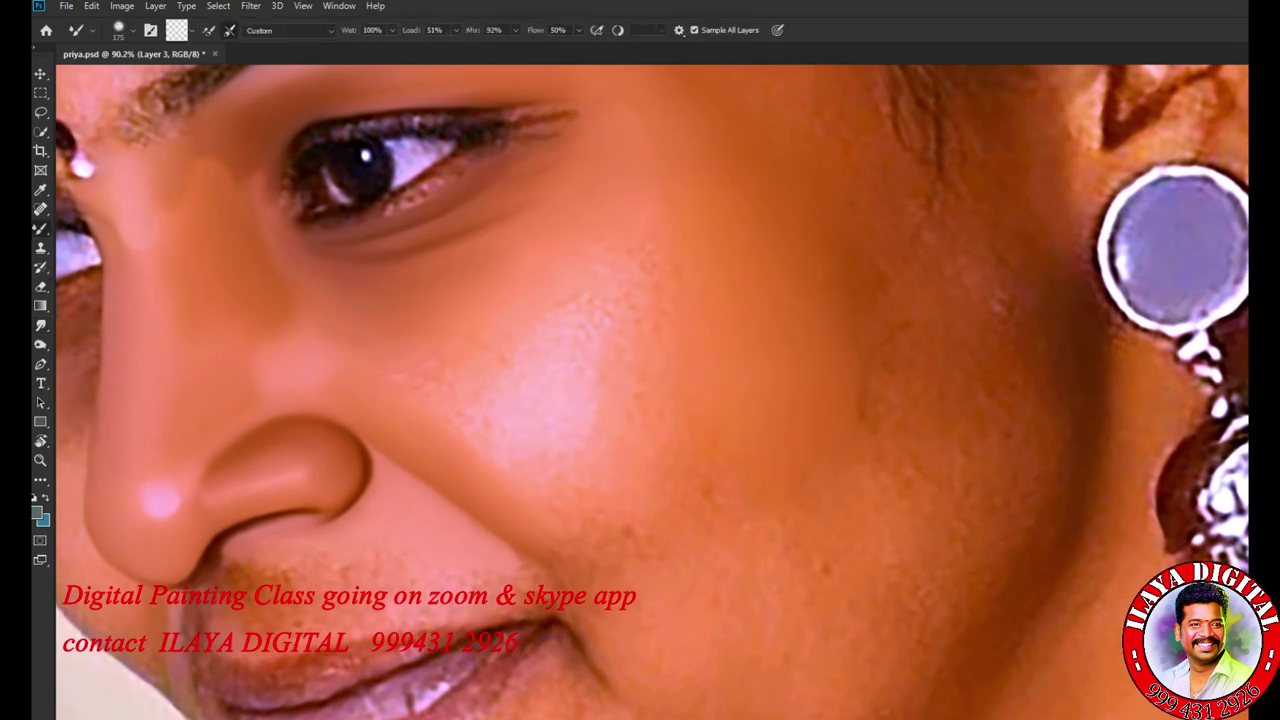
key("bracketright")
key("r")
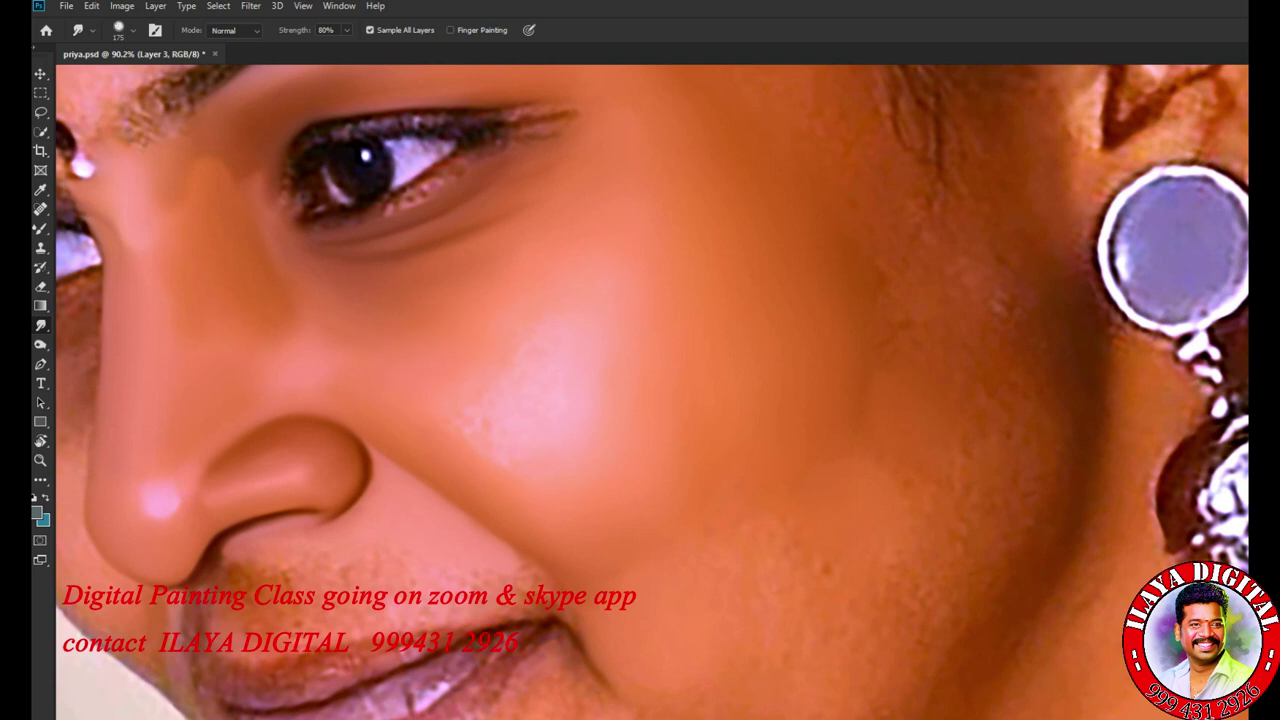
scroll(550, 380, "up", 3)
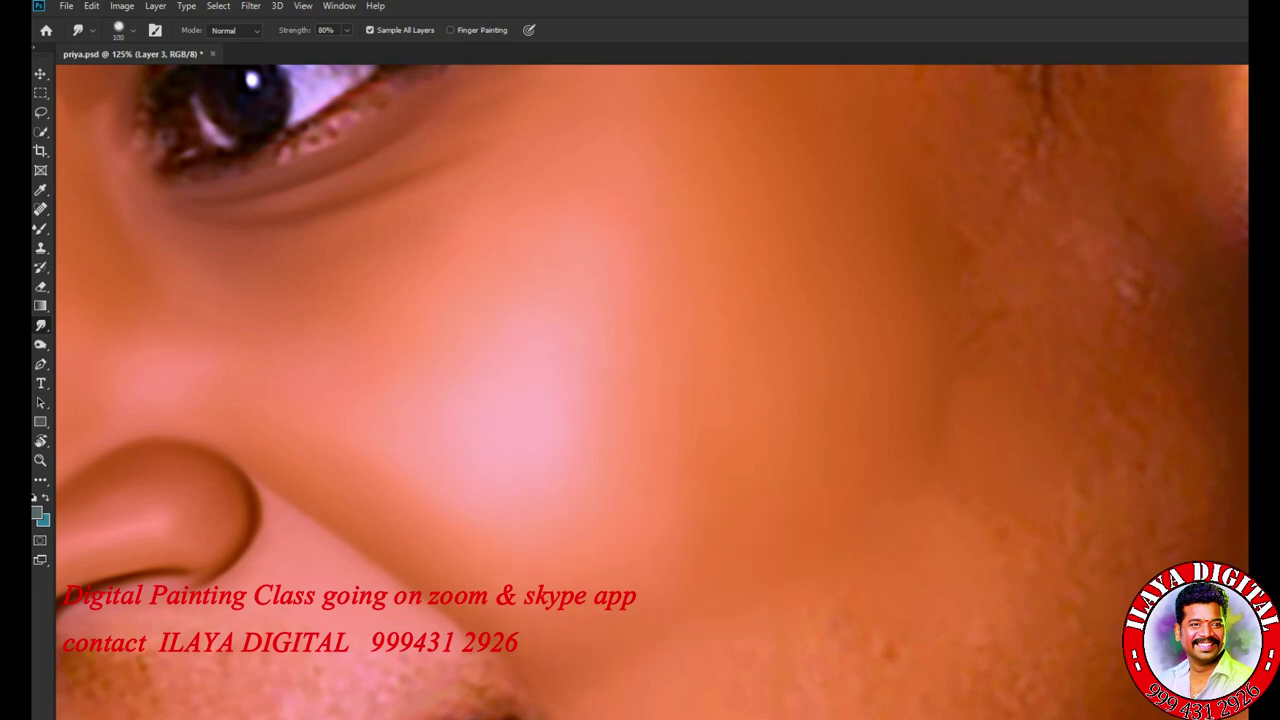
- Blend the forehead skin along the hairline above the eyebrow's tail with the Mixer Brush
scroll(640, 390, "down", 3)
left_click_drag(912, 118, 626, 418)
key("b")
key("bracketleft")
key("bracketleft")
key("bracketleft")
mouse_move(335, 300)
left_mouse_down()
mouse_move(430, 385)
mouse_move(540, 390)
left_mouse_up()
left_click_drag(565, 340, 440, 310)
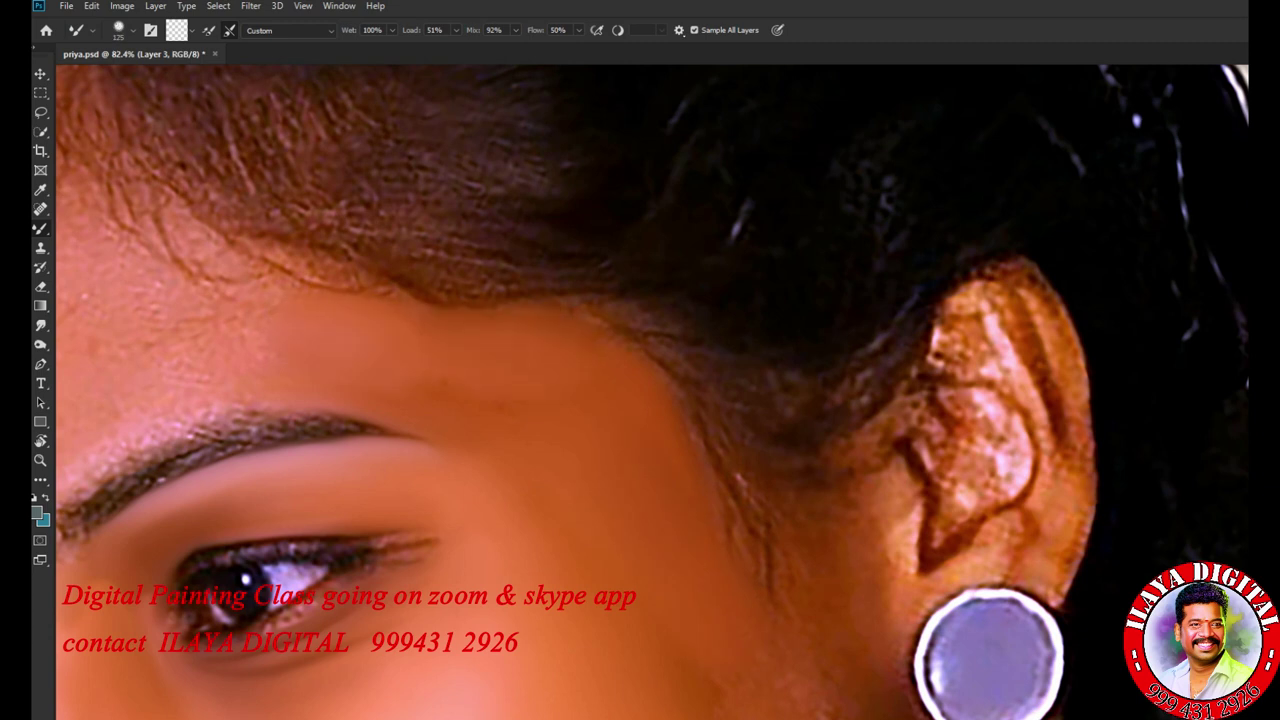
- Smudge the hairline above the eyebrow's tail into a soft edge over the temple skin
key("r")
left_click_drag(300, 292, 362, 276)
key("bracketright")
left_click_drag(440, 305, 305, 262)
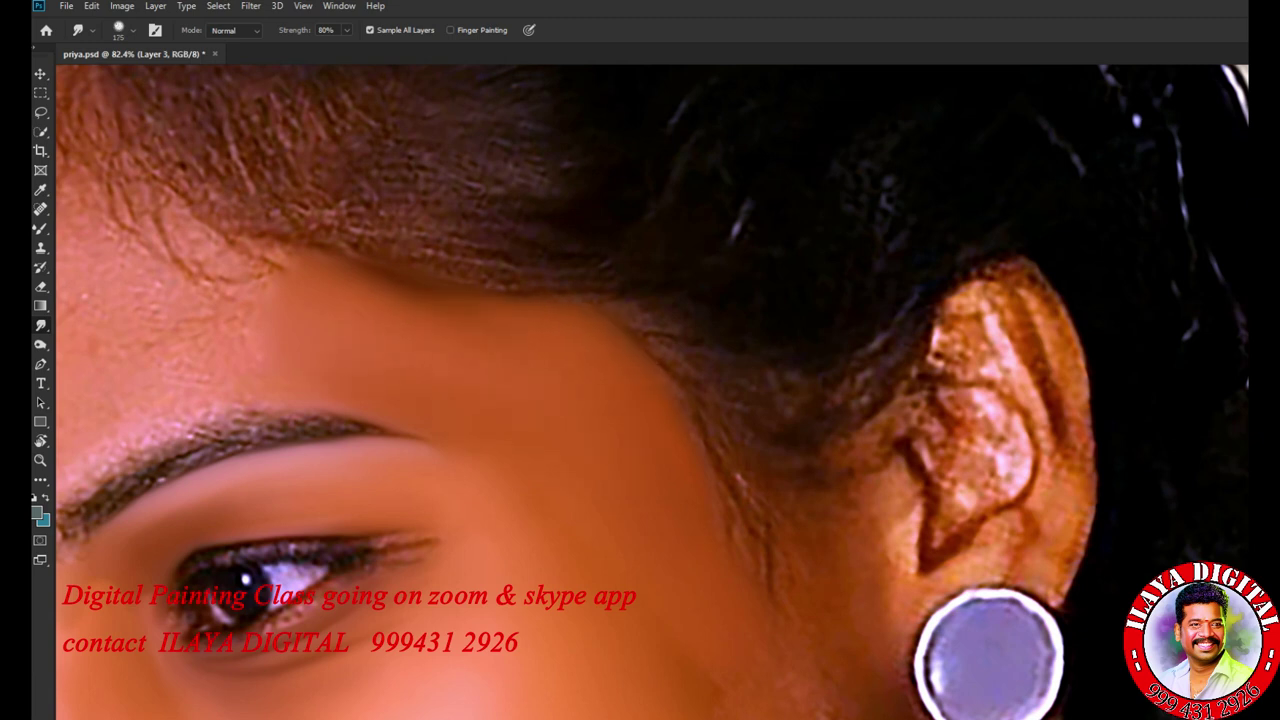
- Smudge the fine sideburn strands and the strip of skin in front of the ear down to the earring
scroll(640, 390, "down", 5)
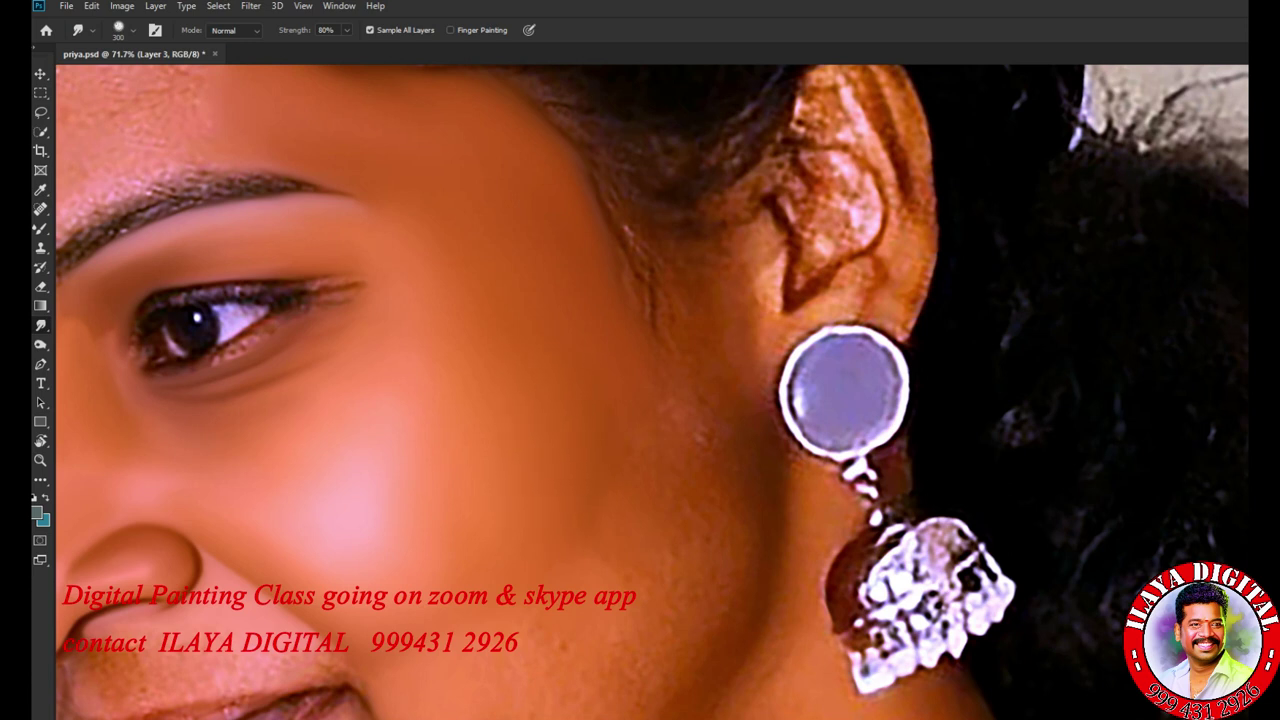
key("bracketleft")
key("bracketleft")
key("bracketleft")
key("bracketleft")
key("bracketleft")
key("bracketleft")
key("bracketleft")
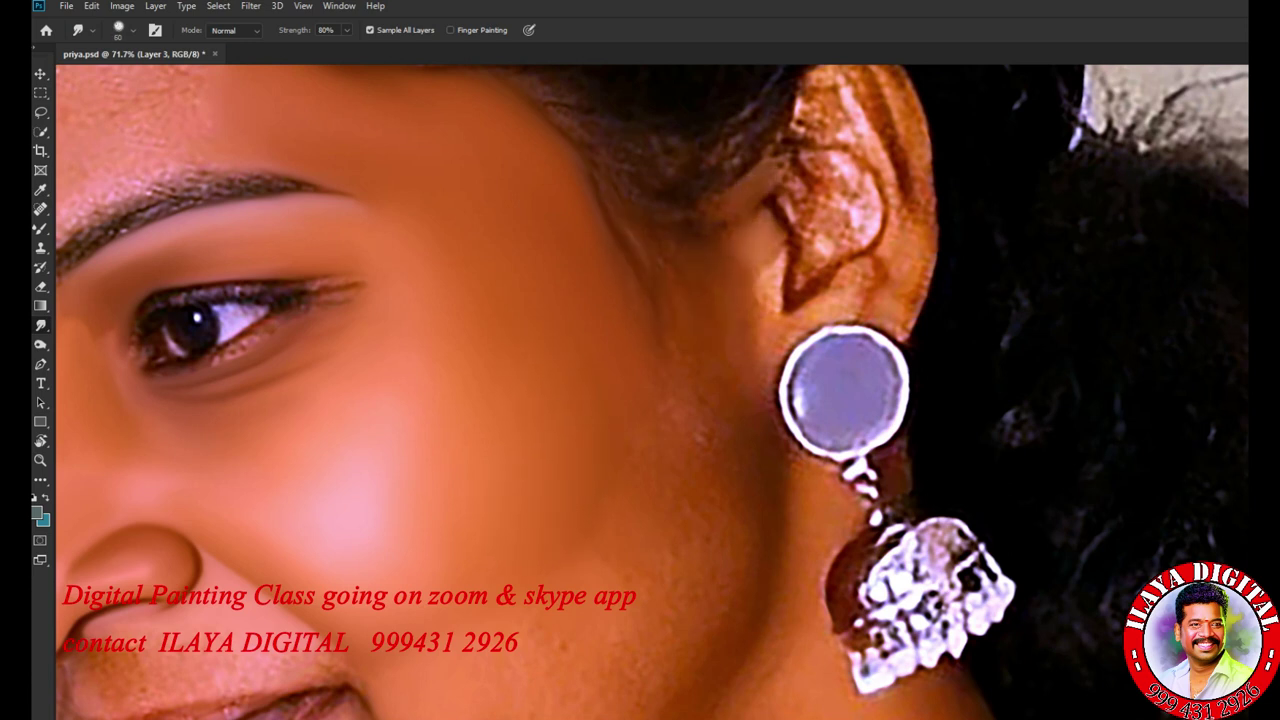
left_click_drag(776, 256, 784, 446)
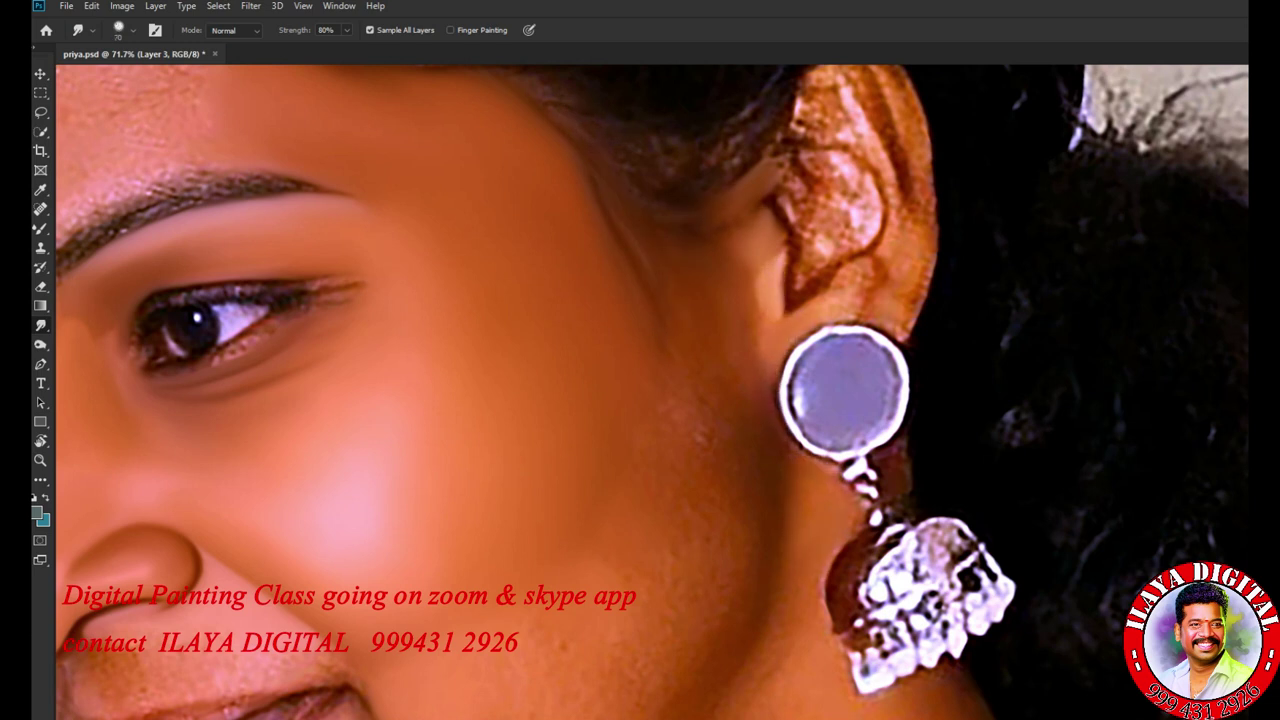
left_click_drag(774, 284, 766, 322)
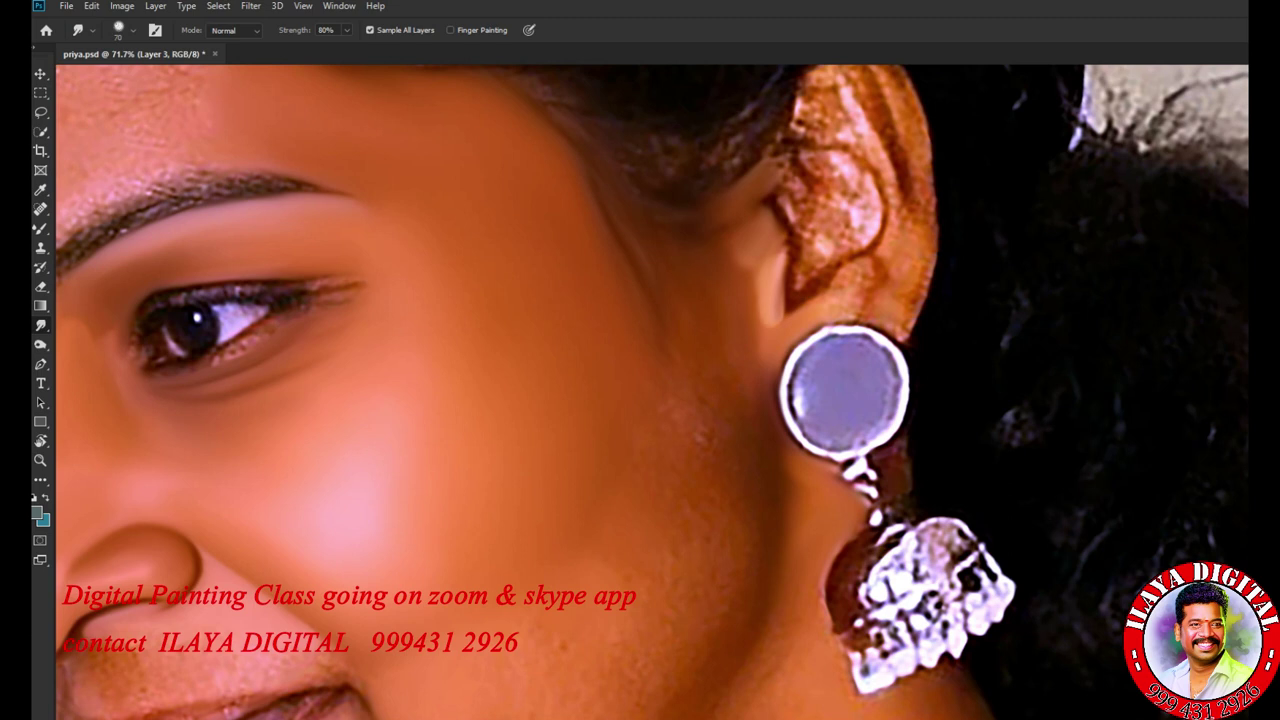
- Smudge the rough skin beside the earring, the lower cheek and the jawline into smooth tones
key("bracketright")
scroll(640, 390, "down", 2)
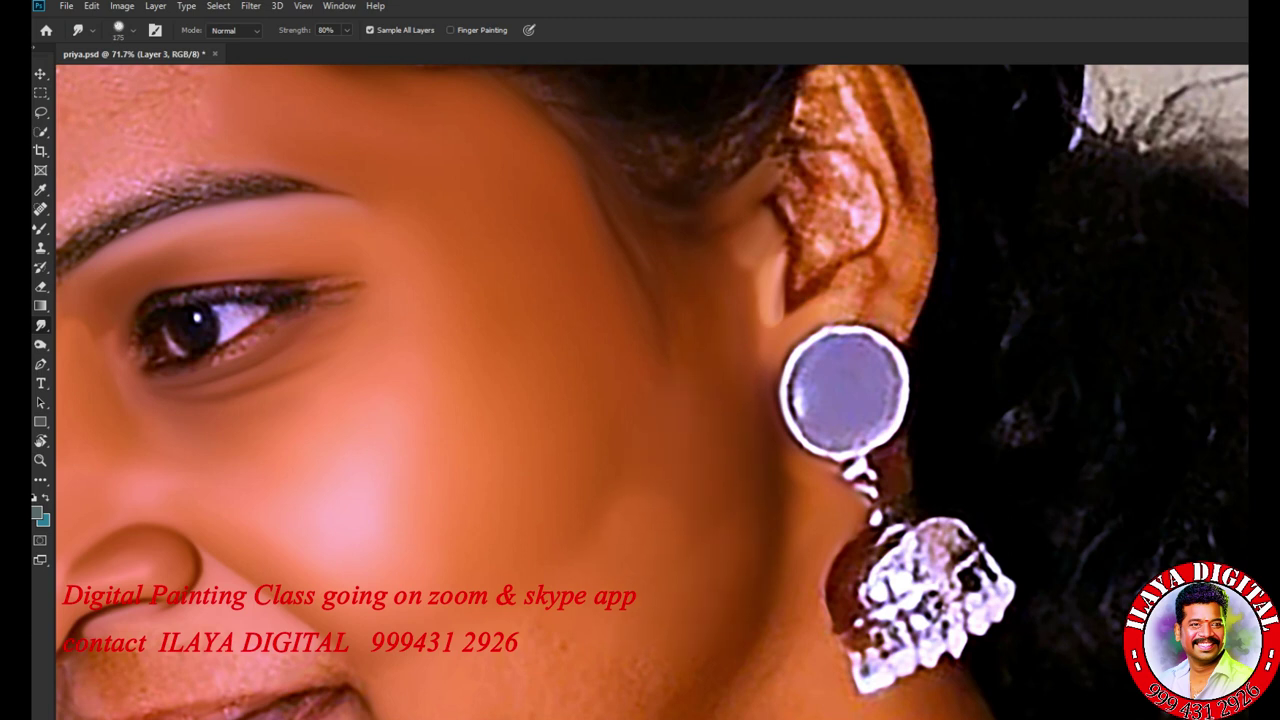
key("bracketleft")
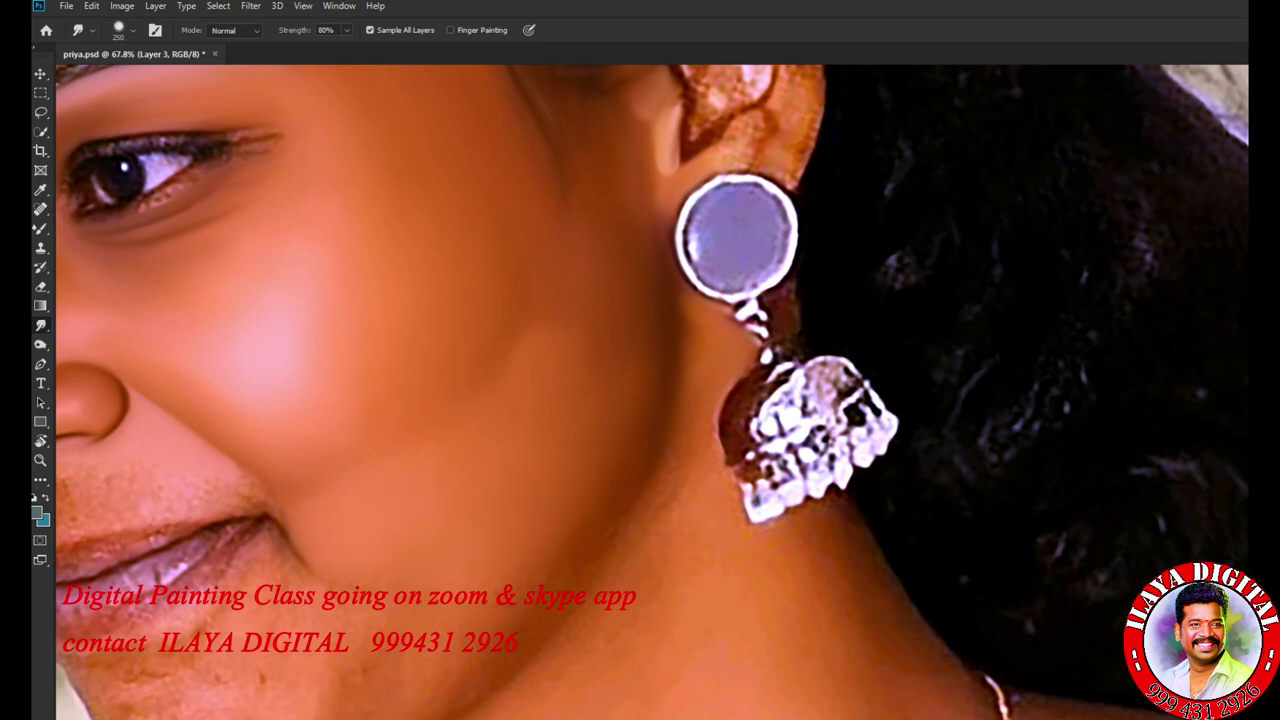
scroll(640, 390, "down", 2)
- Select the figure along its outline and smudge the light mark on the forehead smooth
scroll(640, 390, "up", 4)
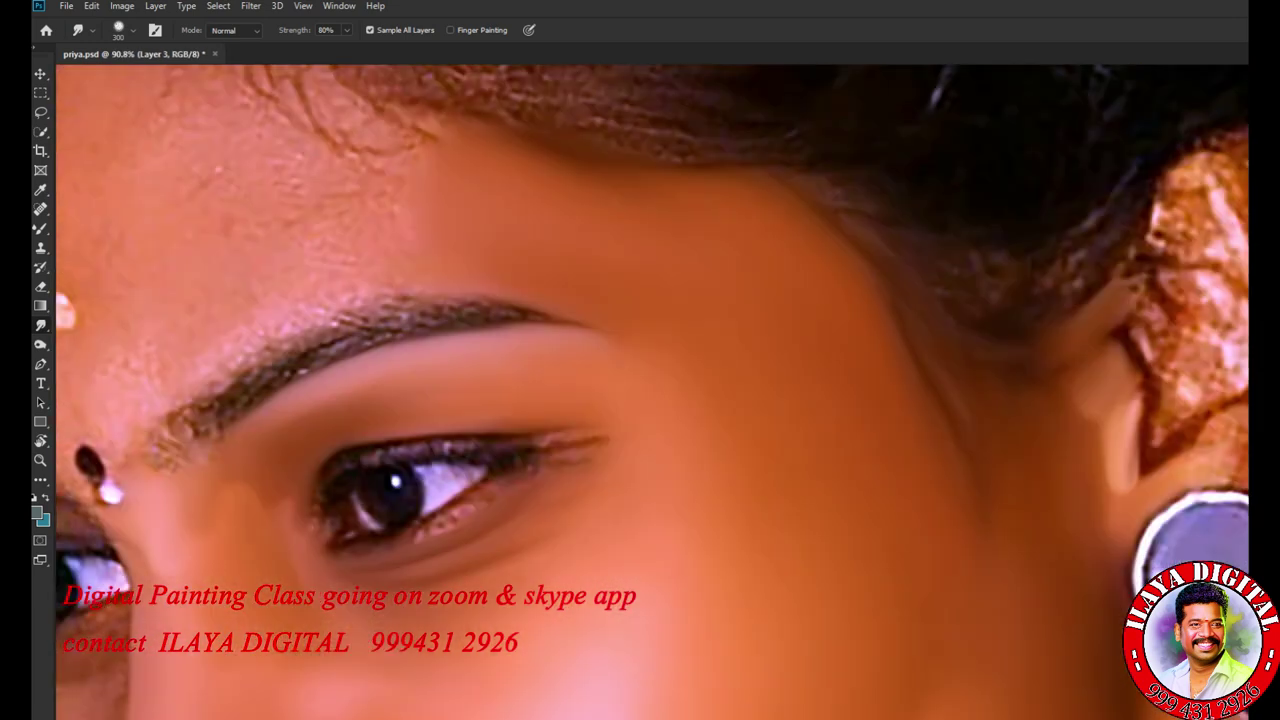
key("bracketleft")
key("bracketleft")
key("bracketleft")
key("bracketleft")
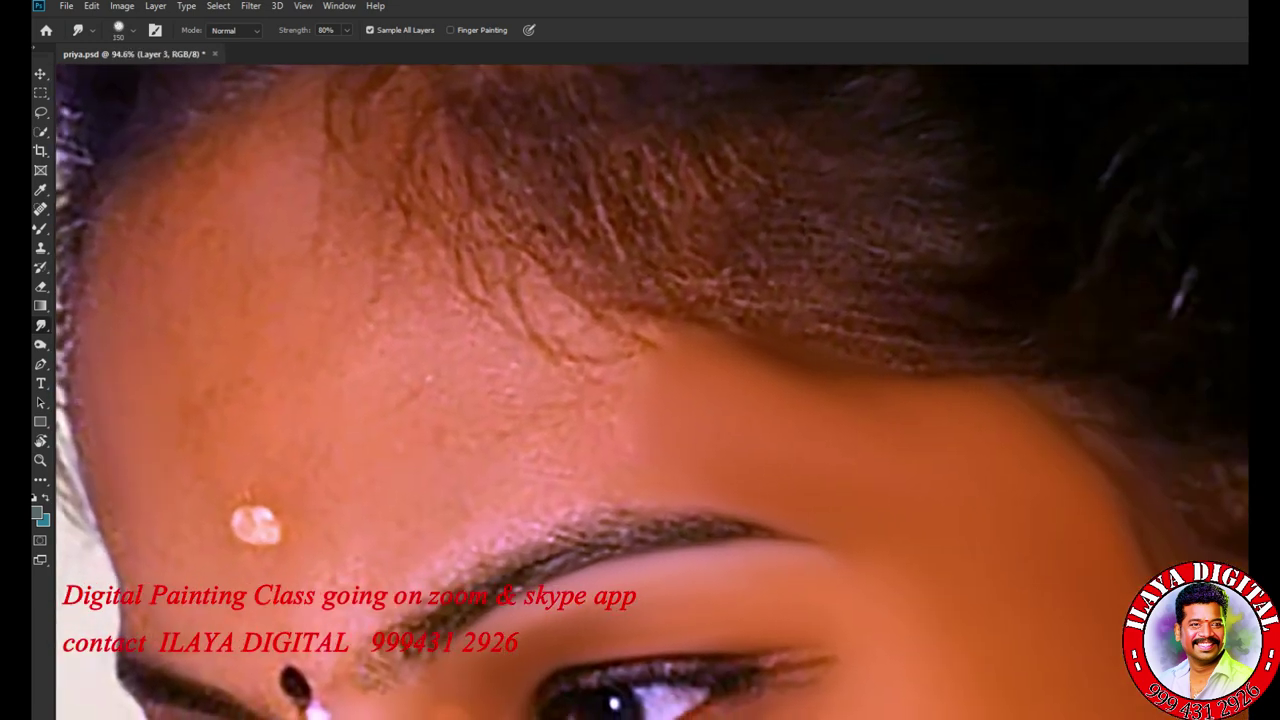
key("ctrl+e")
key("ctrl+z")
key("bracketleft")
key("bracketleft")
key("bracketleft")
key("bracketleft")
key("bracketleft")
key("bracketleft")
key("bracketleft")
- Smudge the skin above the eyebrow and along the forehead's outer edge inside the selection
key("bracketright")
key("bracketright")
key("bracketright")
key("bracketright")
key("bracketright")
key("bracketleft")
key("bracketleft")
key("bracketright")
key("bracketright")
key("bracketright")
key("bracketright")
key("bracketright")
key("bracketright")
key("bracketright")
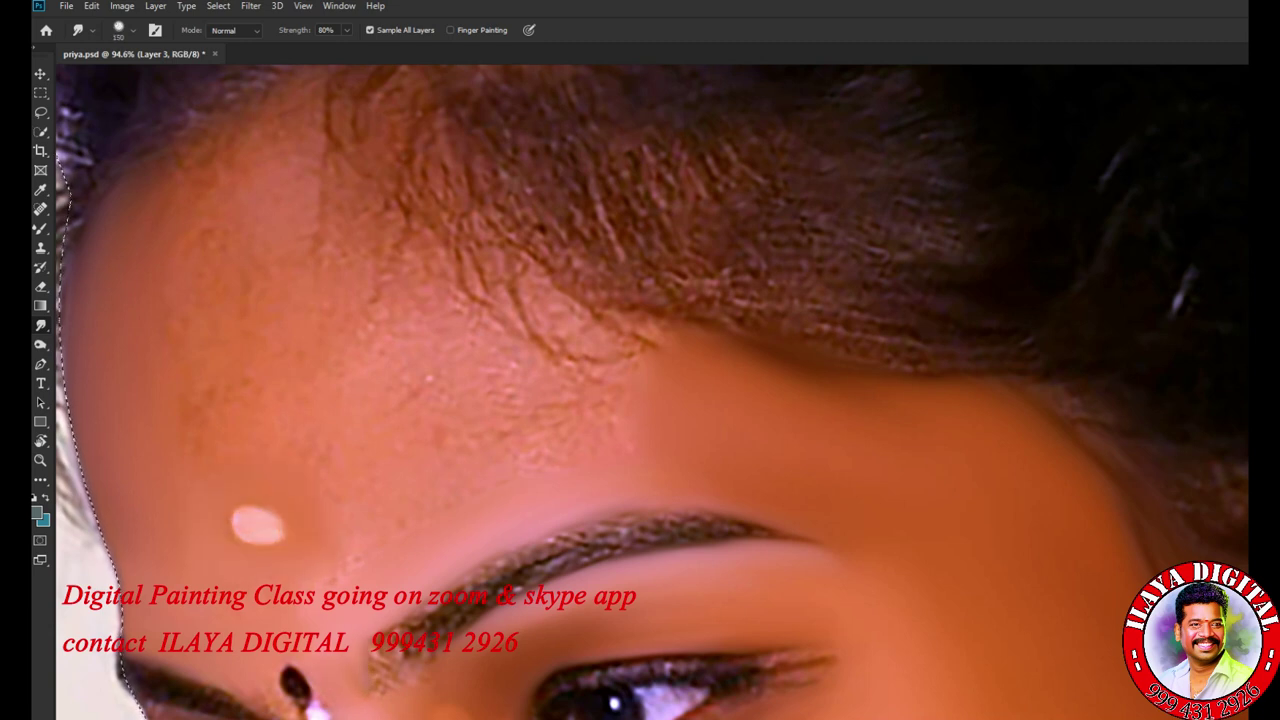
- Smudge the mottled skin on the far side of the forehead, up to the hair
key("bracketleft")
key("bracketleft")
key("bracketleft")
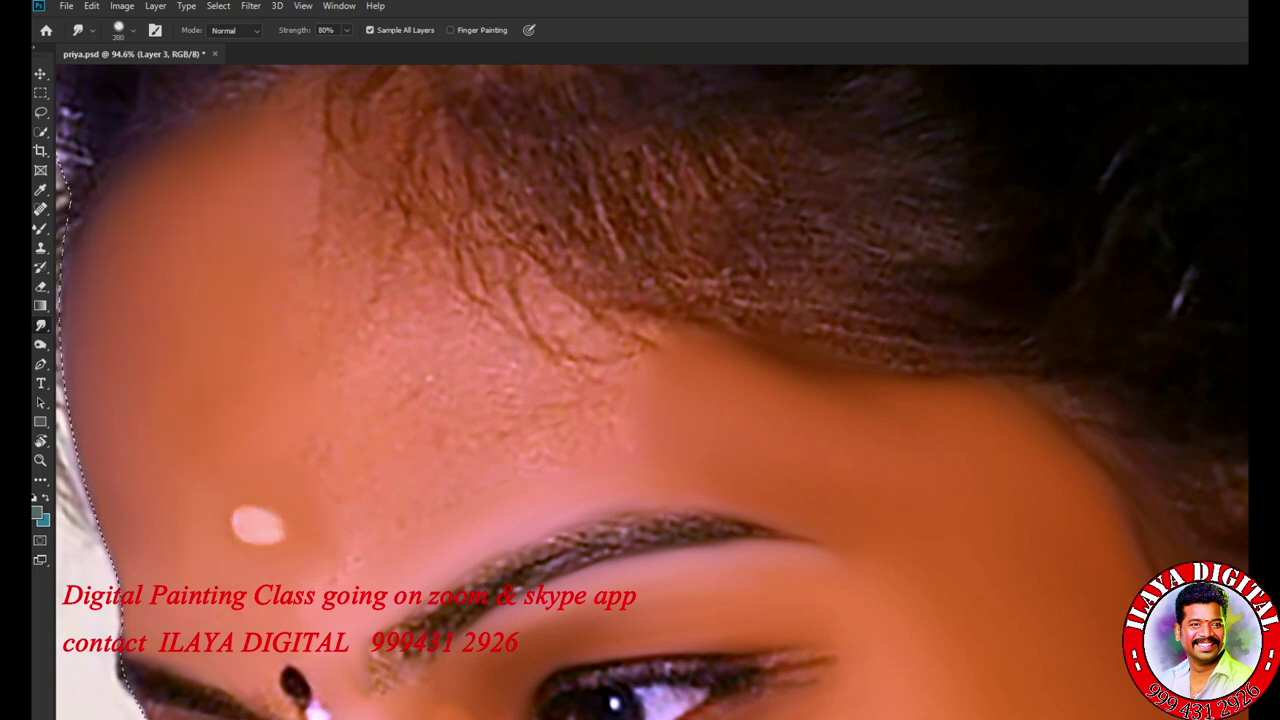
- Smudge the middle of the forehead and its stray hairs into smooth skin, up to the hairline
key("bracketright")
key("bracketright")
key("bracketright")
key("bracketright")
left_click_drag(410, 330, 495, 300)
left_click_drag(345, 265, 328, 100)
mouse_move(360, 250)
left_mouse_down()
mouse_move(460, 270)
mouse_move(390, 220)
left_mouse_up()
key("bracketleft")
left_click_drag(510, 290, 640, 350)
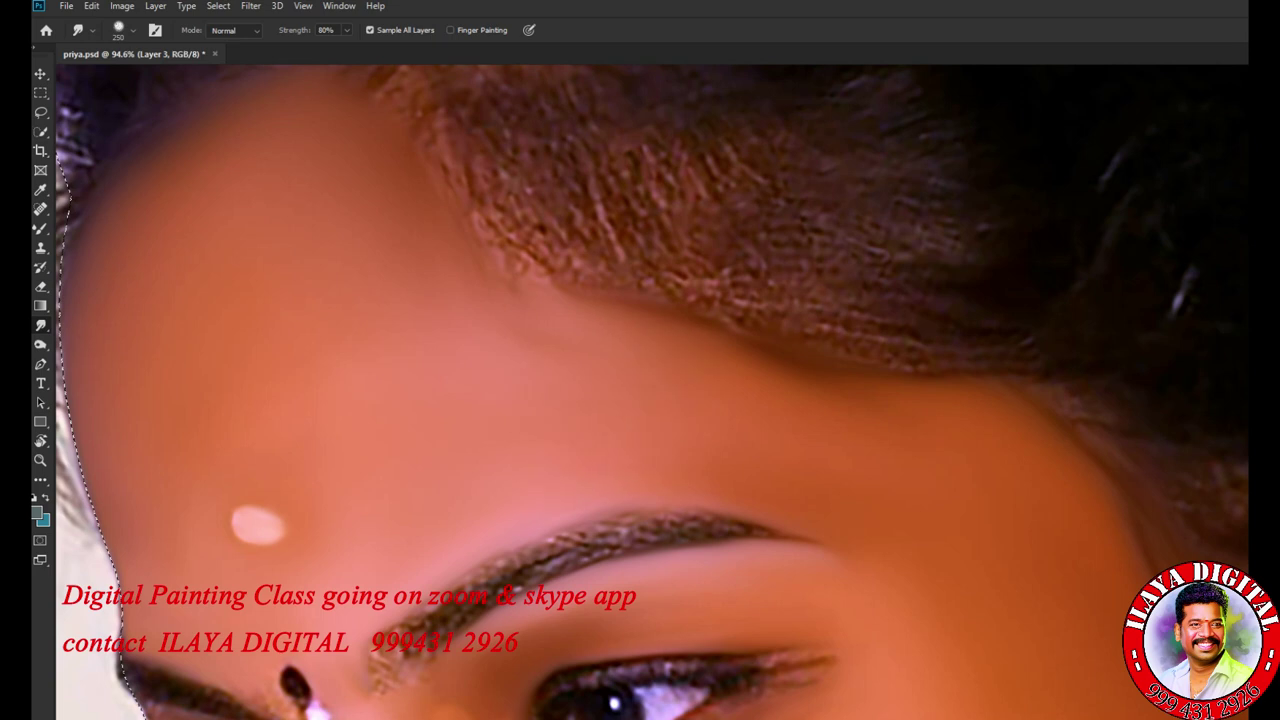
- Soften the hairline from the parting down to the temple with larger Smudge strokes
key("bracketleft")
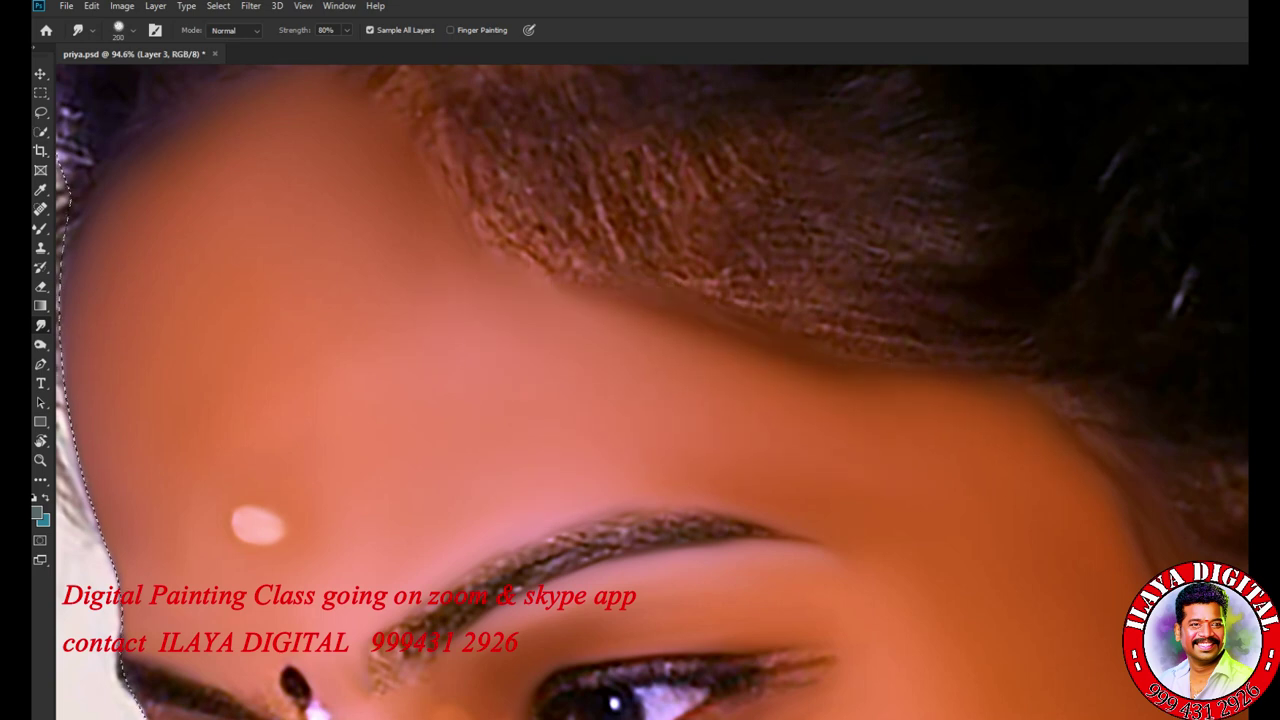
key("bracketright")
key("bracketright")
key("bracketright")
key("bracketright")
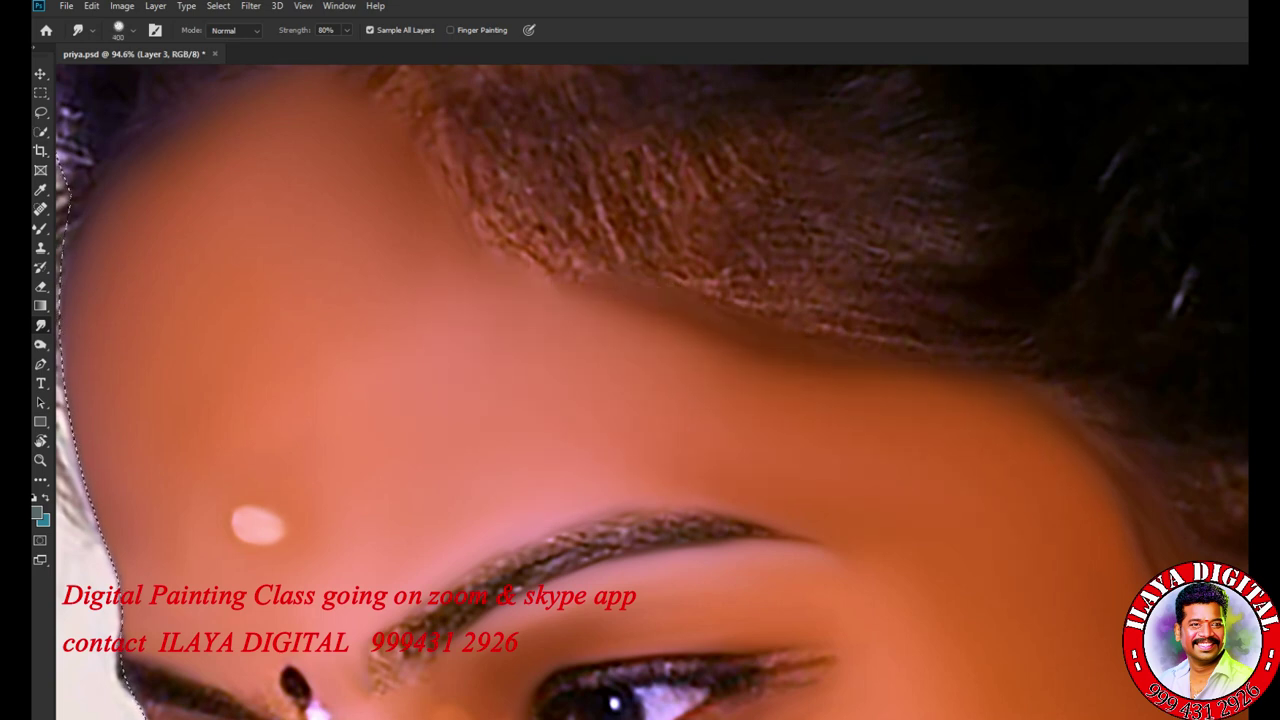
scroll(640, 390, "down", 2)
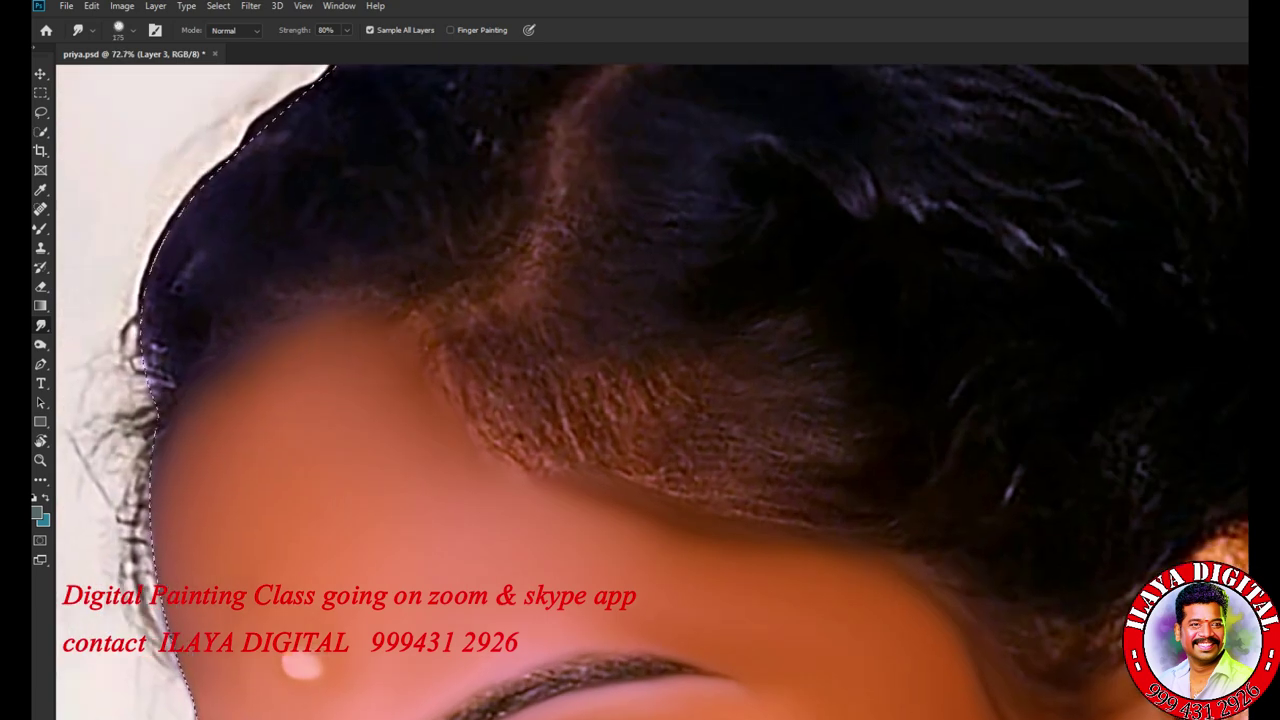
left_click_drag(470, 400, 545, 475)
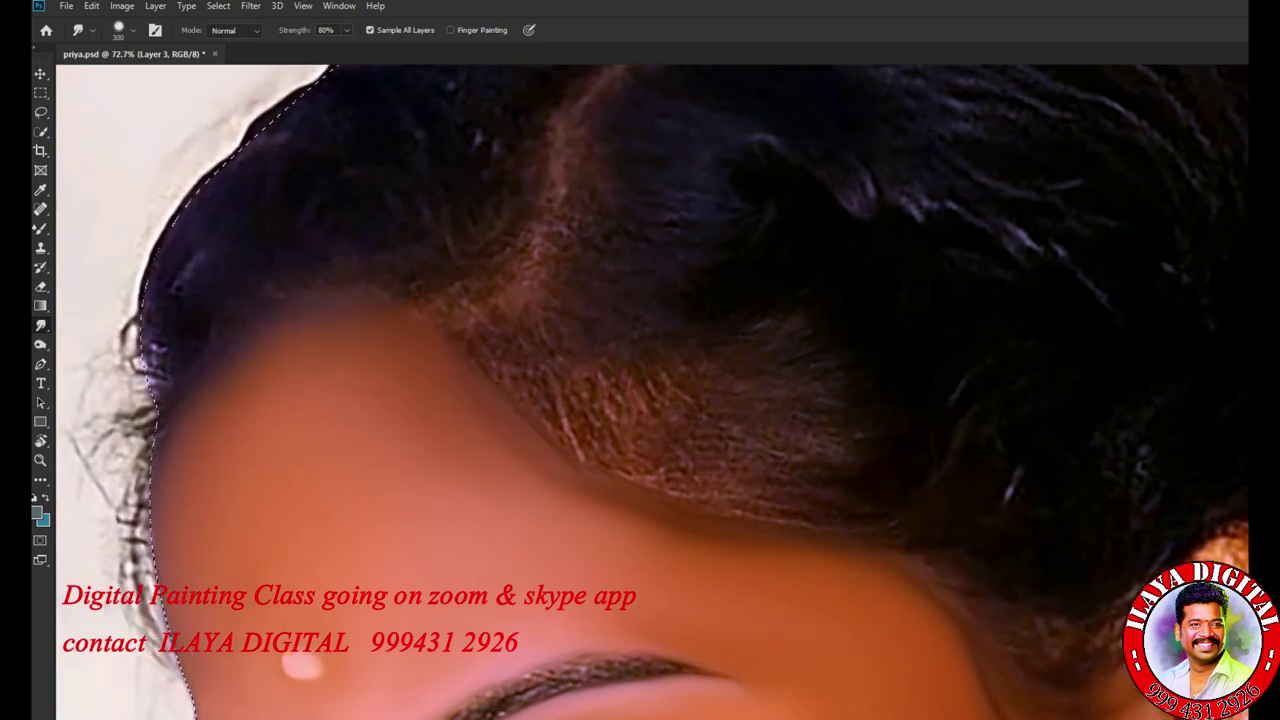
- Blend the ear's outer rim, lobe and inner folds with the Mixer Brush
key("e")
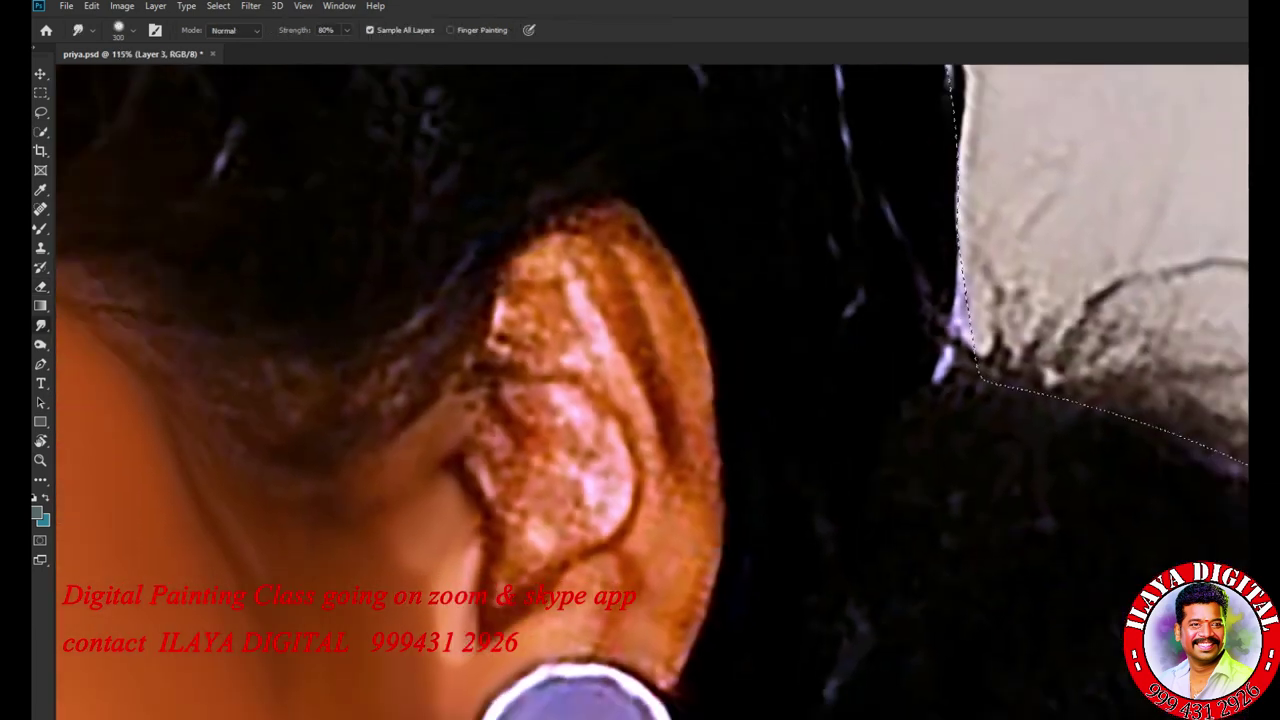
key("shift+b")
left_click_drag(636, 320, 665, 460)
mouse_move(690, 270)
left_mouse_down()
mouse_move(714, 555)
mouse_move(680, 690)
left_mouse_up()
mouse_move(485, 685)
left_mouse_down()
mouse_move(592, 638)
mouse_move(632, 568)
mouse_move(650, 660)
mouse_move(596, 590)
left_mouse_up()
mouse_move(467, 468)
left_mouse_down()
mouse_move(485, 620)
mouse_move(631, 464)
mouse_move(580, 300)
mouse_move(544, 459)
left_mouse_up()
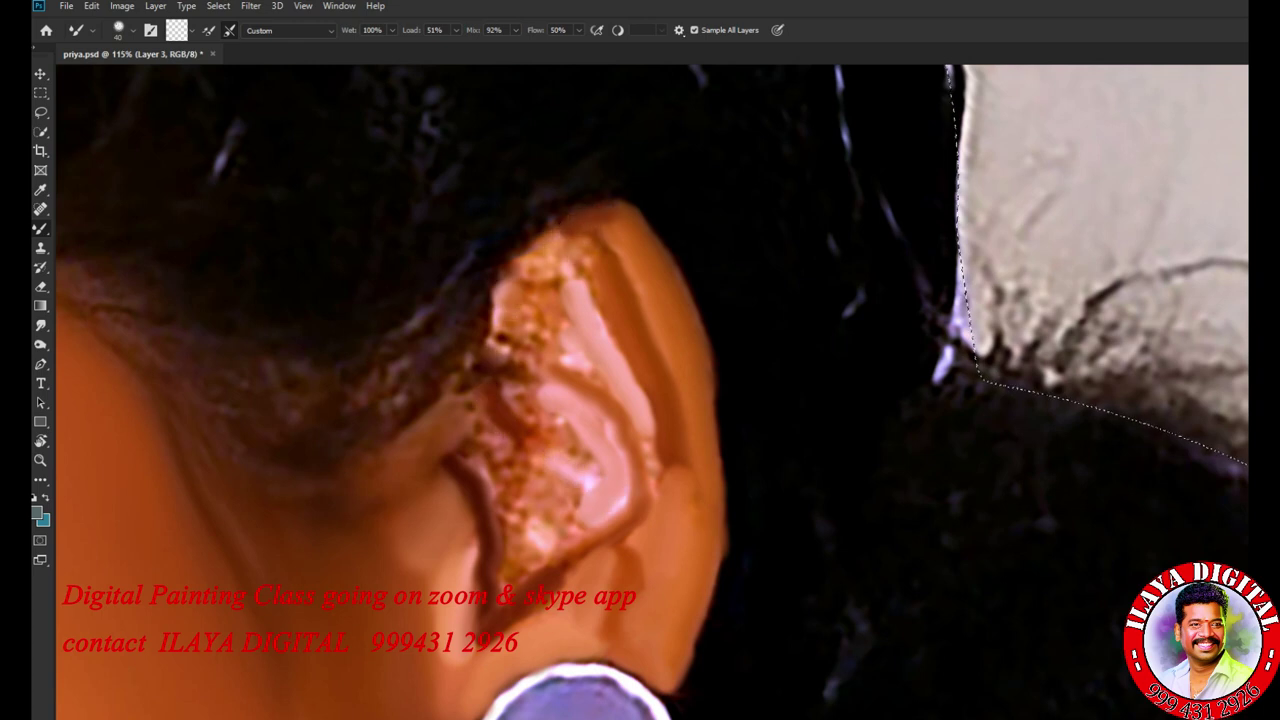
- Smudge the ear's rim and inner folds smooth, and soften the hair strands along the temple hairline
key("r")
mouse_move(565, 262)
left_mouse_down()
mouse_move(620, 212)
mouse_move(700, 335)
mouse_move(720, 585)
left_mouse_up()
mouse_move(572, 568)
left_mouse_down()
mouse_move(516, 622)
mouse_move(460, 465)
left_mouse_up()
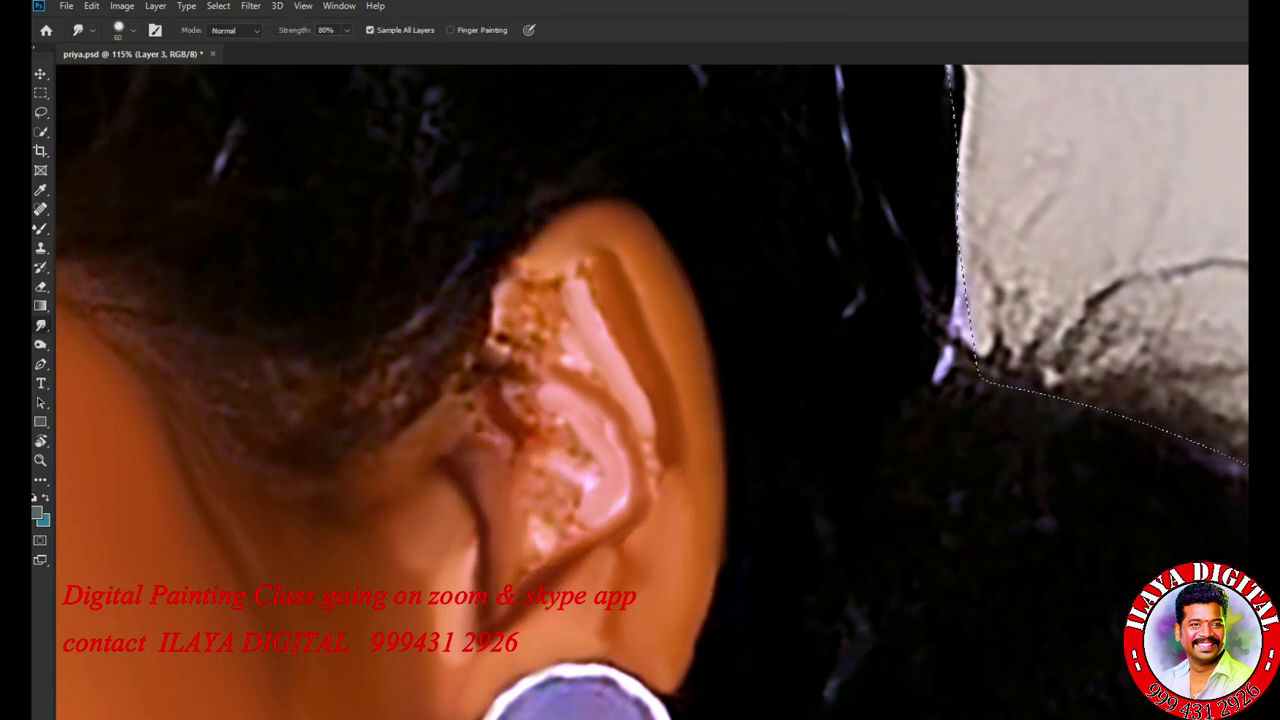
mouse_move(476, 556)
left_mouse_down()
mouse_move(546, 556)
mouse_move(572, 458)
mouse_move(600, 420)
mouse_move(652, 505)
mouse_move(572, 540)
mouse_move(525, 362)
mouse_move(540, 240)
mouse_move(670, 510)
mouse_move(565, 325)
mouse_move(560, 245)
mouse_move(495, 365)
mouse_move(495, 445)
mouse_move(530, 360)
mouse_move(590, 550)
mouse_move(473, 490)
mouse_move(420, 317)
mouse_move(358, 375)
mouse_move(420, 440)
left_mouse_up()
left_click_drag(600, 390, 1060, 475)
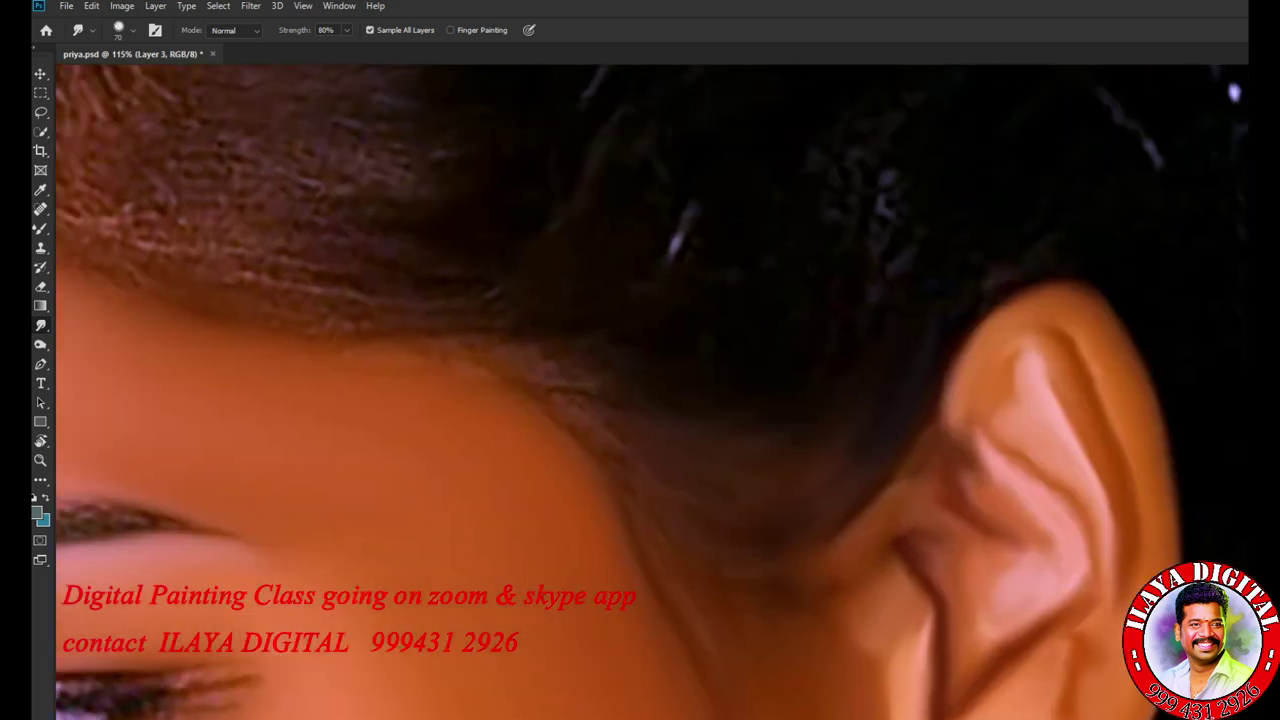
left_click_drag(576, 412, 612, 440)
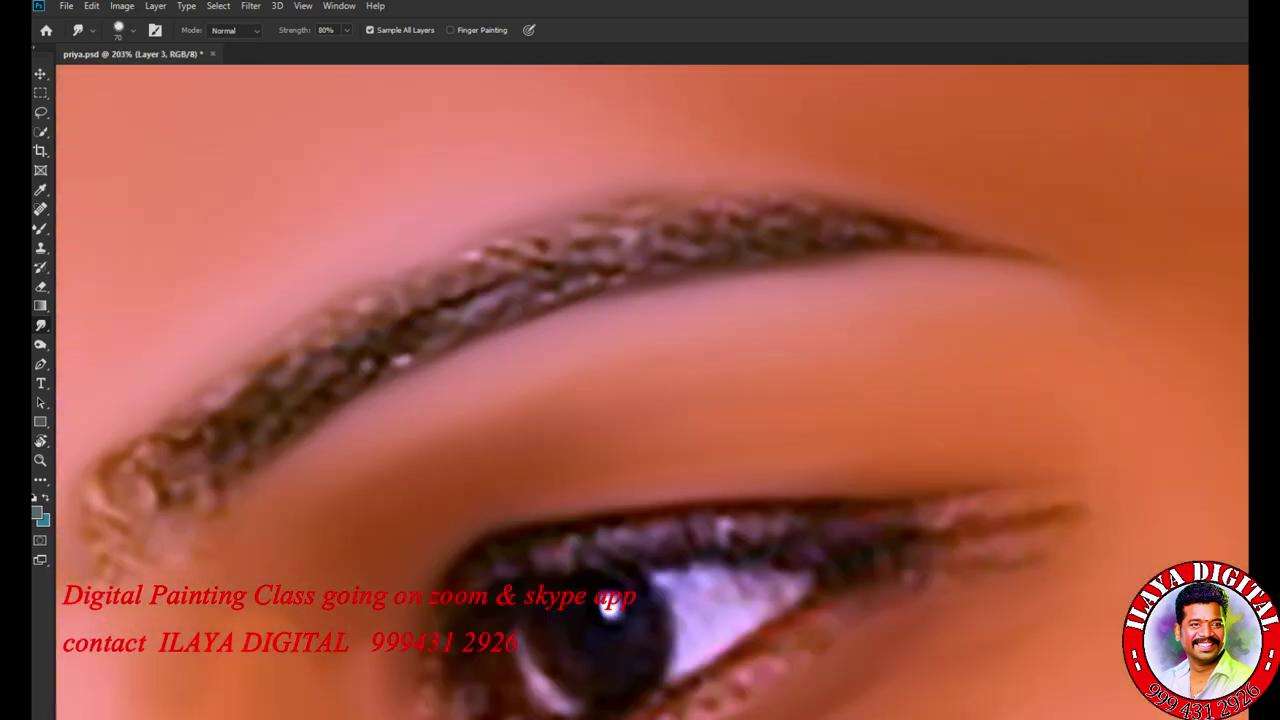
- Smudge the eyebrow along its hair direction, from the tail to the inner end, into soft strokes
left_click_drag(600, 400, 670, 378)
mouse_move(810, 188)
left_mouse_down()
mouse_move(580, 235)
mouse_move(455, 290)
mouse_move(560, 275)
left_mouse_up()
mouse_move(345, 345)
left_mouse_down()
mouse_move(168, 470)
mouse_move(205, 425)
mouse_move(300, 370)
mouse_move(290, 465)
left_mouse_up()
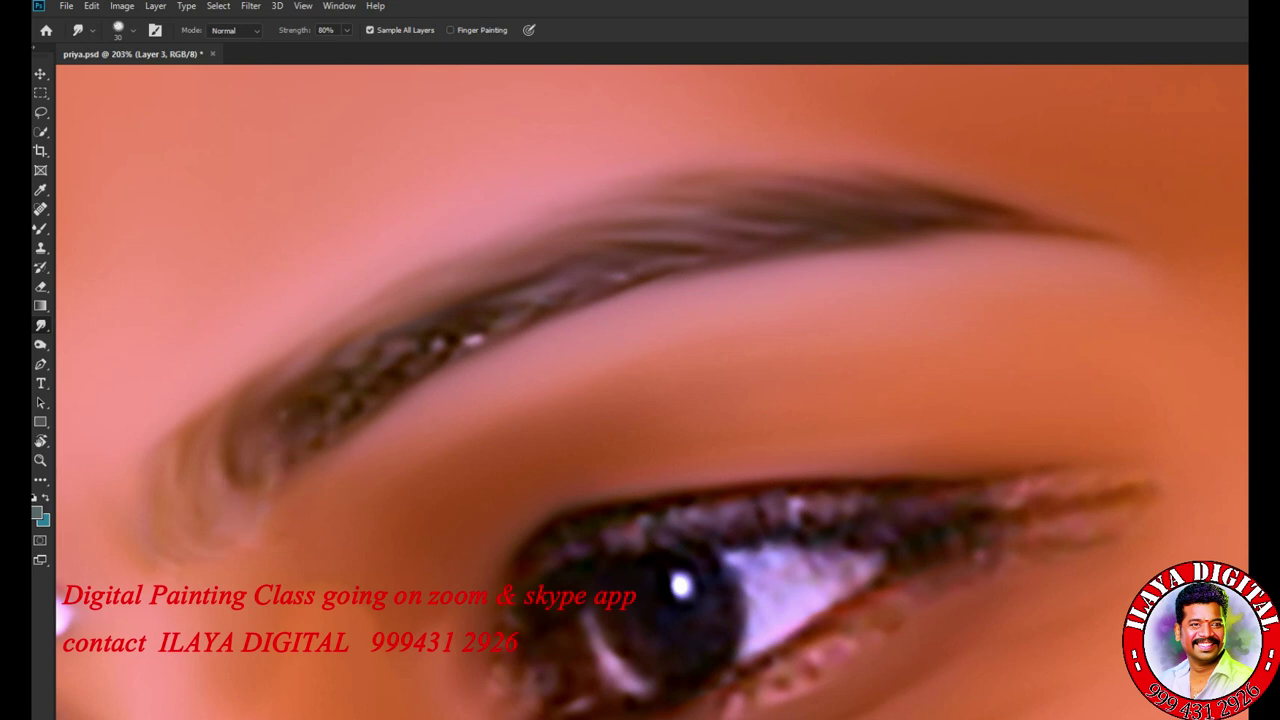
mouse_move(340, 405)
left_mouse_down()
mouse_move(480, 338)
mouse_move(300, 370)
mouse_move(520, 300)
left_mouse_up()
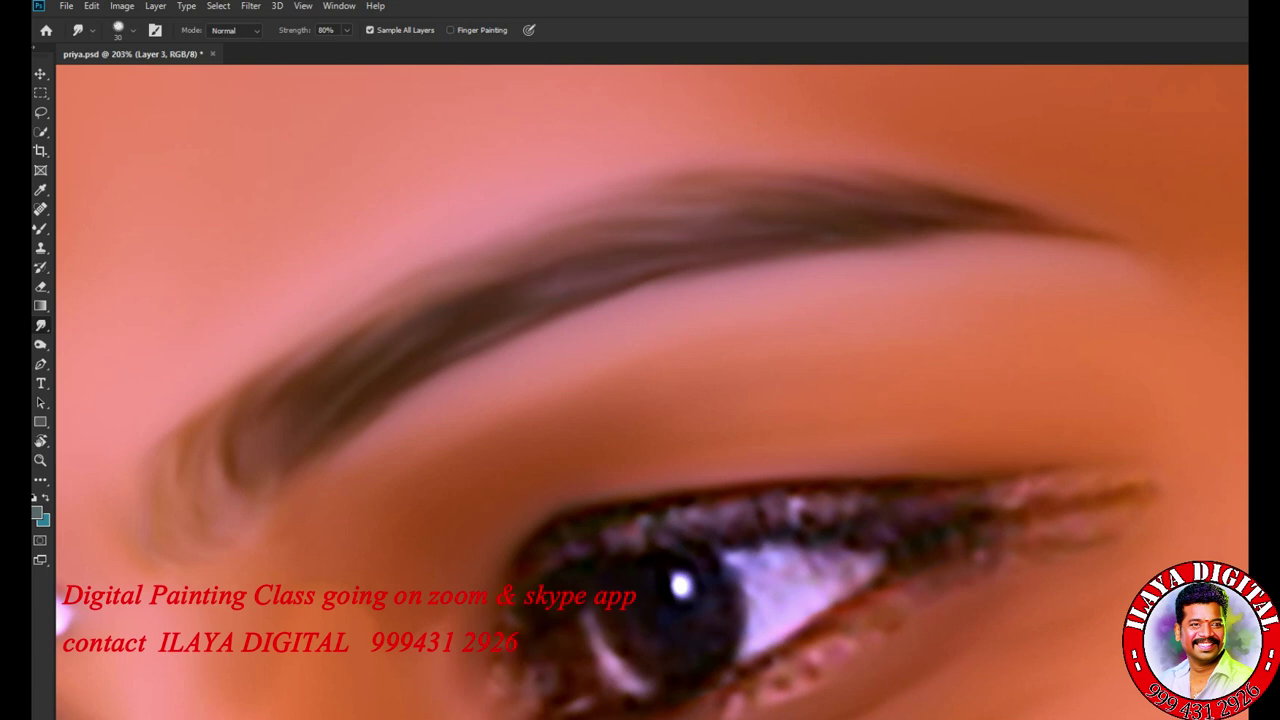
left_click_drag(365, 435, 445, 385)
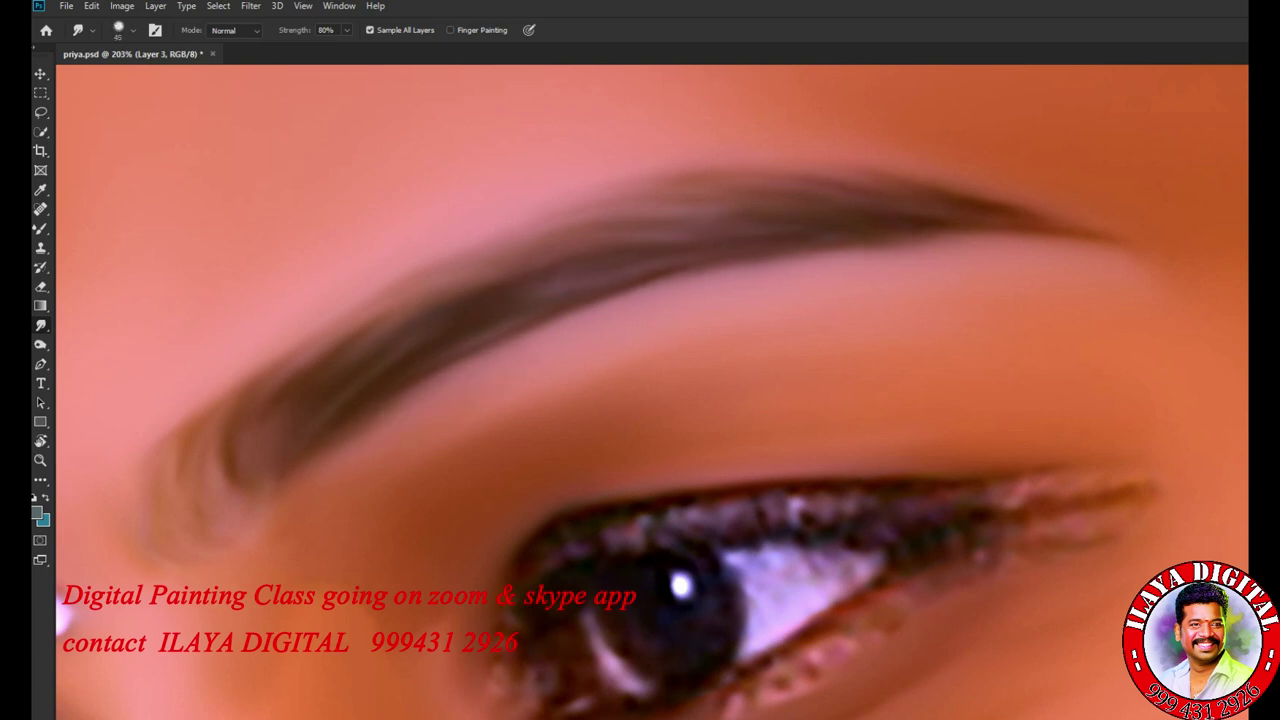
mouse_move(228, 455)
left_mouse_down()
mouse_move(235, 515)
mouse_move(290, 435)
mouse_move(172, 390)
left_mouse_up()
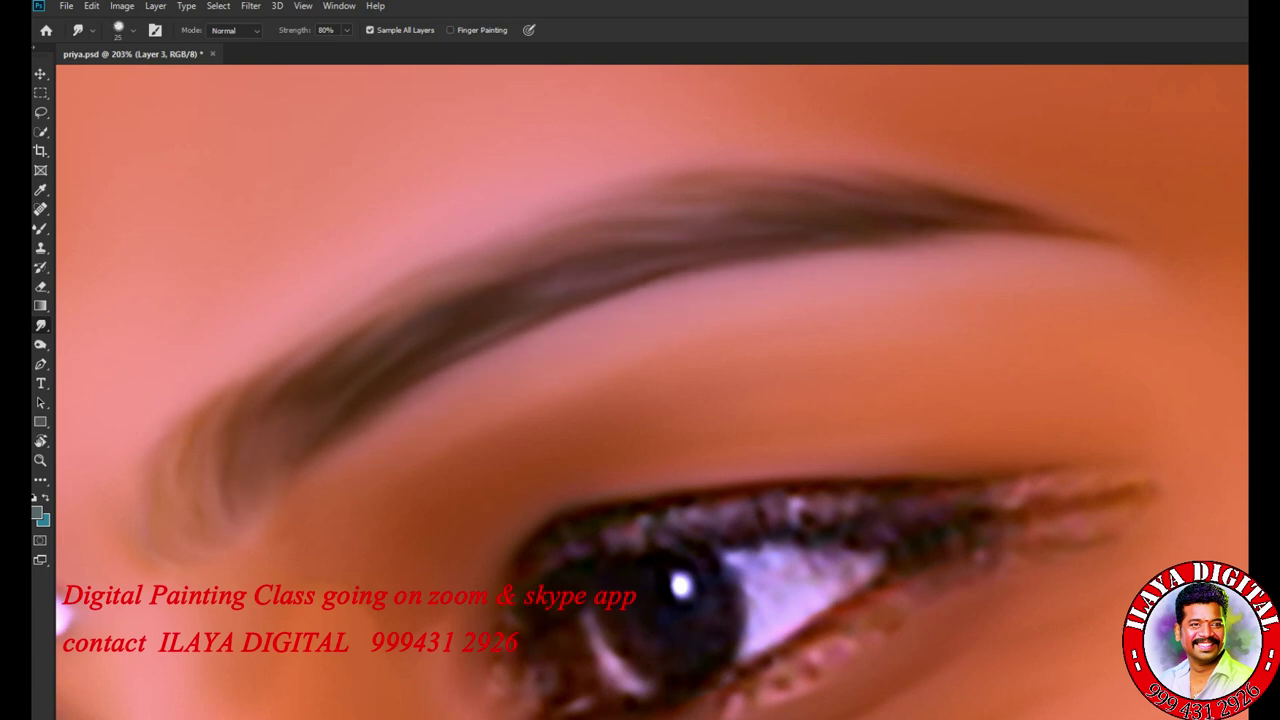
- Draw out the upper lid crease and the outer-corner eyeliner into clean dark lines with the Mixer Brush
scroll(640, 400, "down", 5)
scroll(640, 400, "up", 6)
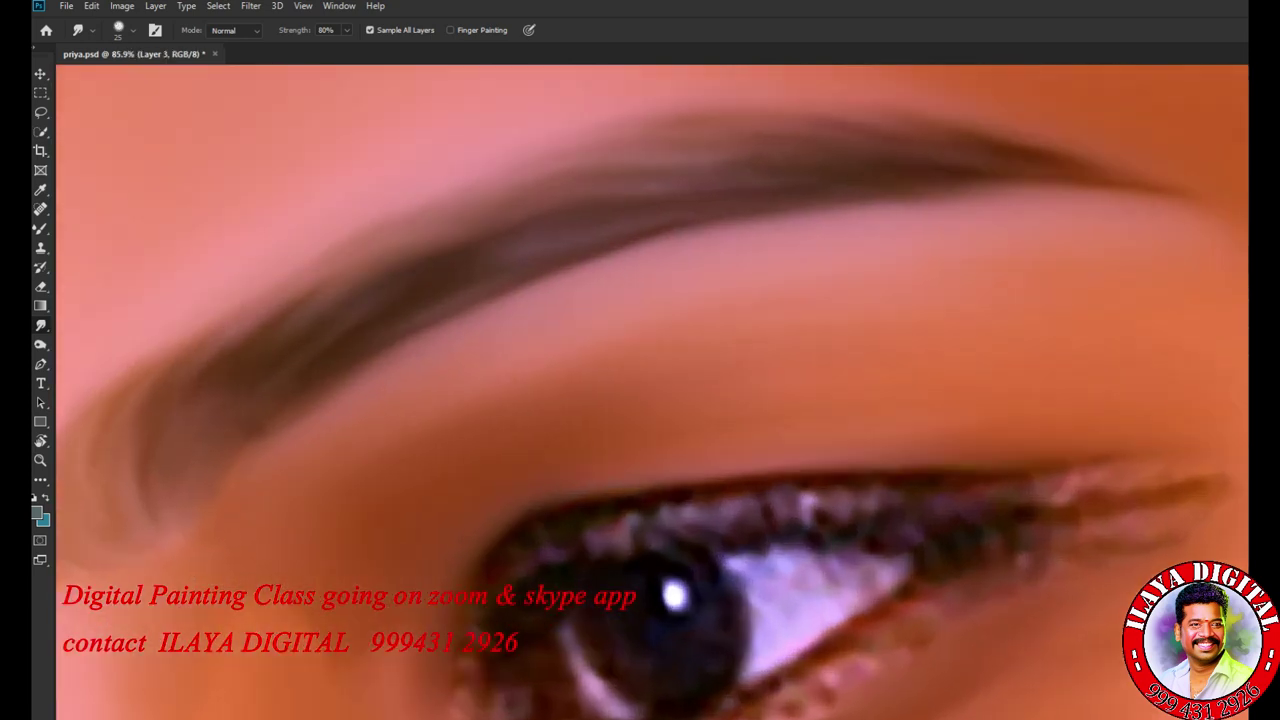
key("b")
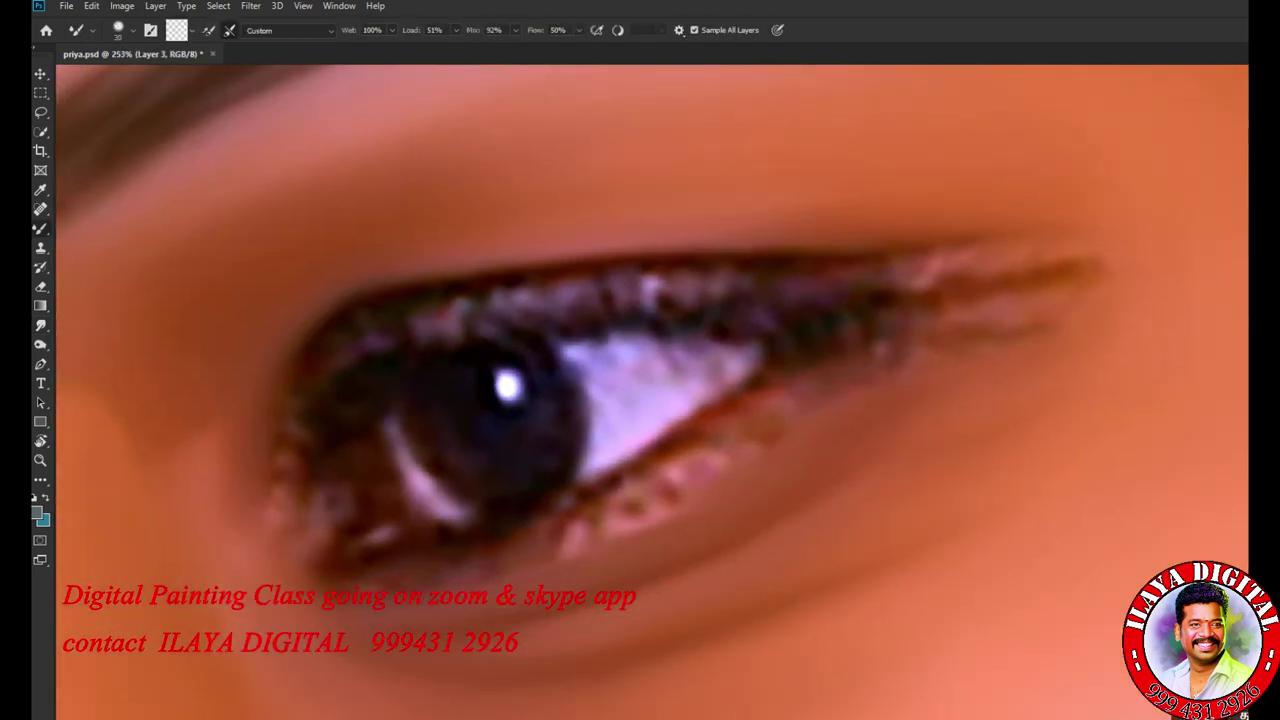
left_click_drag(300, 352, 260, 462)
left_click_drag(526, 288, 1020, 228)
left_click_drag(900, 305, 1085, 266)
- Blend the upper lash line over the eyeball, the lower lash line and the inner eye corner
left_click_drag(480, 336, 700, 331)
left_click_drag(772, 372, 560, 498)
left_click_drag(316, 520, 388, 542)
- Smooth the textured band of the upper eyelid and the spotted lower lid rim with the Mixer Brush
left_click_drag(572, 300, 682, 296)
left_click_drag(348, 330, 462, 318)
left_click_drag(720, 292, 896, 278)
left_click_drag(808, 276, 856, 276)
left_click_drag(694, 470, 556, 520)
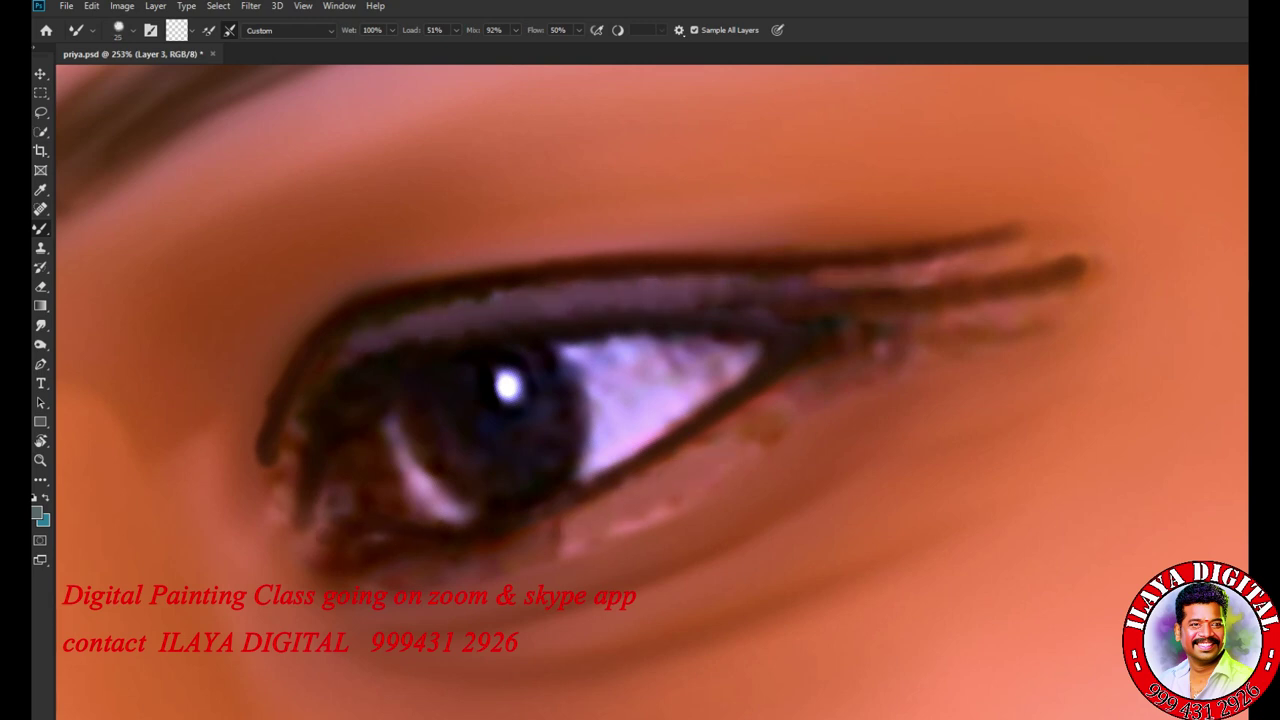
- Smudge the upper lid crease, the outer-corner eyeliner tails and the skin below them into soft tapered strokes at 80% strength
key("r")
mouse_move(760, 250)
left_mouse_down()
mouse_move(700, 200)
mouse_move(760, 245)
left_mouse_up()
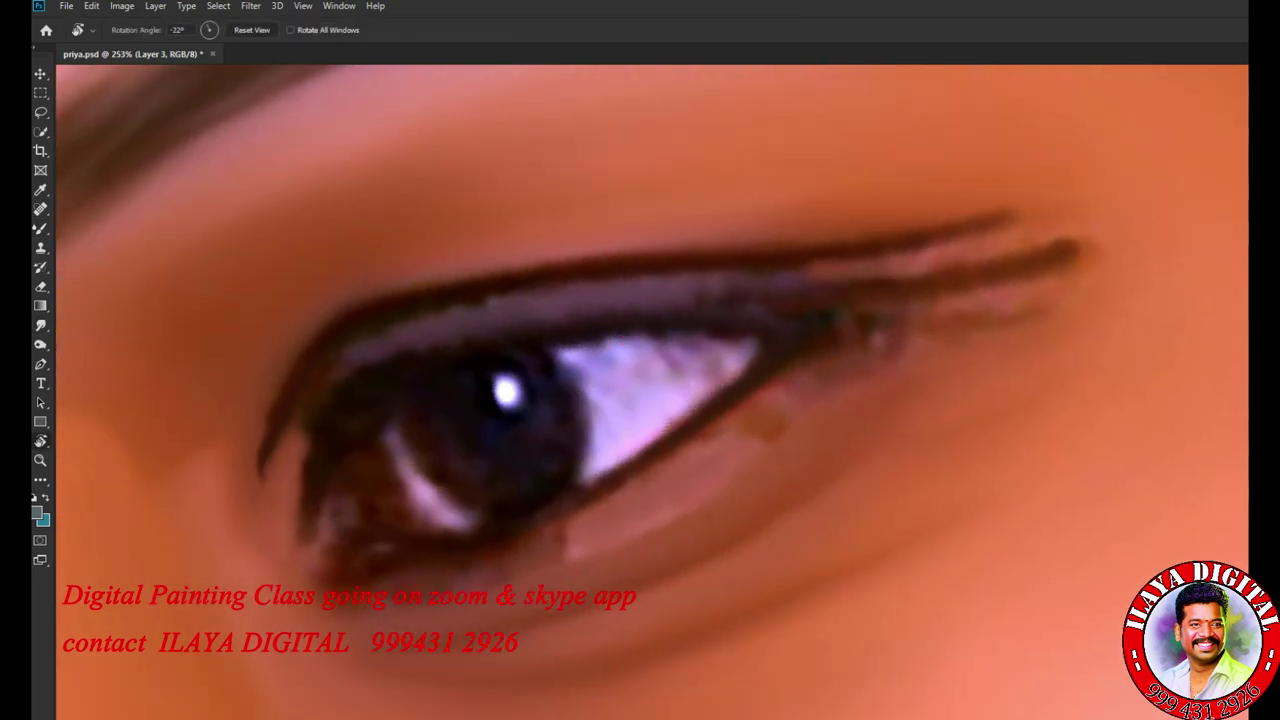
left_click_drag(282, 416, 264, 464)
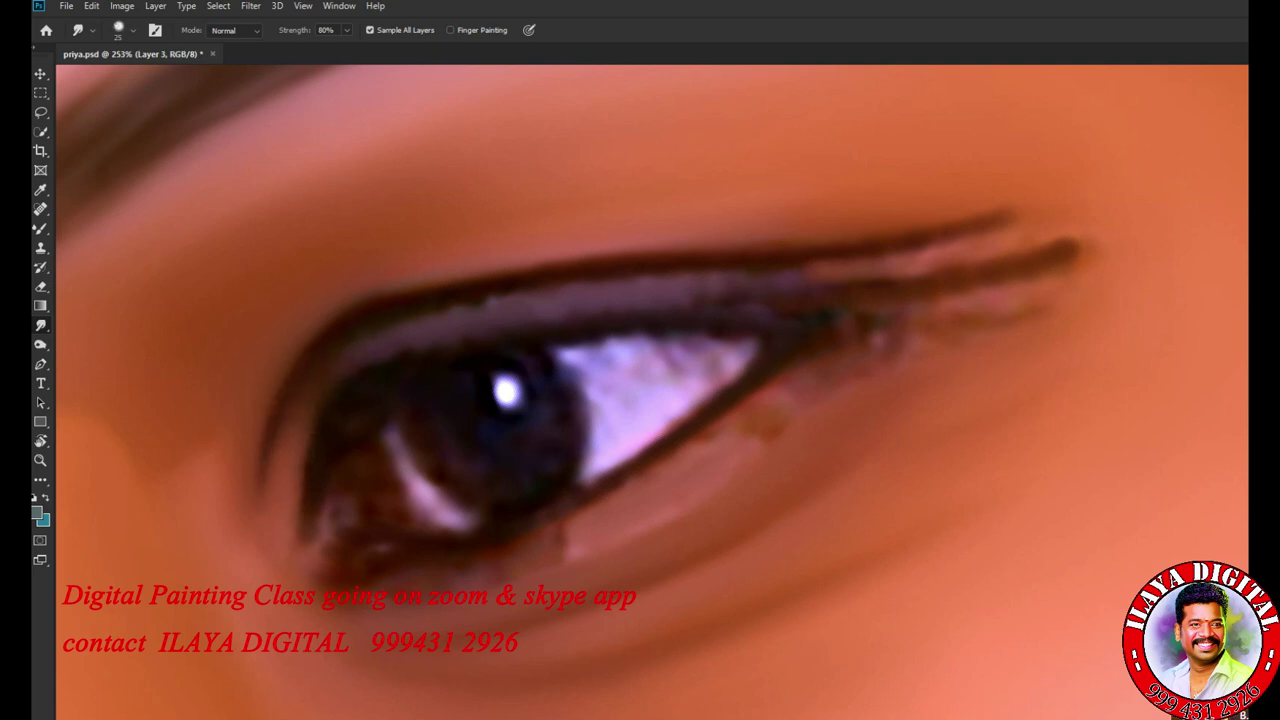
left_click_drag(600, 250, 1022, 211)
key("bracketright")
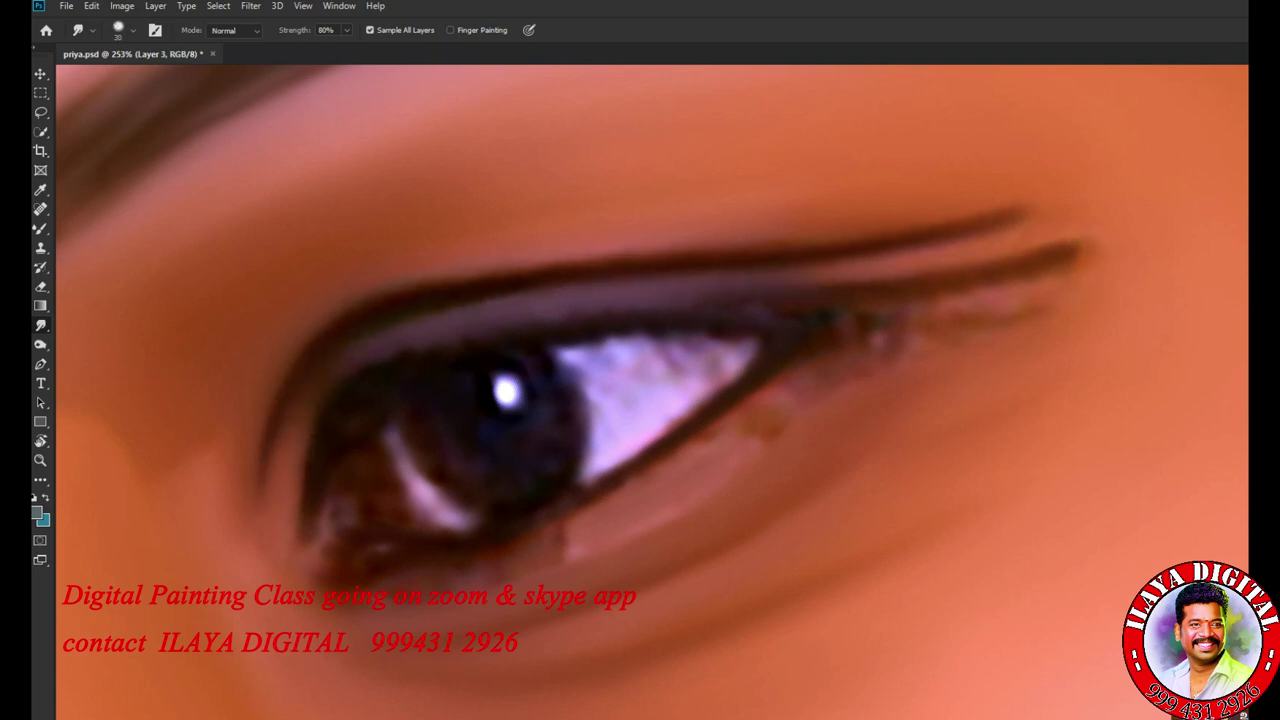
mouse_move(880, 300)
left_mouse_down()
mouse_move(1080, 250)
mouse_move(1060, 258)
left_mouse_up()
left_click_drag(818, 368, 740, 444)
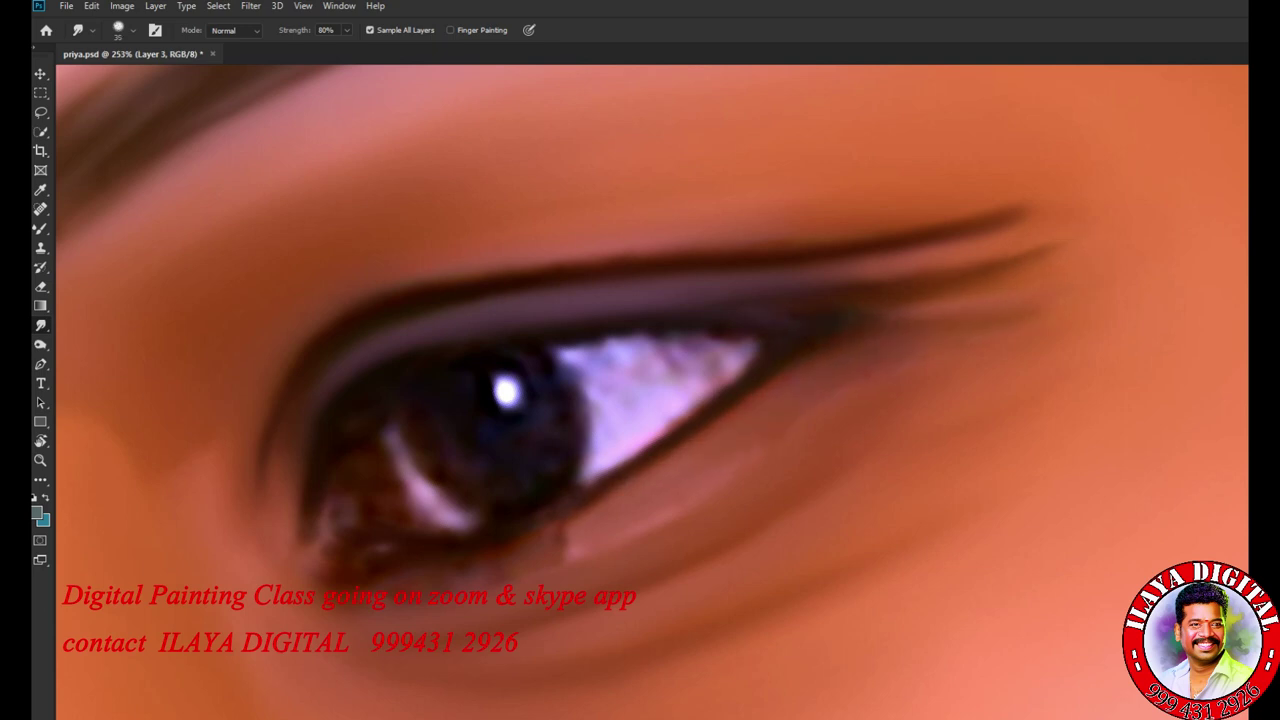
- Smudge the lower lash line and inner corner, and blend the iris and its highlight into smooth round shapes
left_click_drag(515, 560, 630, 490)
left_click_drag(316, 557, 290, 497)
mouse_move(395, 460)
left_mouse_down()
mouse_move(440, 520)
mouse_move(385, 465)
mouse_move(380, 495)
left_mouse_up()
mouse_move(400, 440)
left_mouse_down()
mouse_move(480, 500)
mouse_move(420, 480)
mouse_move(440, 505)
left_mouse_up()
mouse_move(520, 362)
left_mouse_down()
mouse_move(560, 370)
mouse_move(588, 440)
mouse_move(502, 390)
left_mouse_up()
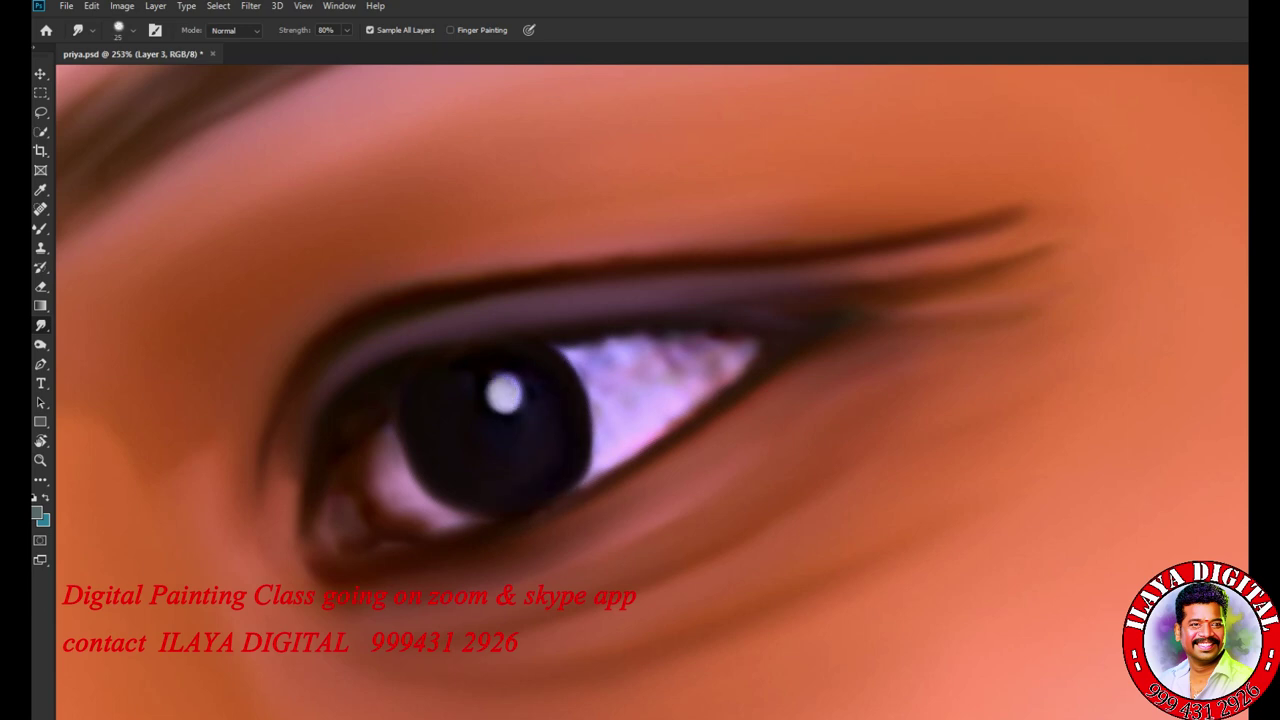
left_click_drag(410, 450, 440, 495)
left_click_drag(365, 455, 385, 515)
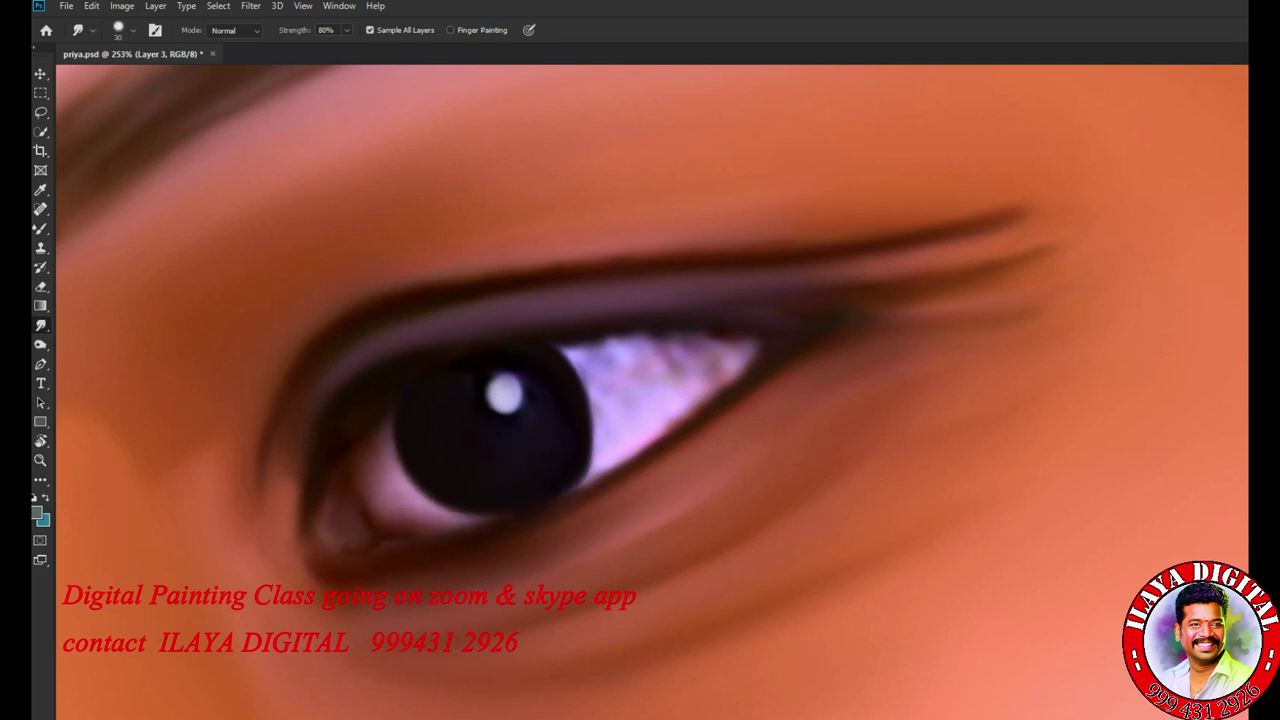
left_click_drag(660, 440, 720, 368)
- Make a circular selection with the Elliptical Marquee and position it around the iris
right_click(40, 92)
left_click(110, 118)
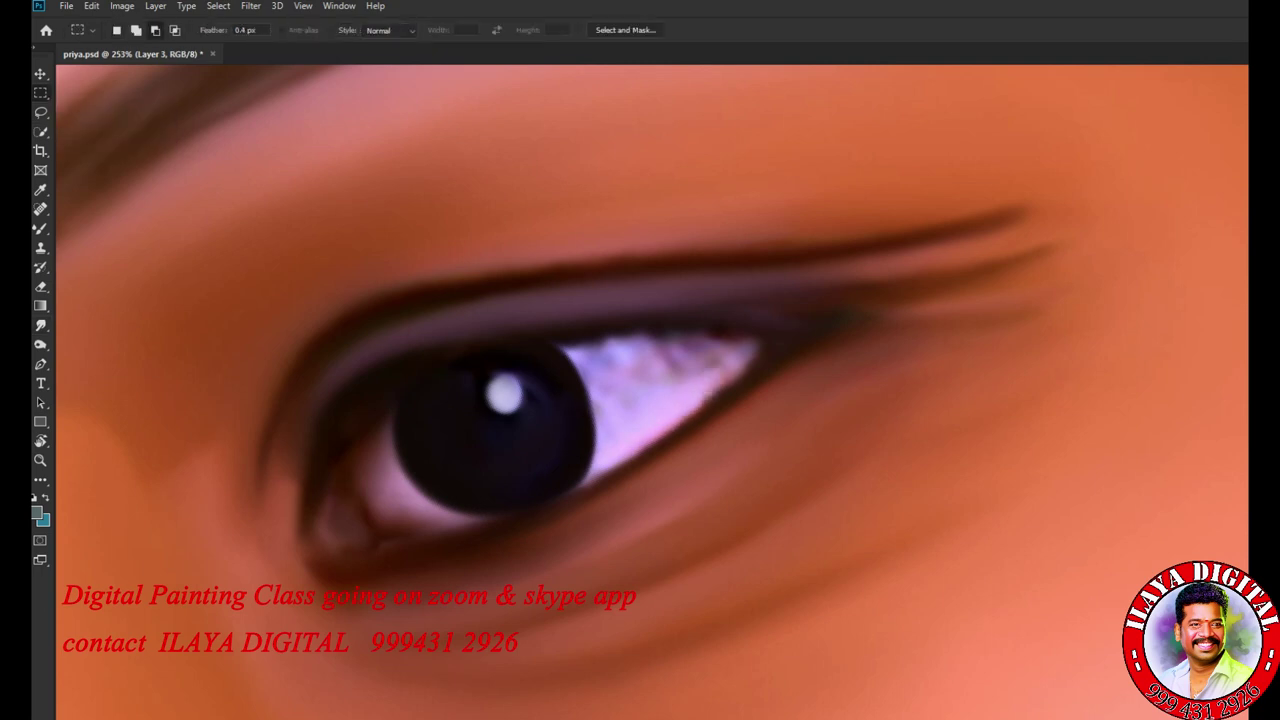
mouse_move(477, 322)
left_mouse_down()
mouse_move(723, 558)
mouse_move(594, 543)
mouse_move(679, 550)
mouse_move(560, 410)
mouse_move(757, 605)
left_mouse_up()
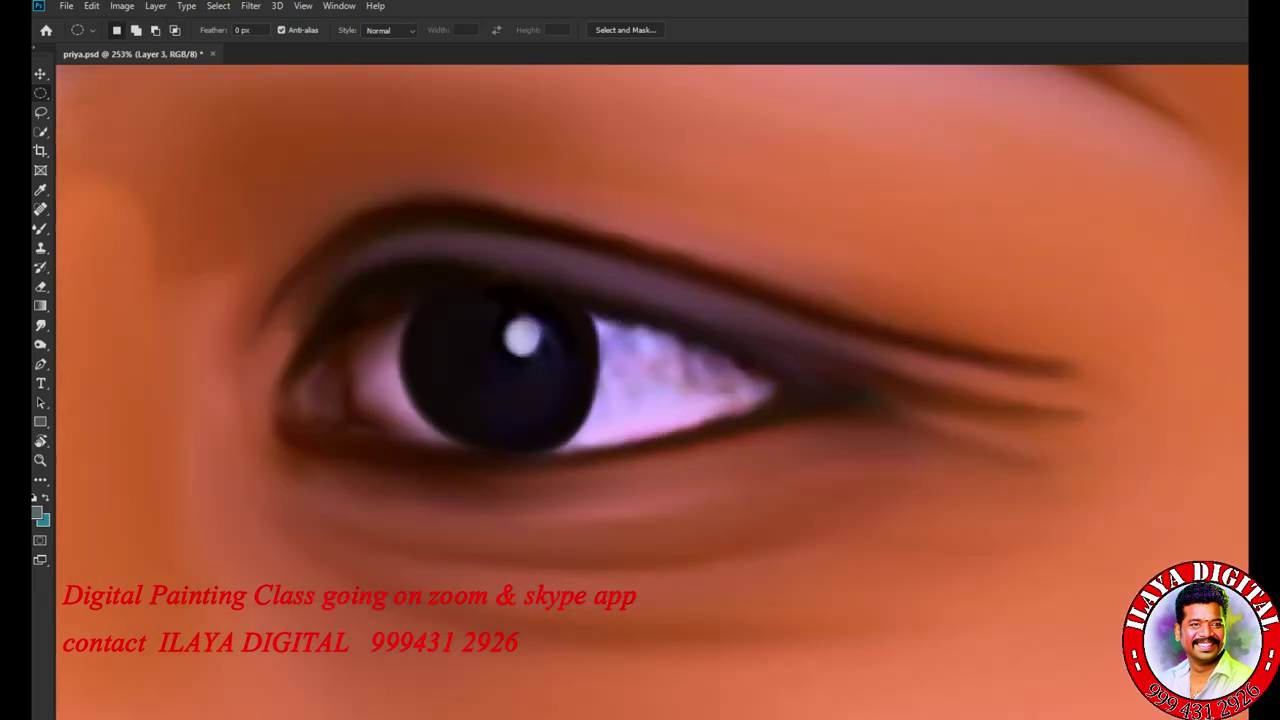
left_click_drag(447, 315, 652, 520)
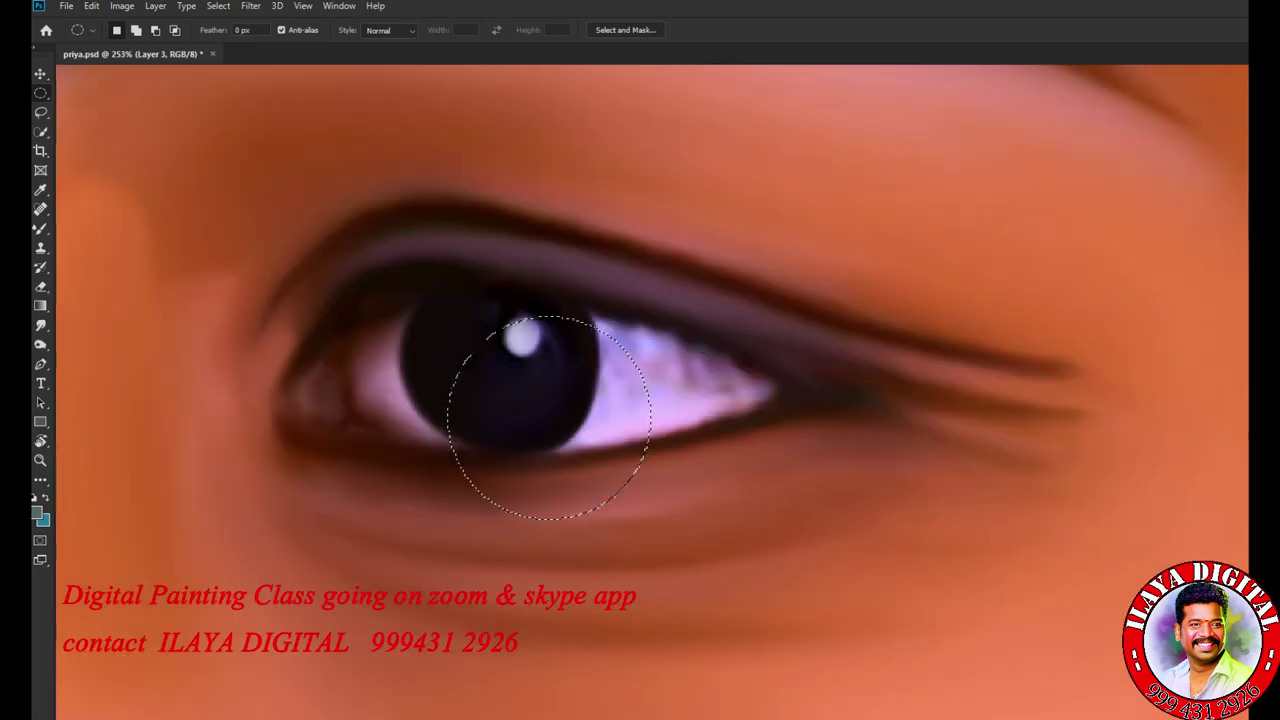
left_click_drag(590, 388, 543, 328)
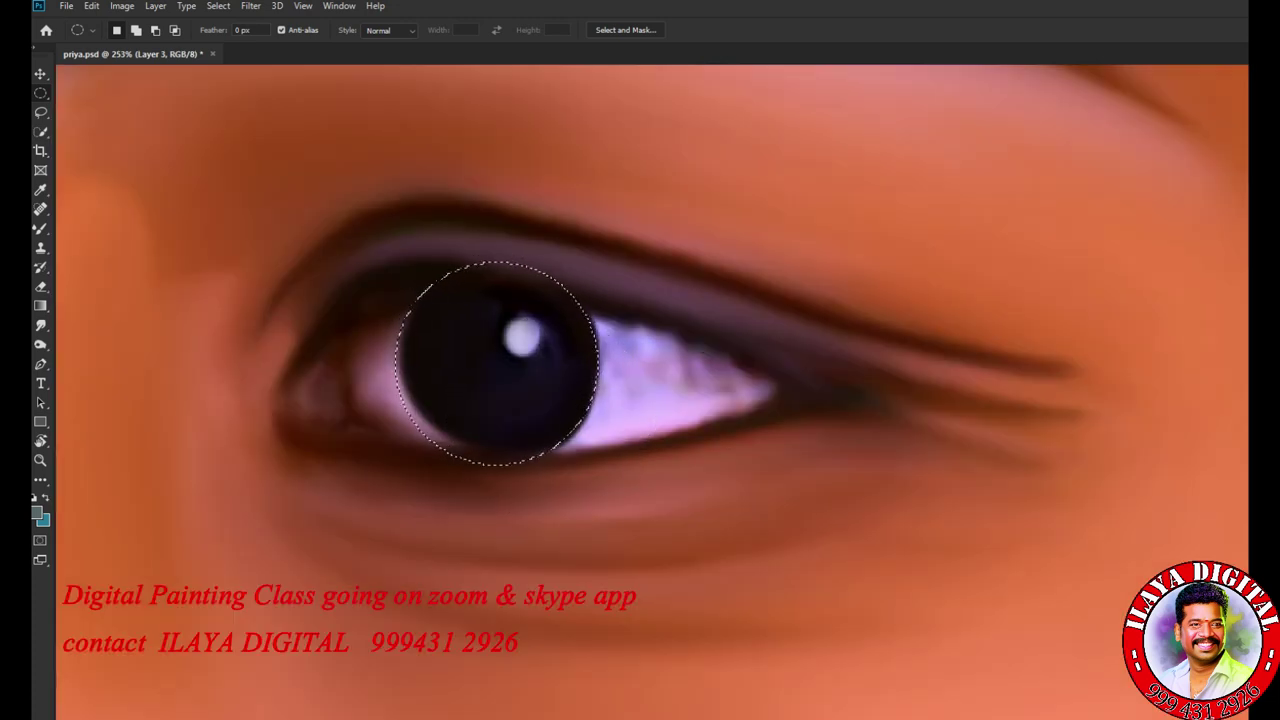
- Smudge the iris against the circular selection edge and smooth the veined white of the eye
key("r")
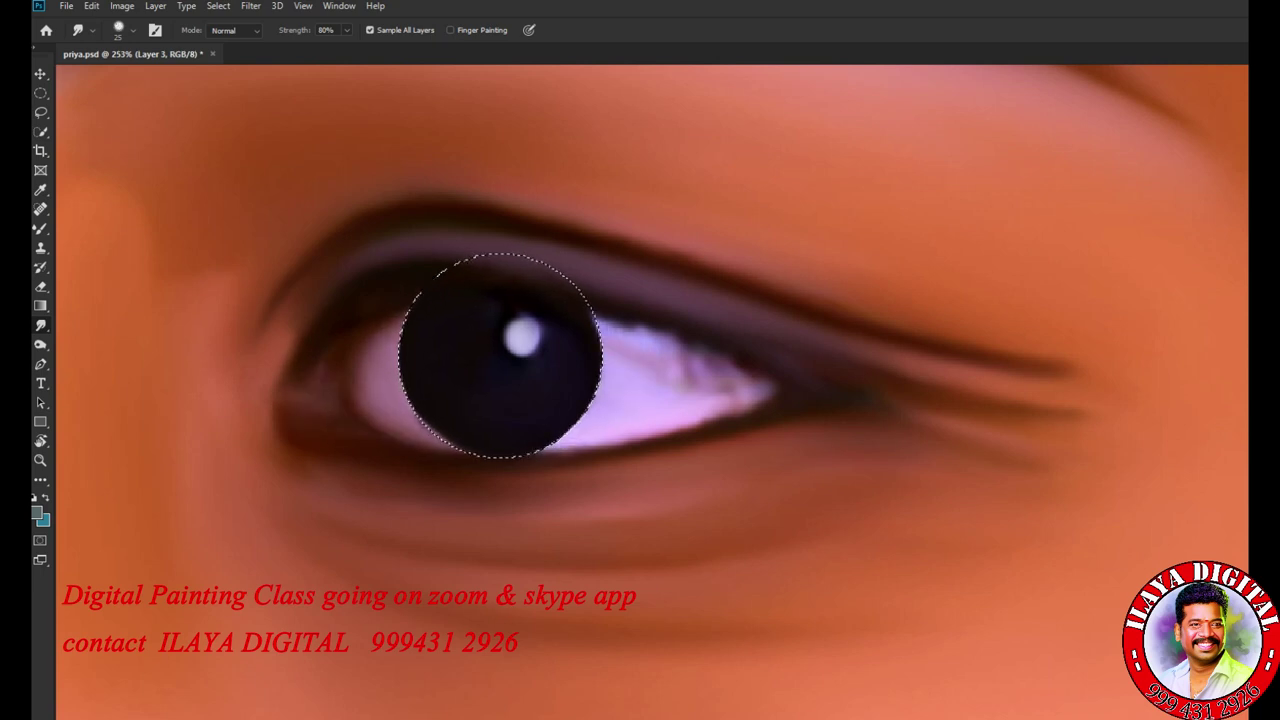
mouse_move(648, 350)
left_mouse_down()
mouse_move(722, 382)
mouse_move(740, 418)
mouse_move(750, 370)
mouse_move(765, 412)
mouse_move(705, 352)
mouse_move(745, 400)
mouse_move(710, 420)
left_mouse_up()
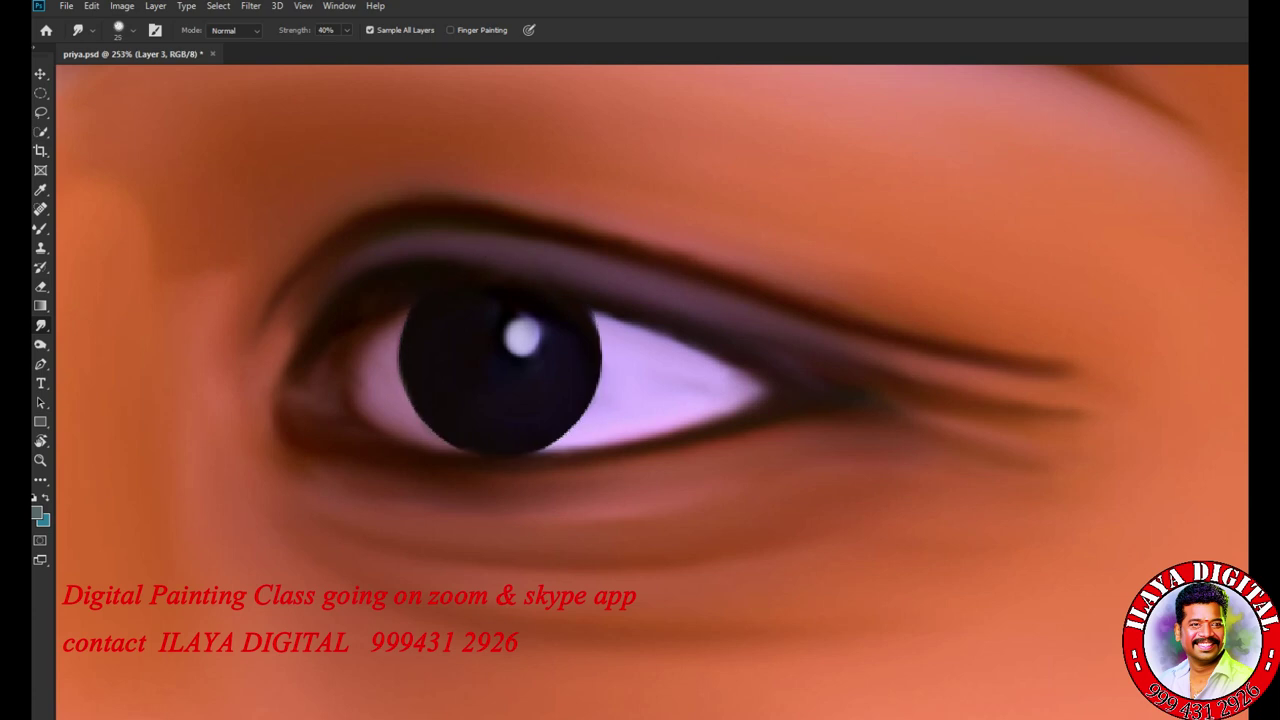
left_click_drag(600, 318, 665, 338)
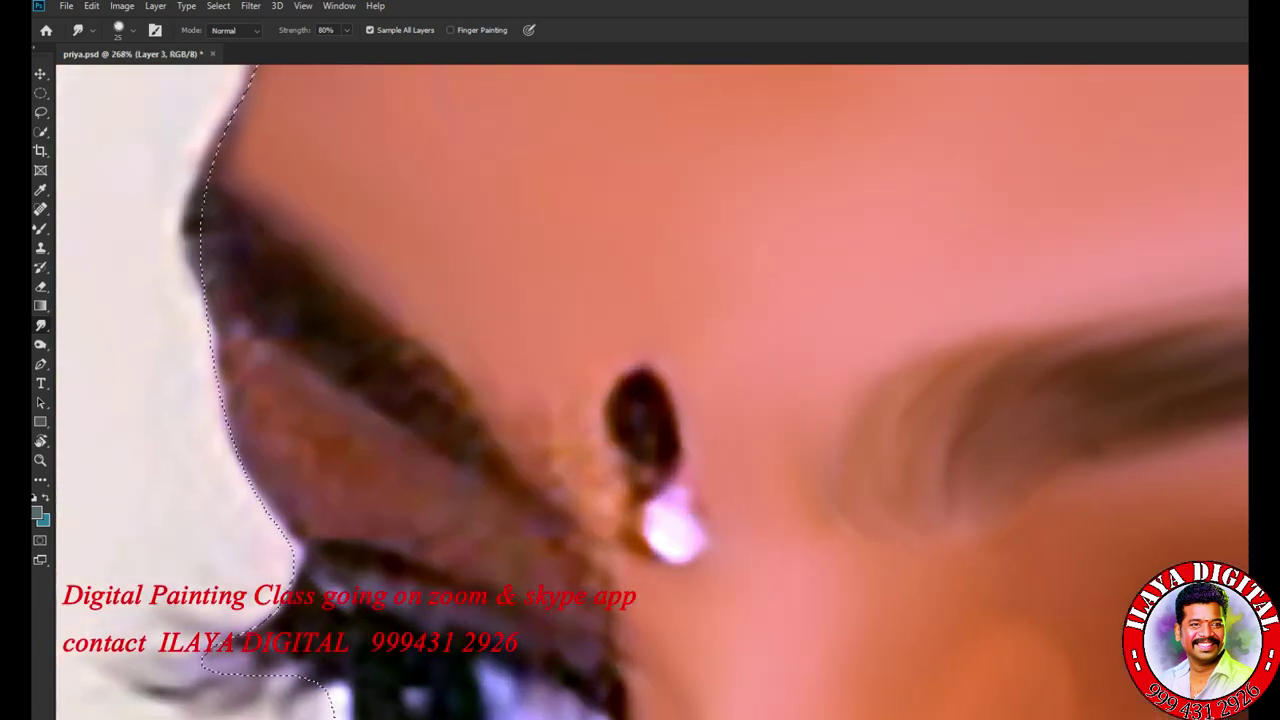
- Smooth the skin between the far eyebrow and eye, along the selected face contour, with the Mixer Brush
key("shift+b")
left_click_drag(212, 330, 265, 500)
left_click_drag(230, 420, 280, 560)
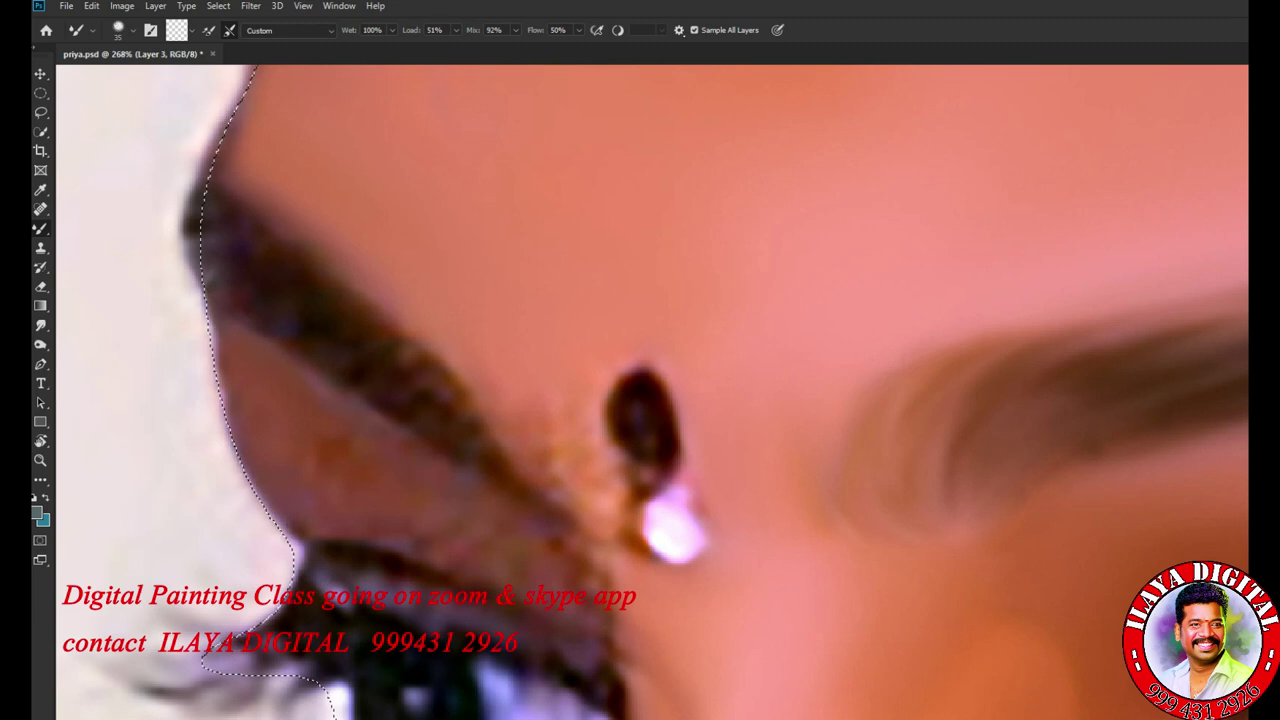
left_click_drag(210, 150, 212, 400)
left_click_drag(205, 300, 285, 580)
left_click_drag(360, 530, 430, 565)
- Blend the skin around the bindi and shape its dark drop and white stone into smooth round dots
left_click_drag(515, 420, 555, 460)
mouse_move(616, 385)
left_mouse_down()
mouse_move(660, 370)
mouse_move(625, 480)
mouse_move(650, 550)
mouse_move(690, 515)
mouse_move(700, 530)
left_mouse_up()
mouse_move(615, 425)
left_mouse_down()
mouse_move(670, 400)
mouse_move(680, 440)
mouse_move(650, 490)
mouse_move(685, 460)
mouse_move(640, 505)
mouse_move(660, 535)
mouse_move(700, 525)
left_mouse_up()
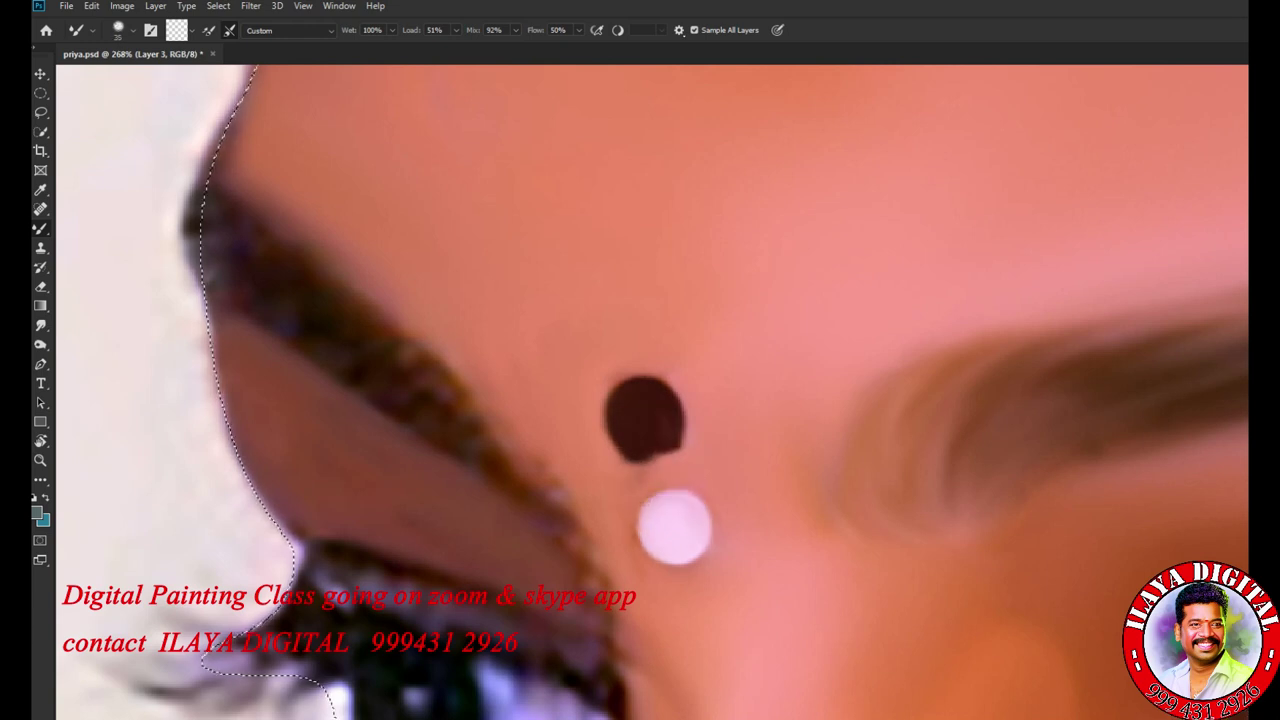
- Clean up the far eye's upper lid and crease line with a smaller Mixer Brush
mouse_move(615, 420)
left_mouse_down()
mouse_move(680, 440)
mouse_move(672, 188)
left_mouse_up()
left_click_drag(400, 345, 590, 395)
mouse_move(415, 300)
left_mouse_down()
mouse_move(495, 320)
mouse_move(630, 395)
mouse_move(640, 378)
left_mouse_up()
key("bracketleft")
mouse_move(380, 540)
left_mouse_down()
mouse_move(606, 562)
mouse_move(700, 420)
mouse_move(908, 366)
left_mouse_up()
- Smudge the far eyebrow along its length and soften its upper and lower edges into the skin
key("r")
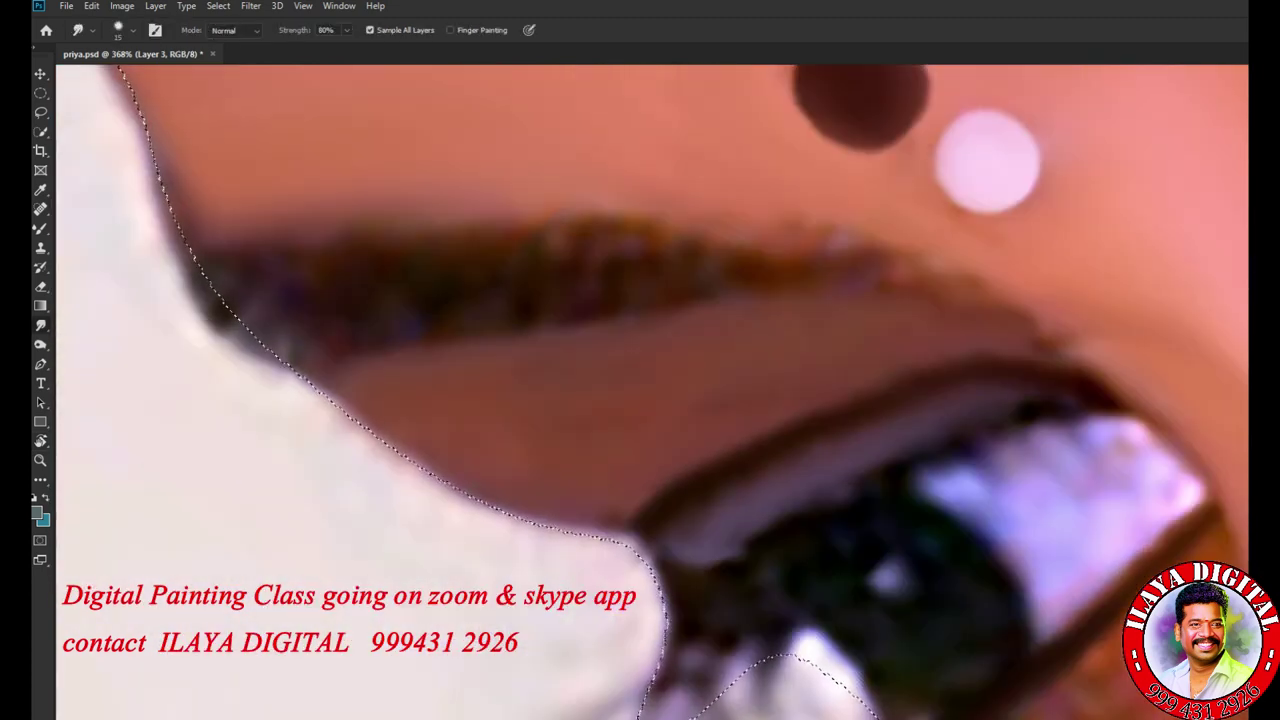
mouse_move(580, 226)
left_mouse_down()
mouse_move(650, 254)
mouse_move(872, 256)
mouse_move(994, 298)
left_mouse_up()
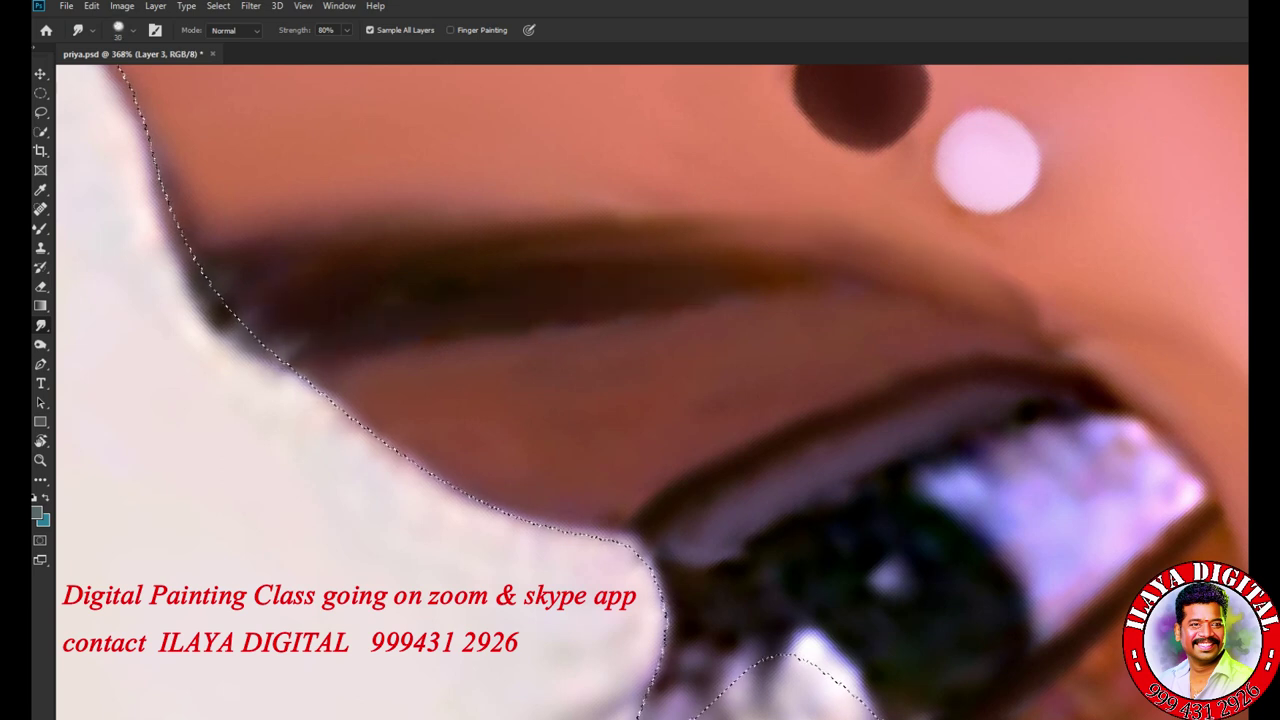
key("shift+F6")
key("Return")
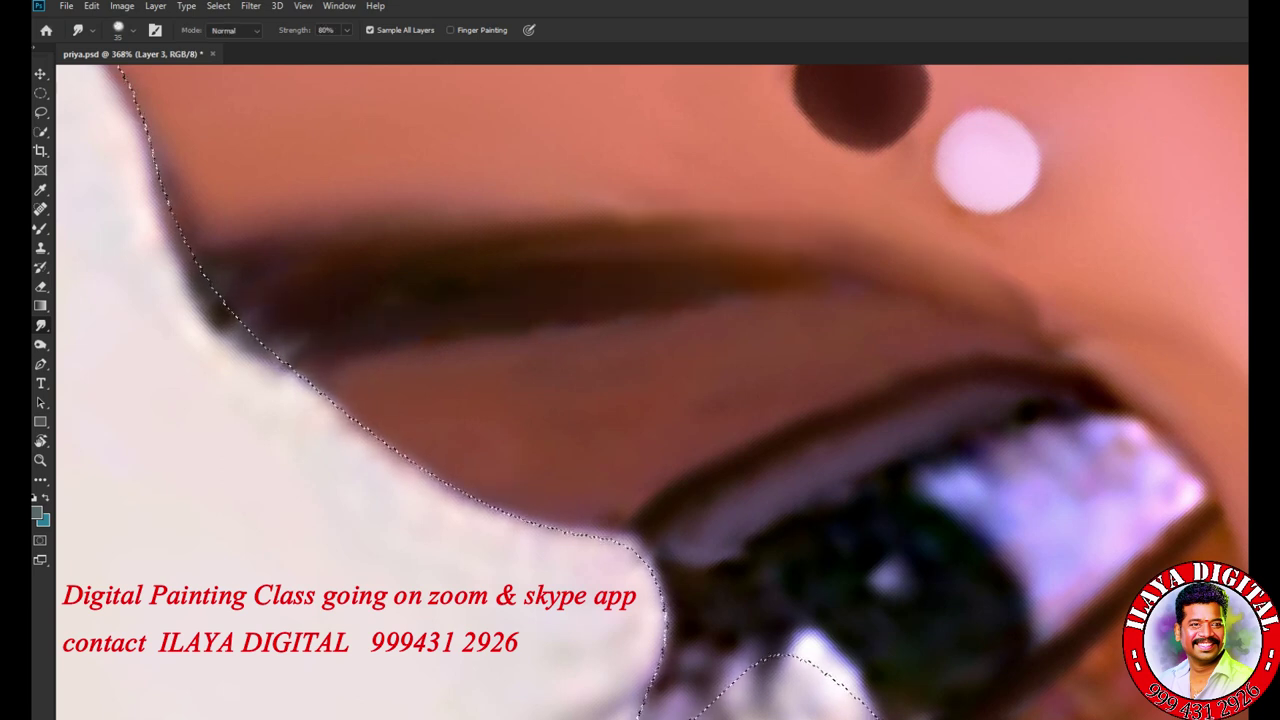
key("bracketleft")
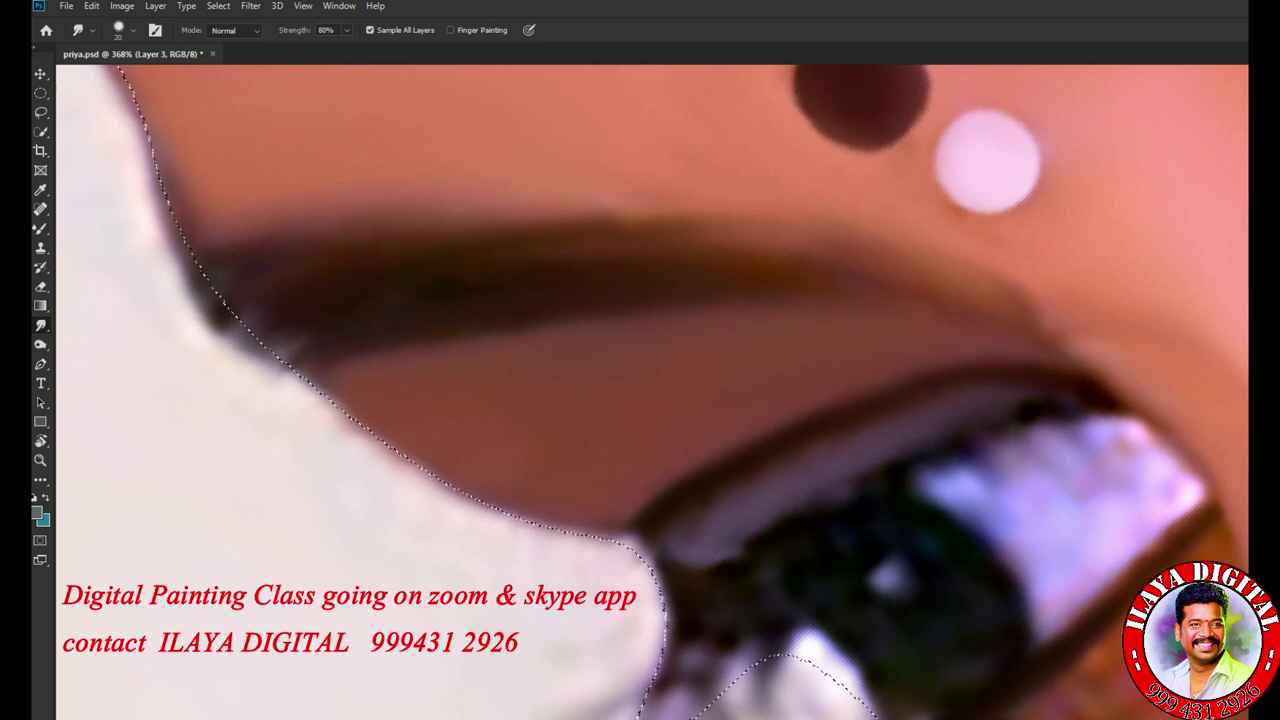
left_click_drag(716, 208, 488, 204)
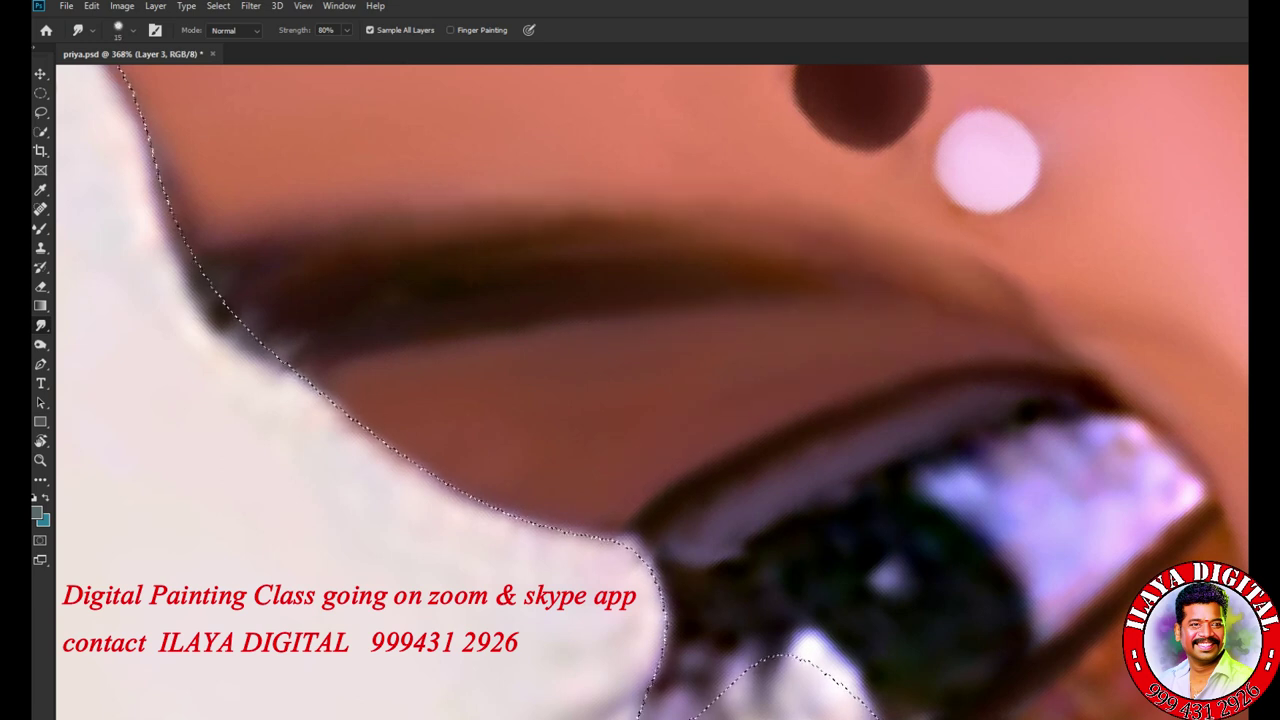
- Smudge the far eye's upper lash line and the dark lashes at the face contour into smooth shapes, and clear the selection
key("bracketleft")
key("bracketleft")
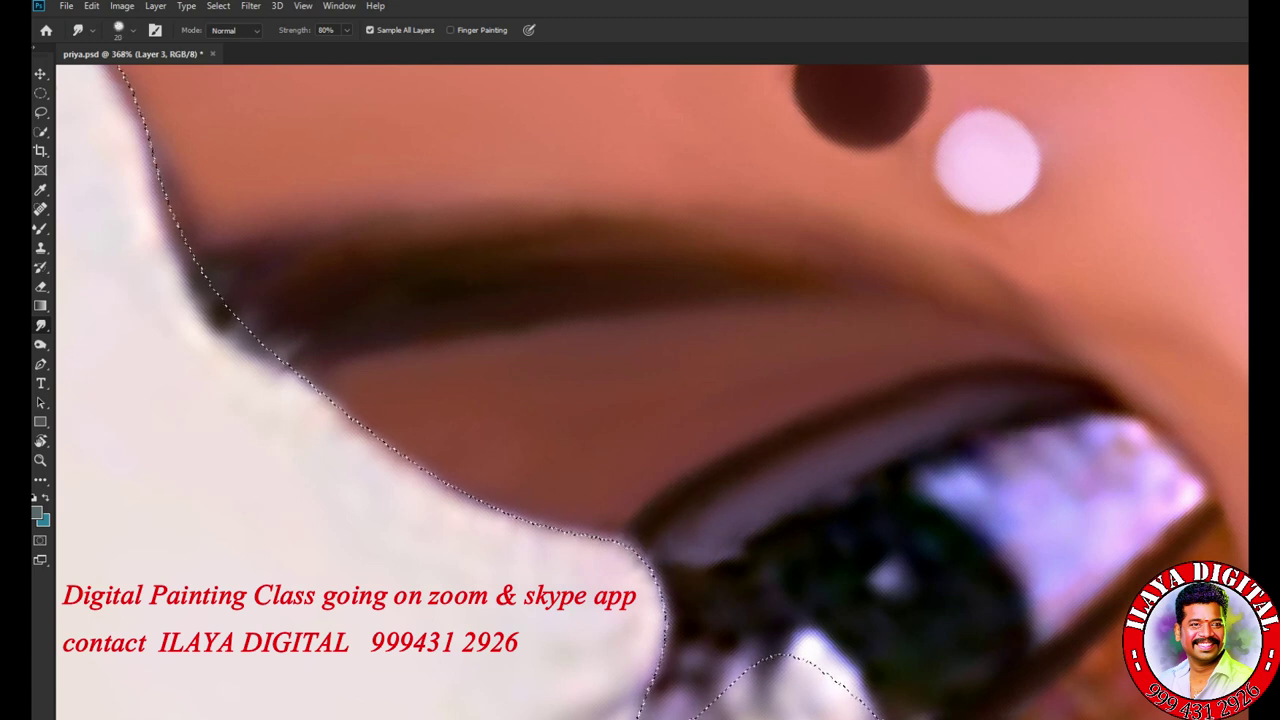
left_click_drag(928, 459, 1031, 429)
key("bracketright")
left_click_drag(900, 460, 510, 180)
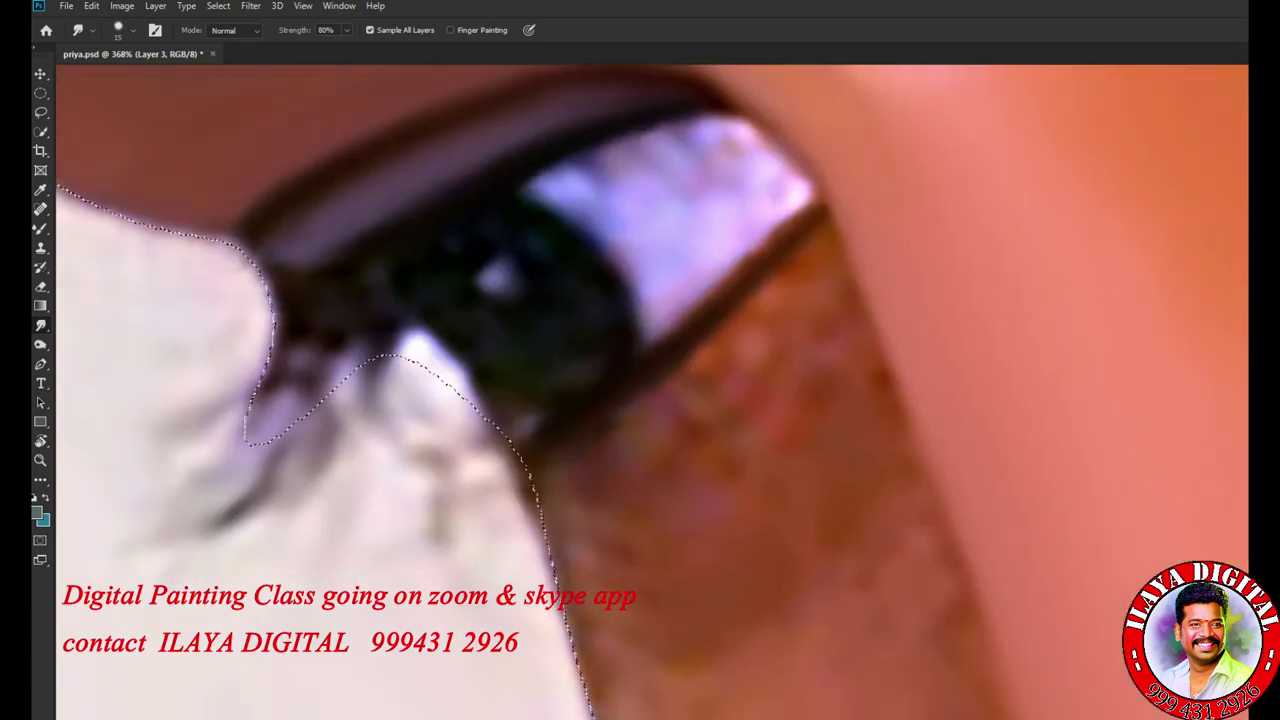
key("bracketright")
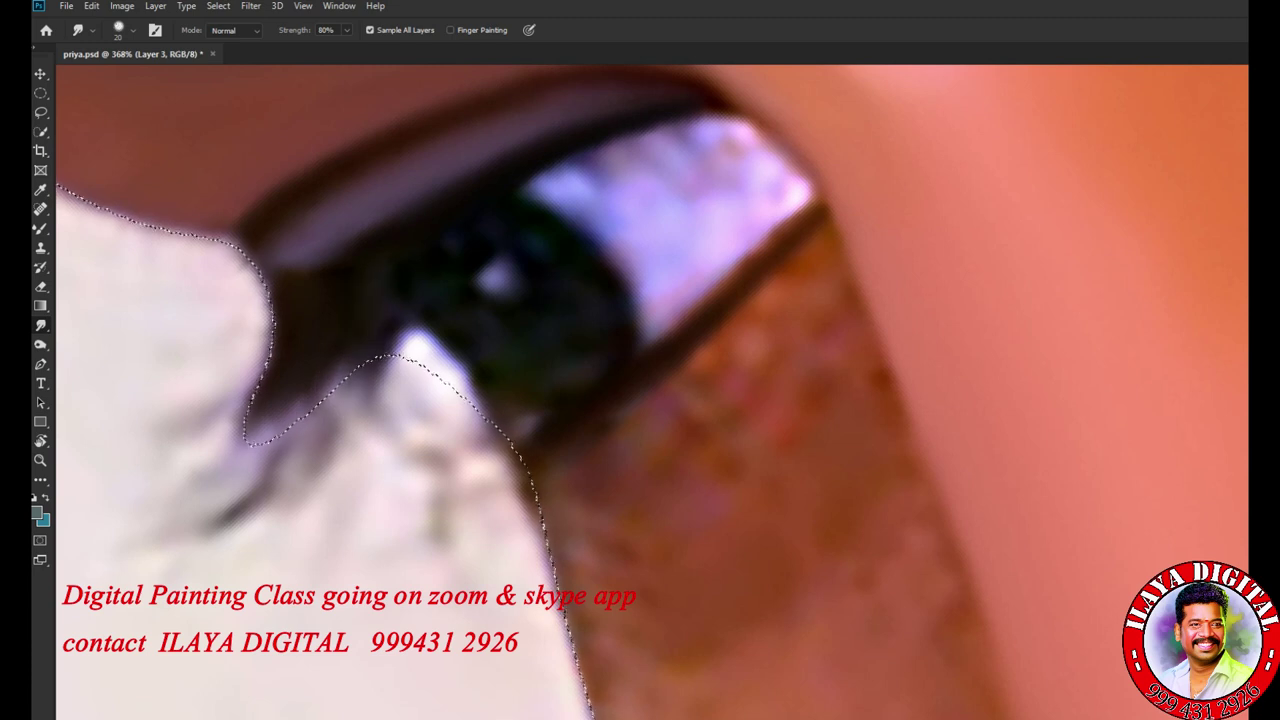
scroll(650, 390, "down", 4)
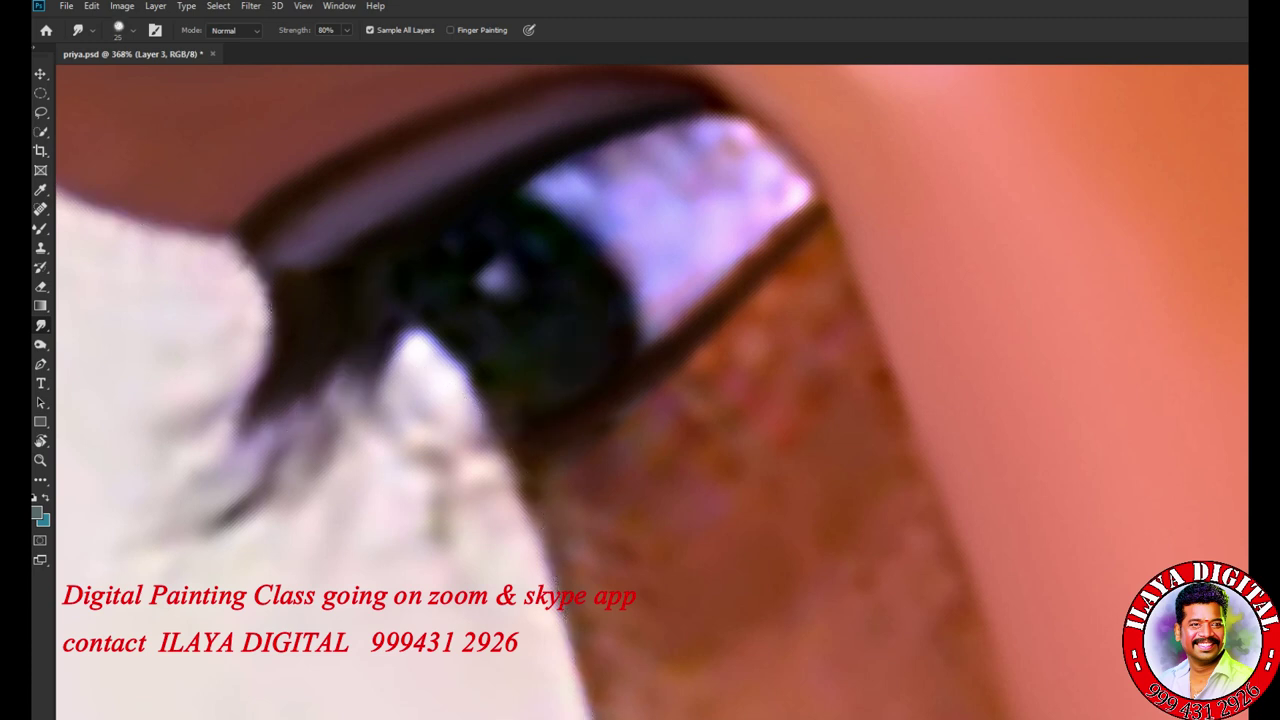
- Draw a circular selection matching the far eye's iris and align it with the iris edge
scroll(650, 390, "up", 5)
key("m")
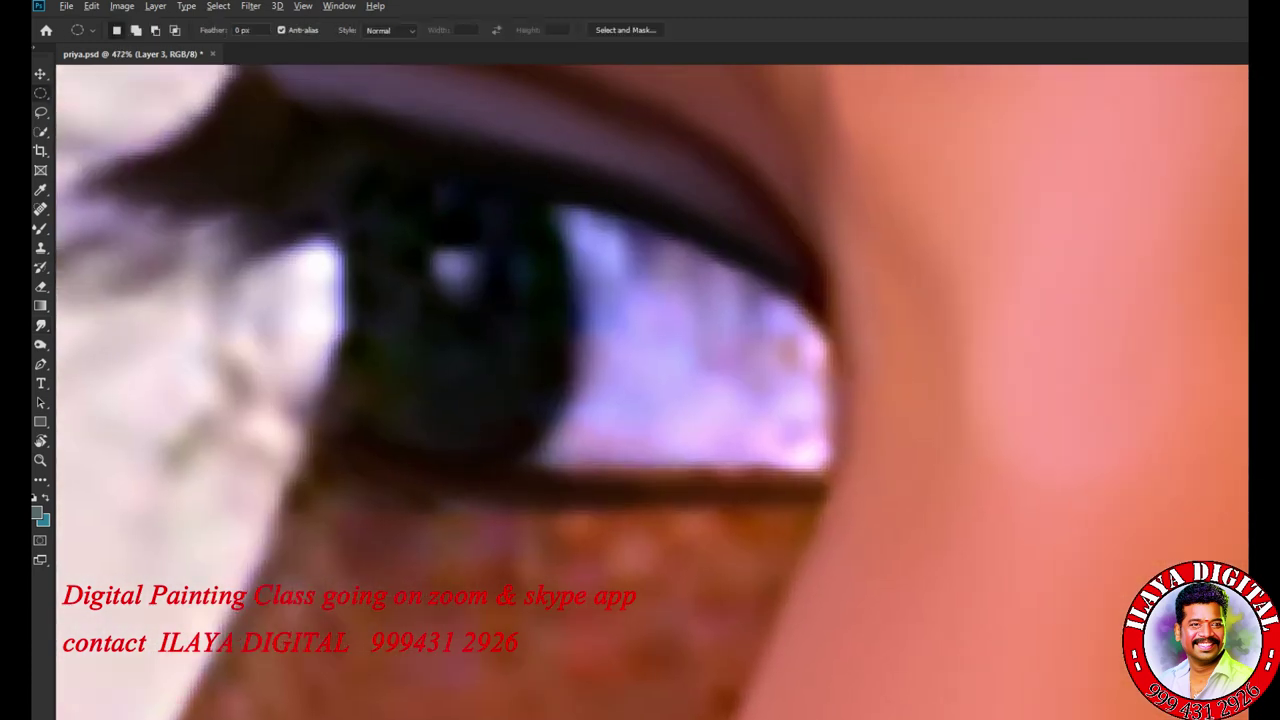
mouse_move(486, 217)
left_mouse_down()
mouse_move(523, 314)
mouse_move(548, 318)
left_mouse_up()
left_click_drag(292, 127, 627, 462)
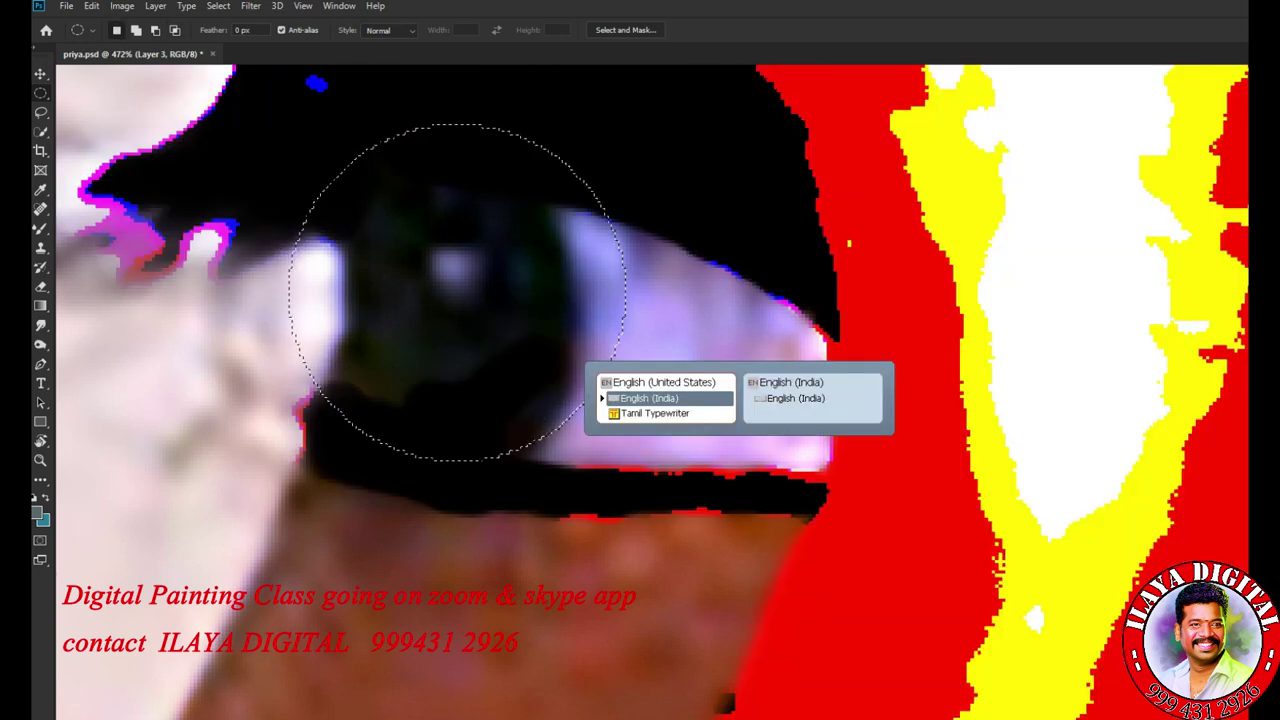
left_click_drag(568, 298, 520, 318)
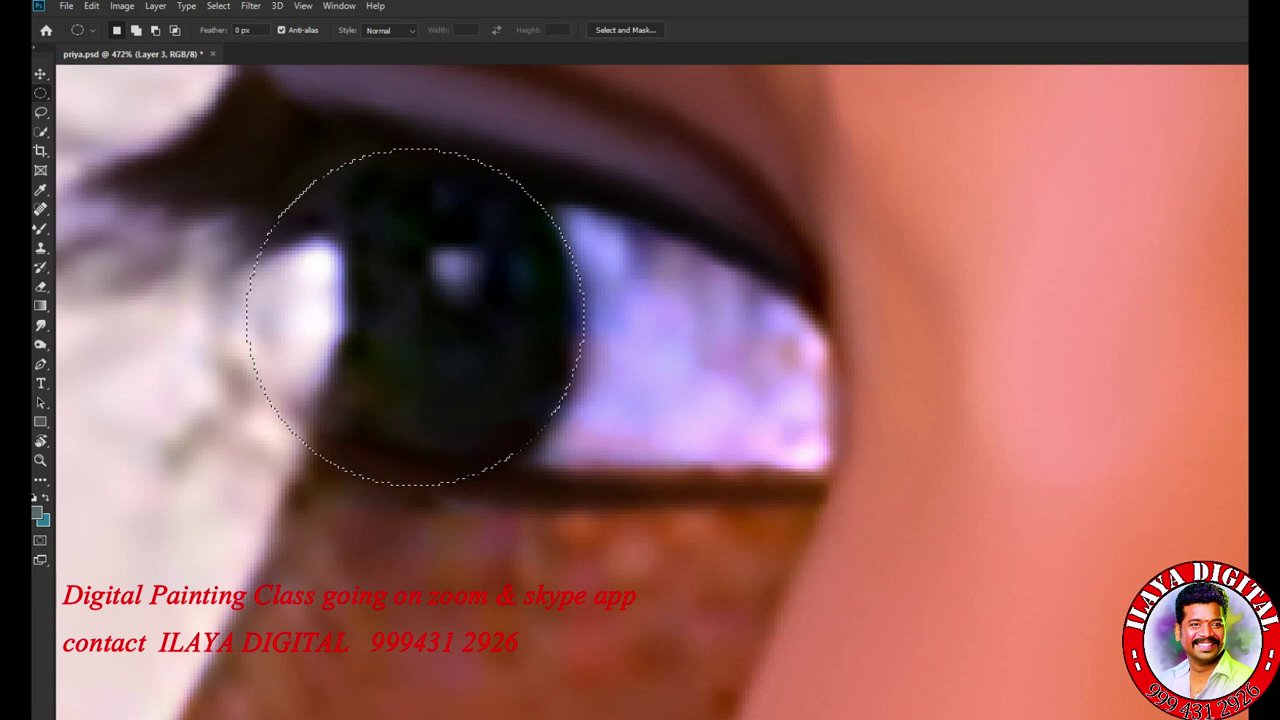
- Blend the far eye's iris and round its highlight, and smooth the adjoining white of the eye with the Mixer Brush
key("r")
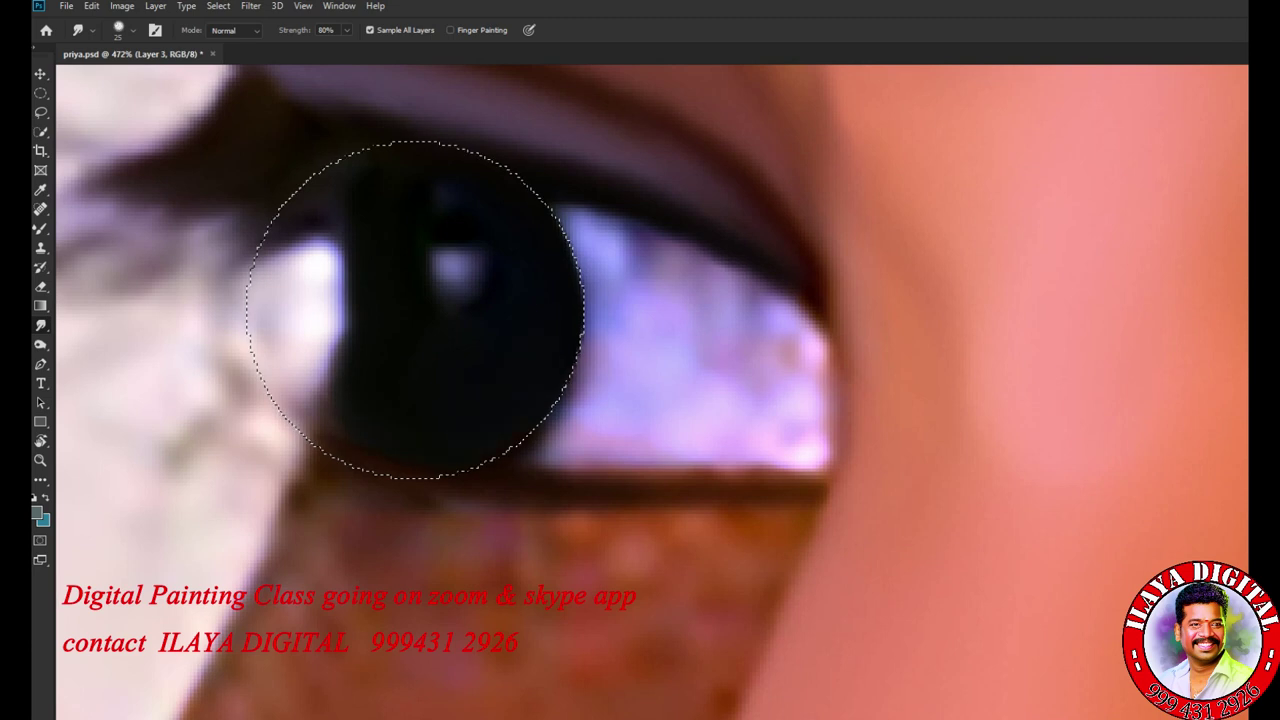
key("b")
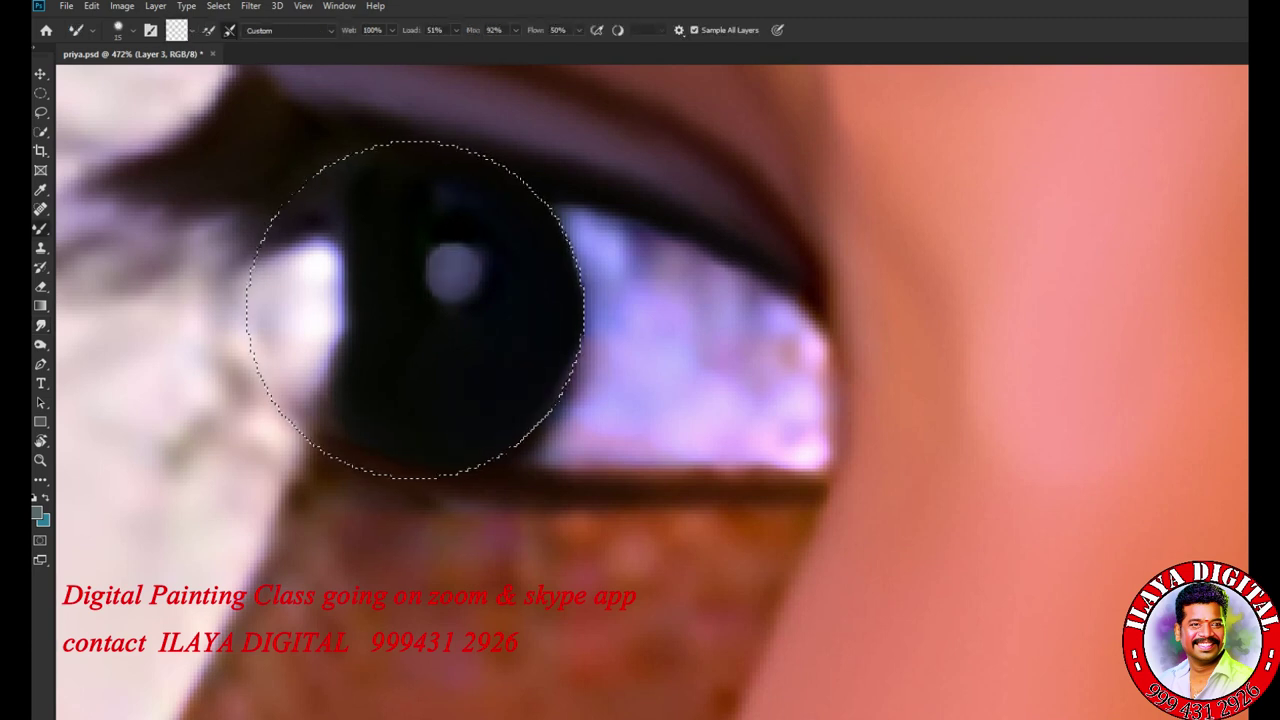
left_click(75, 30)
left_click(118, 30)
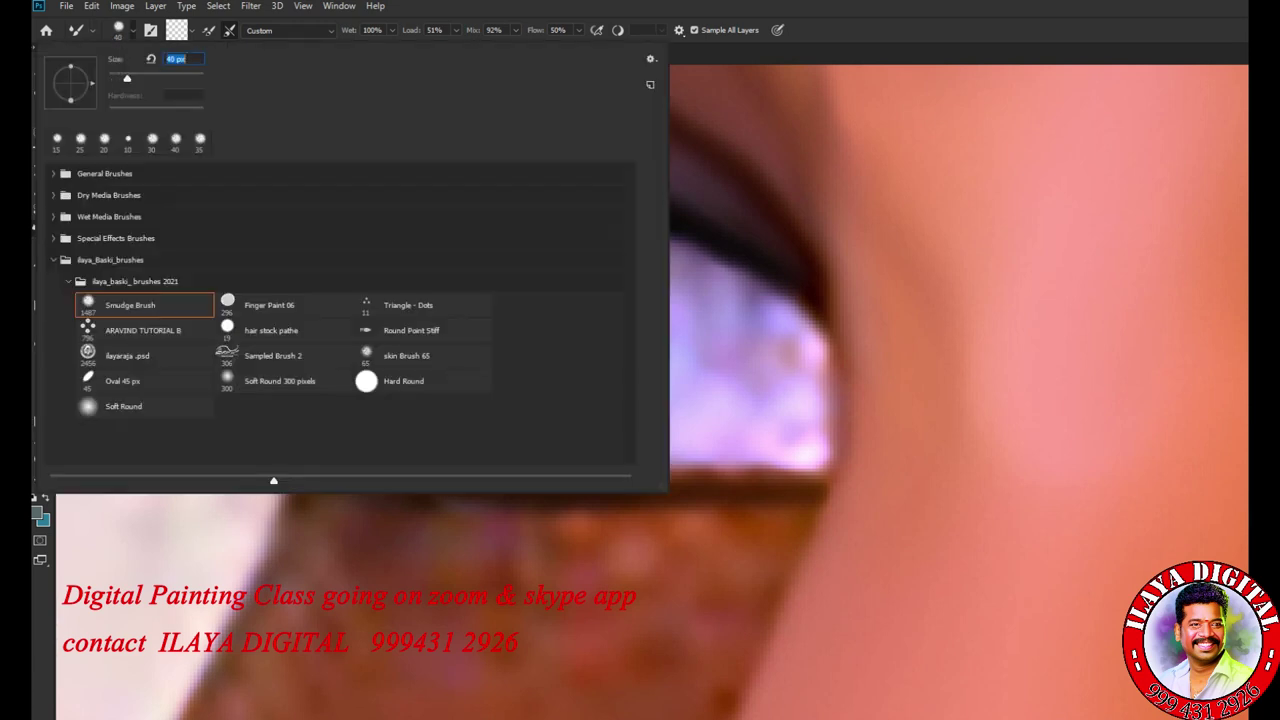
key("Return")
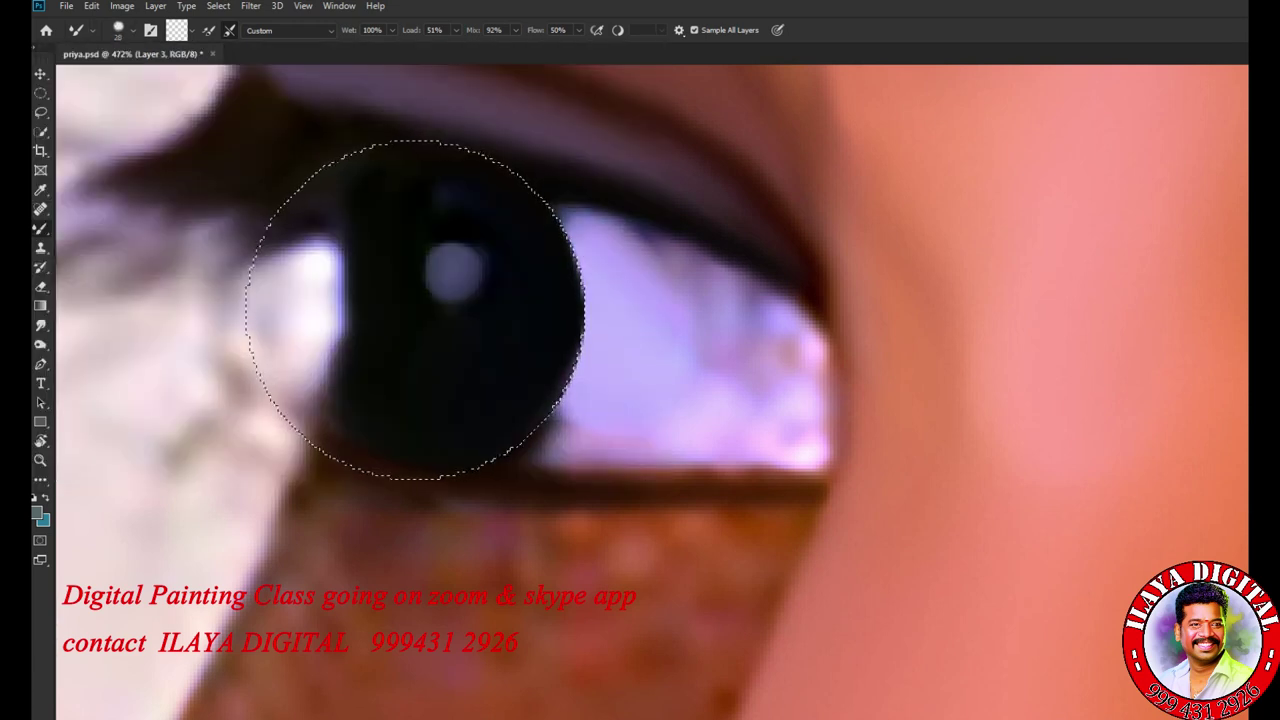
mouse_move(588, 454)
left_mouse_down()
mouse_move(641, 425)
mouse_move(709, 327)
mouse_move(781, 391)
mouse_move(650, 451)
left_mouse_up()
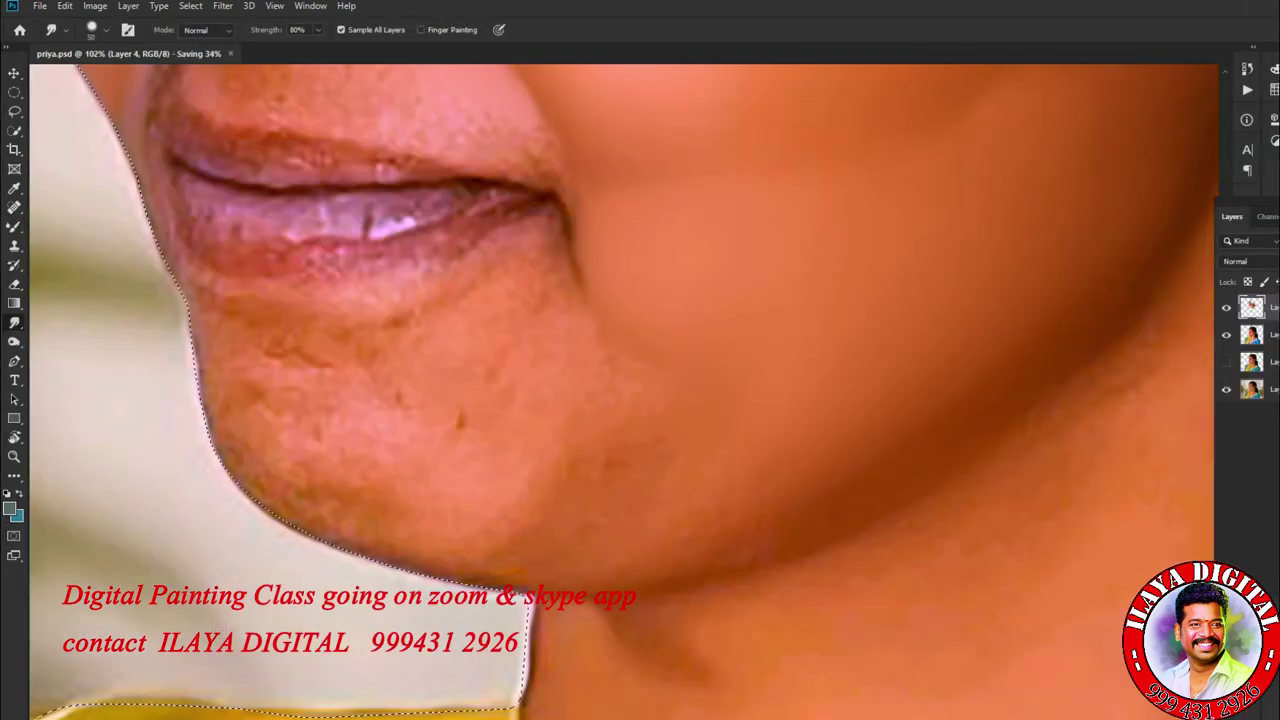
- Blend the chin skin and the crease beneath the lower lip with the Mixer Brush
scroll(550, 420, "up", 2)
key("b")
mouse_move(290, 395)
left_mouse_down()
mouse_move(340, 415)
mouse_move(470, 540)
mouse_move(535, 285)
left_mouse_up()
left_click_drag(712, 570, 772, 595)
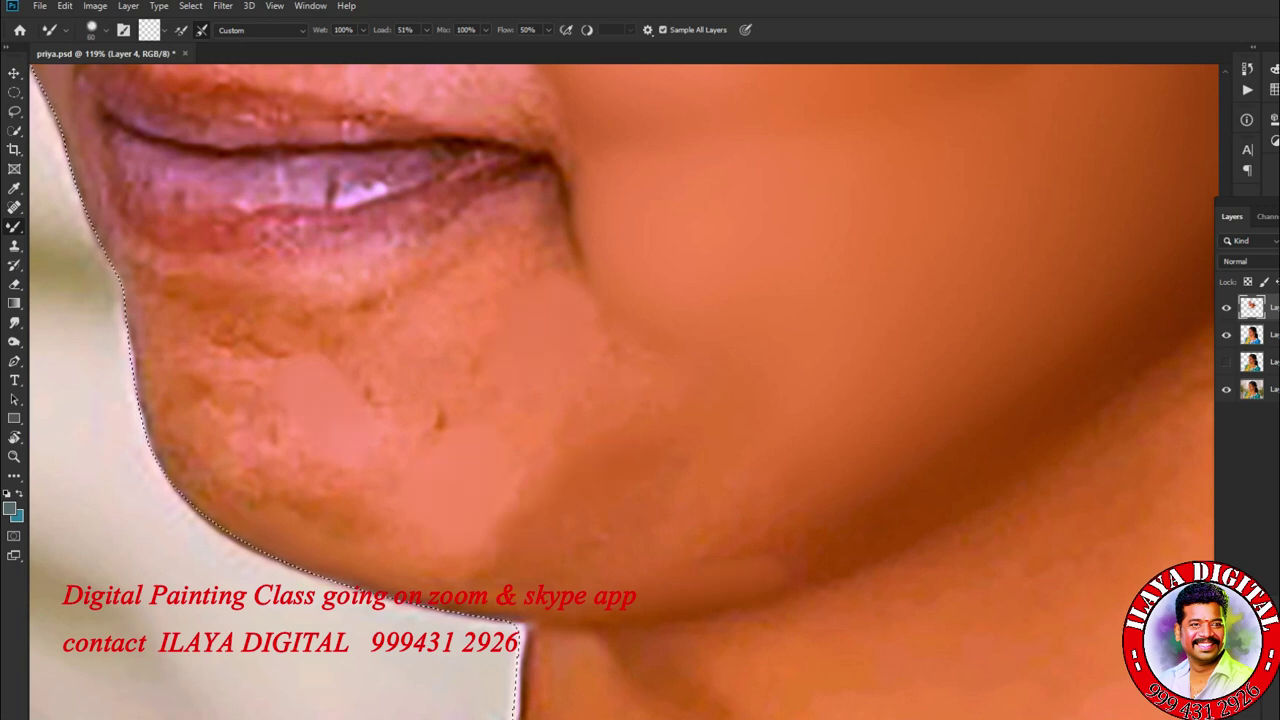
key("bracketleft")
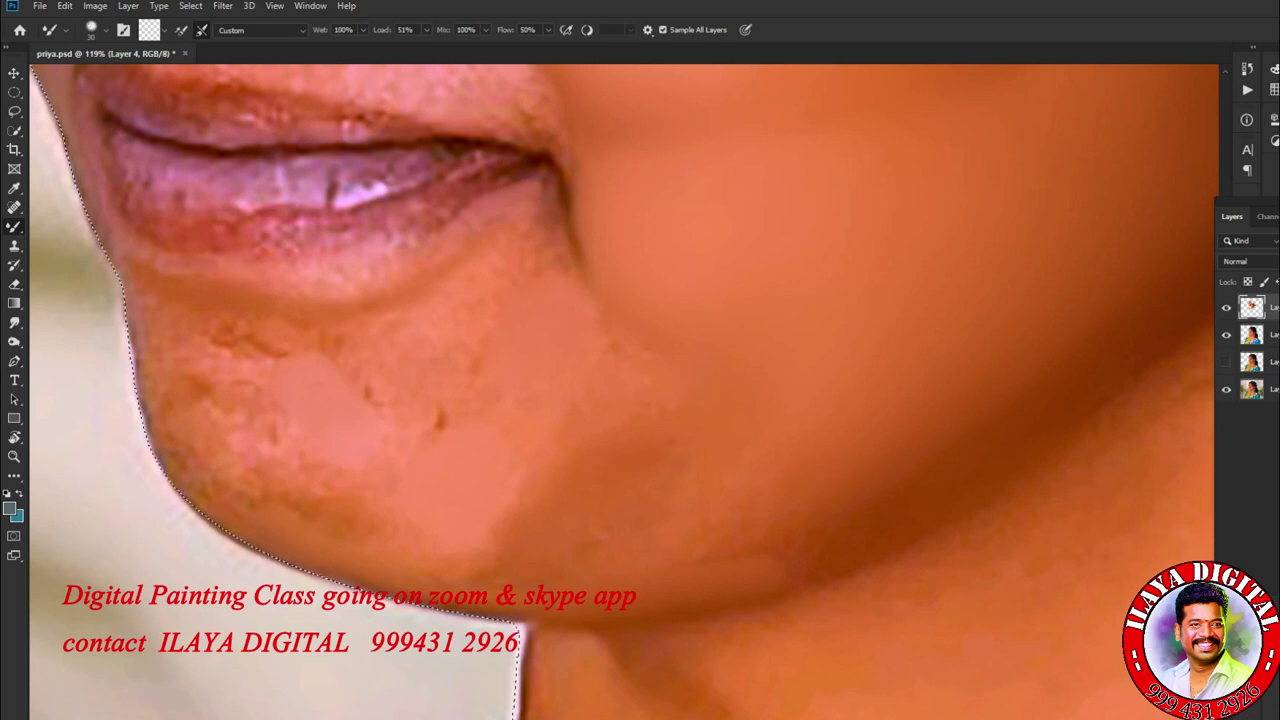
- Blend the dark patch above the upper lip and smudge the contour line running from the nose to the far mouth corner
scroll(624, 392, "up", 2)
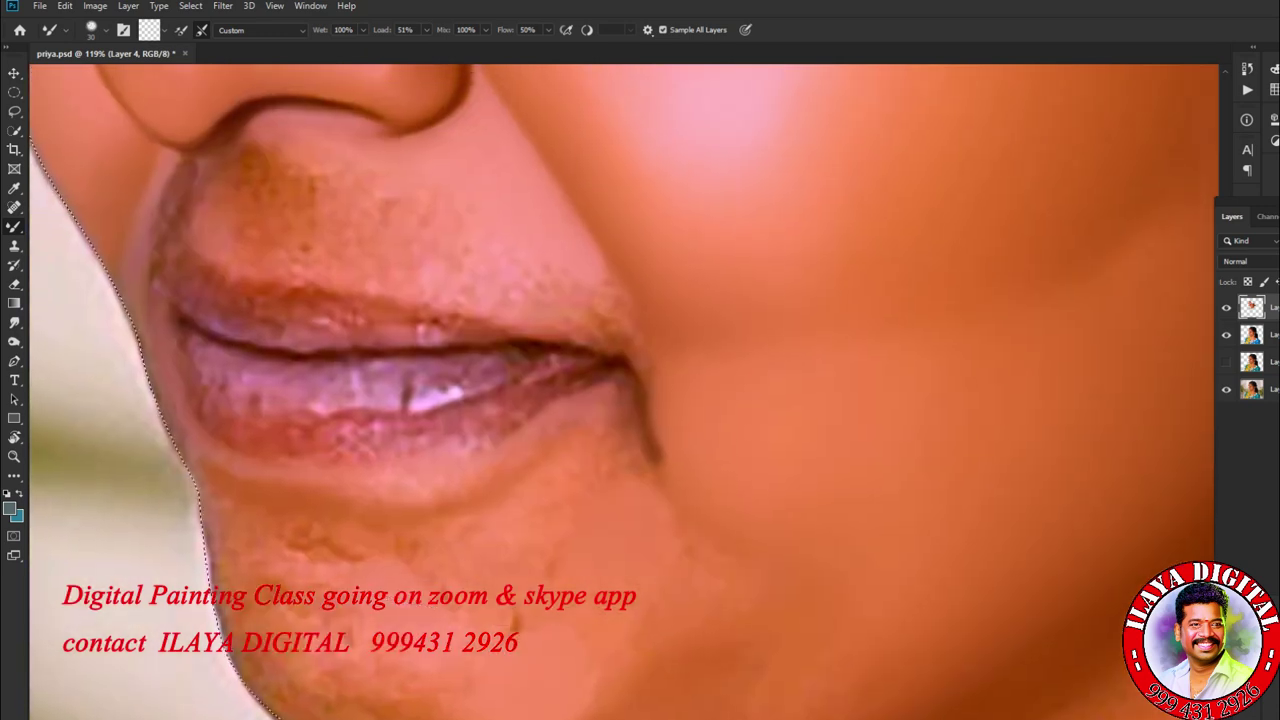
mouse_move(230, 189)
left_mouse_down()
mouse_move(277, 165)
mouse_move(295, 234)
left_mouse_up()
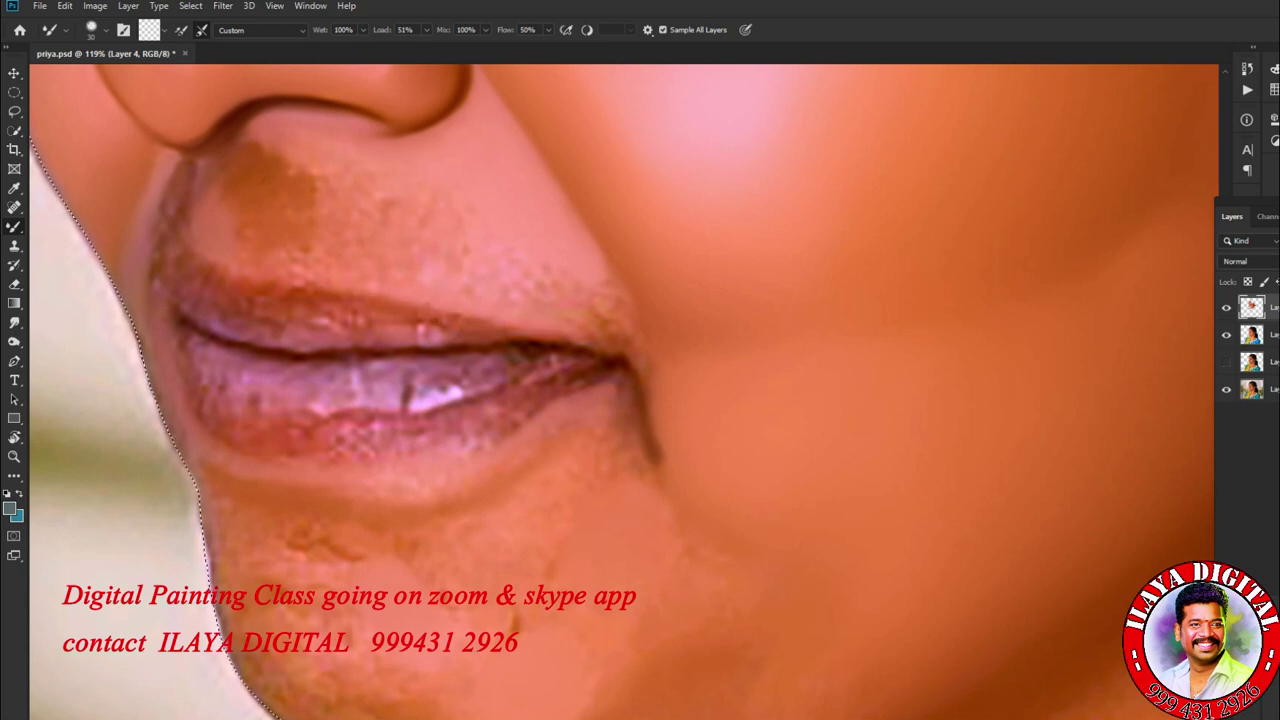
scroll(624, 392, "down", 2)
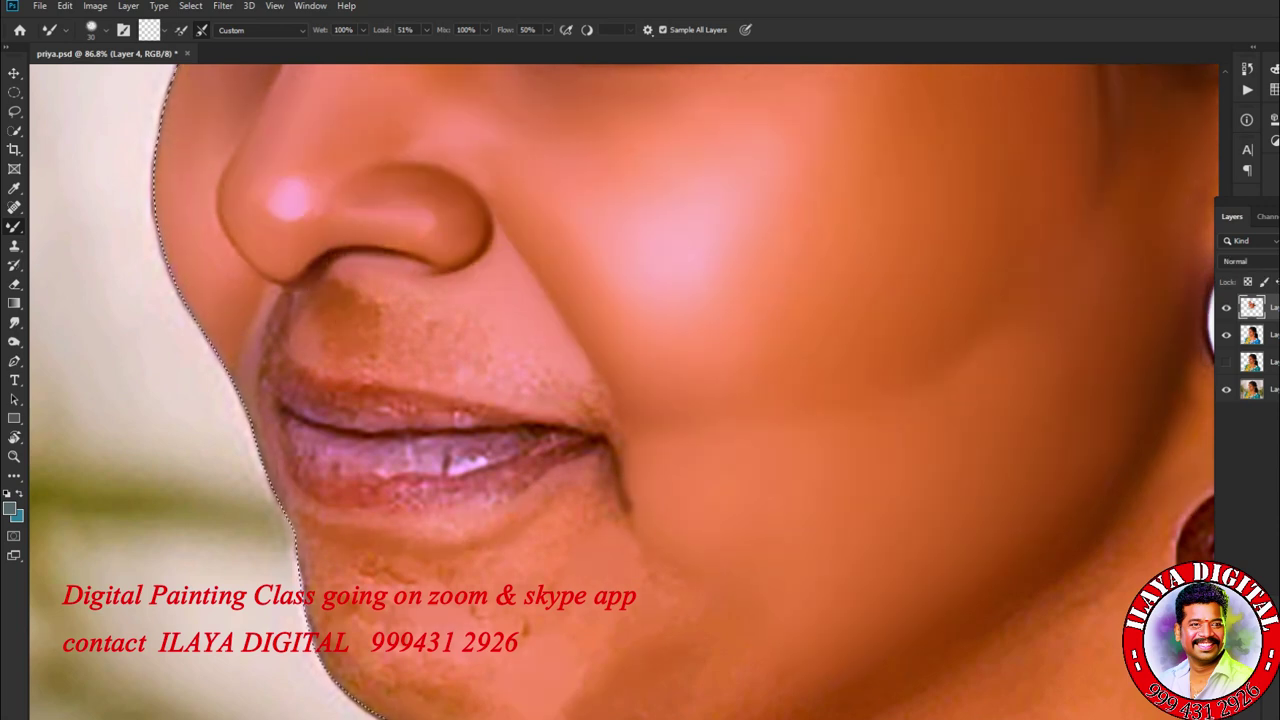
key("e")
key("r")
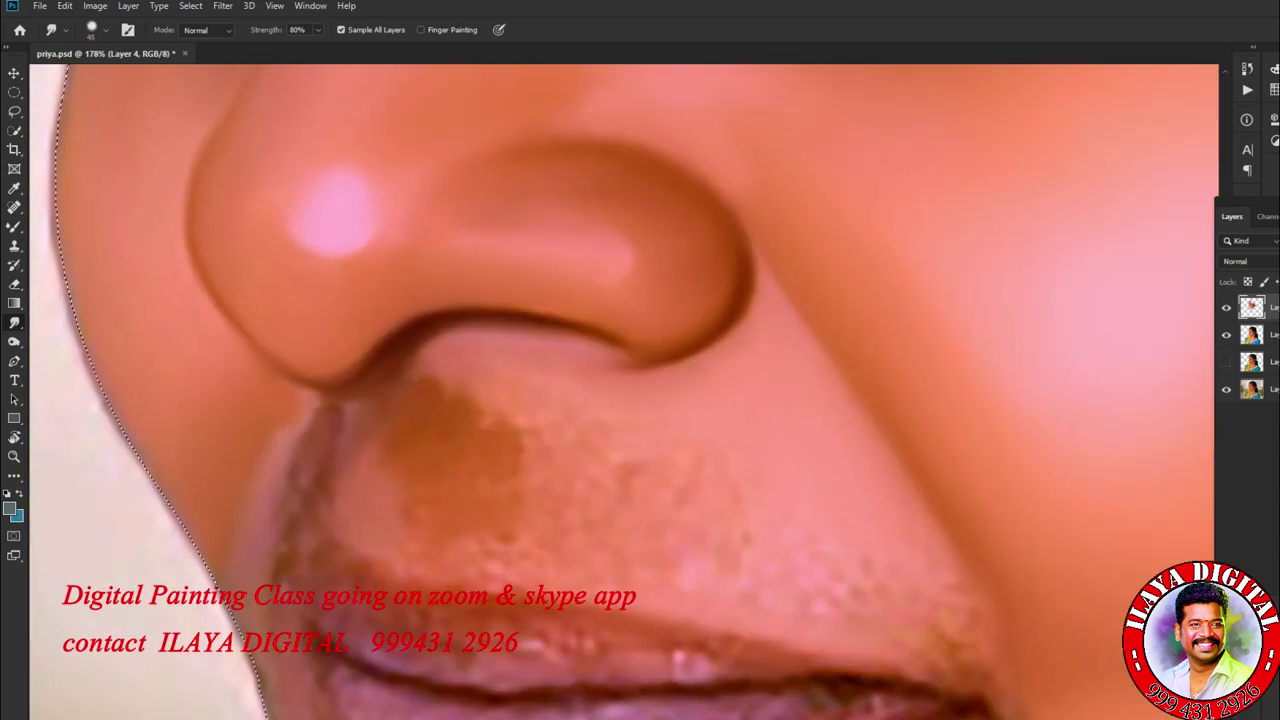
mouse_move(322, 405)
left_mouse_down()
mouse_move(285, 445)
mouse_move(275, 505)
left_mouse_up()
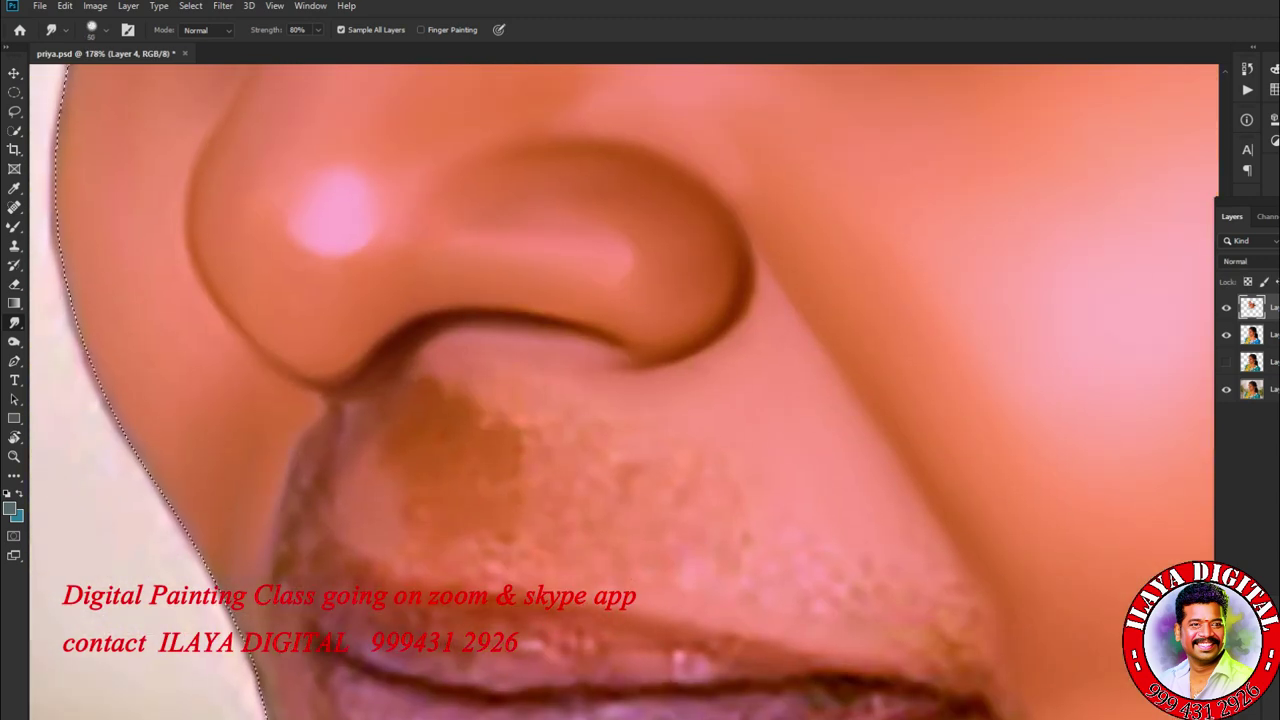
left_click_drag(322, 400, 310, 435)
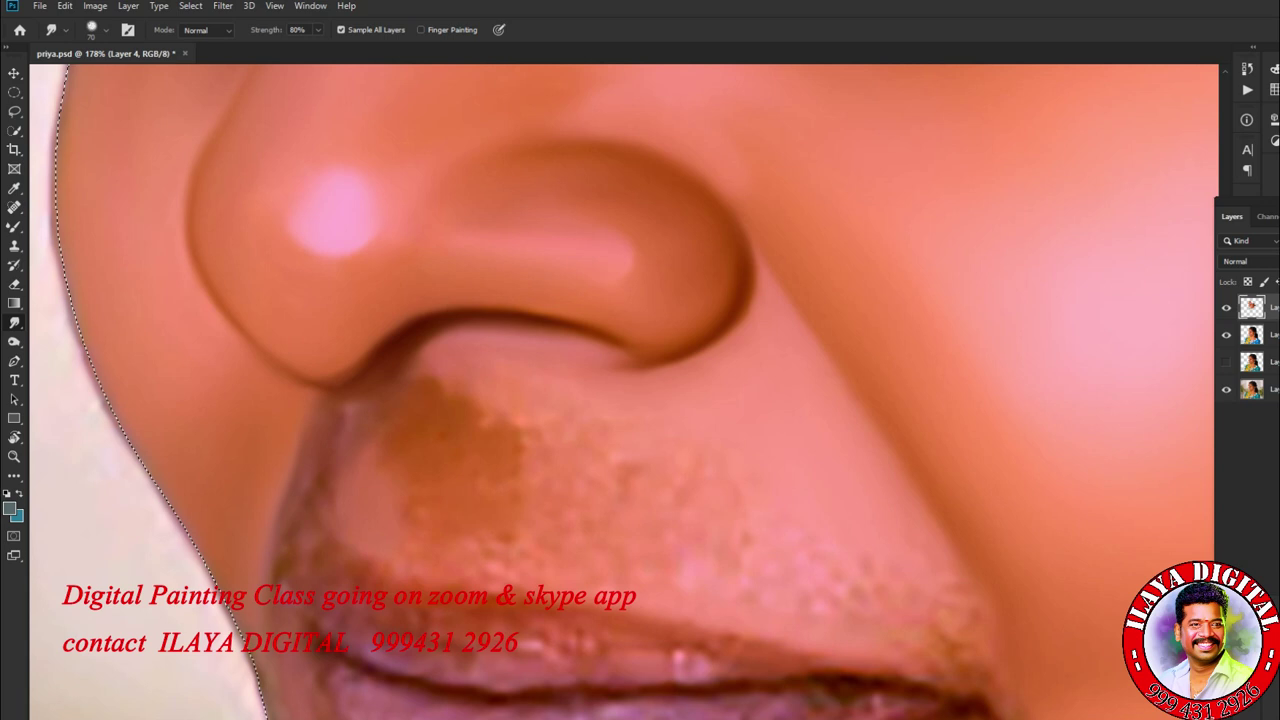
key("bracketright")
left_click_drag(410, 395, 495, 430)
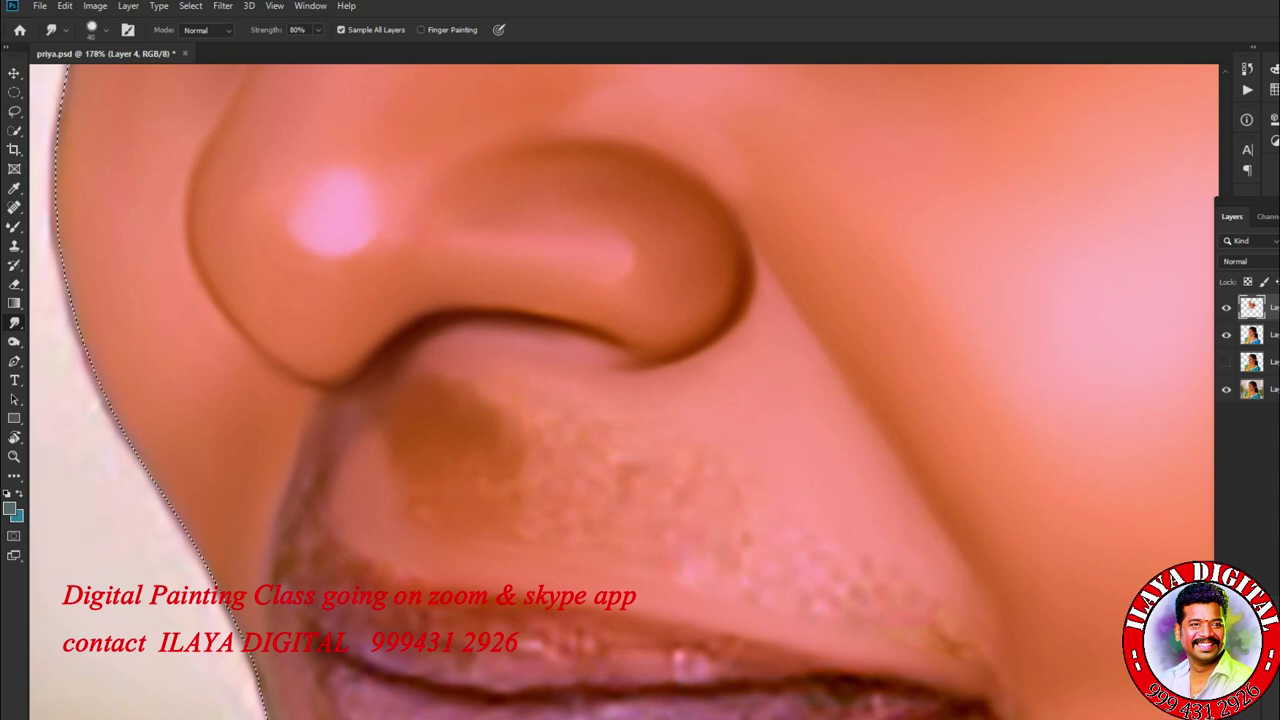
- Smudge the textured skin between the nose and mouth smooth and soften the upper lip's upper edge
left_click_drag(525, 435, 625, 470)
left_click_drag(800, 550, 940, 615)
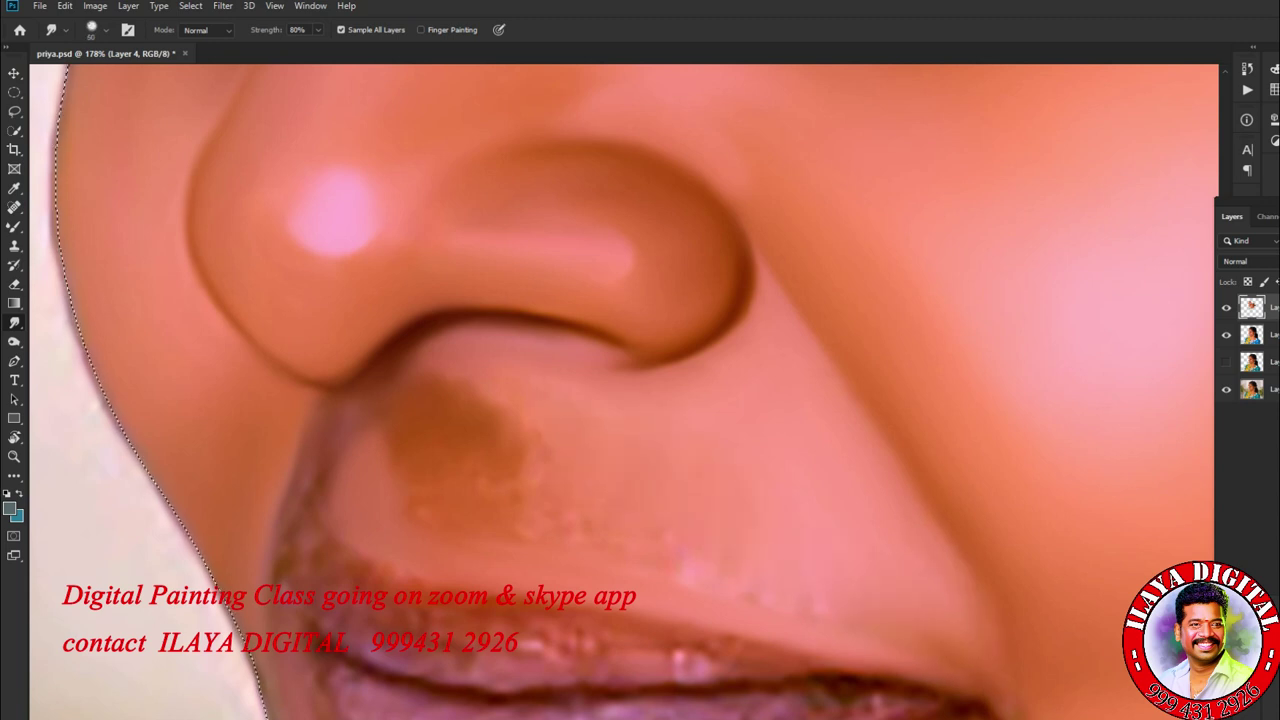
left_click_drag(655, 562, 925, 630)
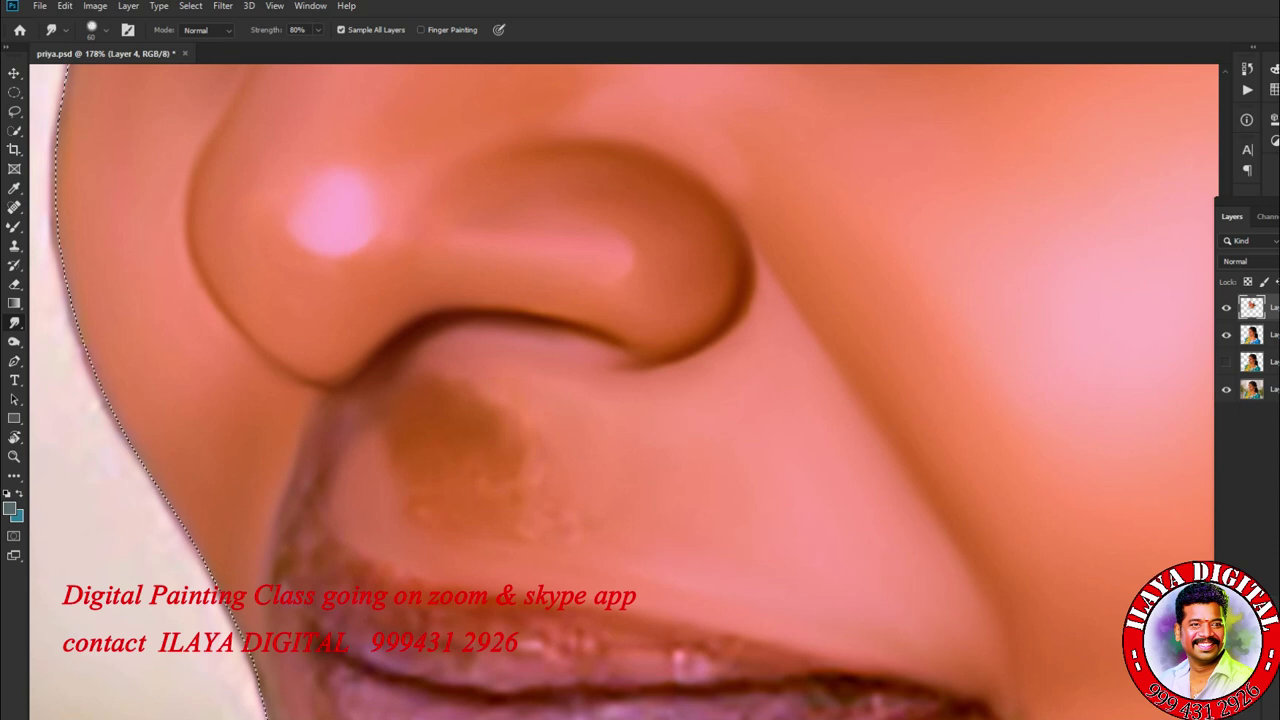
left_click_drag(470, 385, 535, 475)
left_click_drag(312, 405, 292, 505)
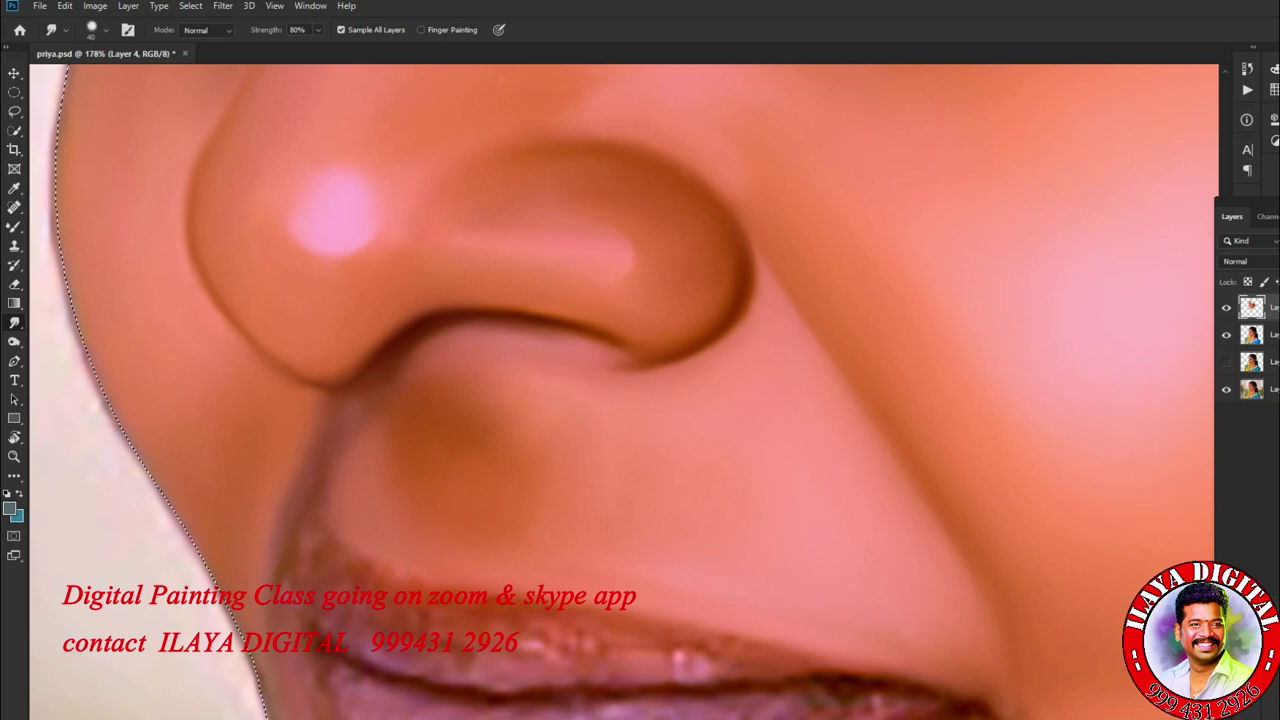
key("bracketleft")
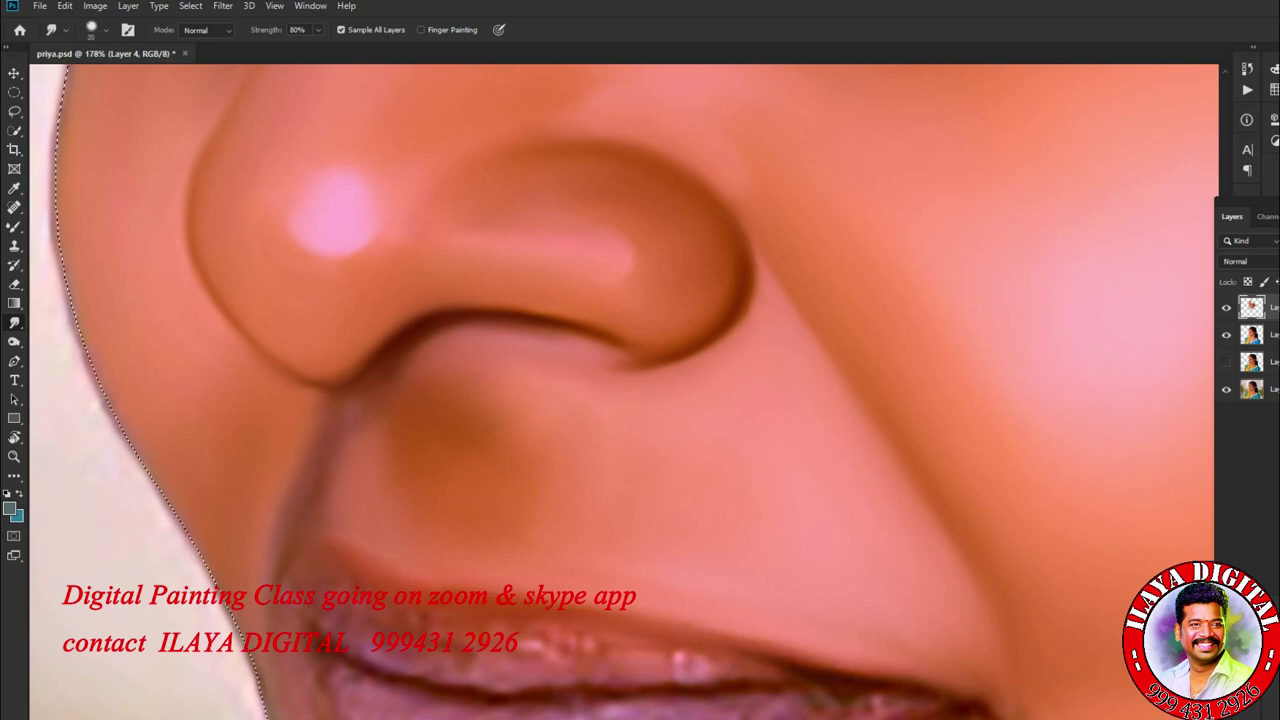
key("bracketleft")
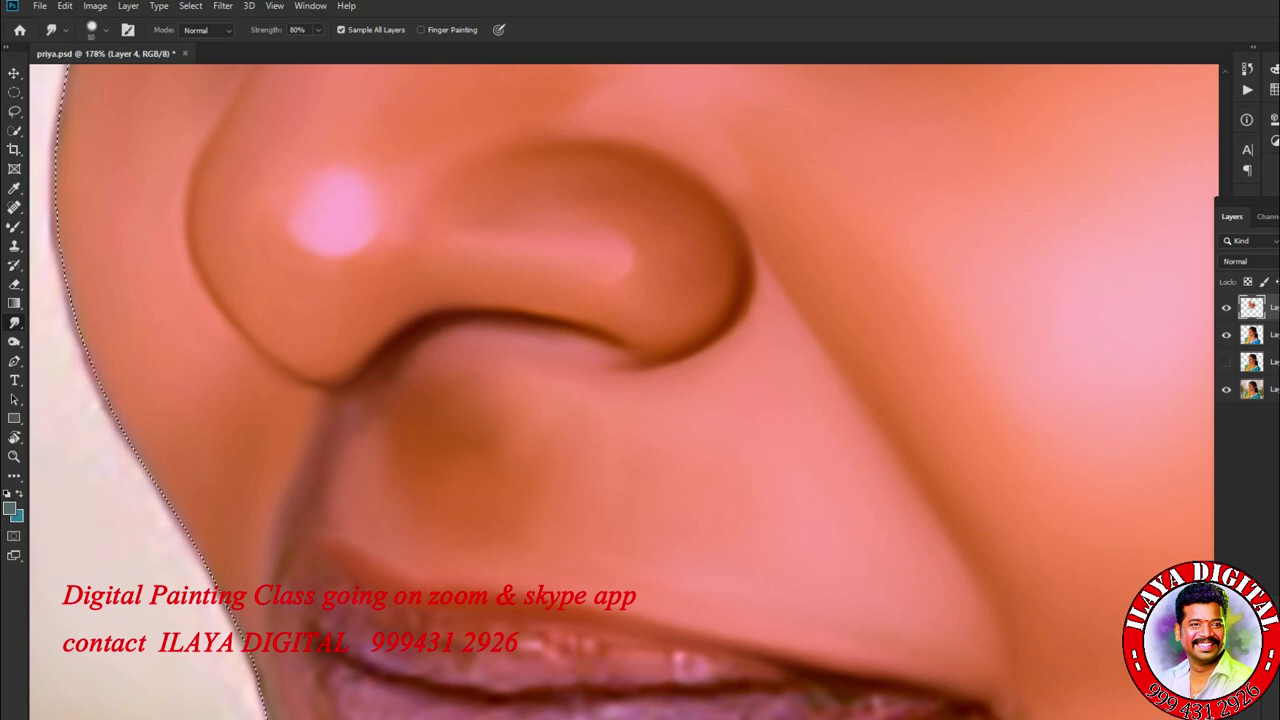
- Smudge the lips, chin, ear and neck into smooth painted tones
scroll(623, 392, "down", 5)
left_click_drag(1048, 425, 1074, 410)
left_click_drag(1108, 546, 1122, 566)
mouse_move(1060, 515)
left_mouse_down()
mouse_move(1005, 570)
mouse_move(1070, 526)
mouse_move(1100, 596)
left_mouse_up()
left_click_drag(1030, 535, 1044, 570)
left_click_drag(1104, 610, 1116, 646)
scroll(623, 392, "down", 5)
scroll(623, 392, "up", 4)
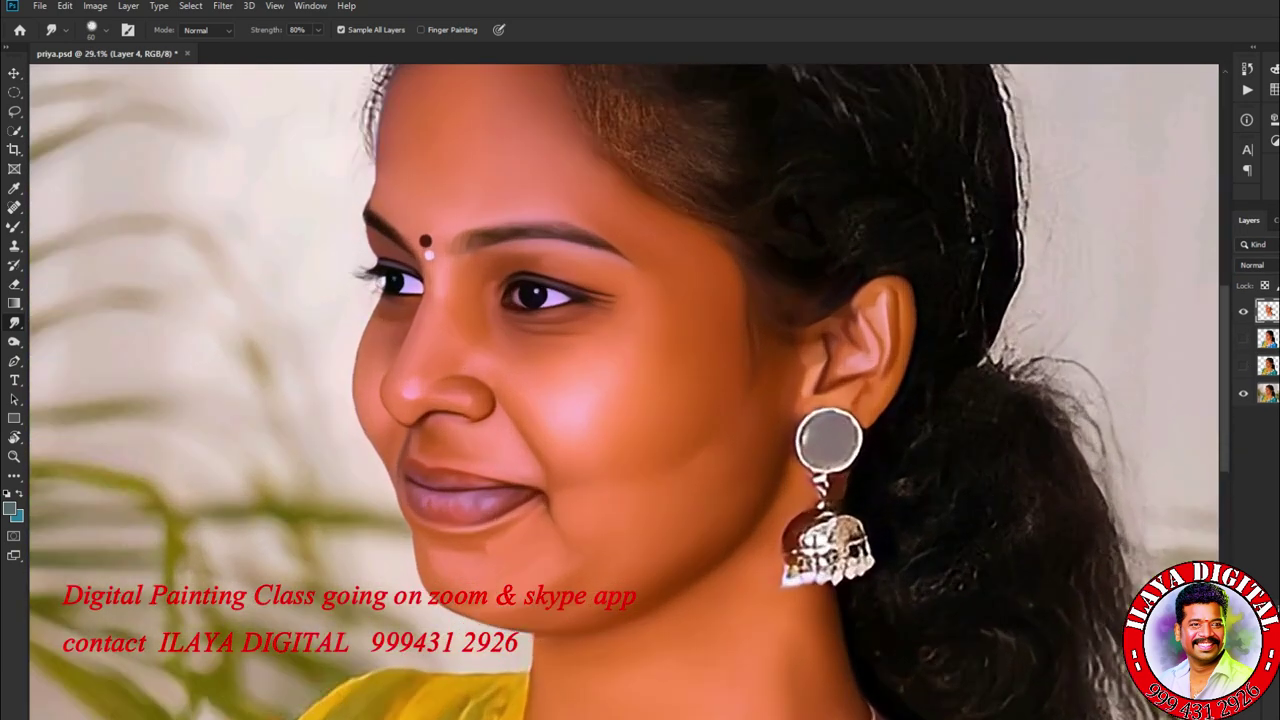
scroll(623, 392, "left", 3)
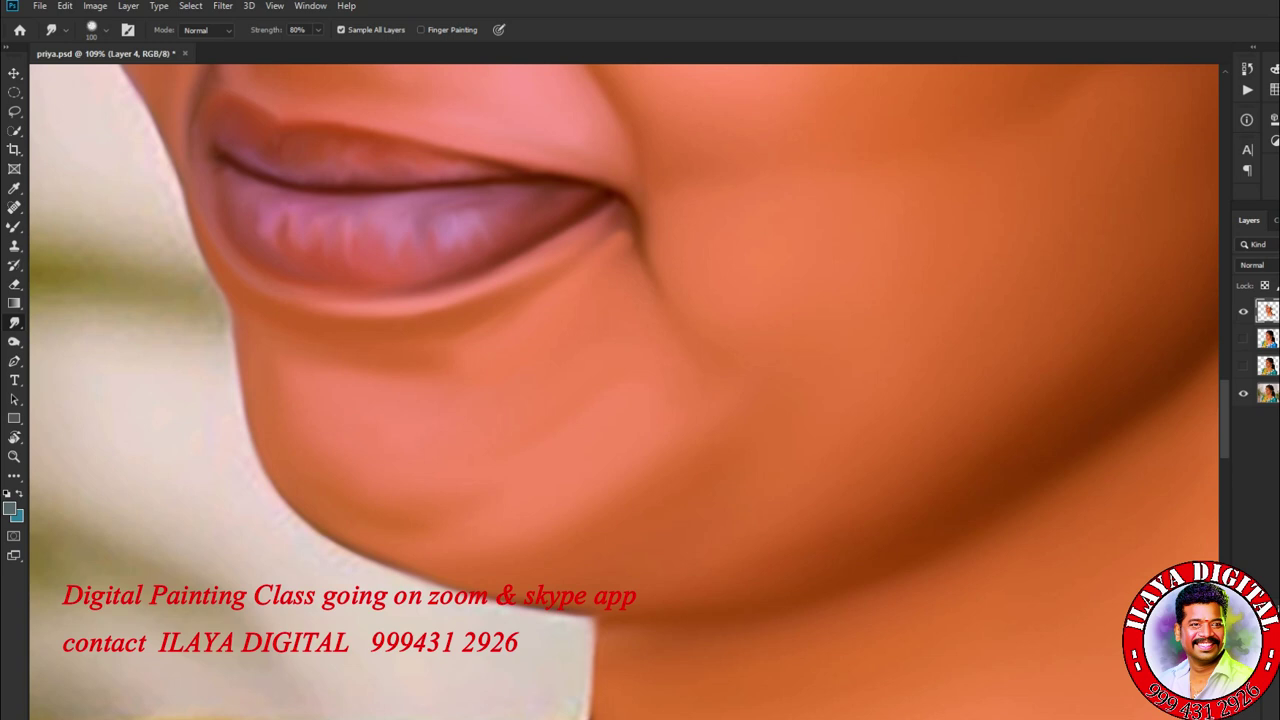
scroll(623, 392, "down", 3)
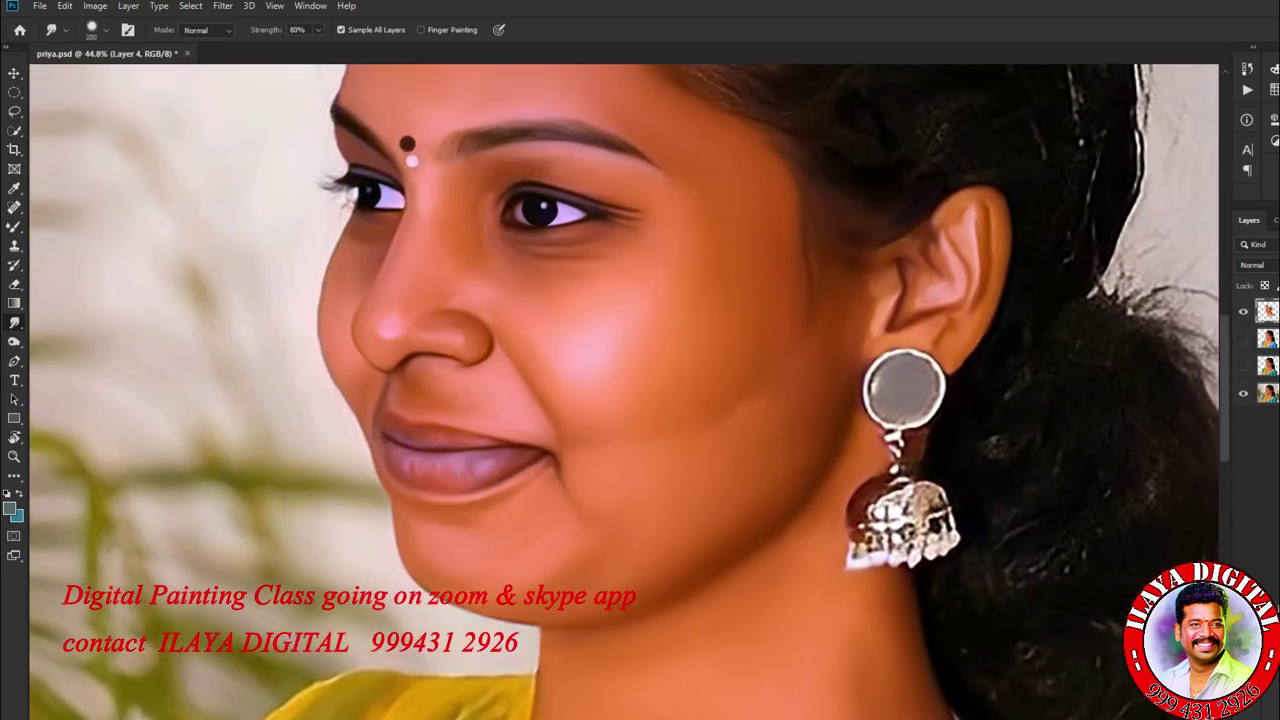
- Choose the 296 px brush tip for the Smudge tool and soften the near eyebrow's inner end into the skin
right_click(622, 292)
double_click(700, 556)
scroll(465, 317, "up", 4)
key("F5")
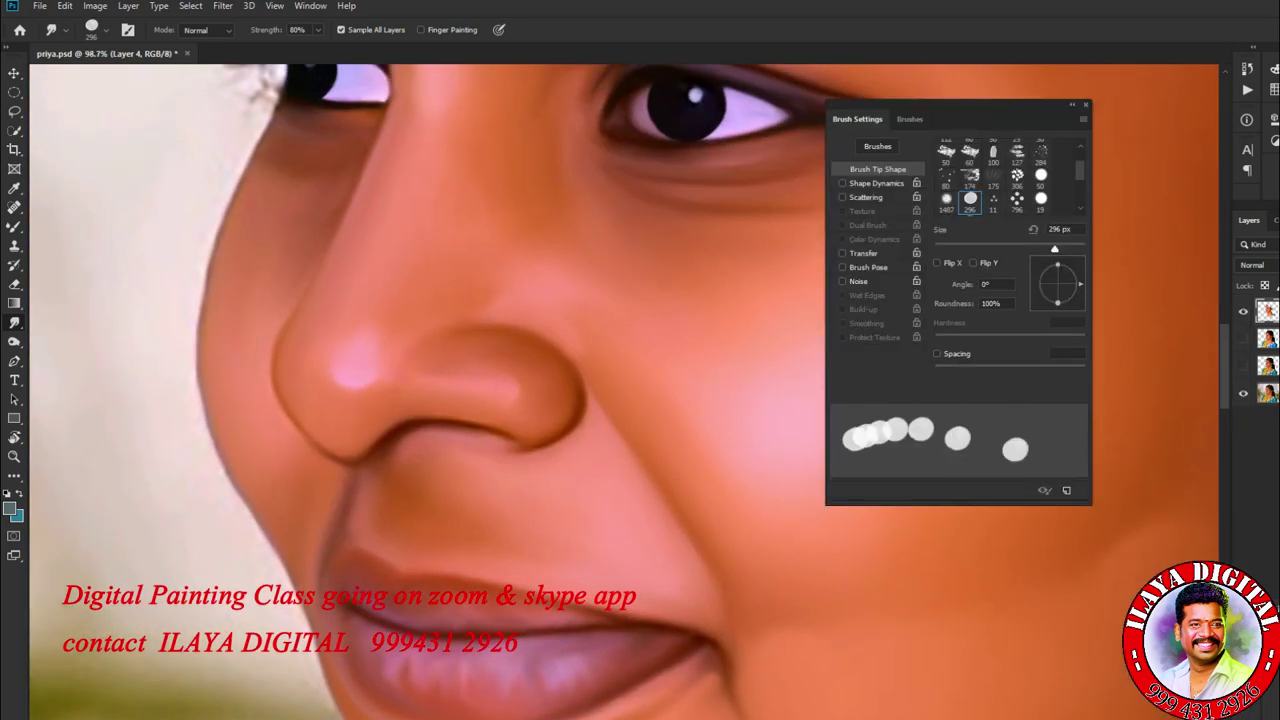
key("F5")
scroll(894, 454, "down", 3)
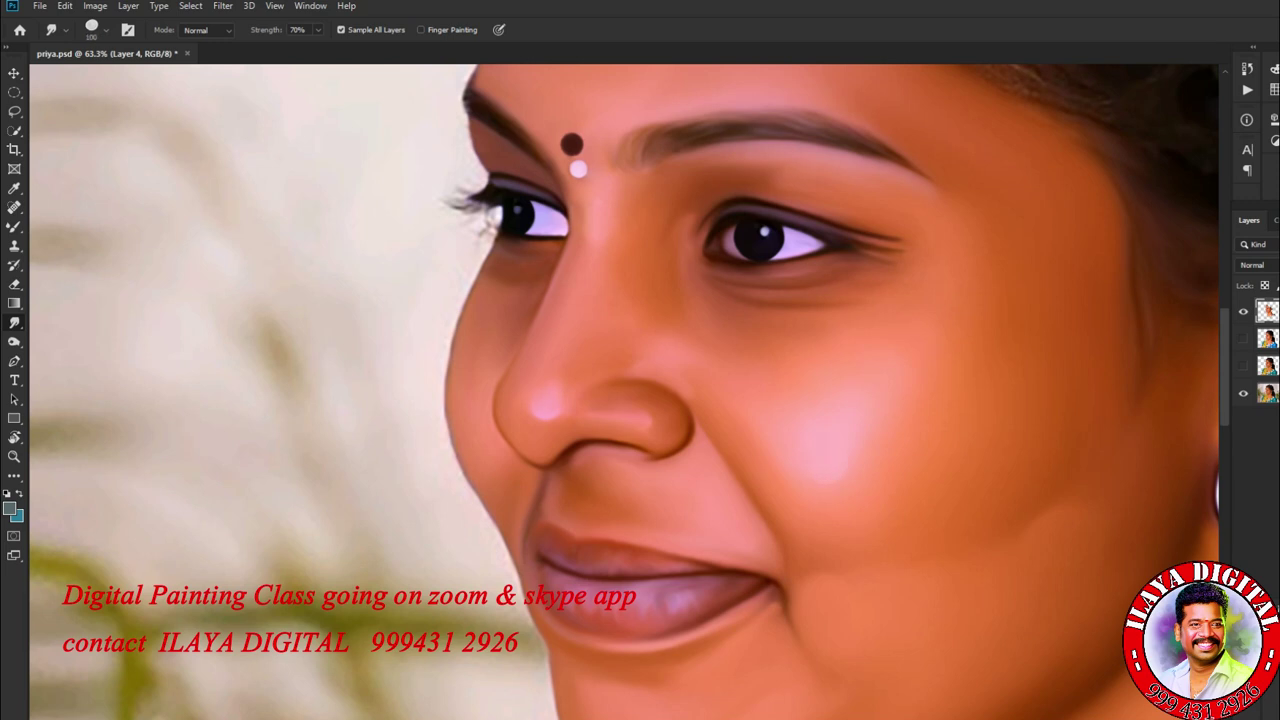
left_click_drag(640, 400, 389, 352)
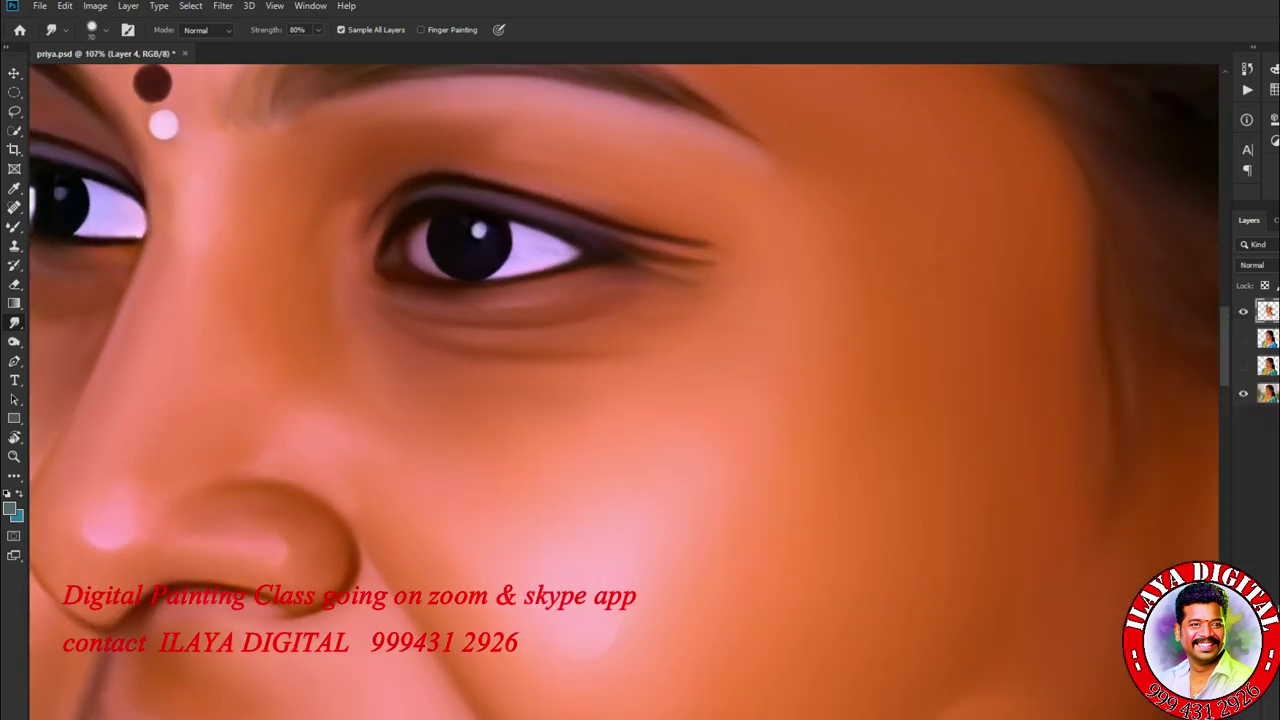
key("F5")
key("F5")
- Add a new layer over the unpainted near eye and smudge its iris and the adjoining white into smooth shapes
key("ctrl+plus")
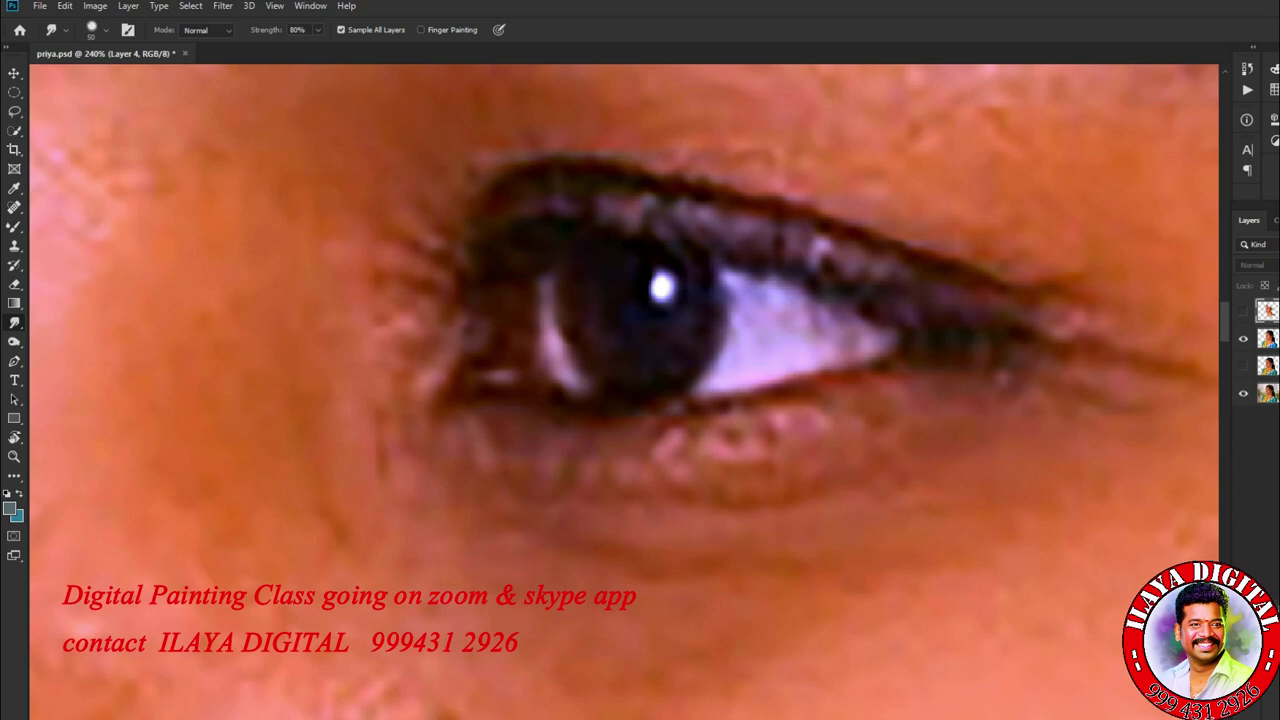
key("ctrl+shift+alt+n")
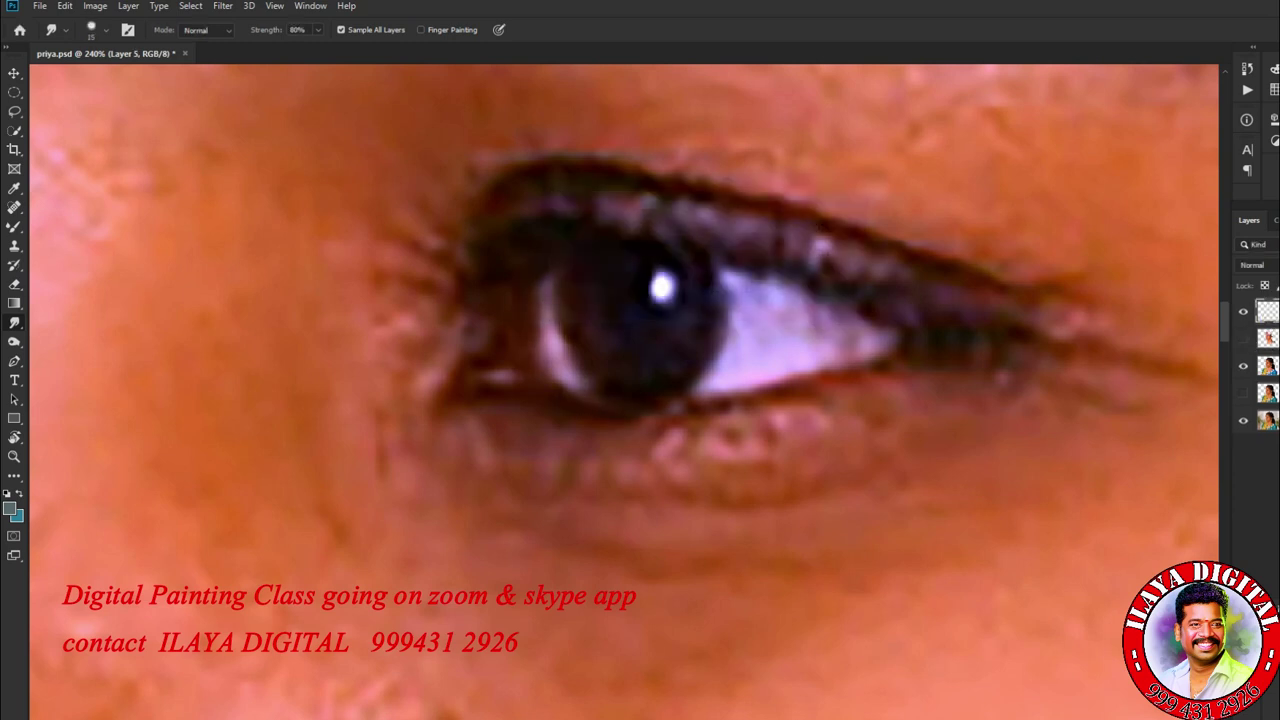
mouse_move(578, 280)
left_mouse_down()
mouse_move(570, 305)
mouse_move(594, 345)
mouse_move(590, 376)
left_mouse_up()
left_click_drag(556, 310, 558, 346)
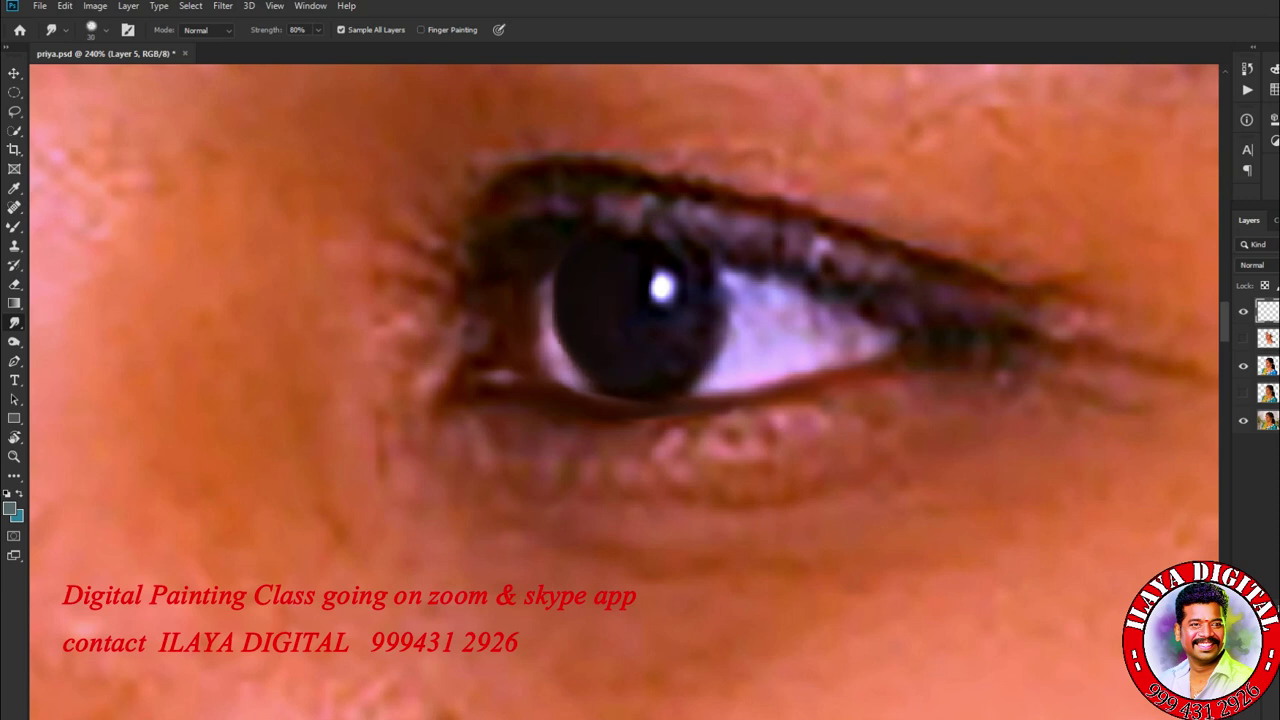
left_click_drag(542, 345, 544, 300)
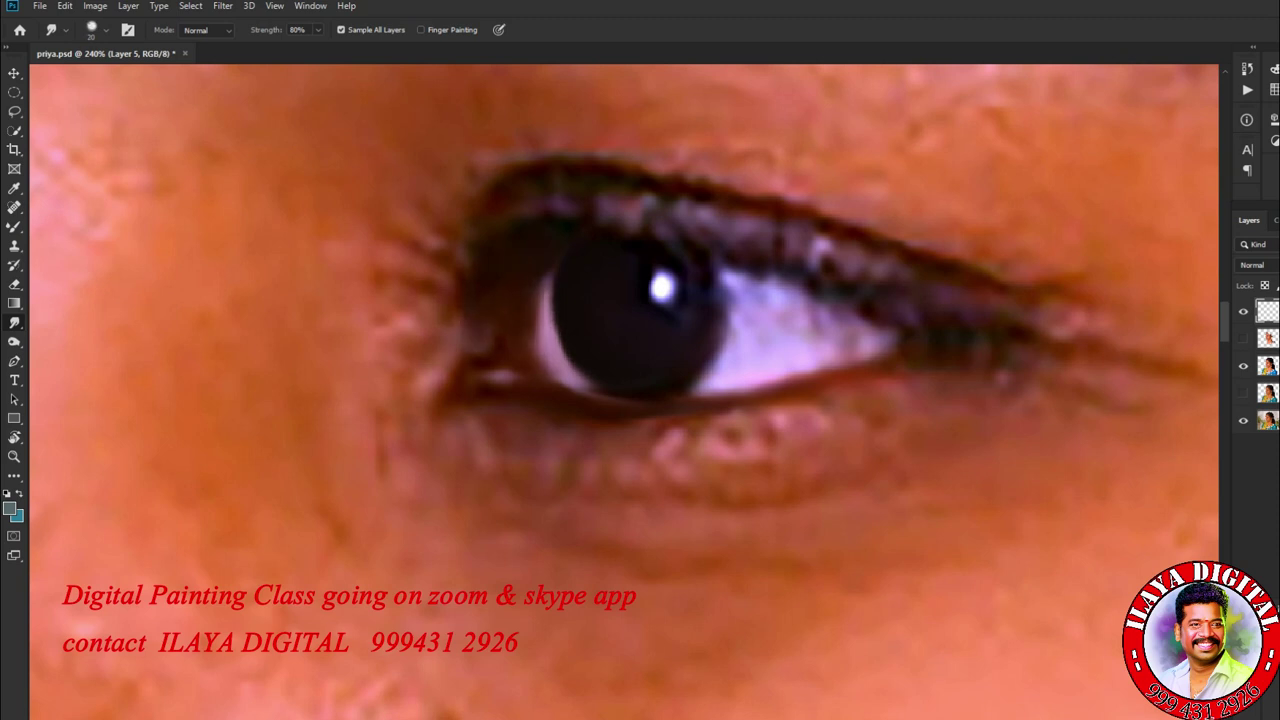
- Show the painted face layer again and erase the excess smudging around the near eye's iris at 100% eraser opacity
left_click(1243, 338)
key("e")
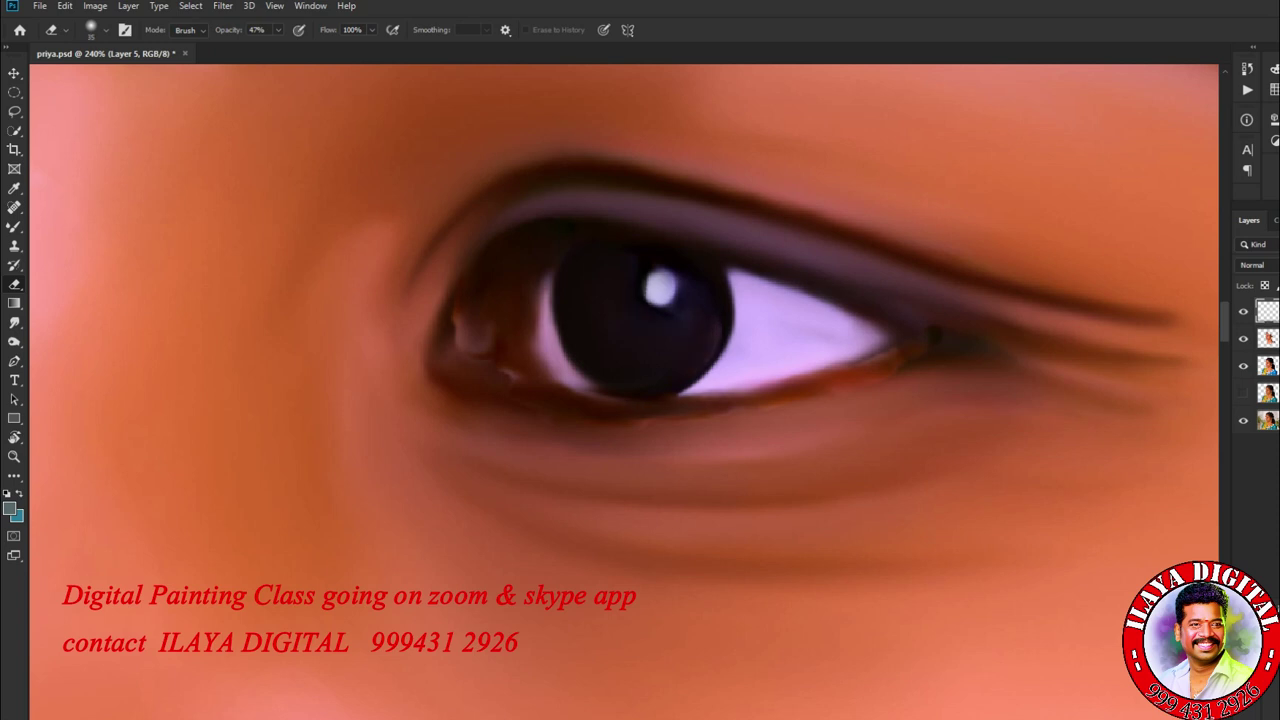
left_click(1243, 311)
key("0")
key("bracketleft")
key("bracketleft")
key("bracketleft")
key("bracketright")
key("bracketright")
key("bracketright")
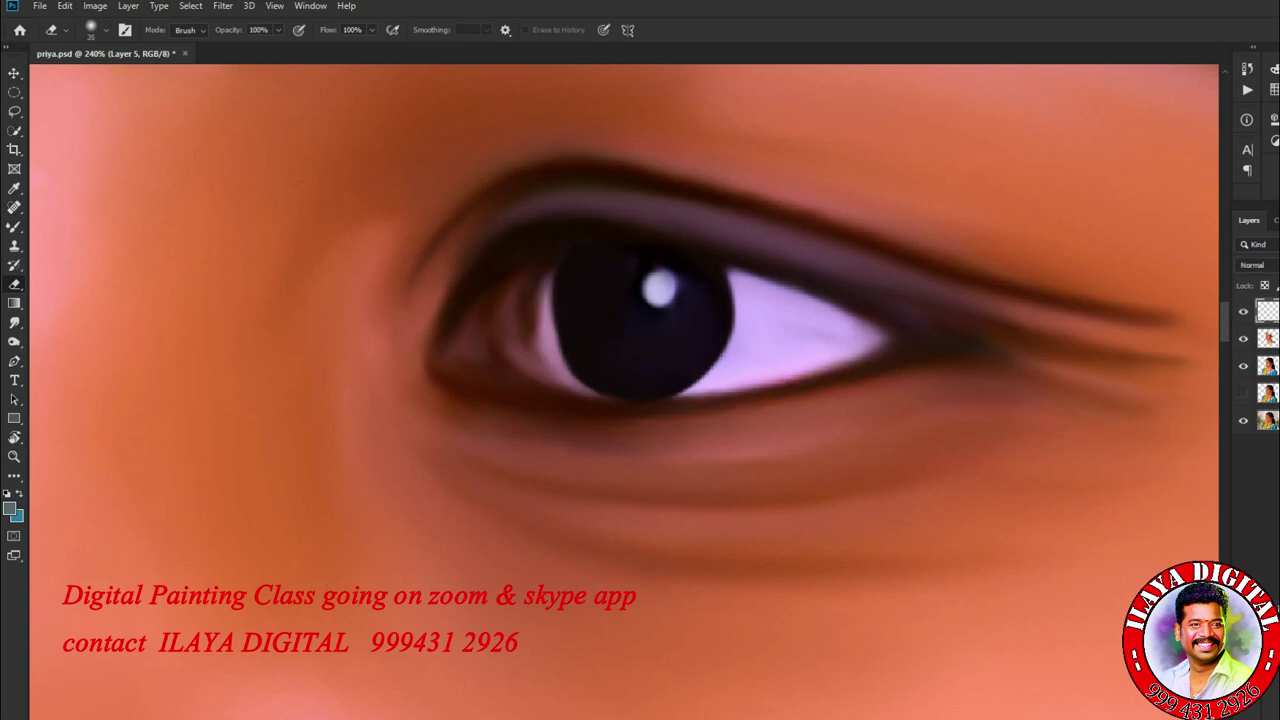
- Merge the iris layer down into the painted face layer and add a new empty layer on top
key("ctrl+e")
key("r")
scroll(636, 204, "down", 5, "alt")
scroll(618, 60, "up", 3, "alt")
key("bracketright")
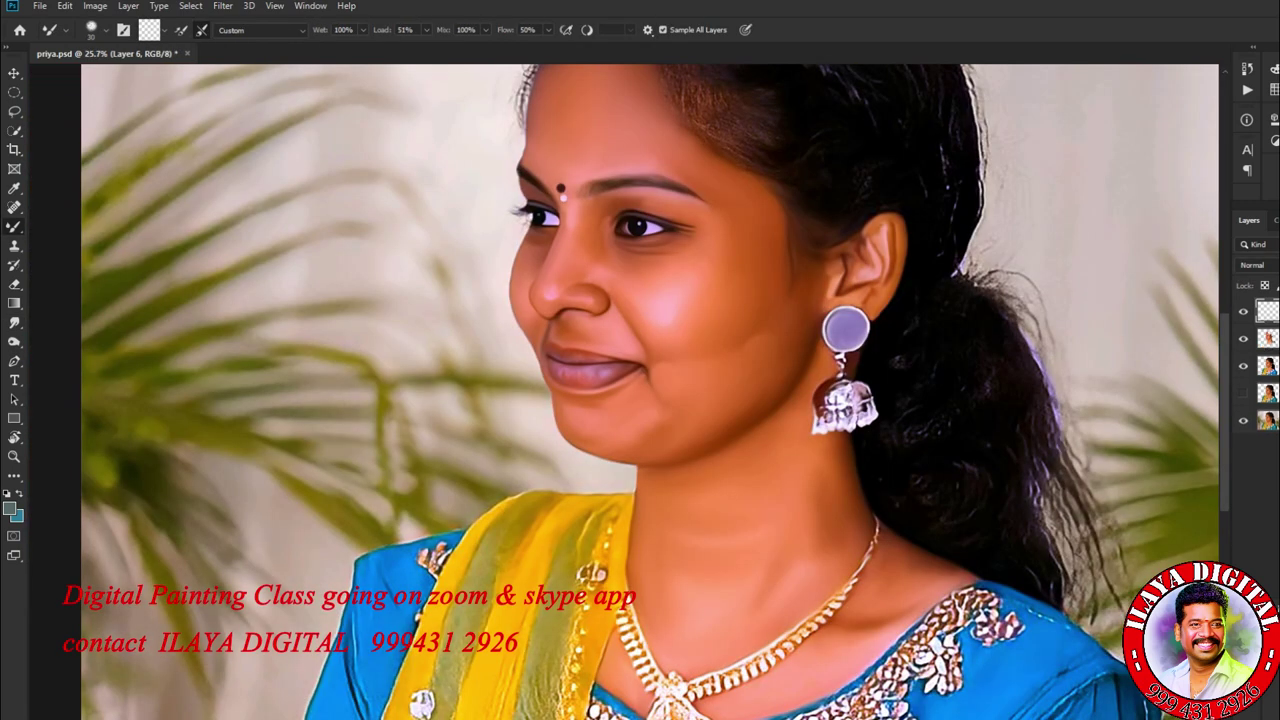
- Choose a multi-dot tip for the Mixer Brush and brush fine hair strands along the edges of both eyebrows
right_click(530, 318)
key("Escape")
scroll(641, 300, "up", 10, "alt")
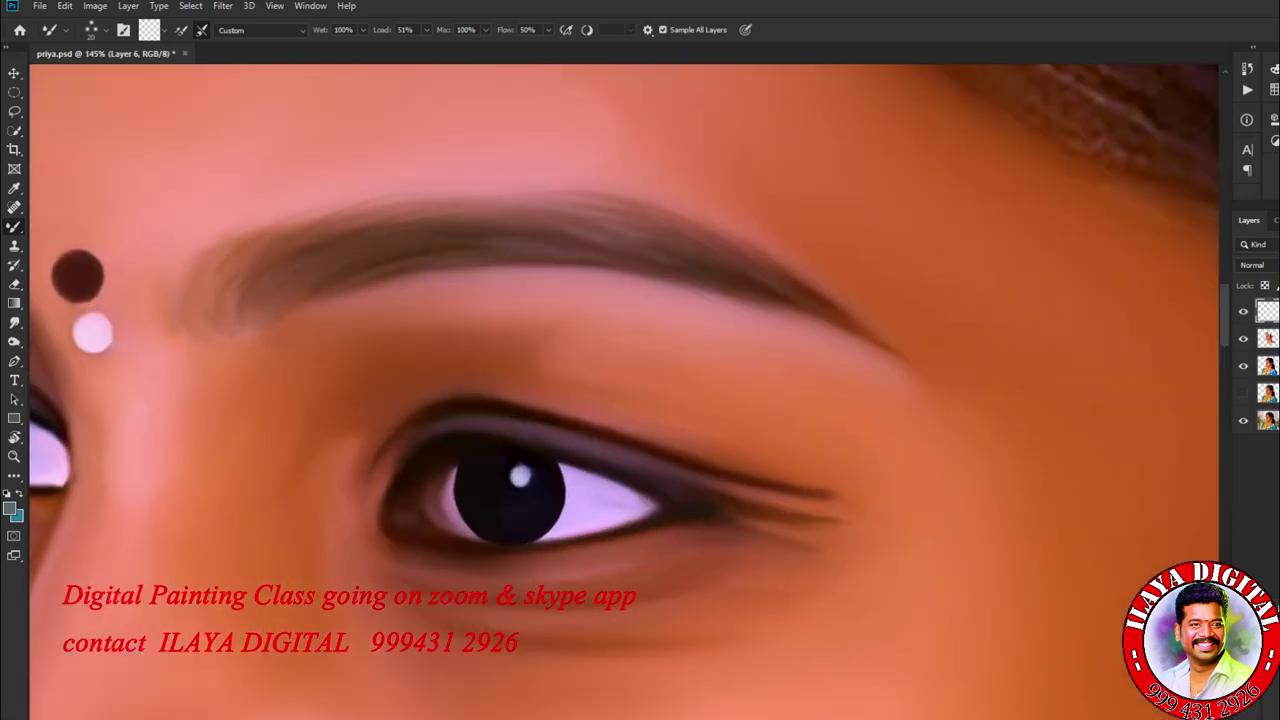
scroll(624, 392, "left", 10)
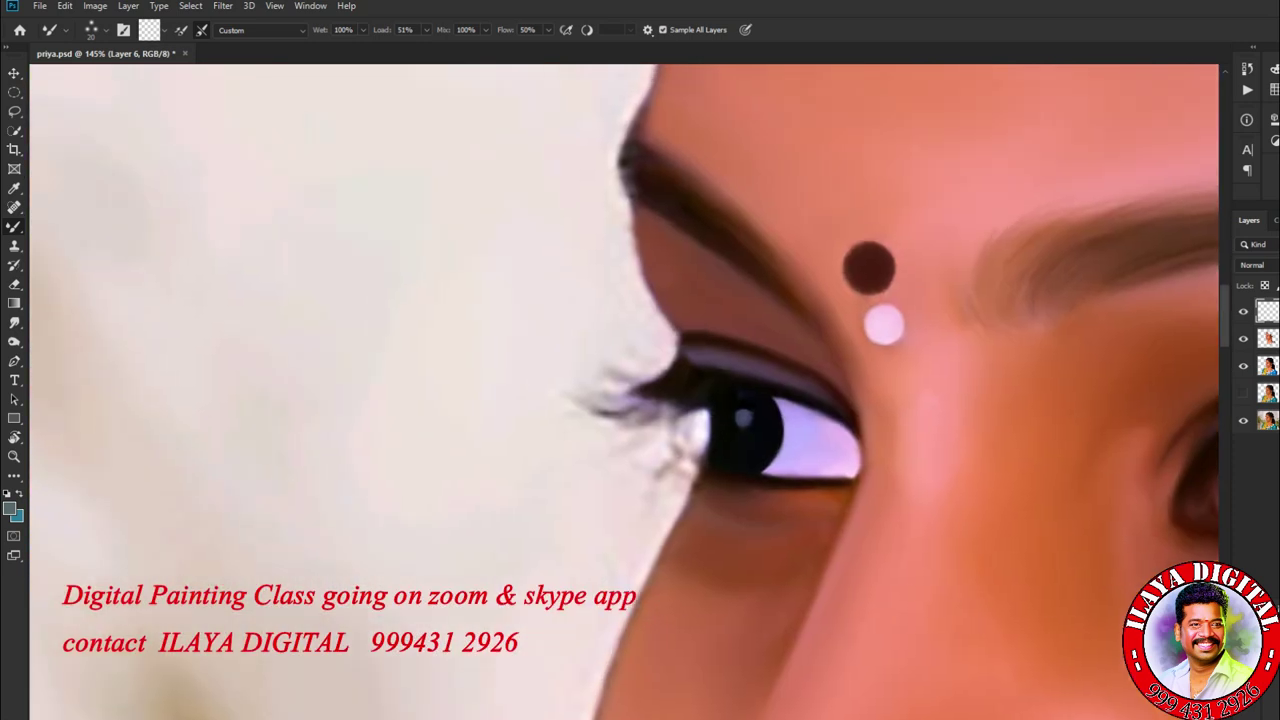
scroll(624, 392, "right", 10)
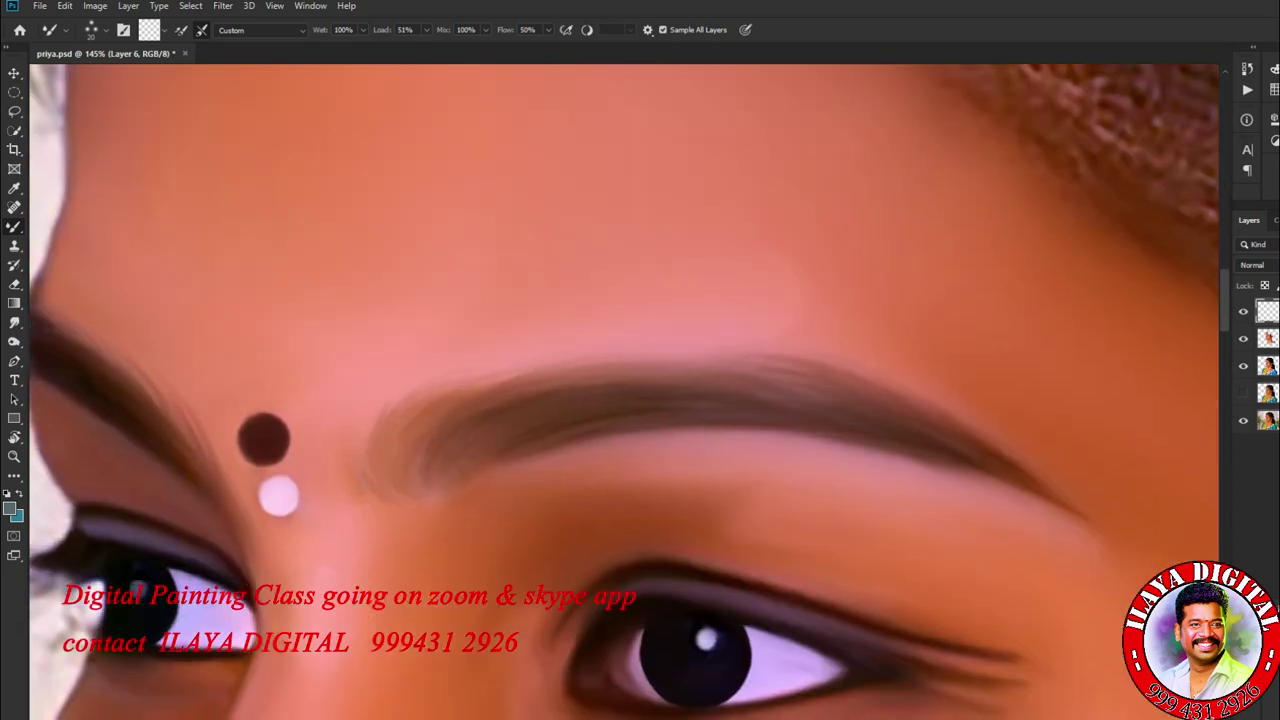
- Blend the dark hair between the temple and the ear on the painted face layer with the Mixer Brush
scroll(624, 392, "right", 10)
scroll(624, 392, "down", 2)
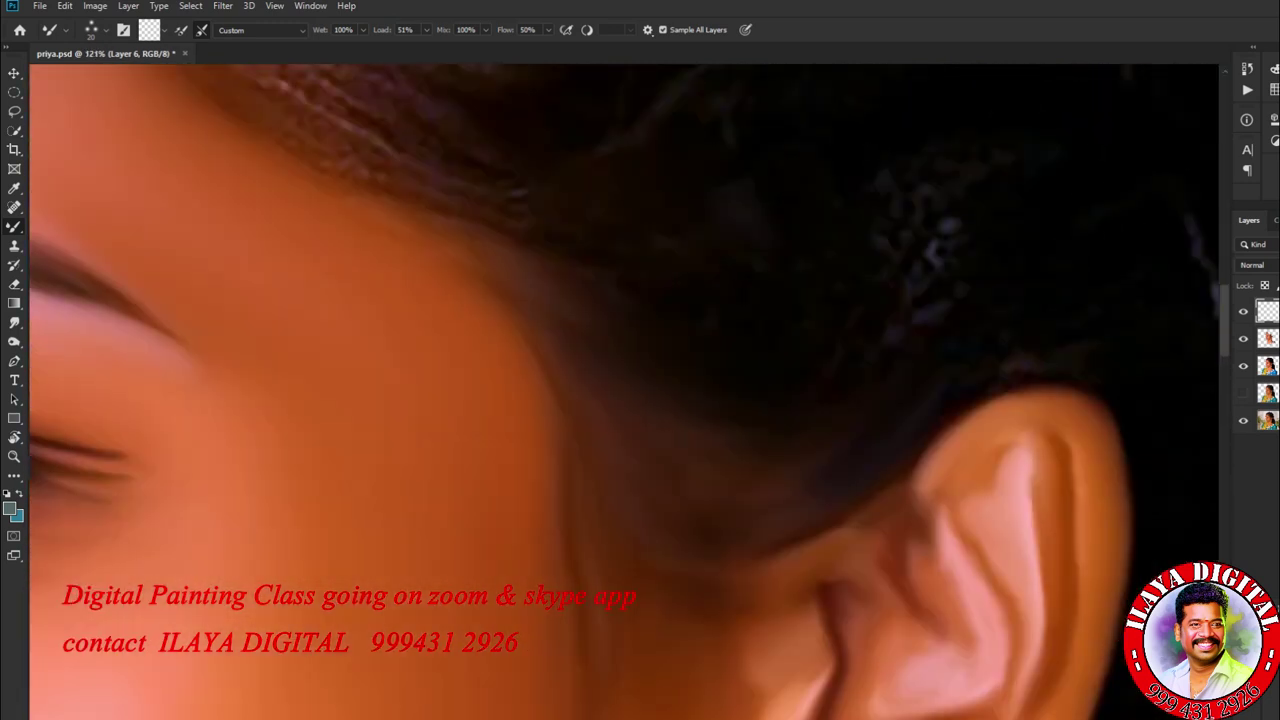
key("alt+bracketleft")
key("b")
left_click_drag(636, 380, 536, 316)
left_click_drag(934, 384, 780, 522)
left_click_drag(692, 514, 652, 542)
- Return to the top layer and smudge the hair behind the temple into long strands with a multi-dot Smudge tip
key("r")
key("alt+bracketright")
right_click(640, 316)
double_click(1010, 578)
scroll(624, 392, "down", 3)
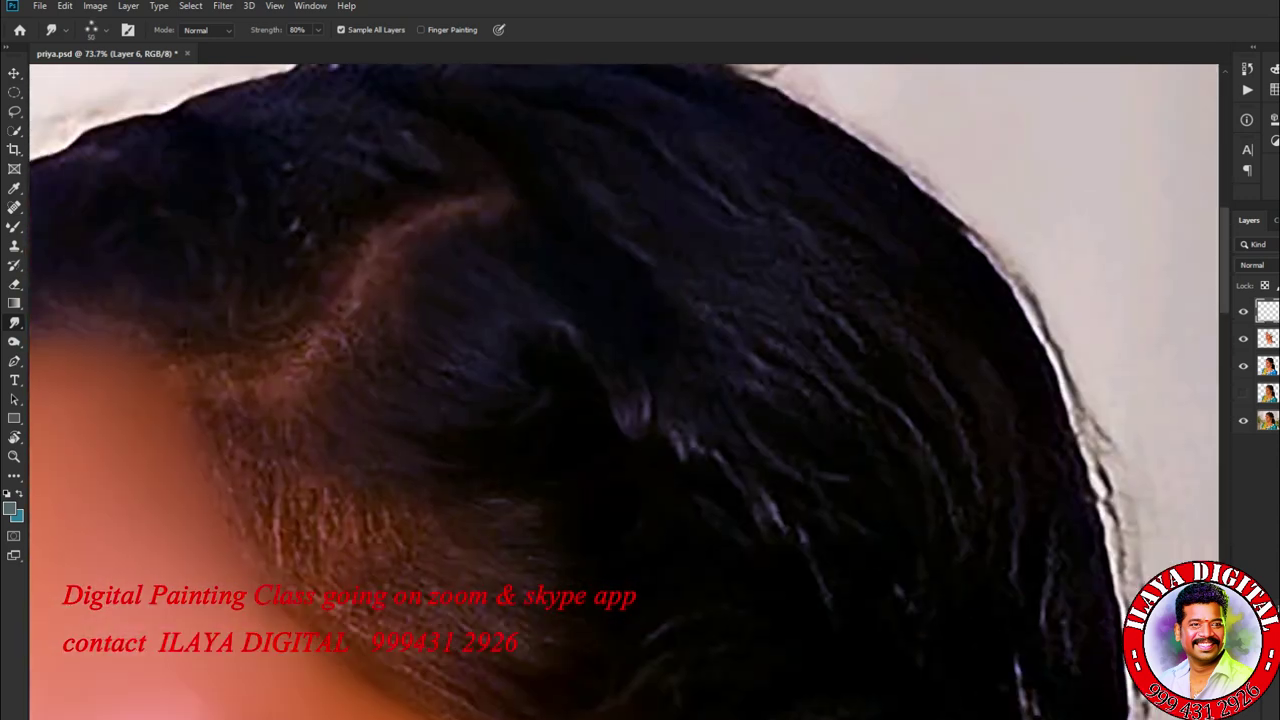
scroll(624, 392, "up", 2)
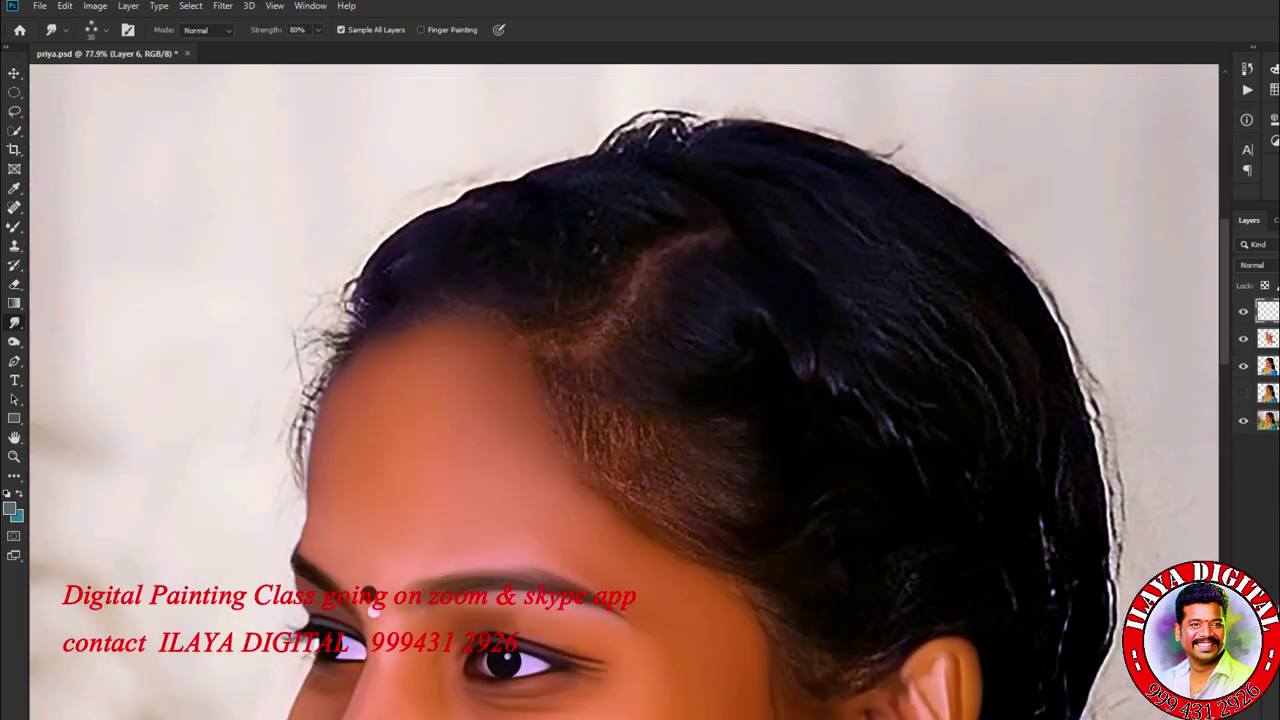
scroll(830, 415, "up", 3)
mouse_move(513, 266)
left_mouse_down()
mouse_move(670, 270)
mouse_move(740, 225)
mouse_move(765, 552)
left_mouse_up()
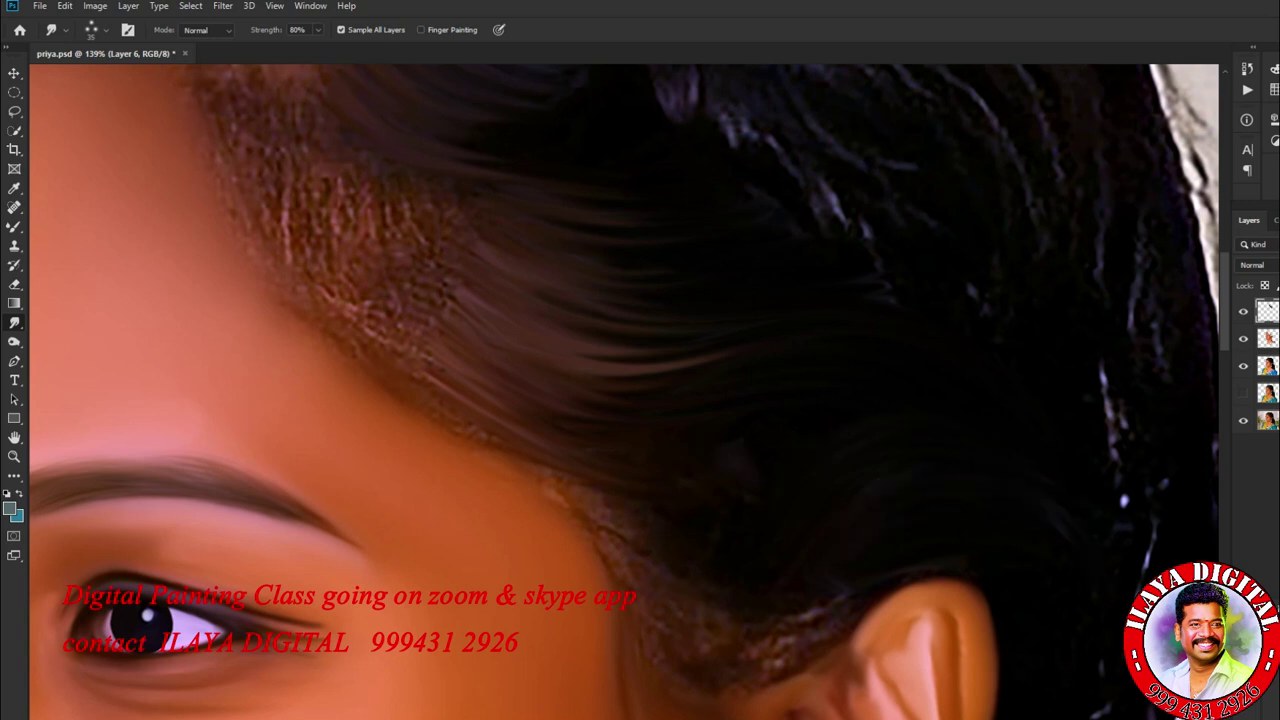
- Smudge the temple hairline and the sideburn hair in front of the ear into smooth flowing strands
key("super")
key("super")
scroll(900, 450, "up", 3)
left_click_drag(370, 210, 440, 250)
mouse_move(570, 350)
left_mouse_down()
mouse_move(680, 348)
mouse_move(750, 300)
left_mouse_up()
left_click_drag(300, 165, 360, 235)
left_click_drag(540, 410, 700, 370)
left_click_drag(300, 172, 390, 260)
left_click_drag(450, 430, 900, 280)
left_click_drag(650, 355, 710, 330)
left_click_drag(372, 395, 395, 340)
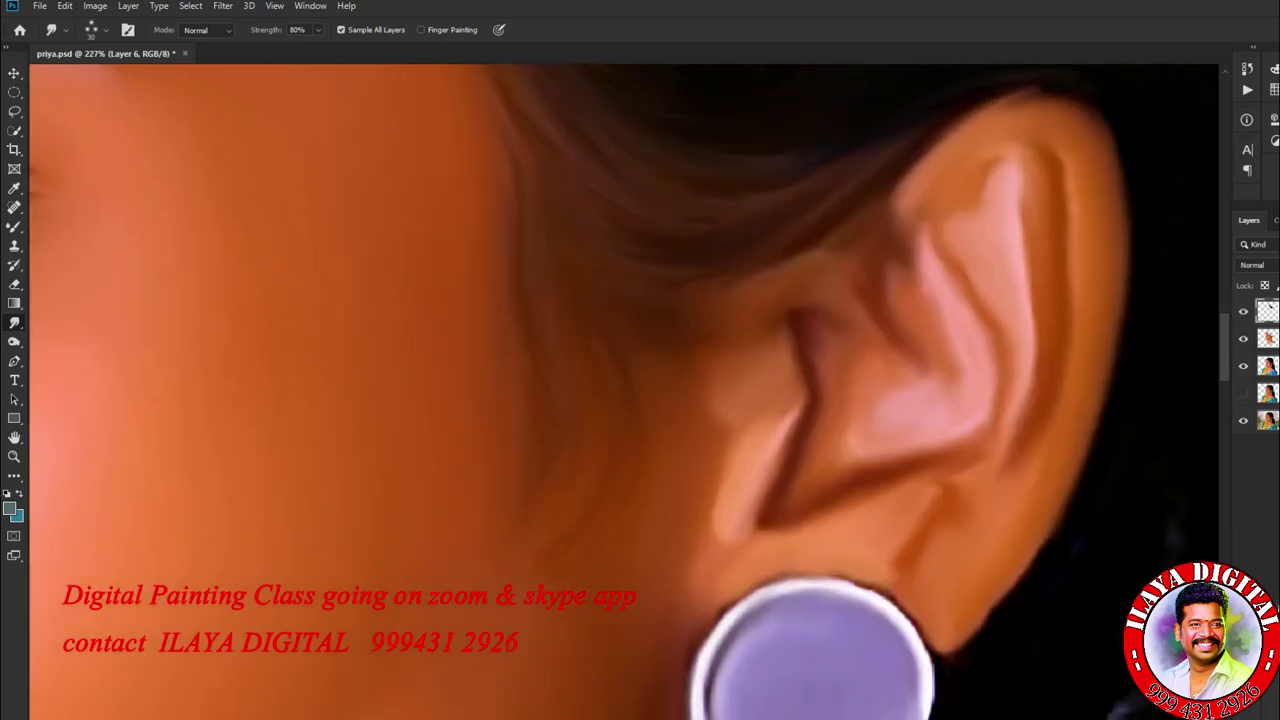
- Smudge the dark hair above the temple and ear into long flowing strands with the Smudge tool at 80% strength
left_click_drag(720, 310, 800, 240)
mouse_move(440, 360)
left_mouse_down()
mouse_move(600, 395)
mouse_move(650, 520)
left_mouse_up()
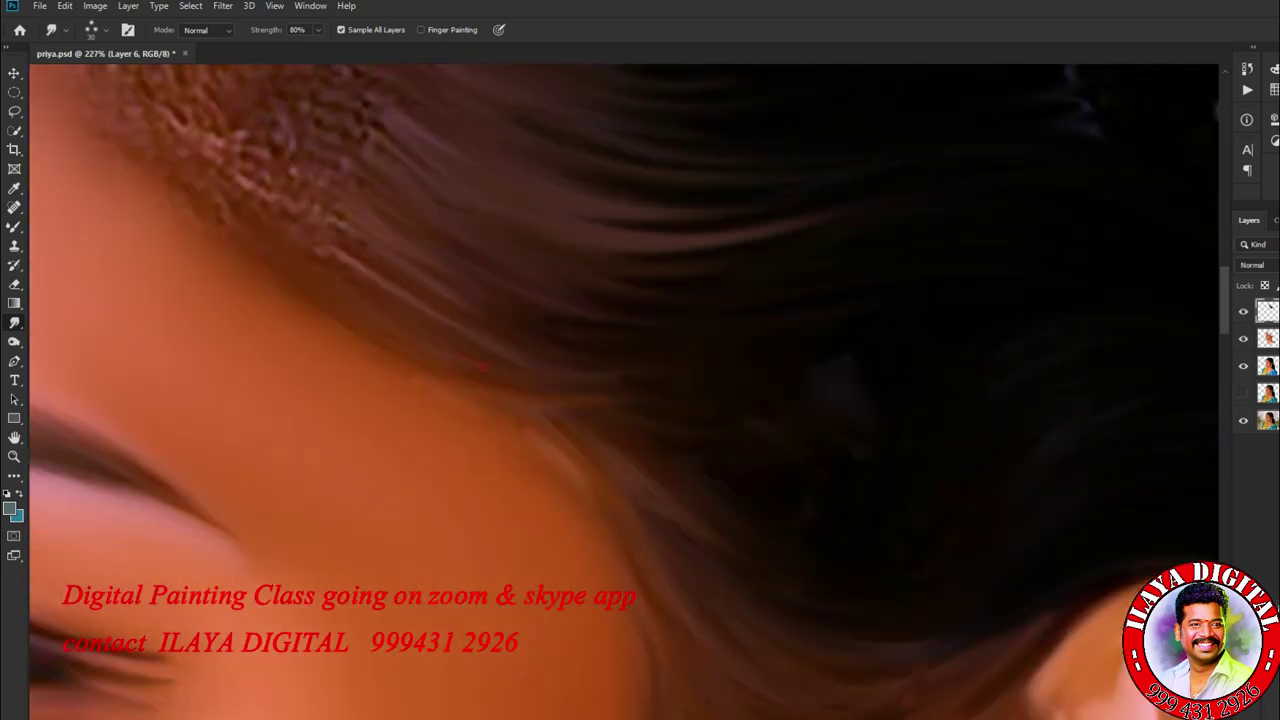
left_click_drag(520, 360, 740, 385)
left_click_drag(600, 440, 690, 530)
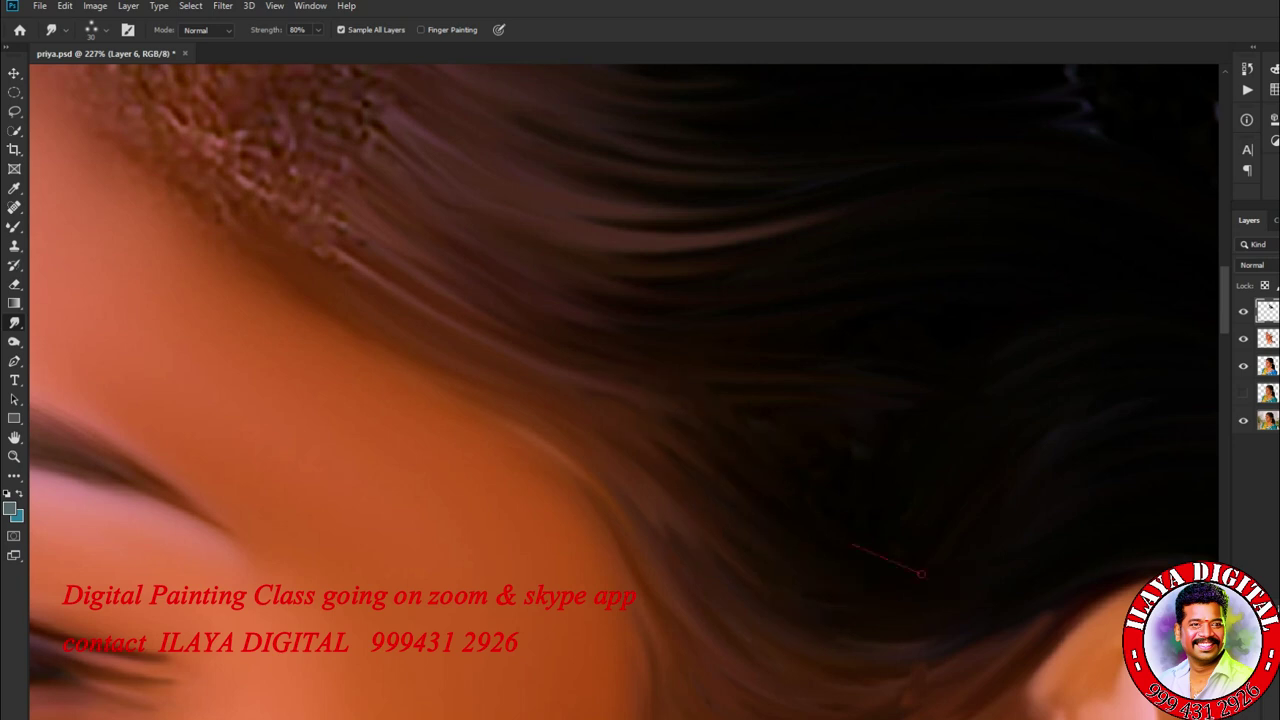
scroll(640, 390, "down", 3)
left_click_drag(870, 380, 798, 412)
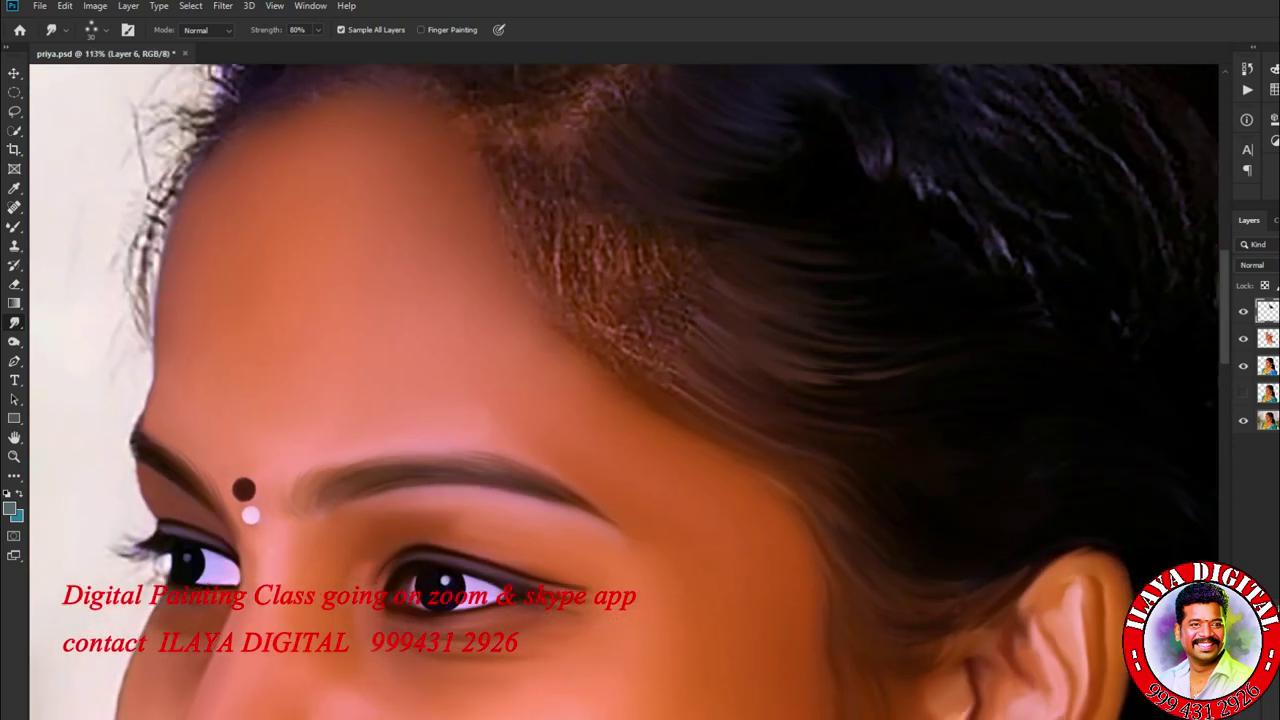
- Smudge the rough hair between the forehead edge and the temple into long strands falling from the parting at 80% strength
key("7")
scroll(624, 392, "right", 5)
scroll(624, 392, "up", 5)
scroll(624, 392, "up", 3)
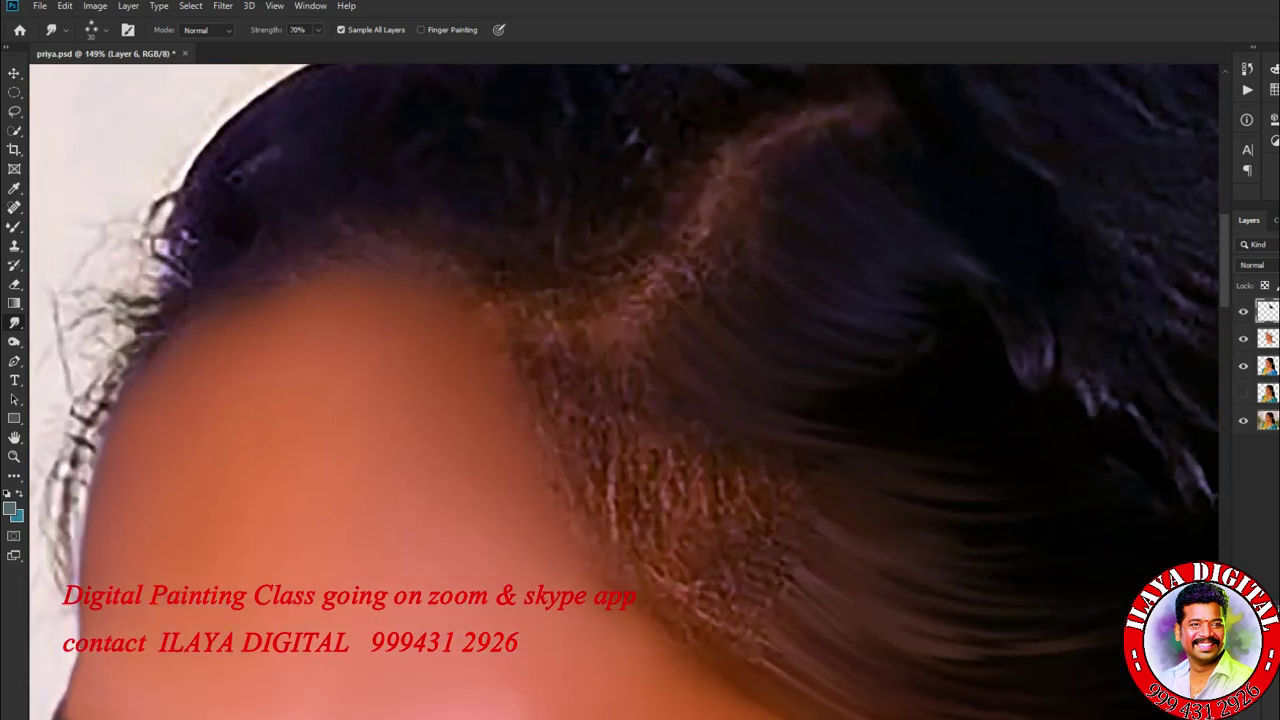
key("8")
scroll(620, 390, "down", 2)
scroll(620, 390, "right", 1)
mouse_move(672, 378)
left_mouse_down()
mouse_move(712, 430)
mouse_move(748, 382)
left_mouse_up()
mouse_move(870, 416)
left_mouse_down()
mouse_move(942, 494)
mouse_move(943, 528)
left_mouse_up()
mouse_move(718, 404)
left_mouse_down()
mouse_move(912, 568)
mouse_move(826, 552)
left_mouse_up()
left_click_drag(699, 535, 732, 566)
left_click_drag(637, 368, 638, 410)
left_click_drag(515, 322, 565, 448)
left_click_drag(575, 378, 620, 488)
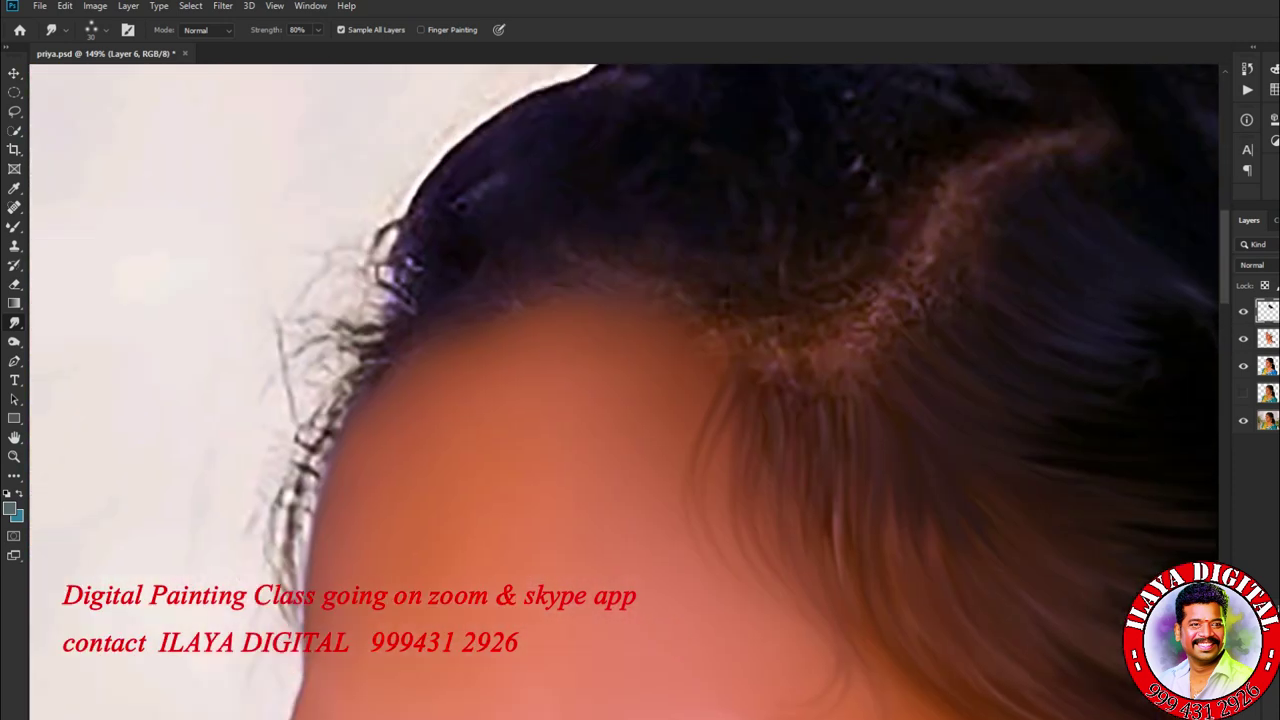
- Smudge the hairline above the forehead into fine soft strands with a smaller multi-dot tip at 60% strength
scroll(550, 390, "up", 3)
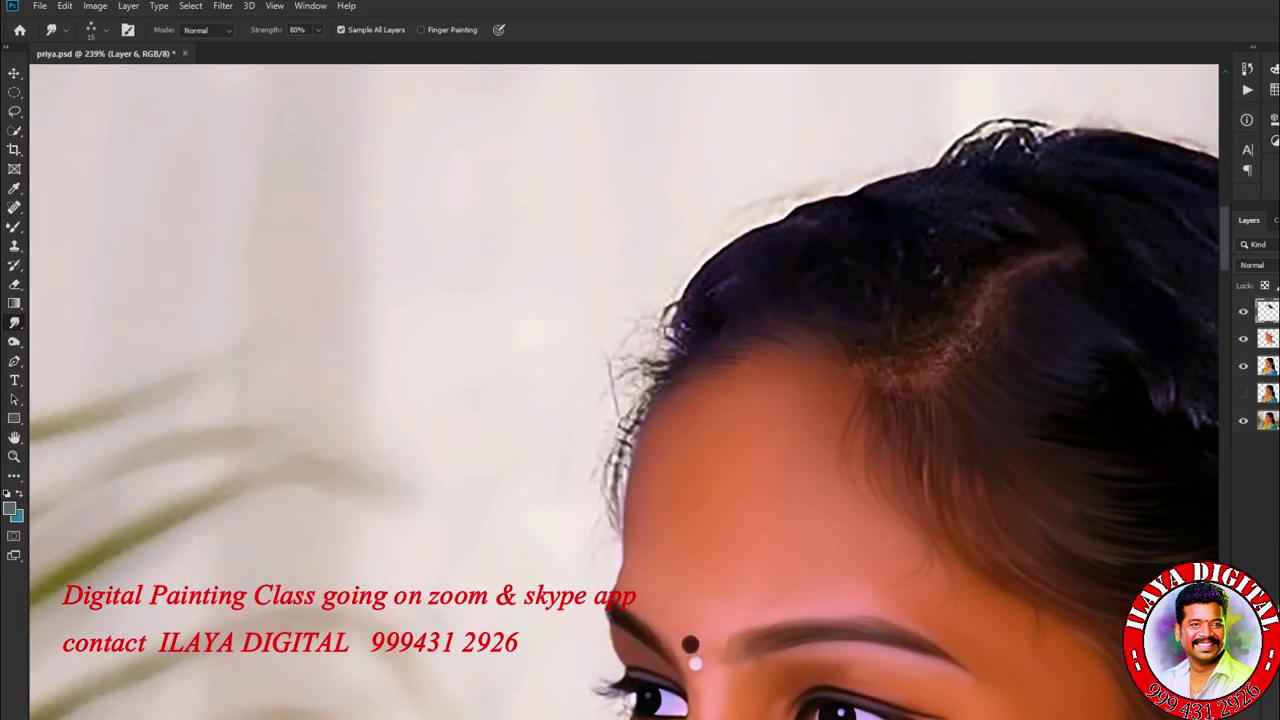
key("b")
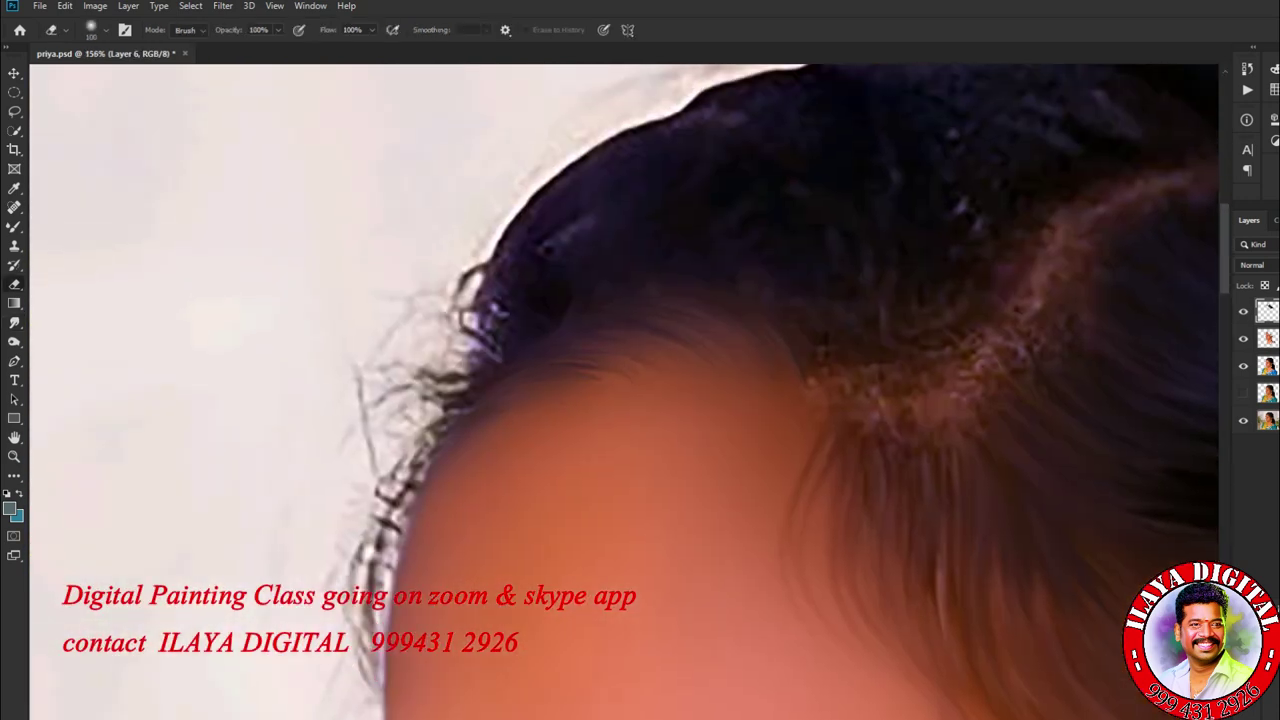
key("r")
scroll(504, 295, "up", 5)
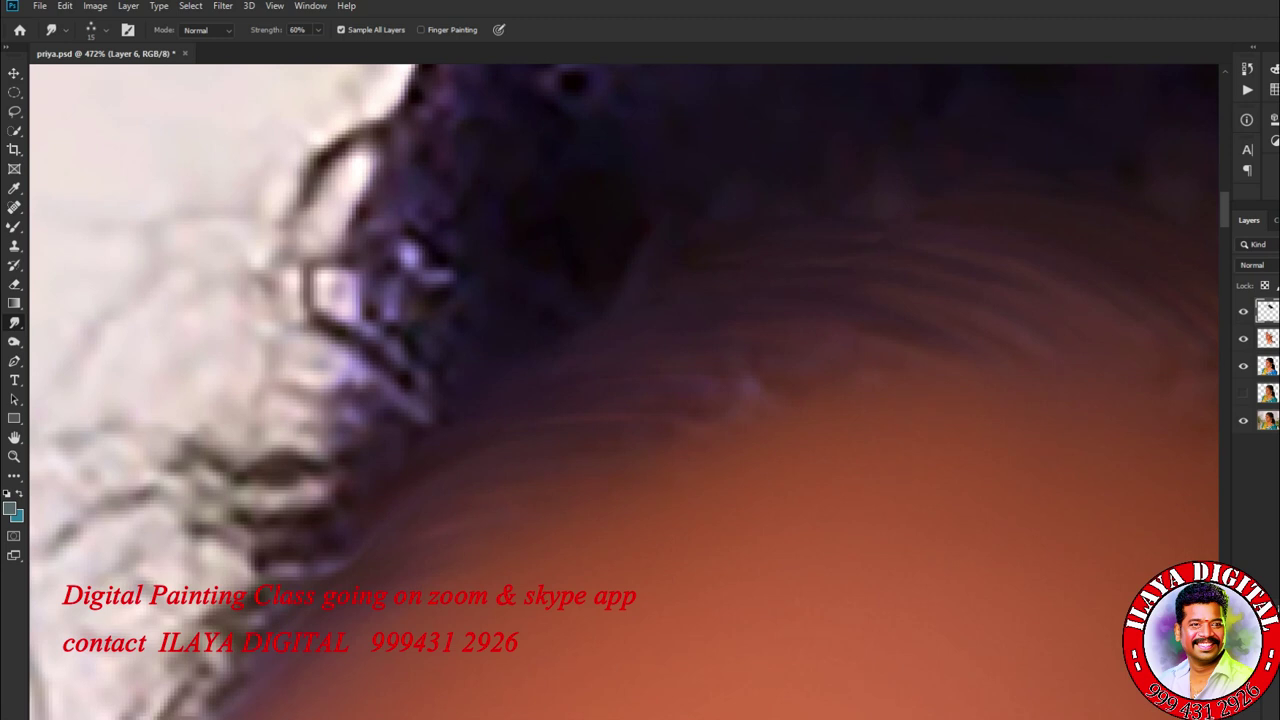
scroll(930, 460, "down", 3)
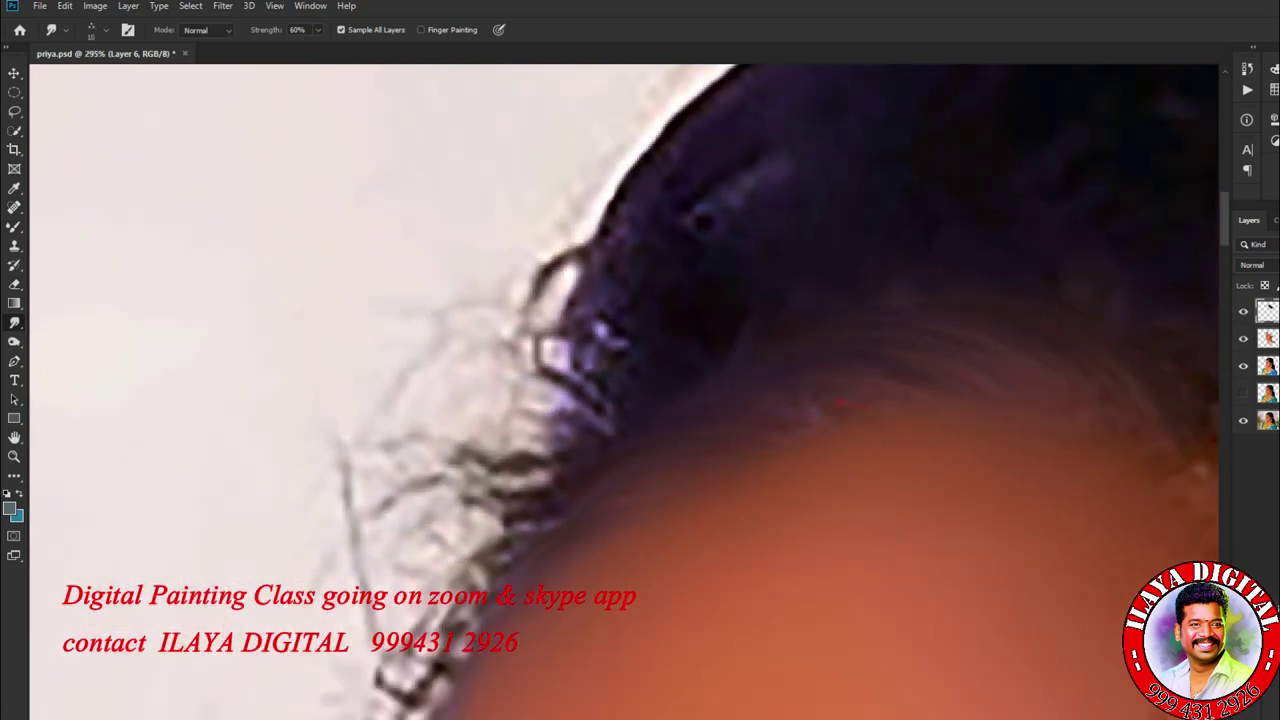
scroll(624, 390, "down", 4)
scroll(624, 390, "up", 4)
- Pull the grainy hair along the parting into smooth strands with a 20-pixel Smudge tip at 80% strength
left_click_drag(808, 369, 894, 251)
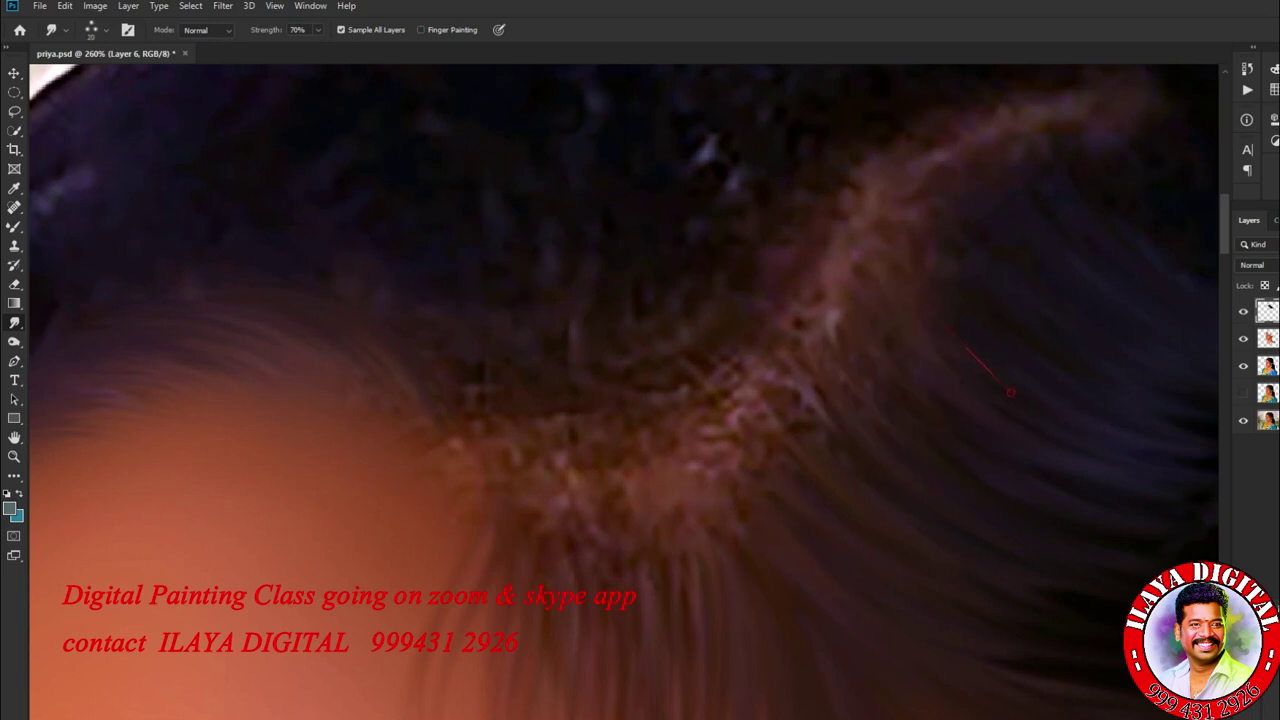
key("8")
mouse_move(835, 400)
left_mouse_down()
mouse_move(742, 452)
mouse_move(745, 568)
left_mouse_up()
left_click_drag(570, 494, 570, 552)
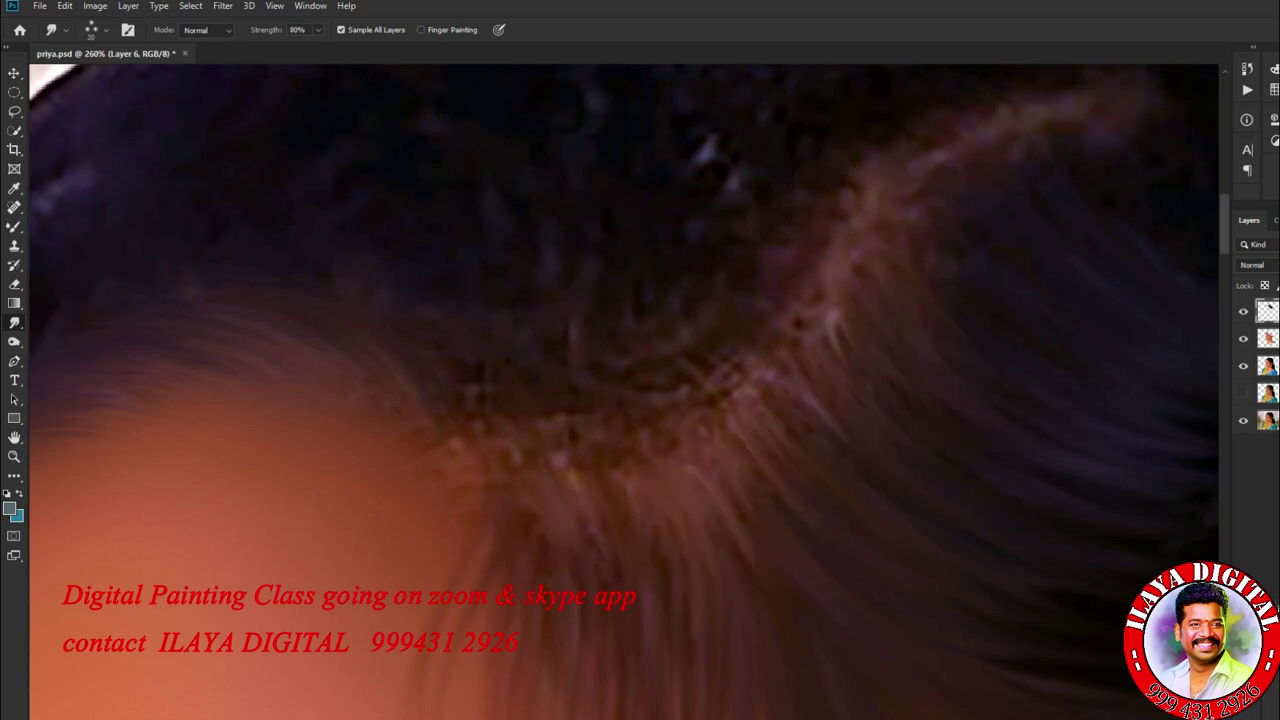
mouse_move(662, 578)
left_mouse_down()
mouse_move(780, 466)
mouse_move(876, 404)
left_mouse_up()
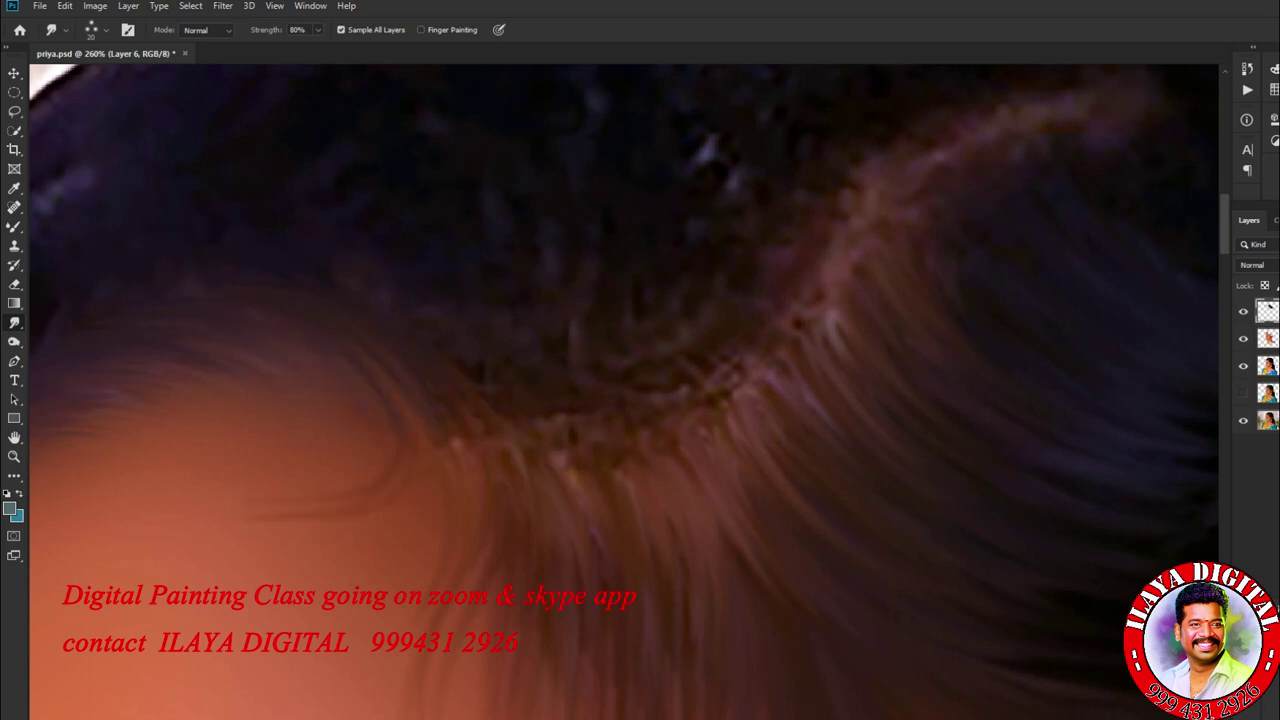
- Smudge the dark hair on the crown above the parting into smooth curved strands
scroll(715, 382, "up", 6)
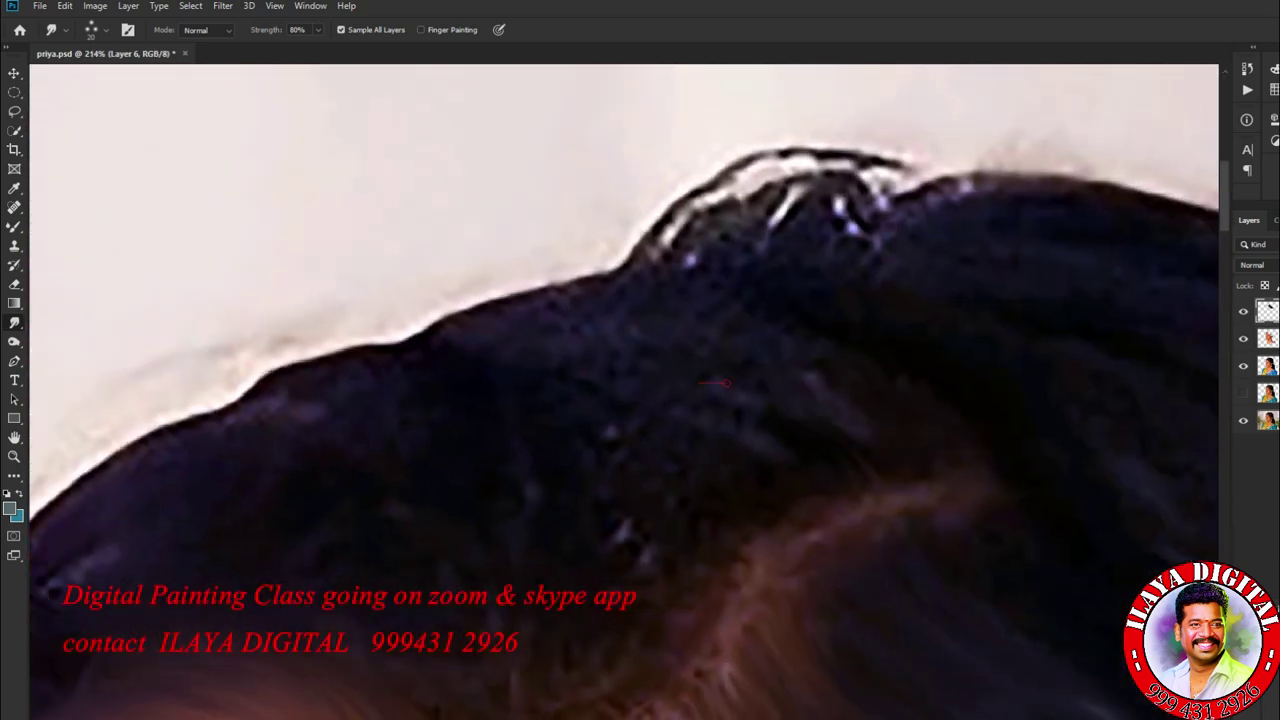
left_click_drag(727, 383, 895, 445)
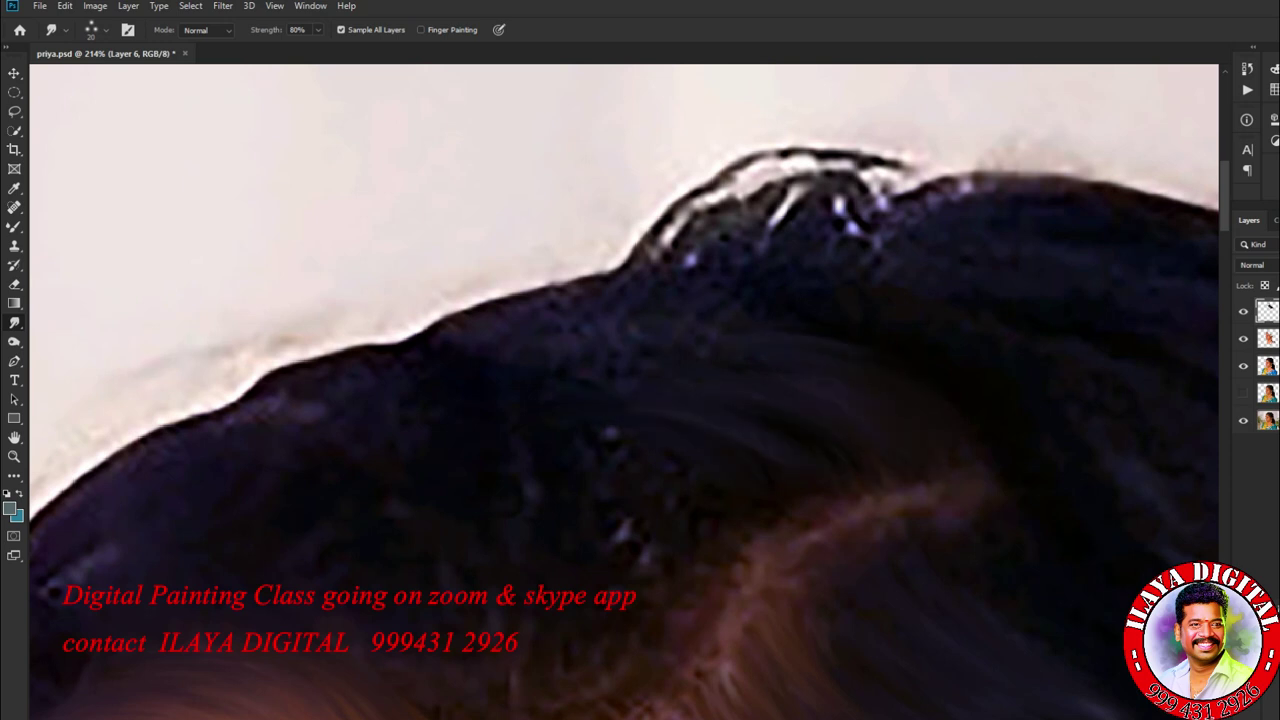
scroll(624, 392, "down", 3)
scroll(624, 392, "down", 2)
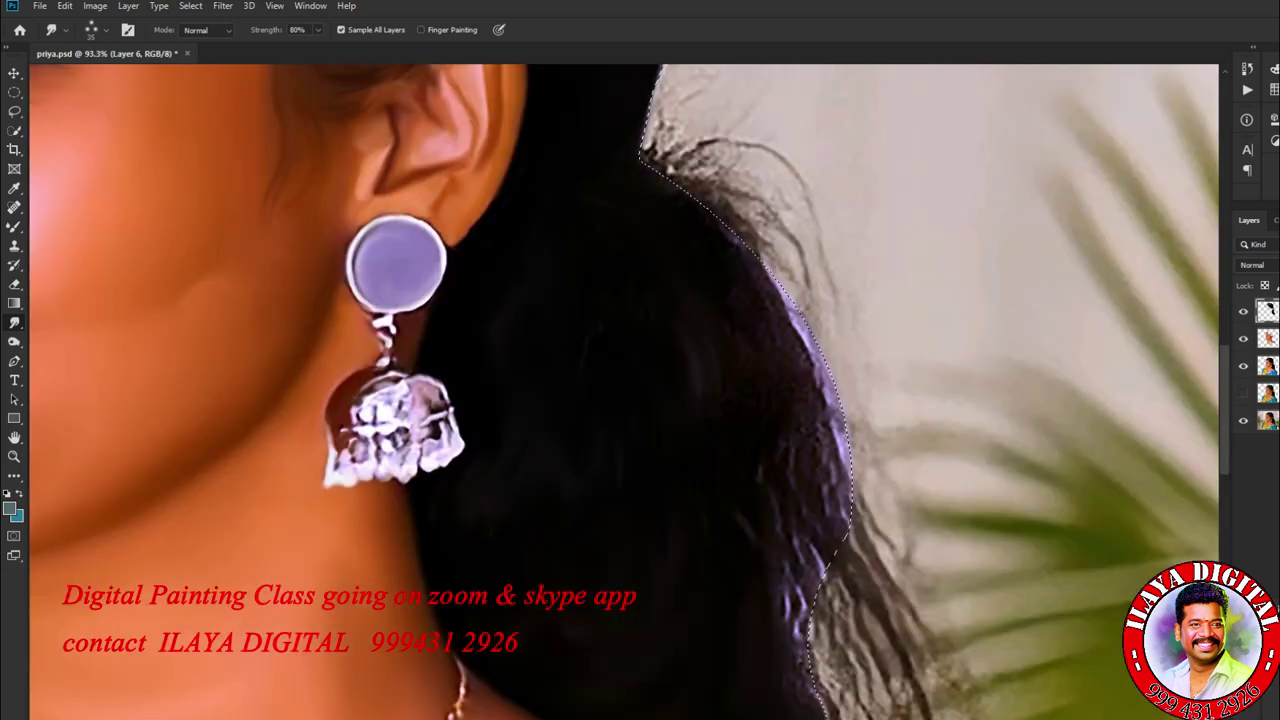
- Smudge the ponytail into flowing strands down to the shoulder within the figure selection, using a large multi-dot tip
mouse_move(650, 160)
left_mouse_down()
mouse_move(830, 420)
mouse_move(790, 440)
mouse_move(810, 340)
mouse_move(645, 182)
left_mouse_up()
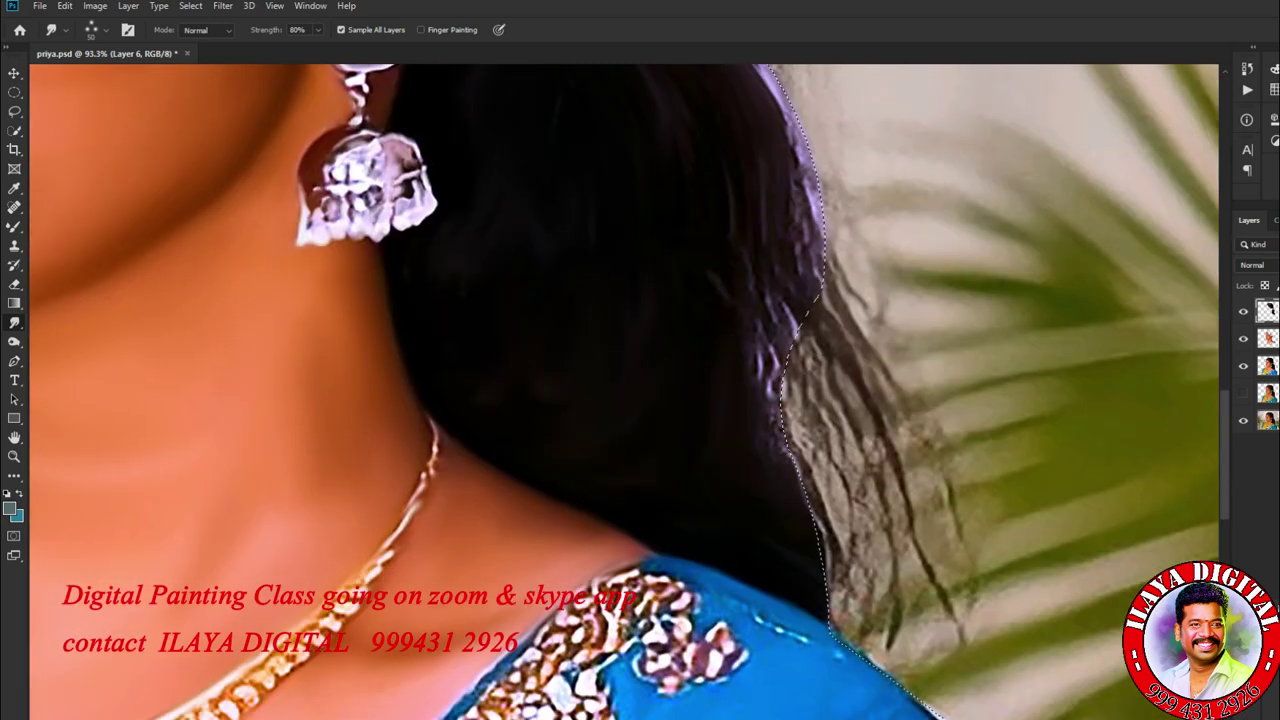
mouse_move(790, 450)
left_mouse_down()
mouse_move(740, 250)
mouse_move(790, 180)
mouse_move(720, 155)
left_mouse_up()
mouse_move(770, 320)
left_mouse_down()
mouse_move(800, 530)
mouse_move(825, 600)
mouse_move(790, 470)
mouse_move(789, 501)
left_mouse_up()
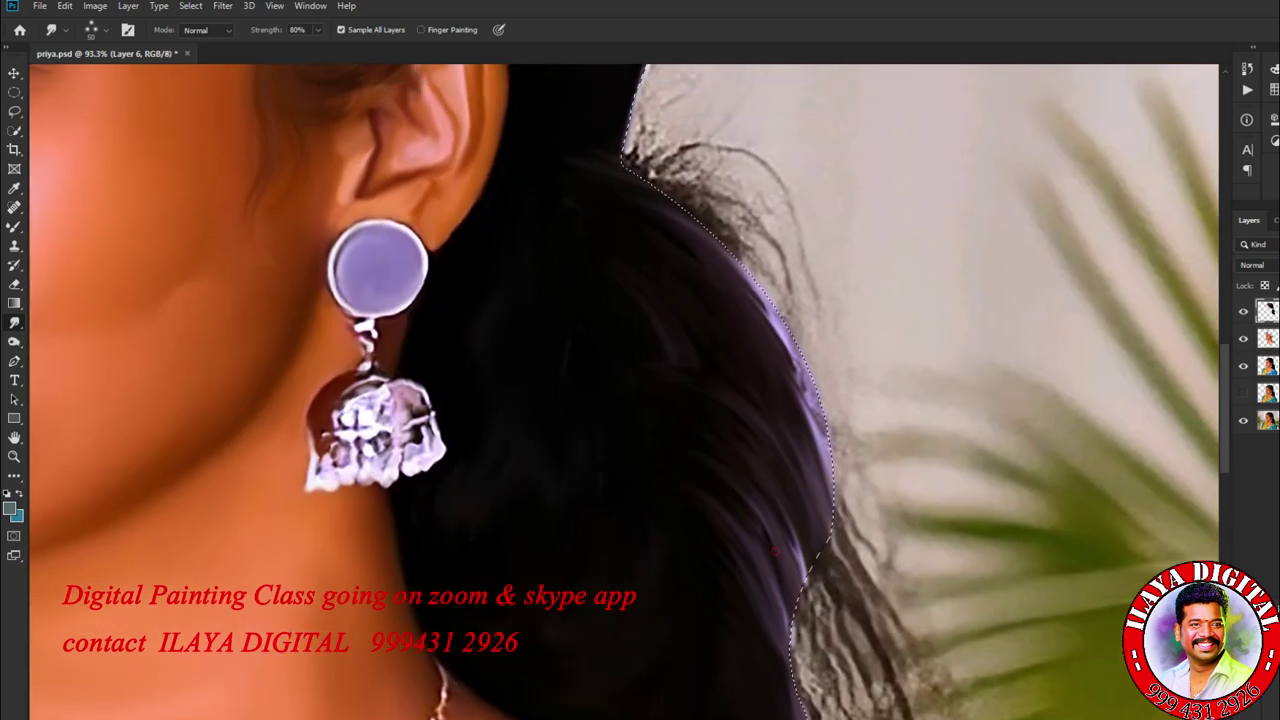
mouse_move(740, 260)
left_mouse_down()
mouse_move(800, 480)
mouse_move(810, 580)
mouse_move(768, 339)
left_mouse_up()
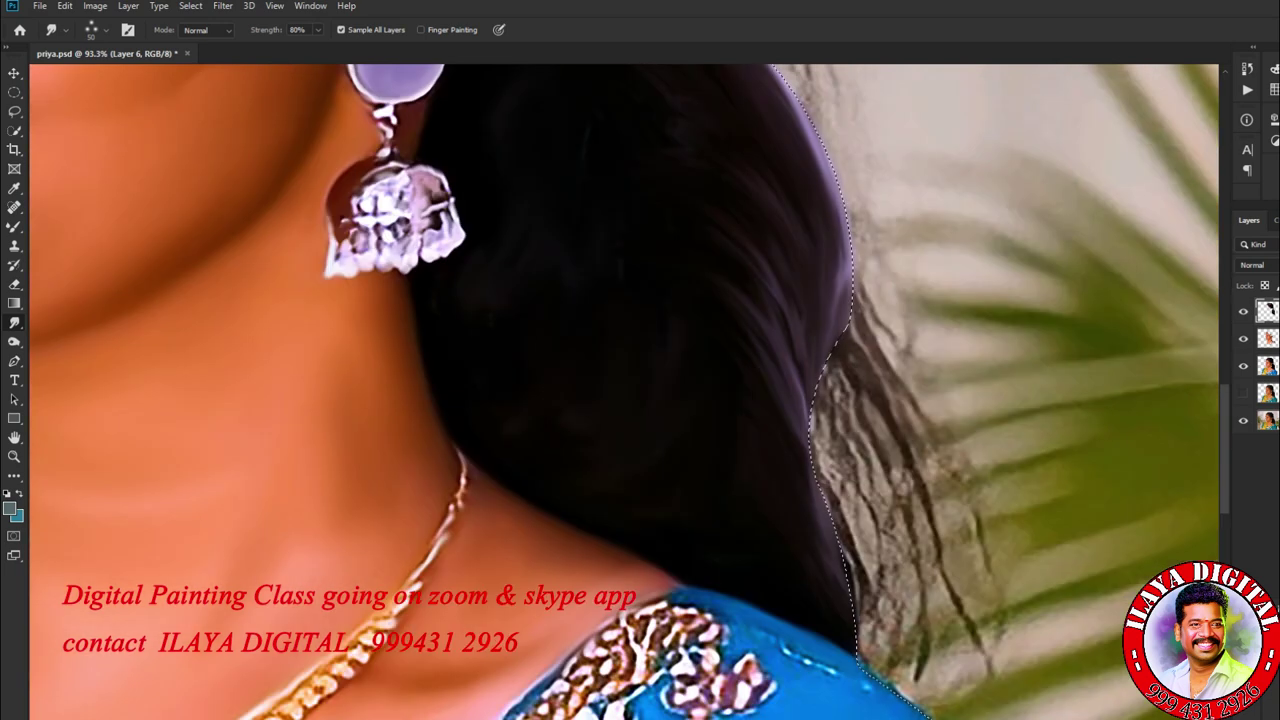
left_click_drag(740, 240, 835, 590)
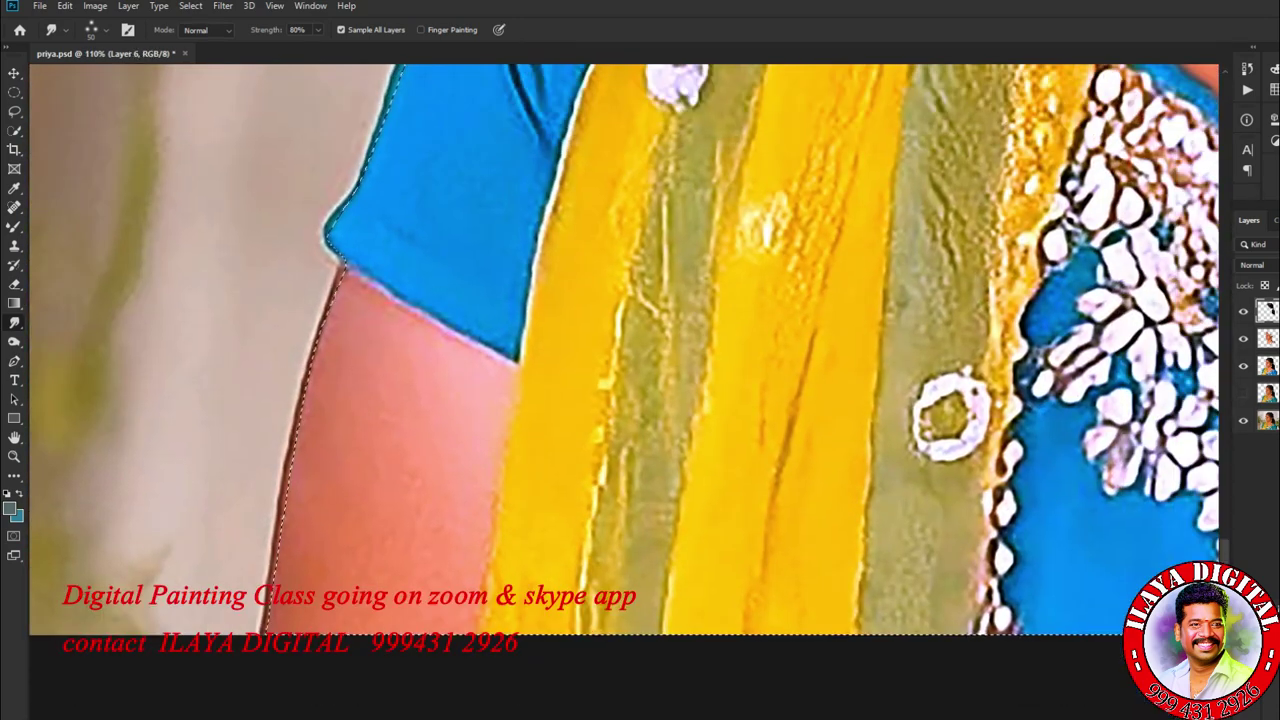
- Choose a 60-pixel soft round Smudge tip and smooth the skin of the upper arm below the blue sleeve
right_click(552, 318)
left_click(643, 578)
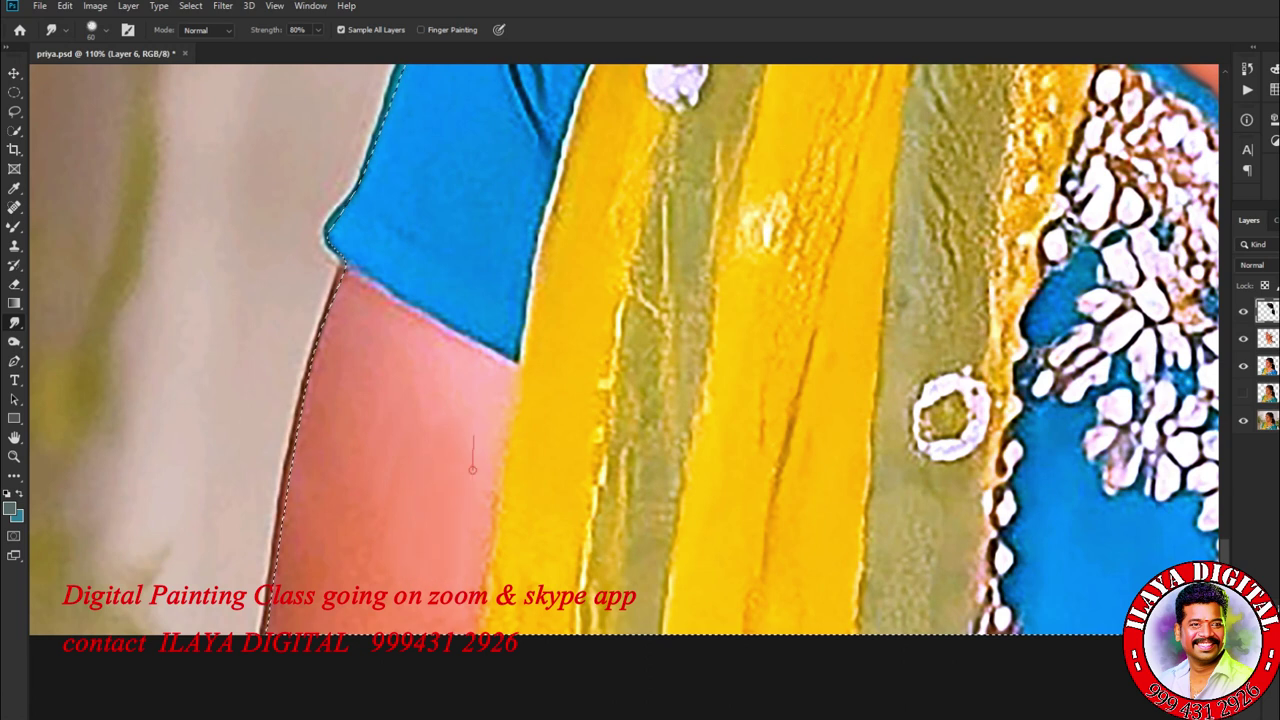
key("F5")
key("F5")
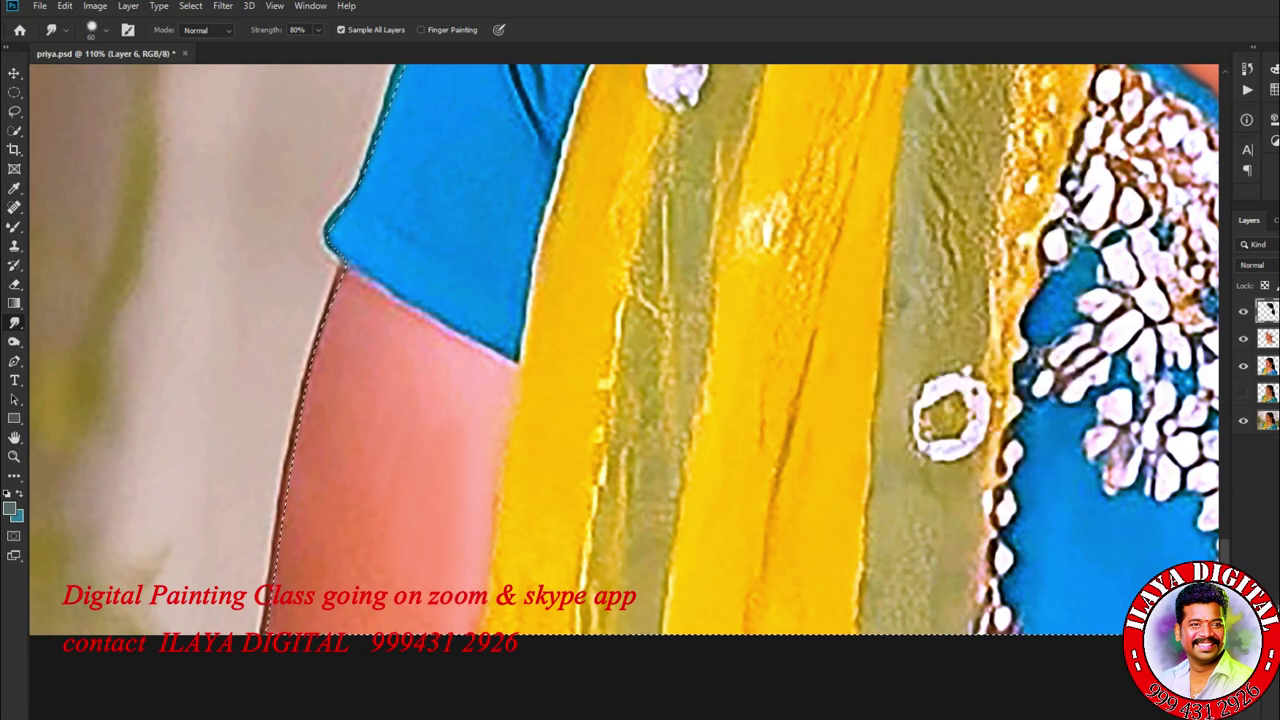
key("ctrl+alt+i")
type("30")
key("Escape")
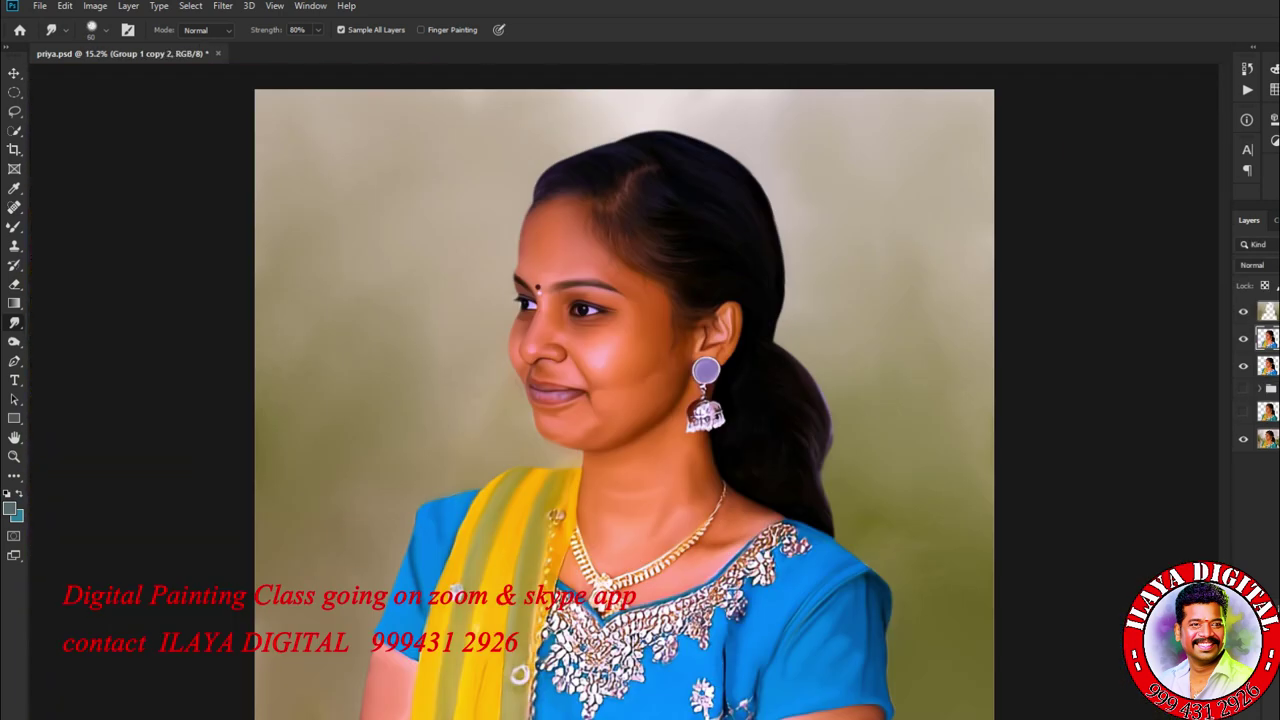
- Compare the portrait with the group's visibility switched, and apply a Color Balance adjustment to the painted figure layer
key("ctrl+comma")
scroll(753, 399, "up", 3)
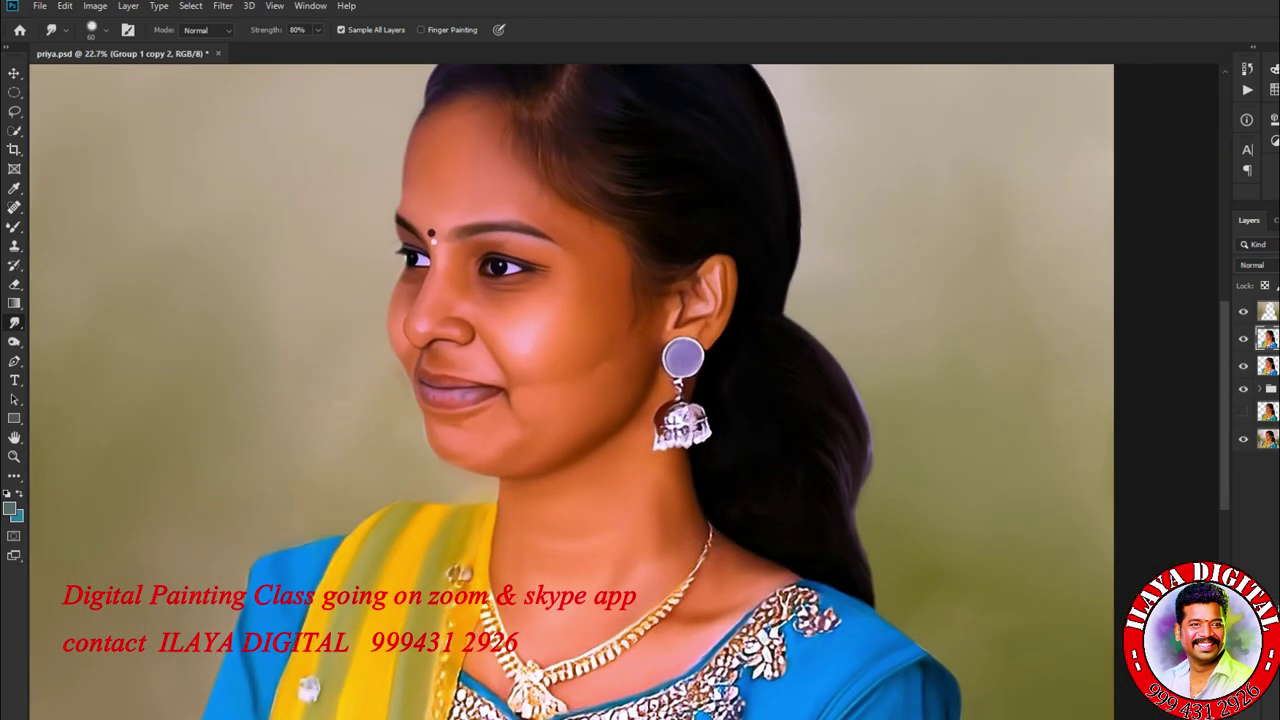
scroll(680, 390, "up", 2)
scroll(680, 390, "down", 3)
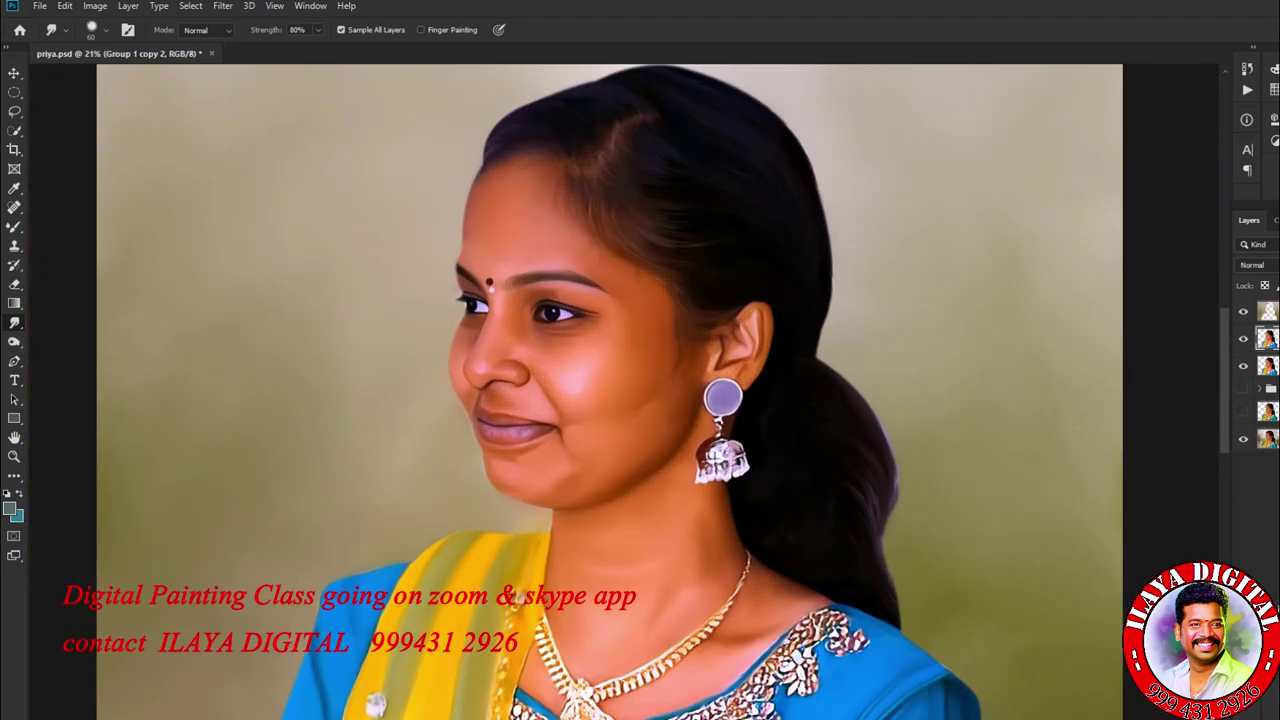
key("ctrl+b")
key("ctrl+1")
key("ctrl+3")
key("Return")
- Increase the figure layer's contrast with Levels, setting the RGB black input to 7 and the white input to 240
key("ctrl+l")
key("Up")
key("Up")
key("Up")
key("Up")
key("Up")
key("Up")
key("Up")
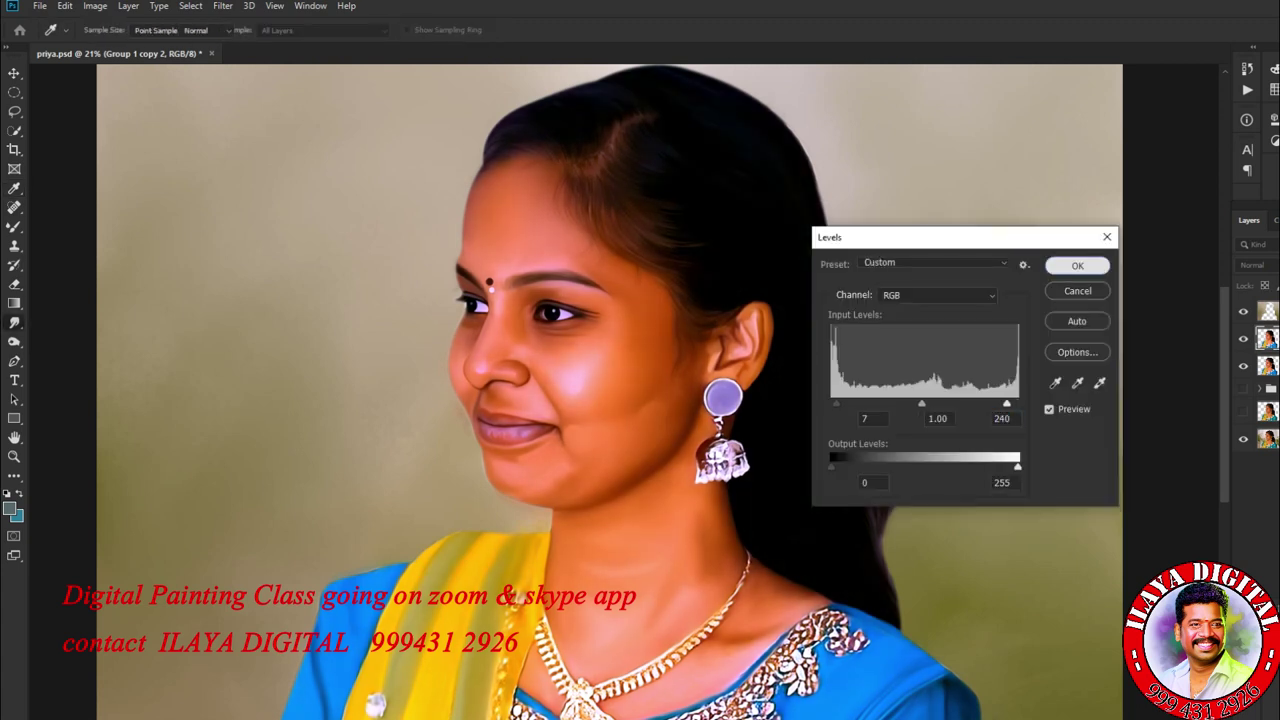
key("Return")
- Refine the figure layer's colours with a further Levels adjustment on the blue channel and clear the selection
key("alt+s")
key("c")
key("Up")
key("Up")
key("Return")
key("Return")
key("ctrl+l")
key("alt+5")
key("Return")
key("ctrl+d")
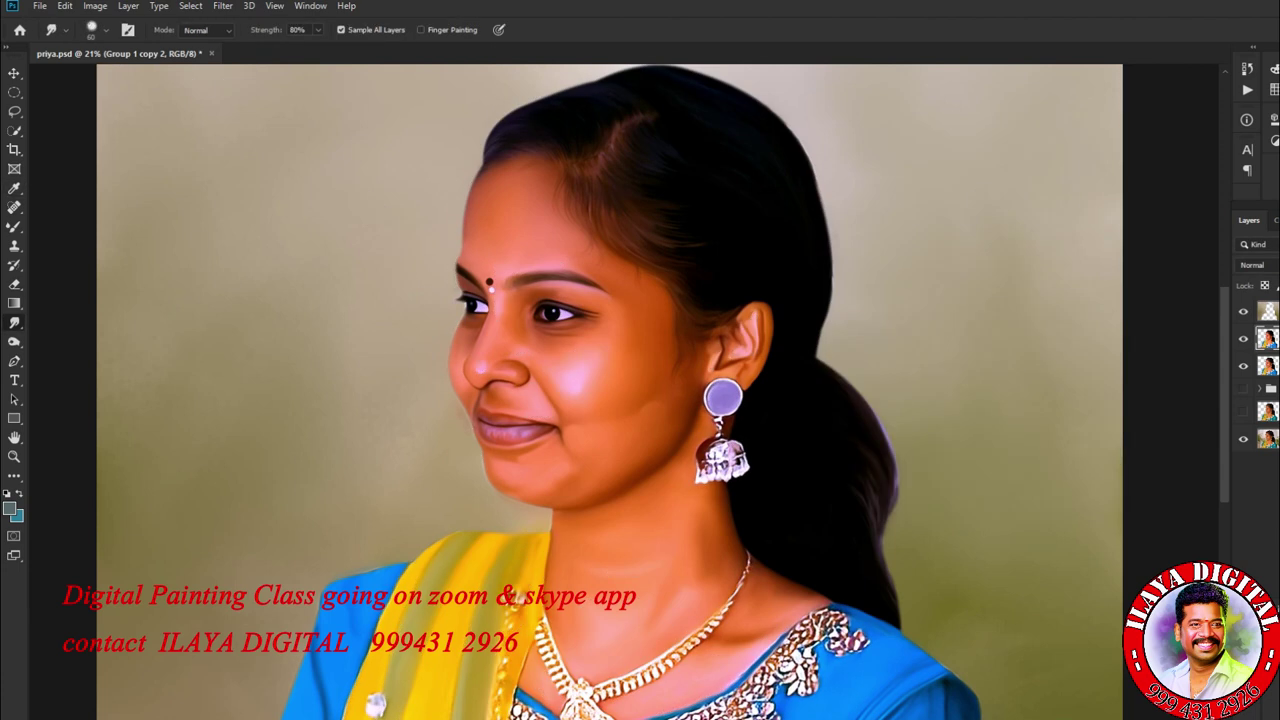
- Outline the lips with the Lasso and feather the selection by 10 pixels
scroll(546, 441, "up", 5)
key("l")
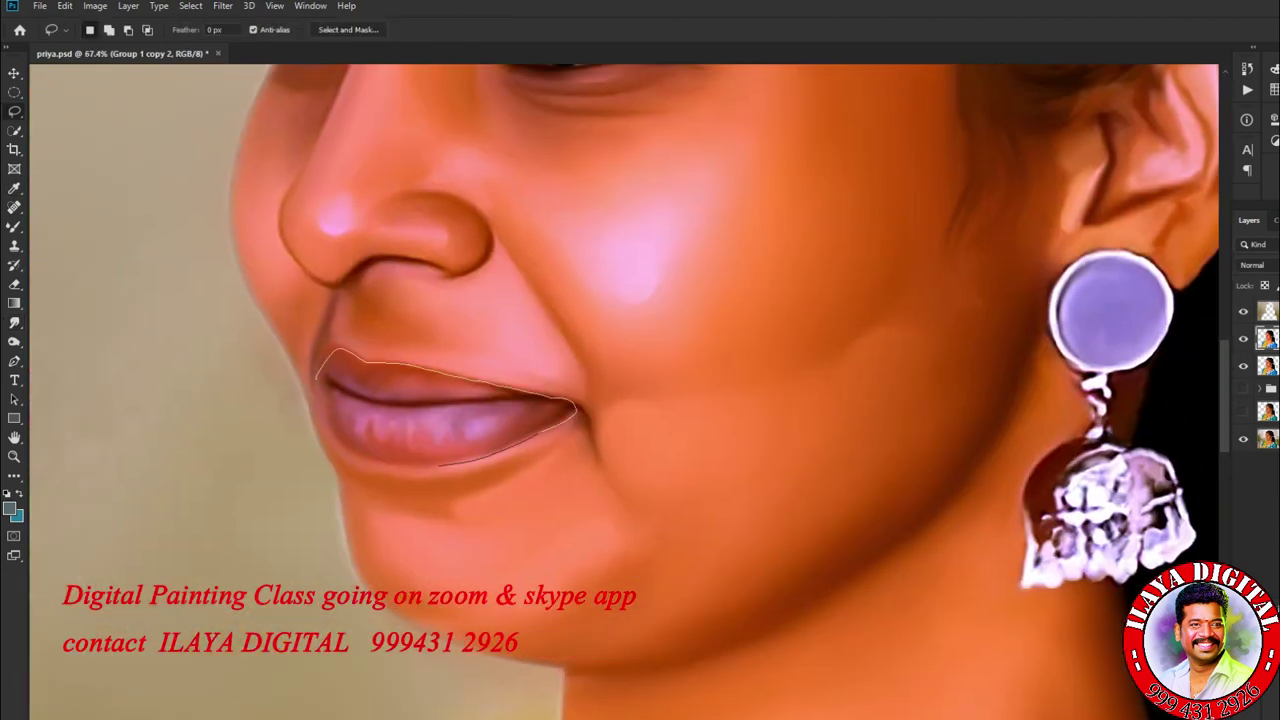
key("shift+F6")
type("10")
key("Return")
- Deepen and tint the selected lips with Levels, setting the RGB black input to 21 and adjusting the Green channel, and deselect
key("ctrl+l")
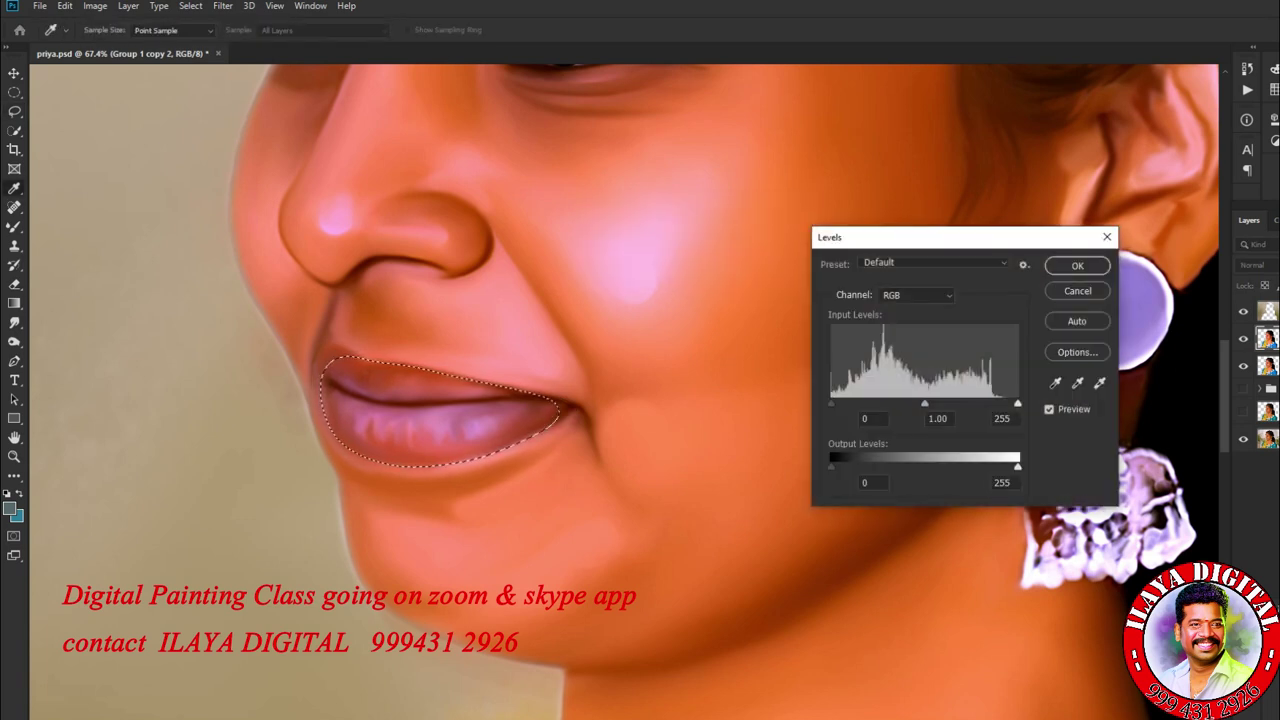
type("21")
left_click(917, 295)
left_click(900, 331)
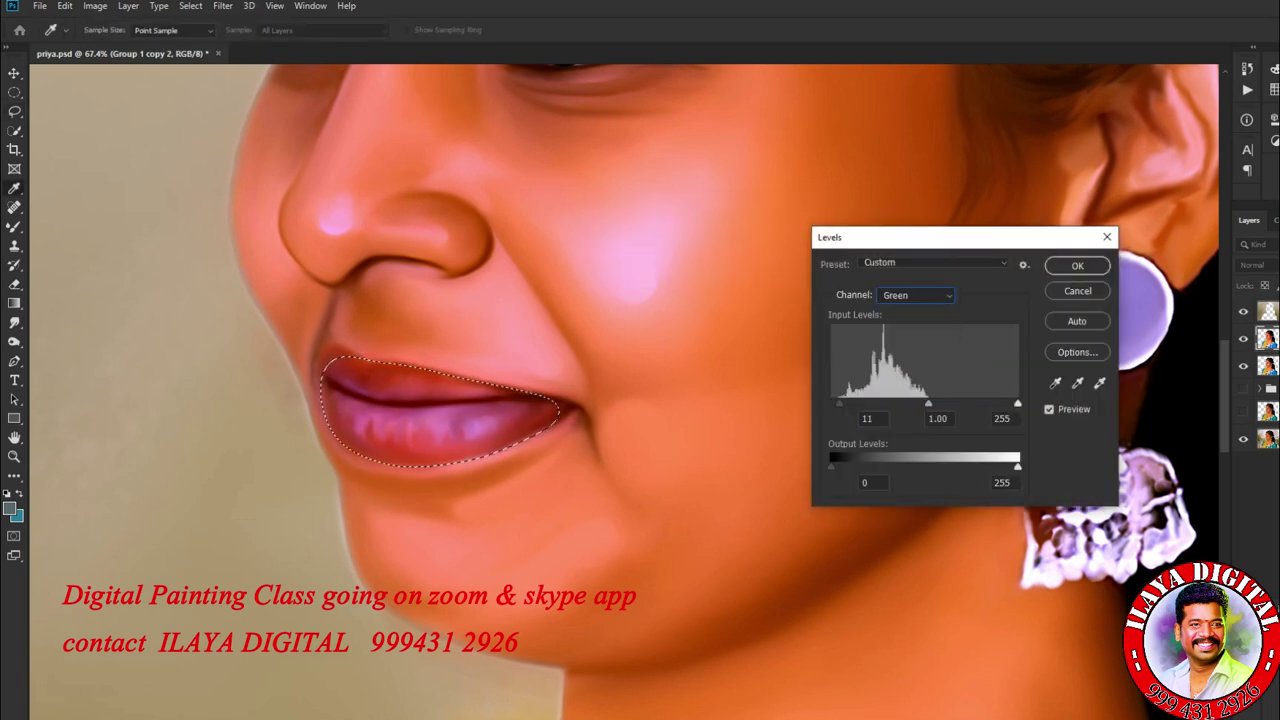
key("Up")
key("Tab")
key("Tab")
key("Tab")
type("239")
key("Return")
key("ctrl+d")
scroll(640, 390, "down", 5)
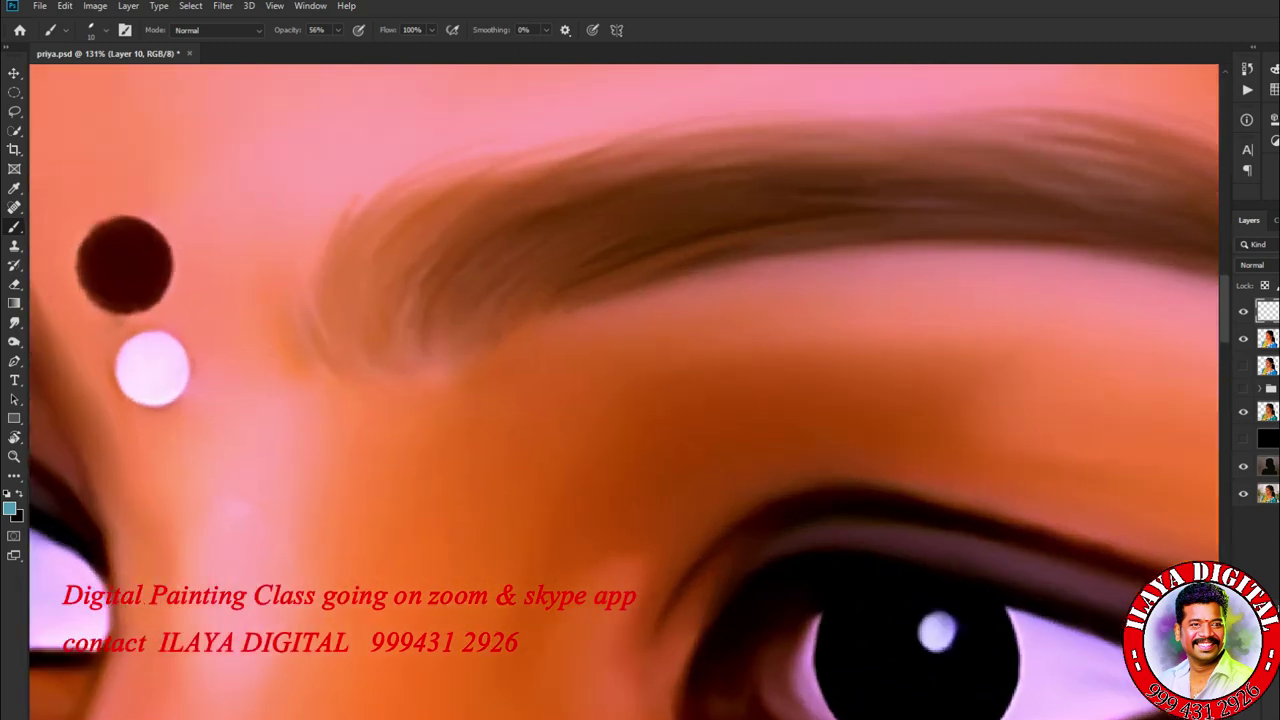
- Paint fine teal-grey hair strands along the eyebrow on Layer 10 with a 10-pixel brush at 56% opacity
scroll(640, 390, "up", 3)
left_click_drag(700, 300, 790, 400)
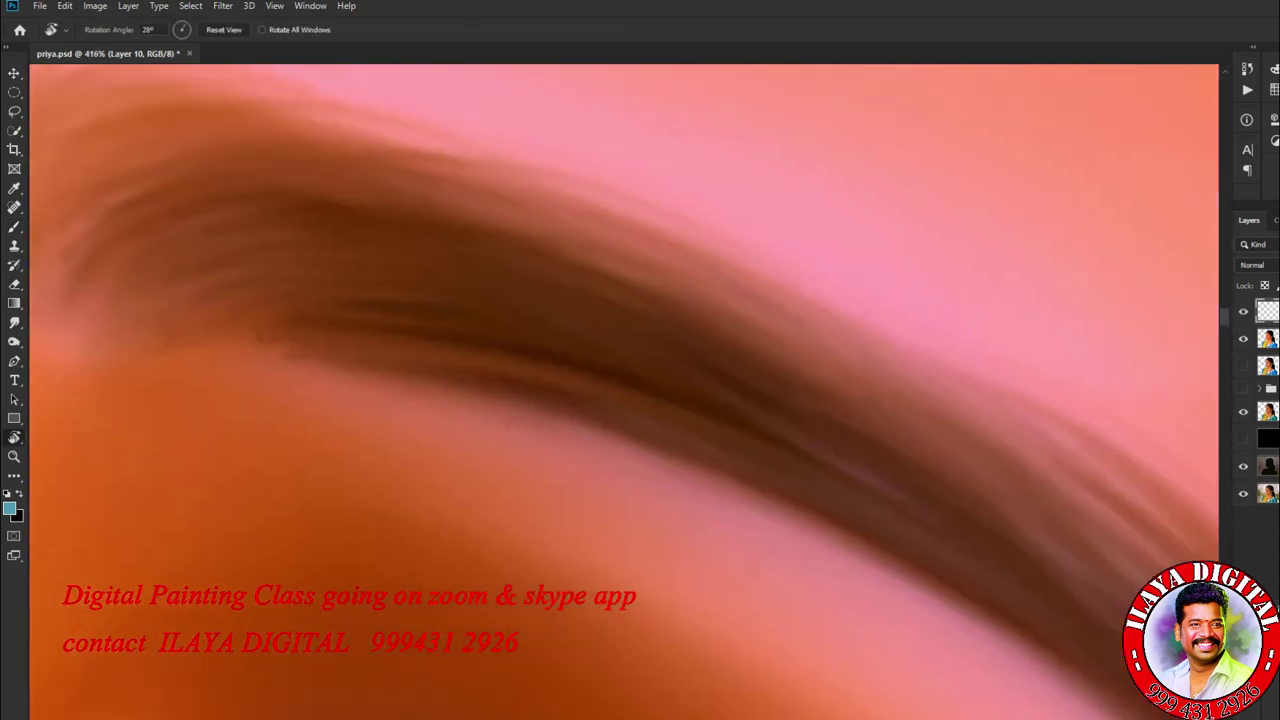
scroll(640, 390, "down", 2)
left_click_drag(560, 380, 780, 460)
left_click_drag(600, 400, 760, 440)
left_click_drag(760, 300, 640, 420)
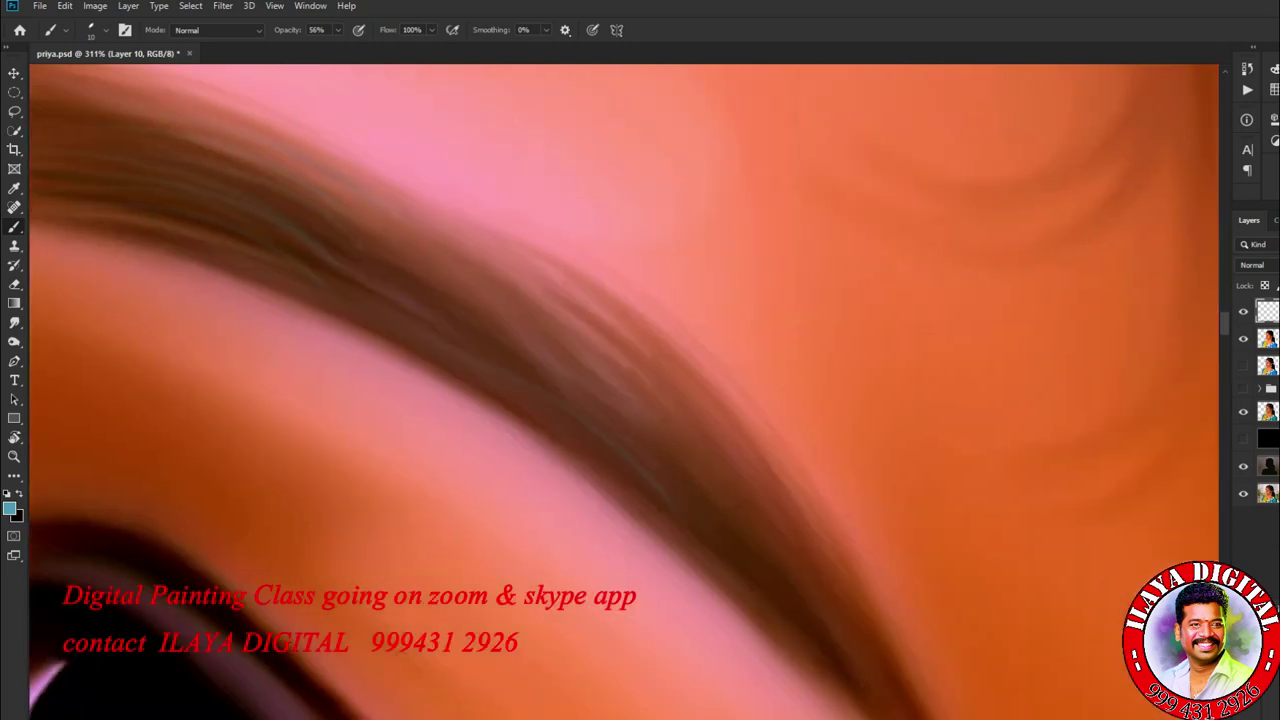
left_click_drag(640, 390, 520, 460)
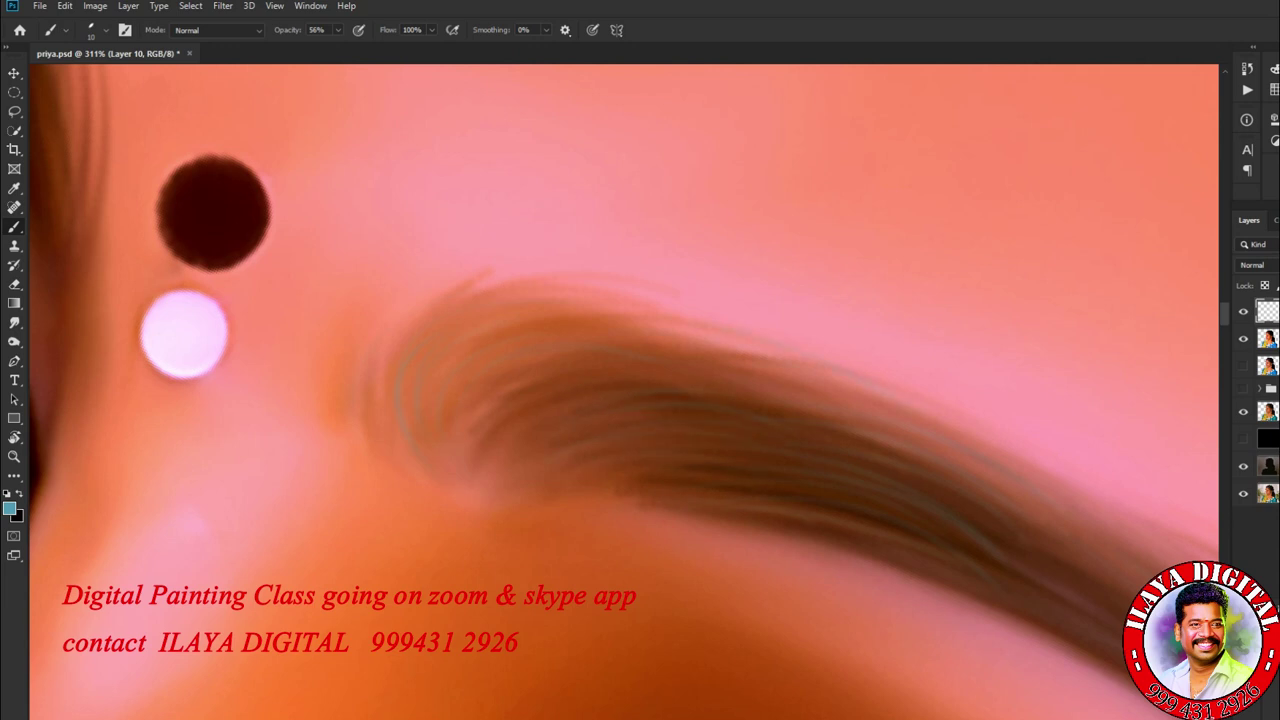
left_click_drag(640, 400, 600, 440)
- Swap the foreground colour to black and paint thin dark hair strands over the eyebrow
key("x")
left_click_drag(640, 400, 600, 440)
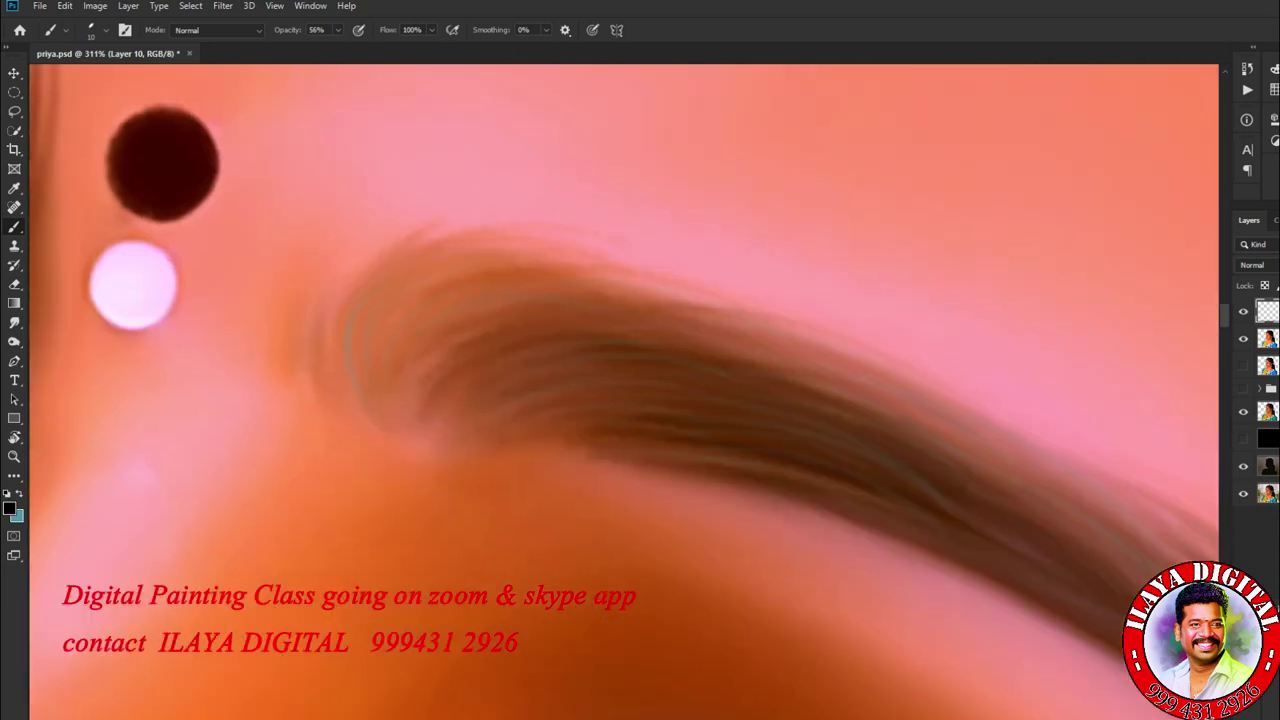
left_click_drag(400, 260, 540, 330)
left_click_drag(600, 440, 640, 380)
left_click_drag(580, 210, 810, 400)
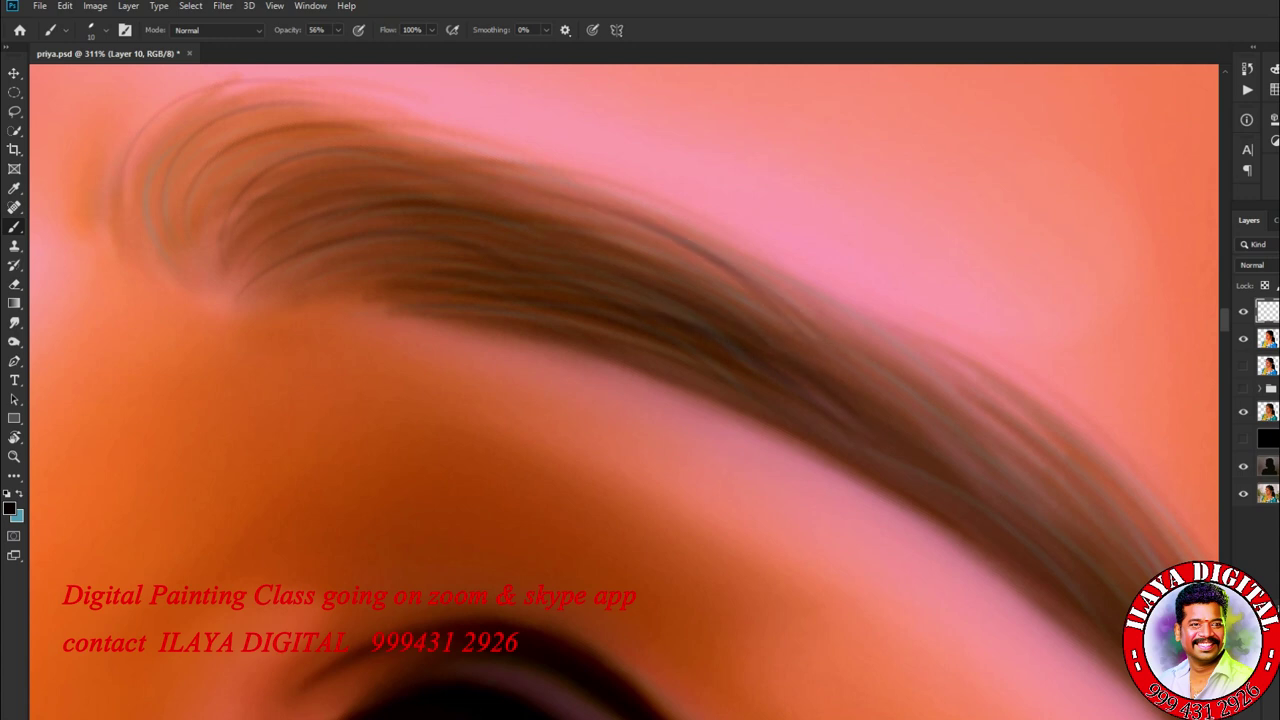
- Paint fine teal-grey and black hair strands along the far eyebrow with the 10-pixel brush at 56% opacity
left_click_drag(640, 400, 600, 440)
left_click_drag(700, 230, 790, 370)
mouse_move(600, 440)
left_mouse_down()
mouse_move(640, 380)
mouse_move(560, 420)
mouse_move(600, 380)
left_mouse_up()
mouse_move(440, 302)
left_mouse_down()
mouse_move(478, 420)
mouse_move(576, 600)
left_mouse_up()
left_click_drag(640, 500, 717, 518)
key("x")
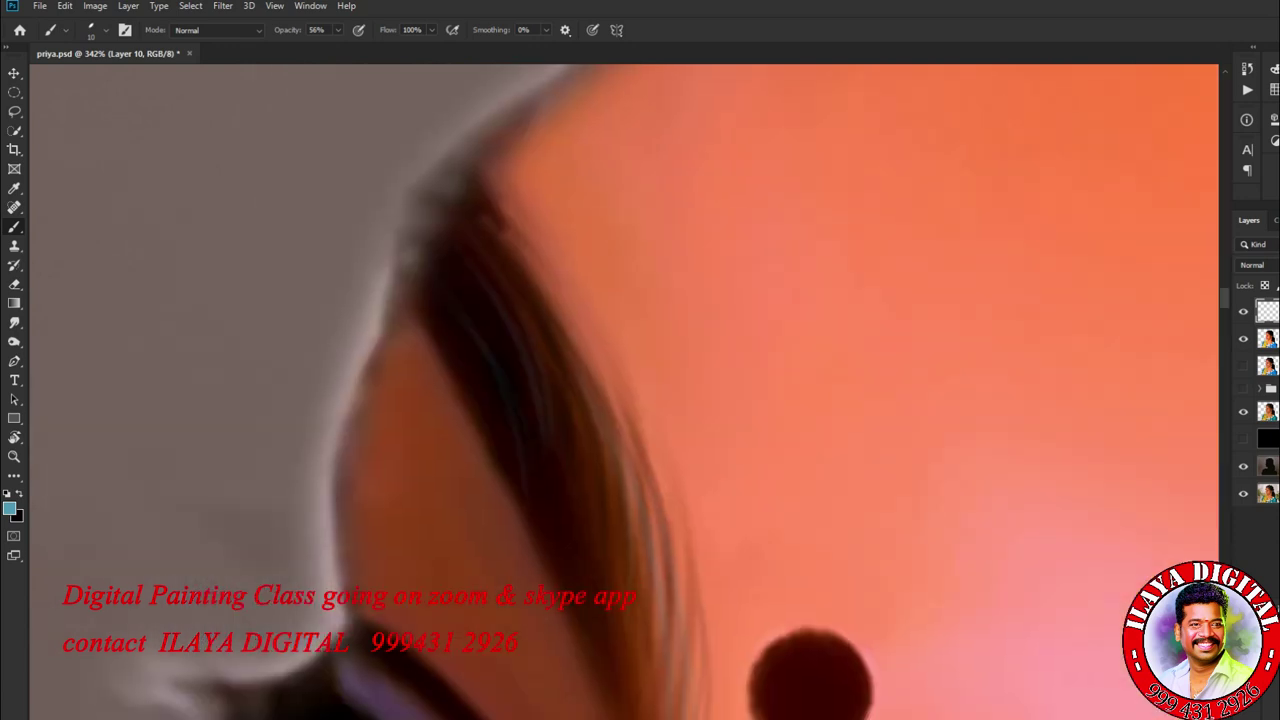
left_click_drag(640, 400, 700, 320)
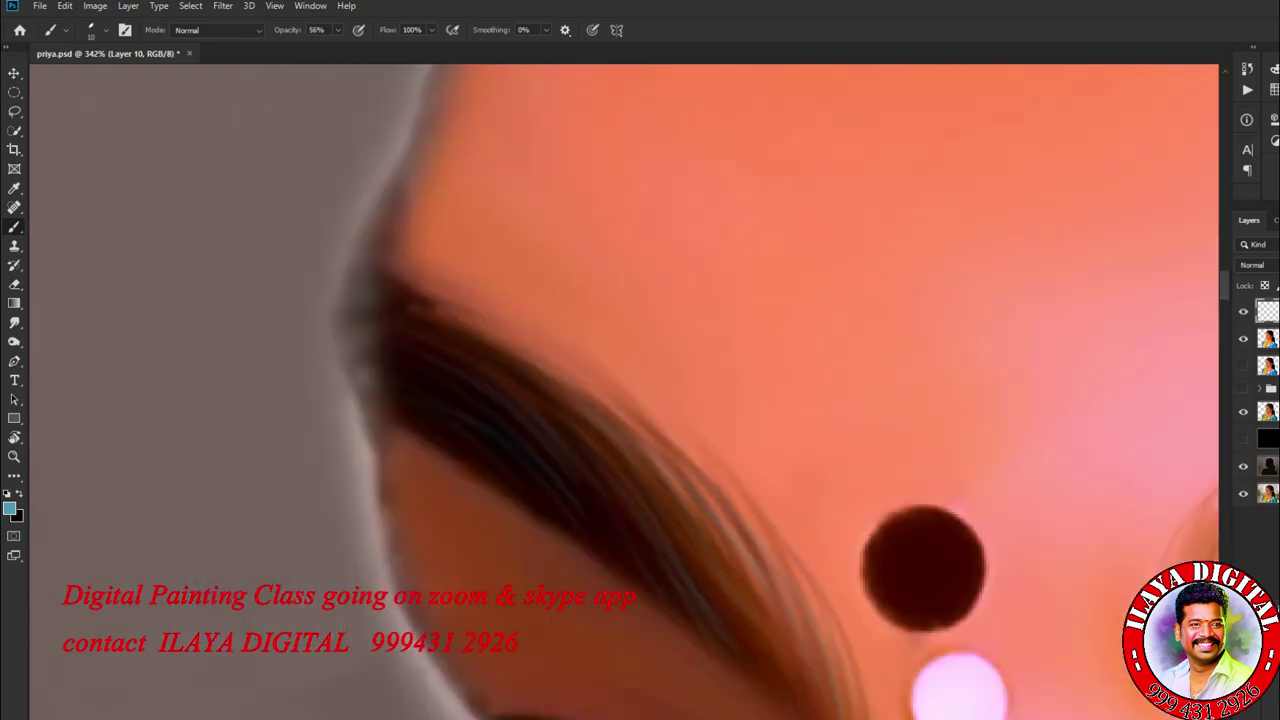
left_click_drag(640, 400, 660, 380)
left_click_drag(660, 500, 403, 142)
left_click_drag(500, 400, 719, 397)
key("x")
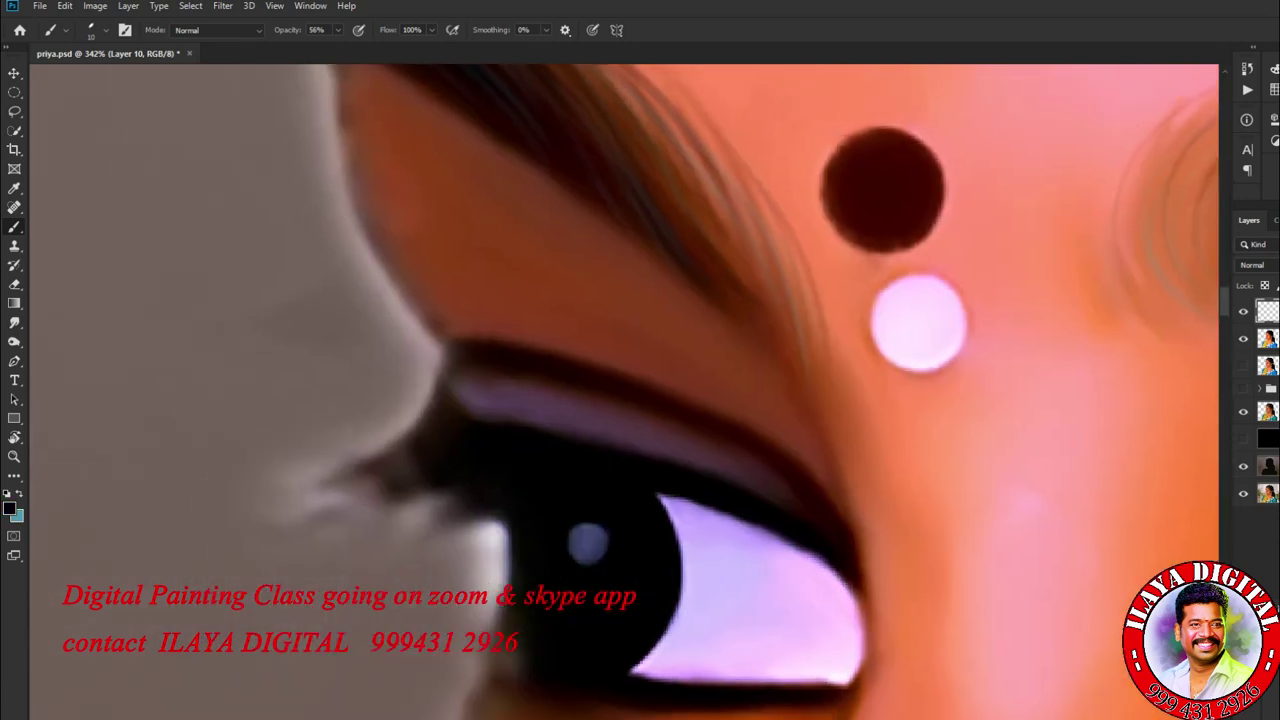
- Paint thin curved black eyelashes extending outward from the far eye's outer corner
left_click_drag(418, 468, 265, 458)
left_click_drag(390, 500, 240, 472)
left_click_drag(414, 490, 300, 466)
left_click_drag(458, 530, 330, 502)
left_click_drag(502, 550, 425, 522)
mouse_move(690, 514)
left_mouse_down()
mouse_move(714, 546)
mouse_move(766, 566)
left_mouse_up()
left_click_drag(790, 554, 802, 570)
left_click_drag(698, 512, 716, 528)
mouse_move(404, 462)
left_mouse_down()
mouse_move(268, 408)
mouse_move(304, 390)
left_mouse_up()
- Try to paint fine dark lashes along the near eye's upper and lower lids with a 15-pixel brush
left_click_drag(640, 400, 380, 385)
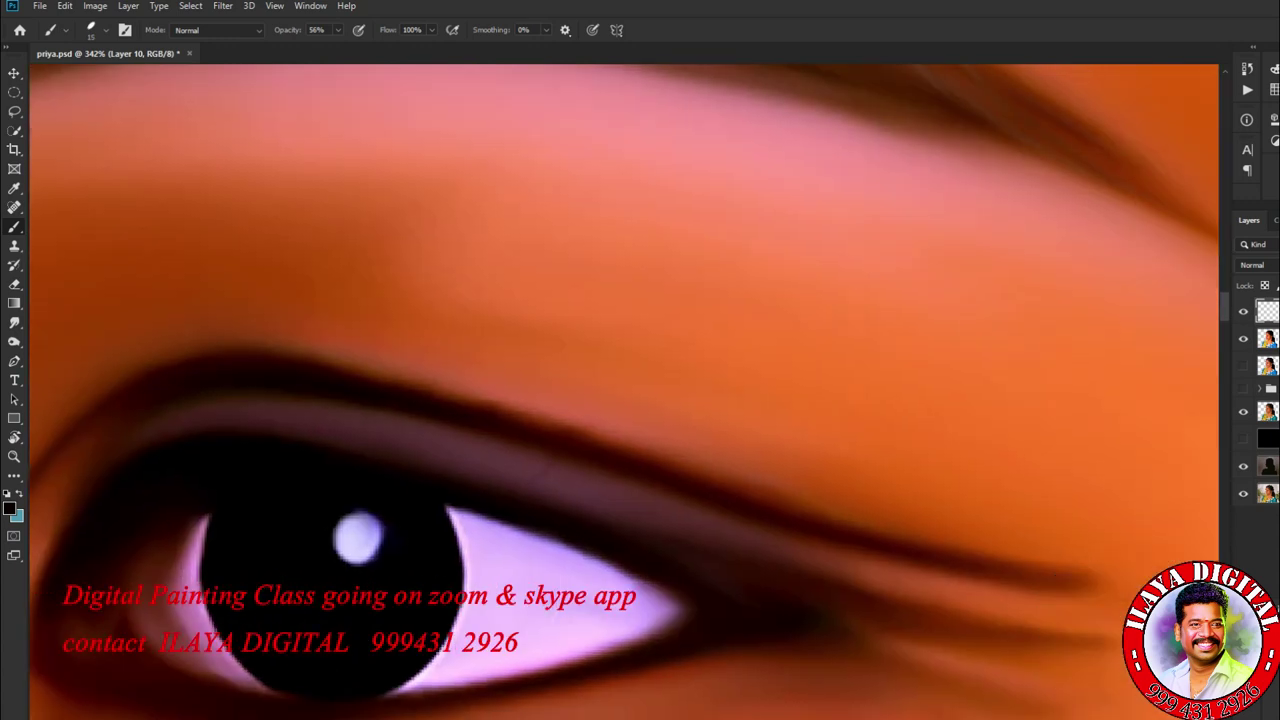
left_click_drag(868, 455, 876, 530)
key("ctrl+z")
scroll(640, 400, "down", 6)
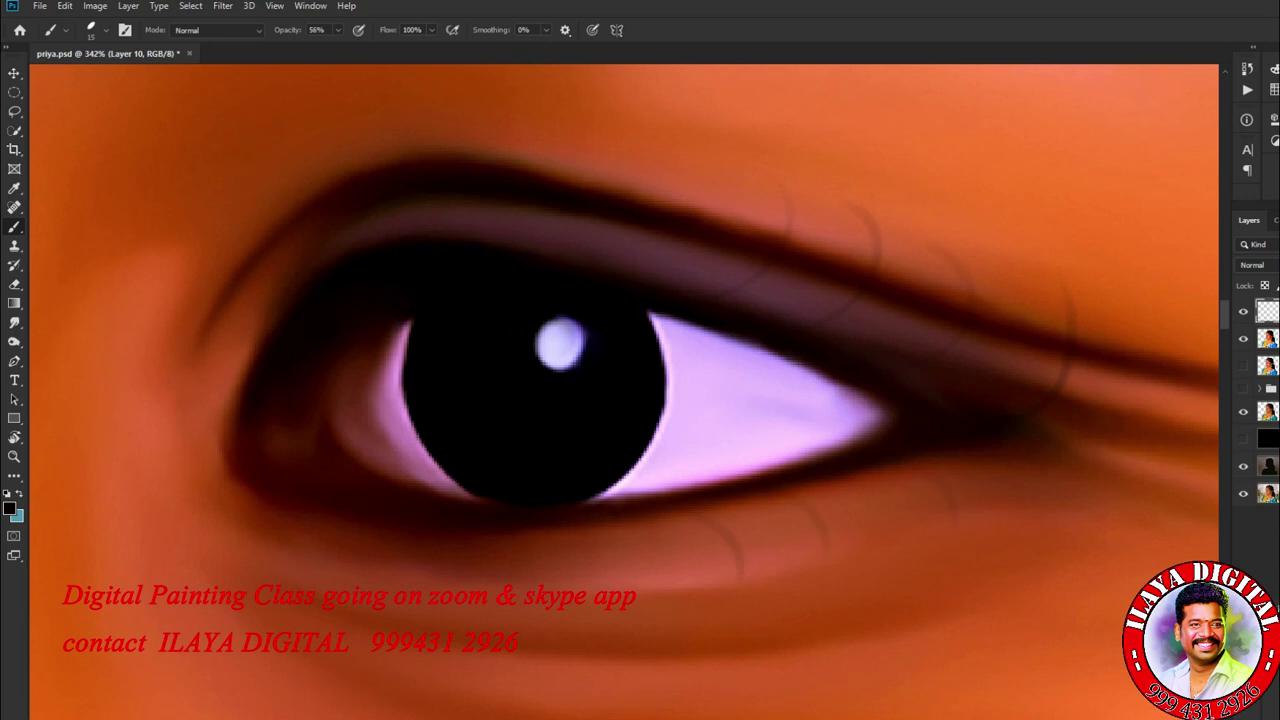
scroll(818, 640, "up", 3)
- Paint thin black wisps of loose hair in front of the ear, at the temple and over the forehead
scroll(818, 640, "down", 3)
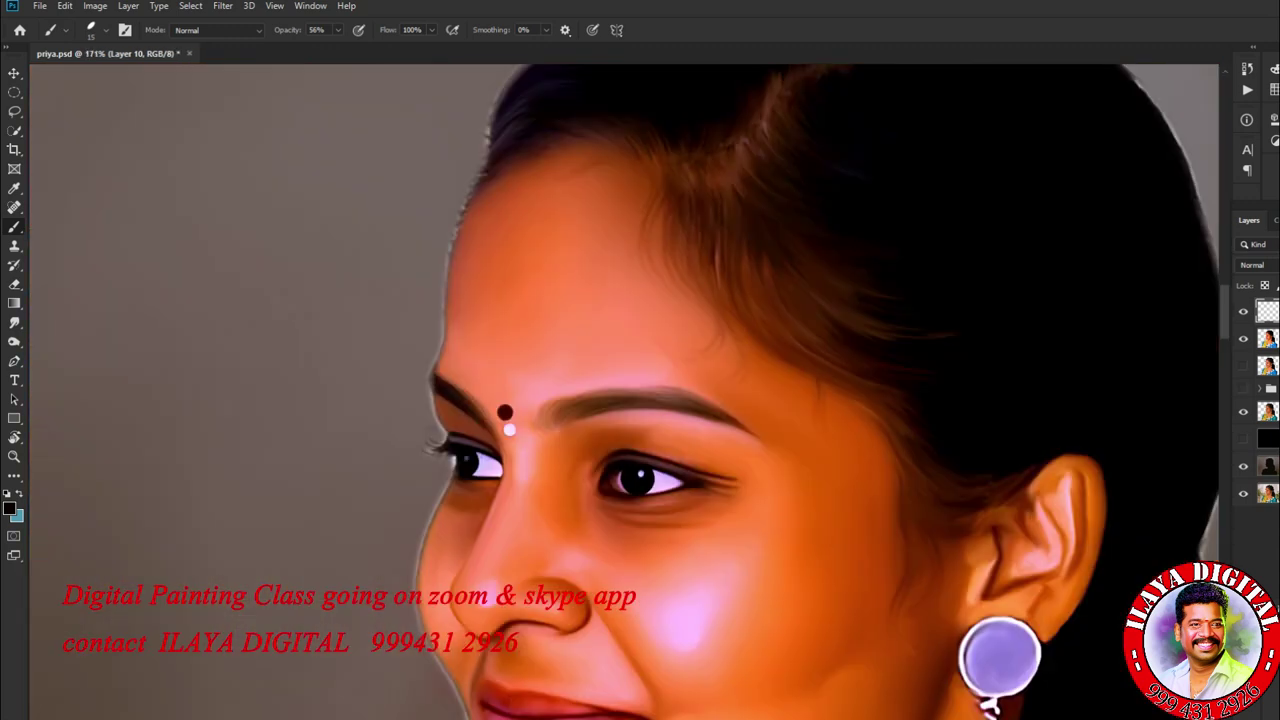
scroll(818, 640, "up", 3)
scroll(640, 400, "up", 1)
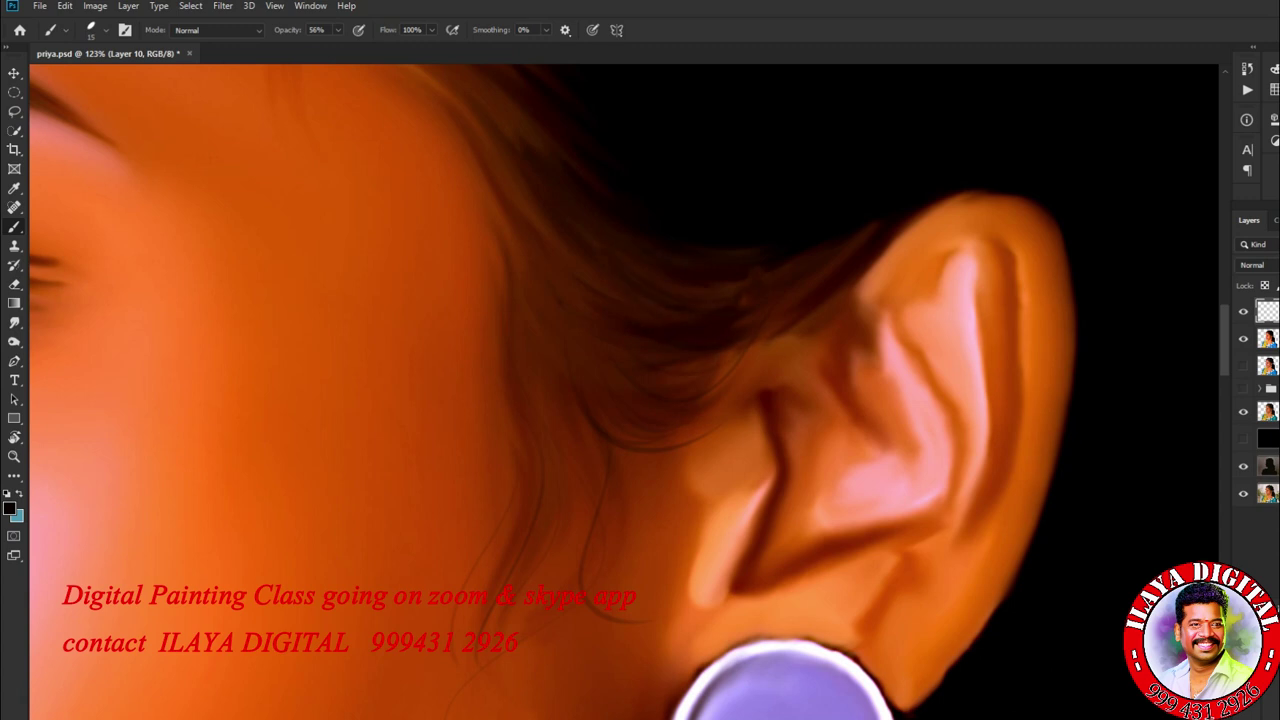
scroll(720, 505, "down", 3)
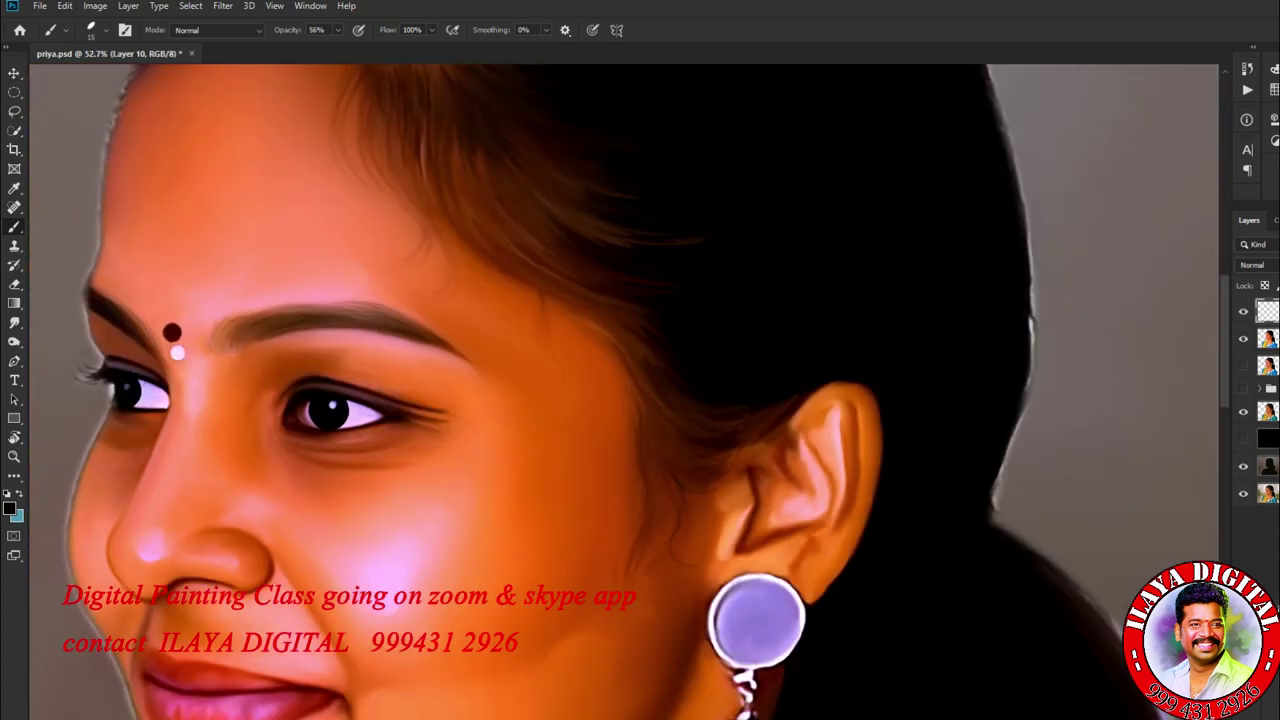
scroll(620, 390, "up", 2)
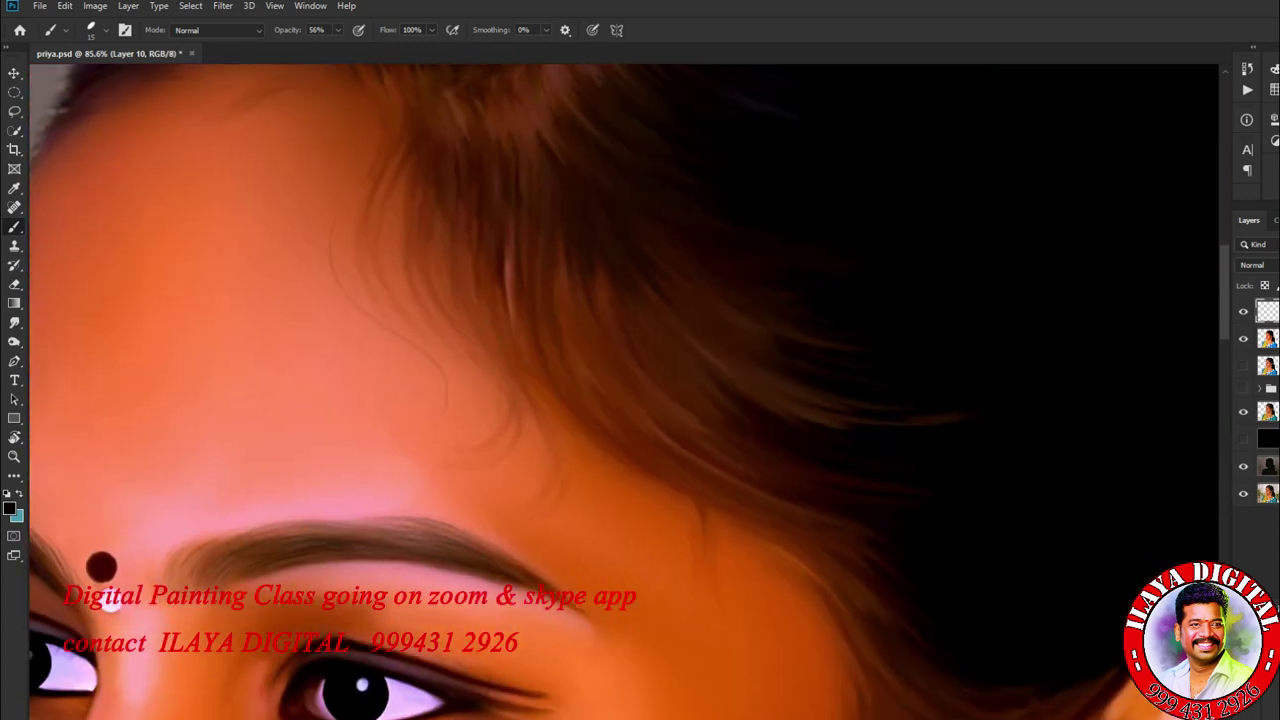
scroll(624, 392, "down", 3)
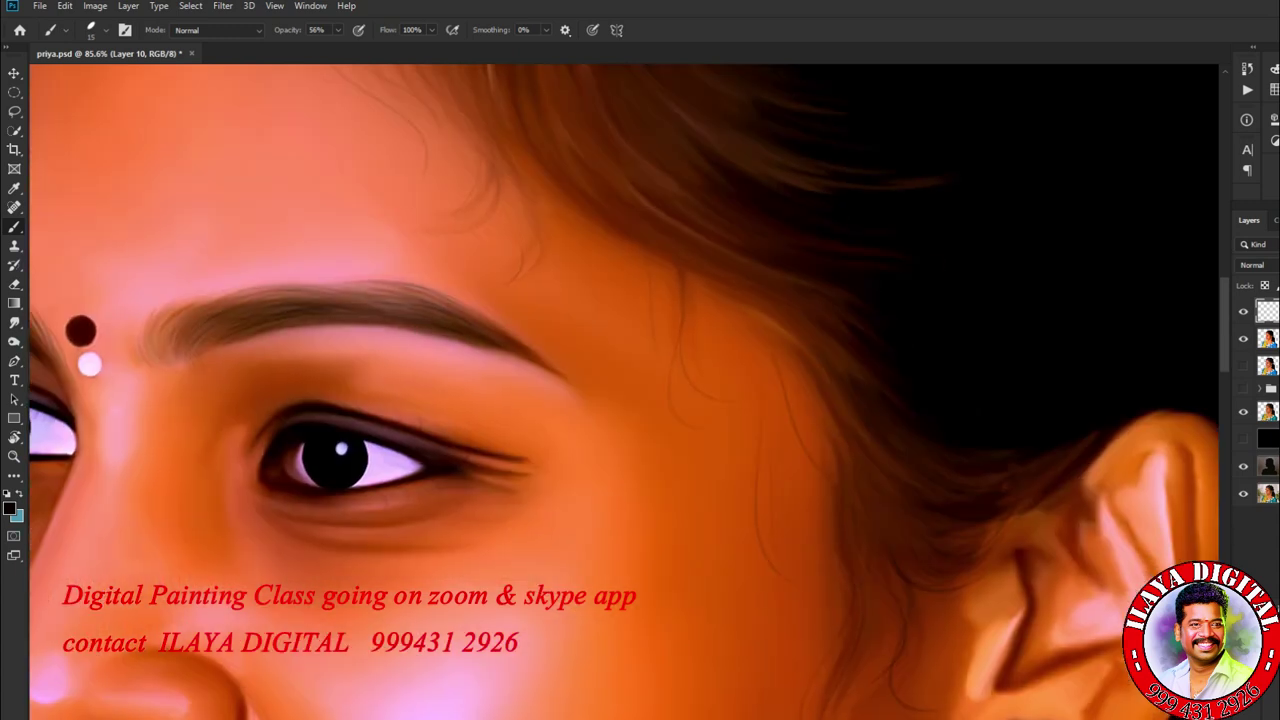
- Paint fine dark strands along the upper forehead hairline and through the swept hair below the parting
scroll(624, 392, "up", 5)
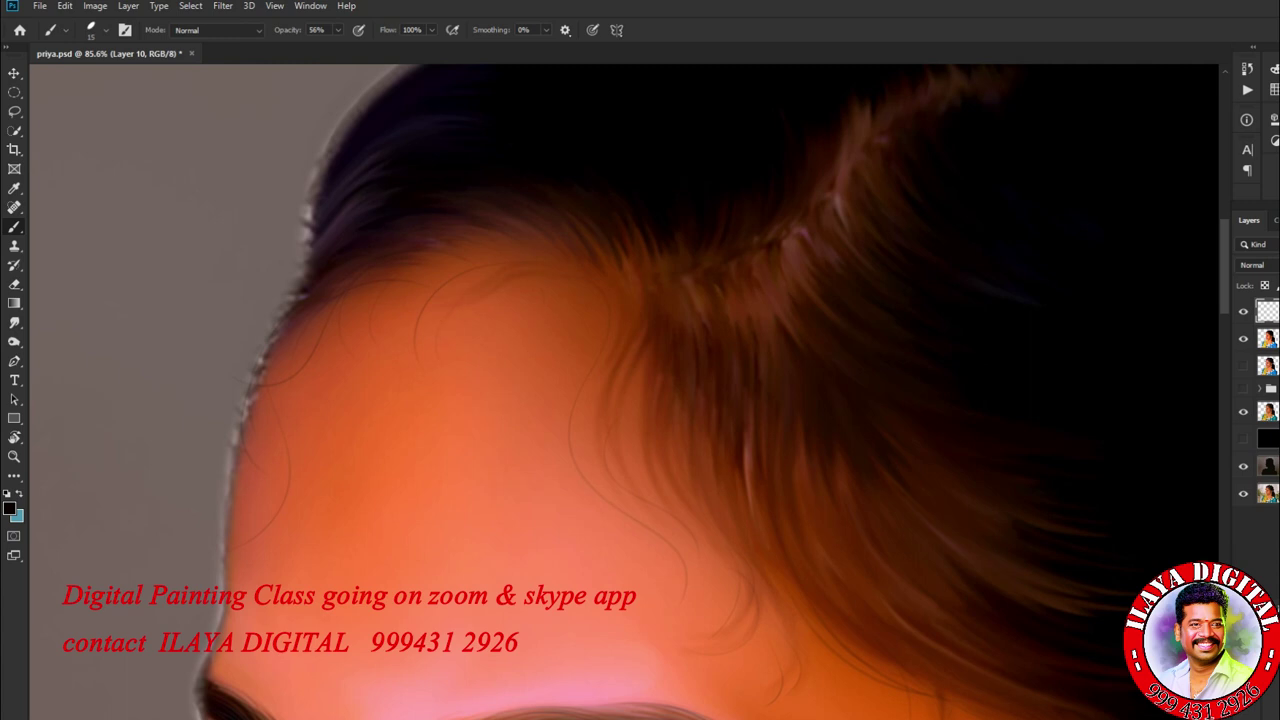
left_click_drag(612, 390, 592, 486)
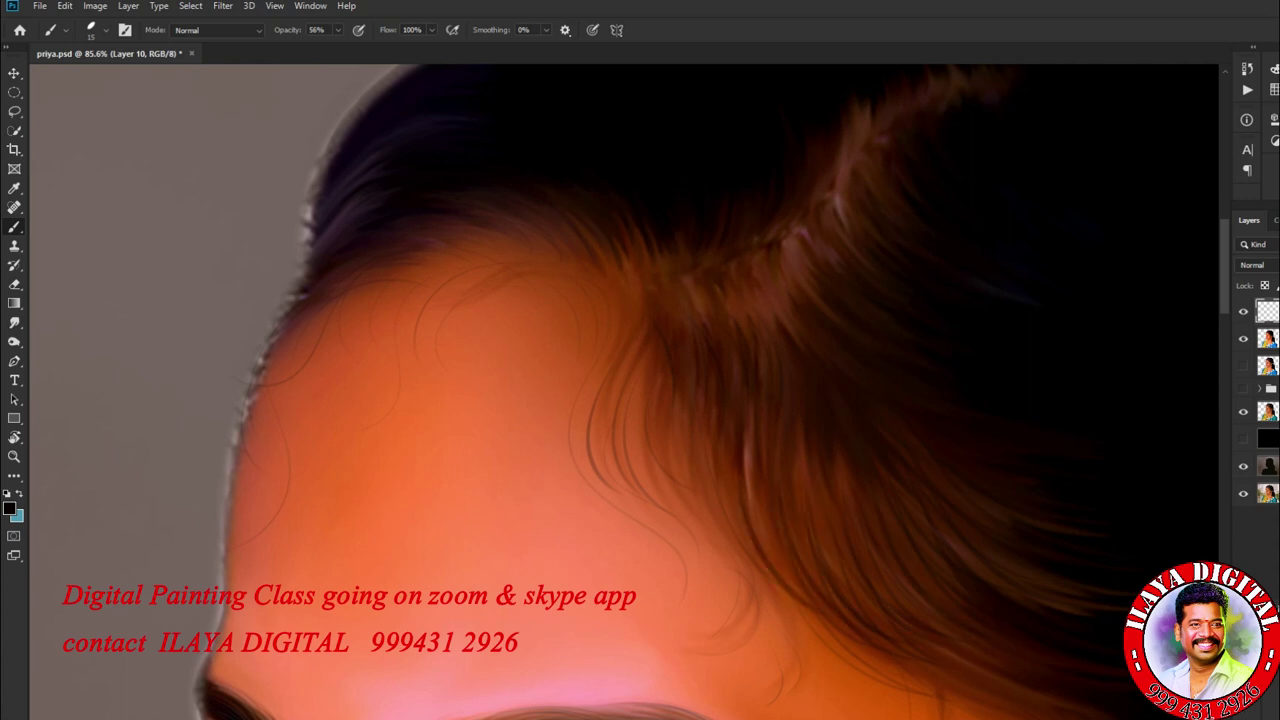
scroll(624, 392, "down", 4)
scroll(624, 392, "down", 1)
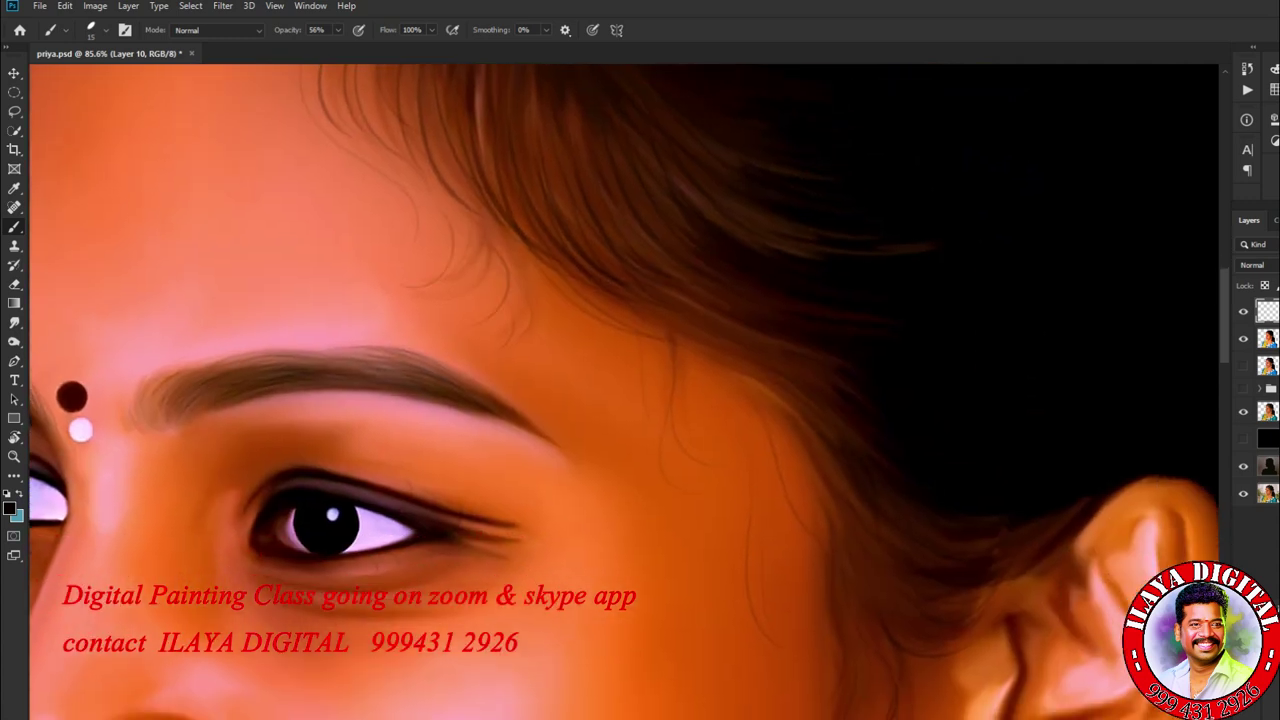
scroll(624, 392, "down", 5)
scroll(624, 392, "down", 2)
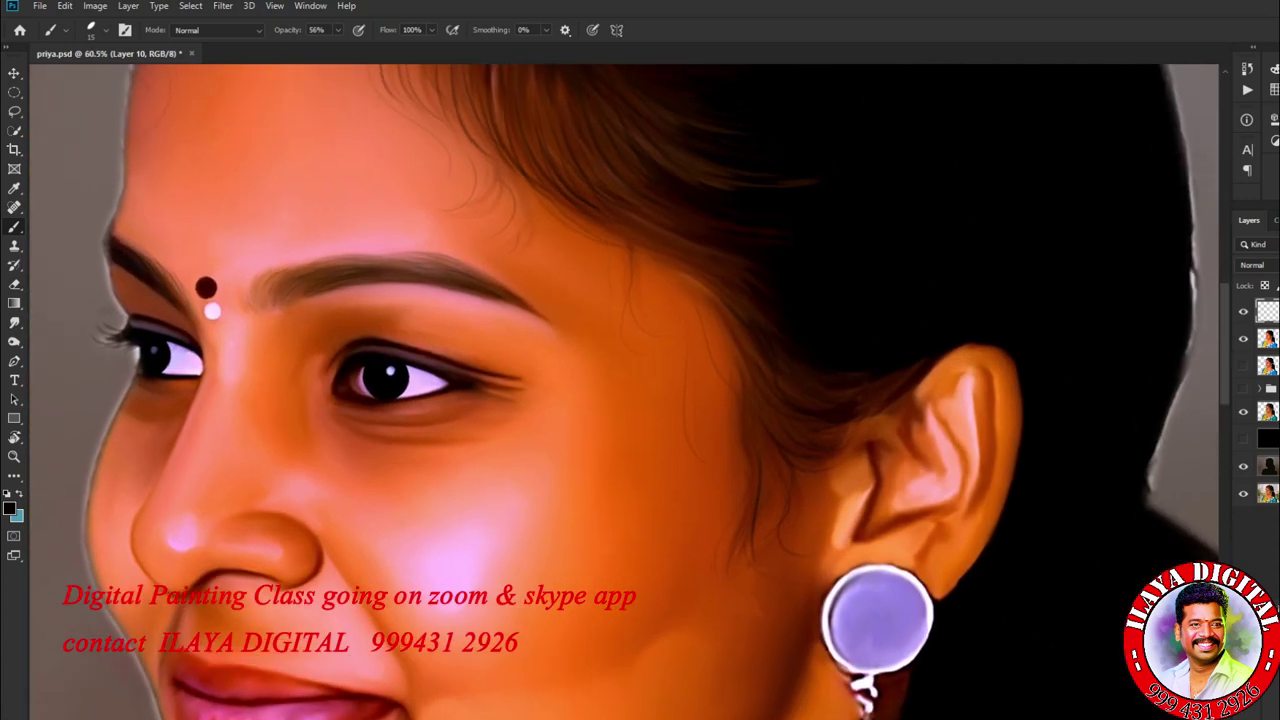
scroll(624, 392, "up", 5)
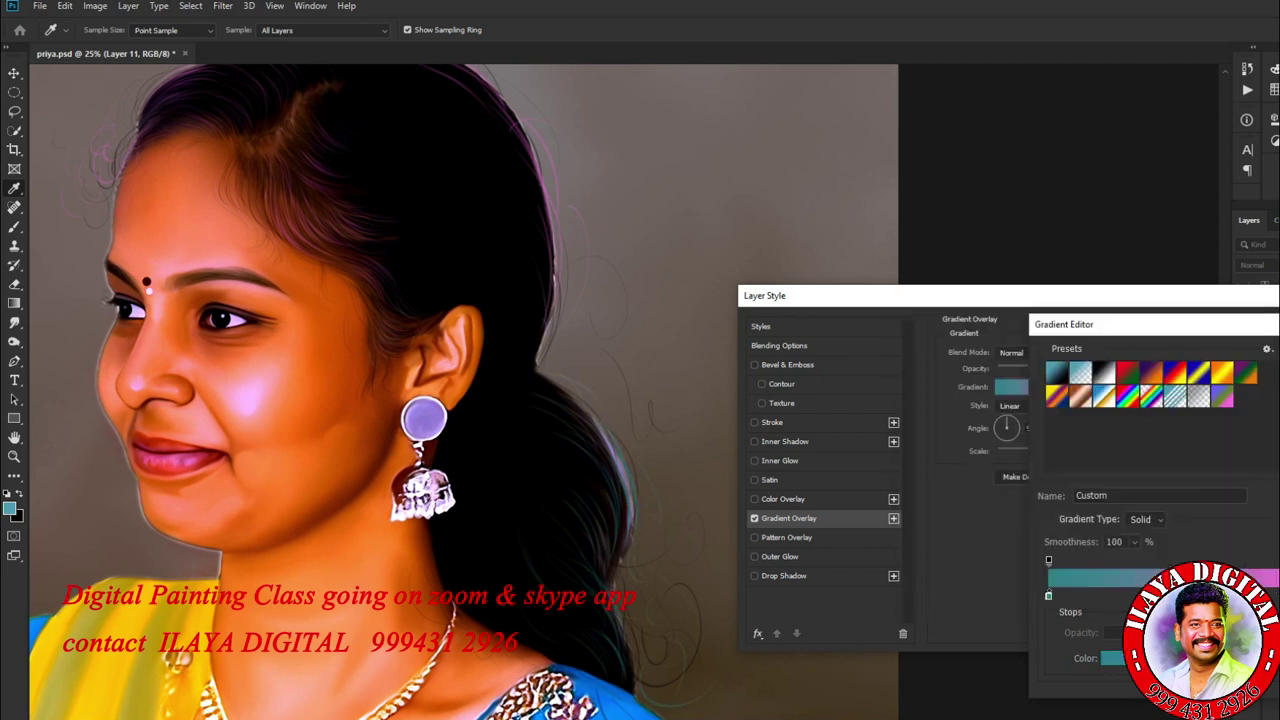
- Give the hair strands on Layer 11 a linear teal-to-pink Gradient Overlay and adjust its angle
key("Return")
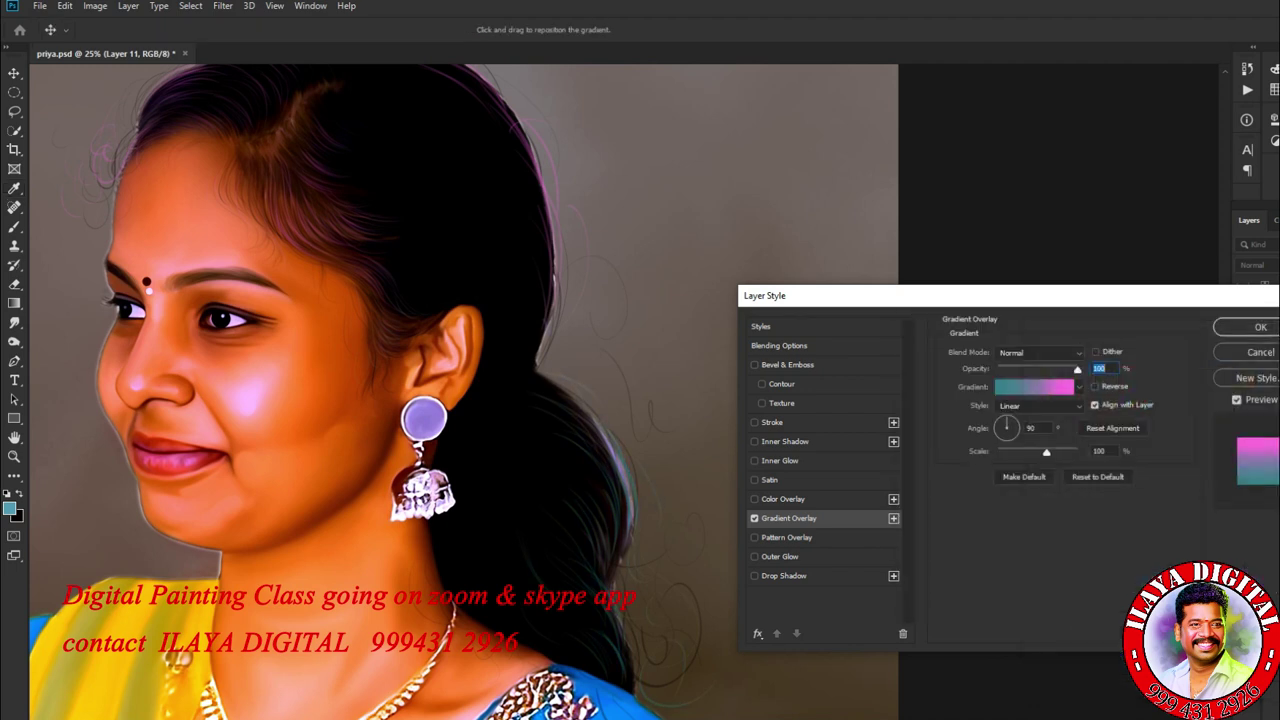
left_click(997, 427)
left_click_drag(997, 423, 1007, 418)
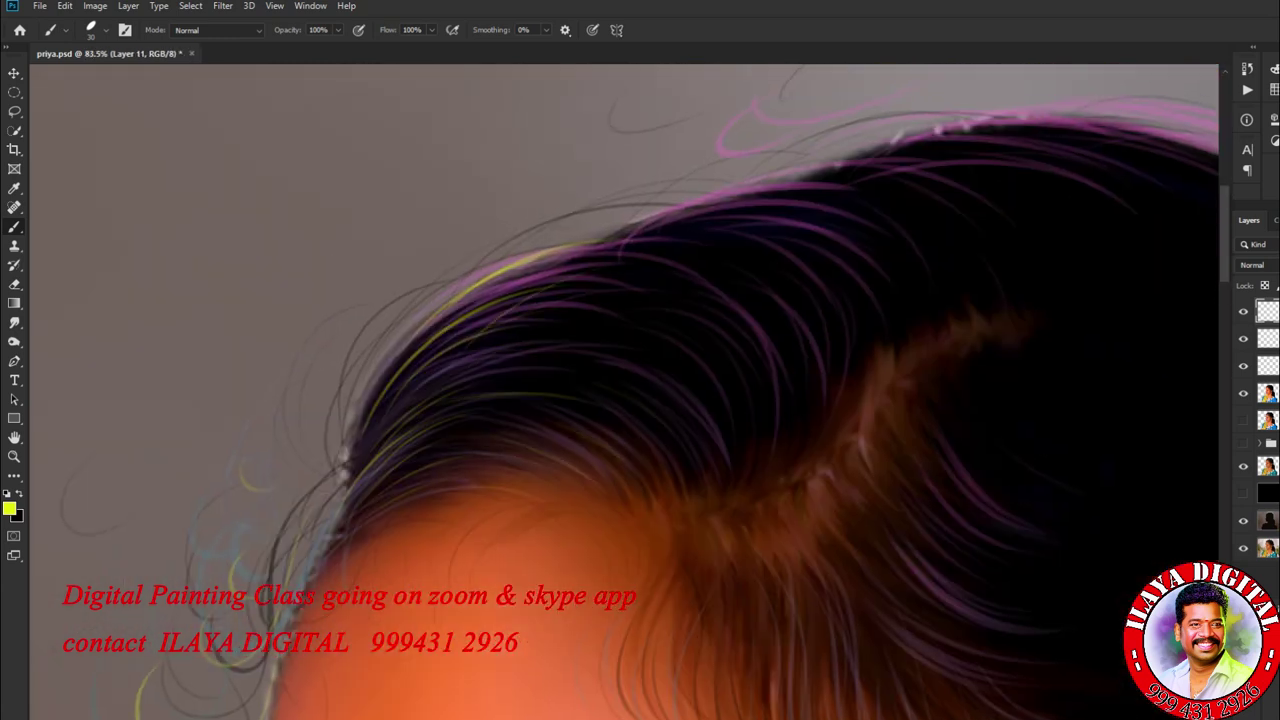
- Paint yellow highlight strands through the front hair, temple and ponytail on Layer 11 with a 30-pixel brush at 100% opacity
left_click_drag(640, 400, 180, 70)
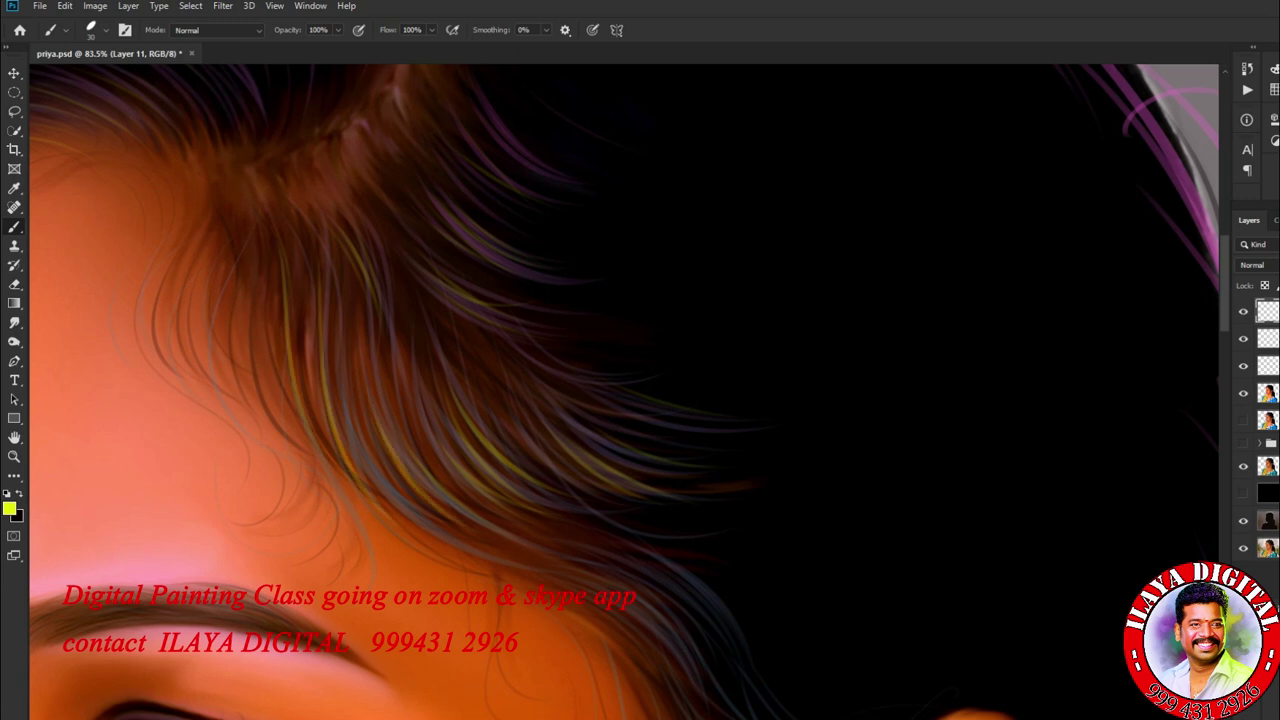
left_click_drag(640, 400, 540, 100)
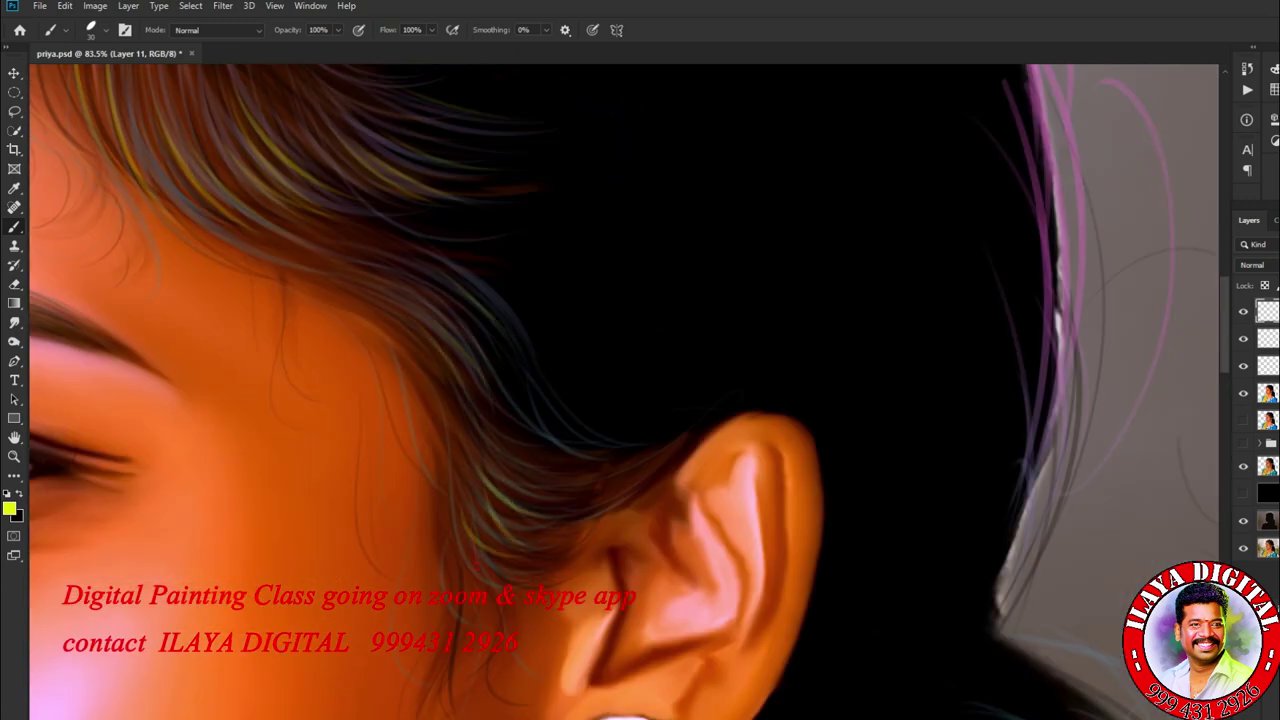
scroll(620, 390, "down", 3)
scroll(620, 390, "up", 2)
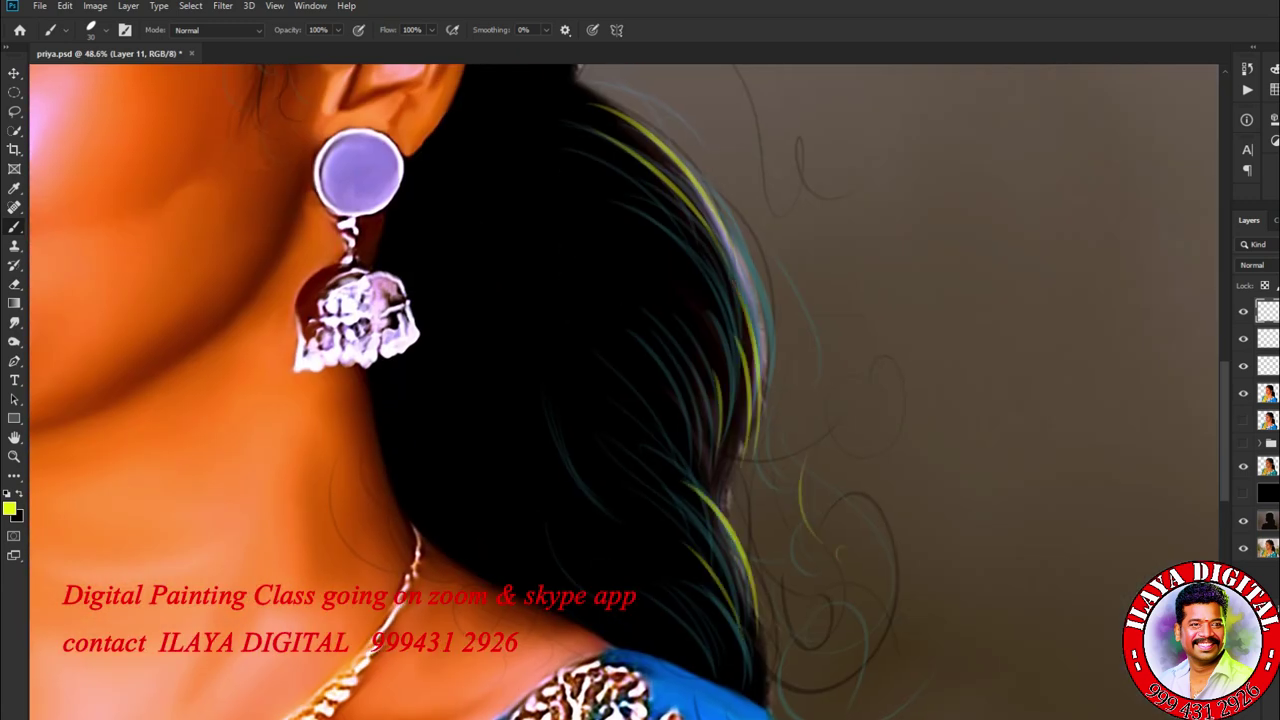
scroll(620, 390, "down", 2)
left_click_drag(400, 200, 500, 500)
- Set the foreground colour to white and paint white rim-light strands along the ponytail, crown and front hair edge
left_click(9, 509)
key("Return")
scroll(620, 390, "down", 5)
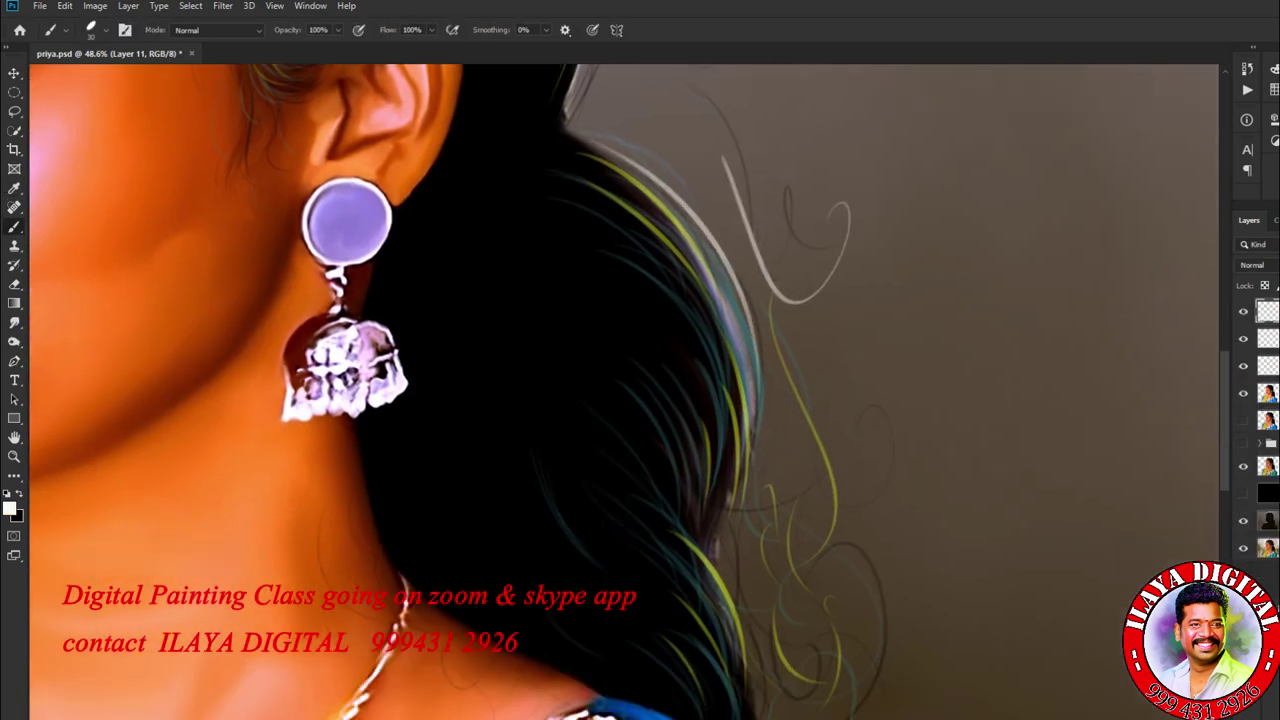
key("b")
scroll(663, 188, "up", 5)
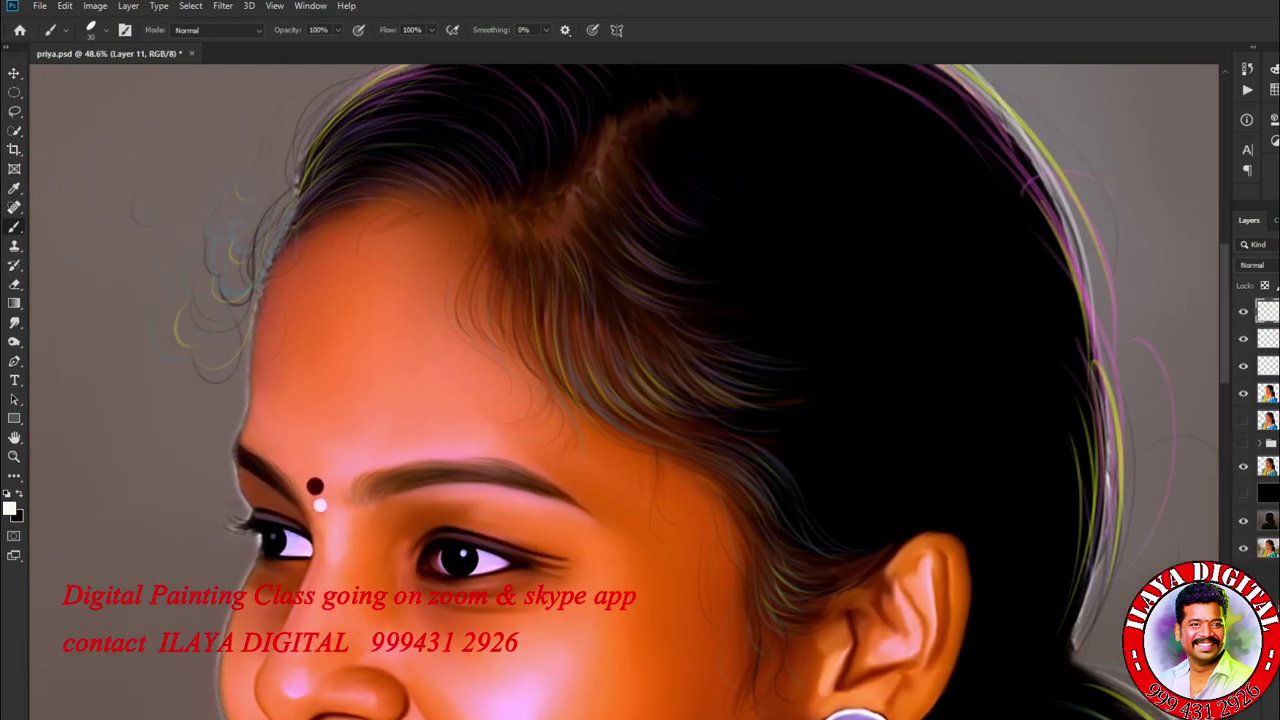
scroll(624, 392, "up", 3)
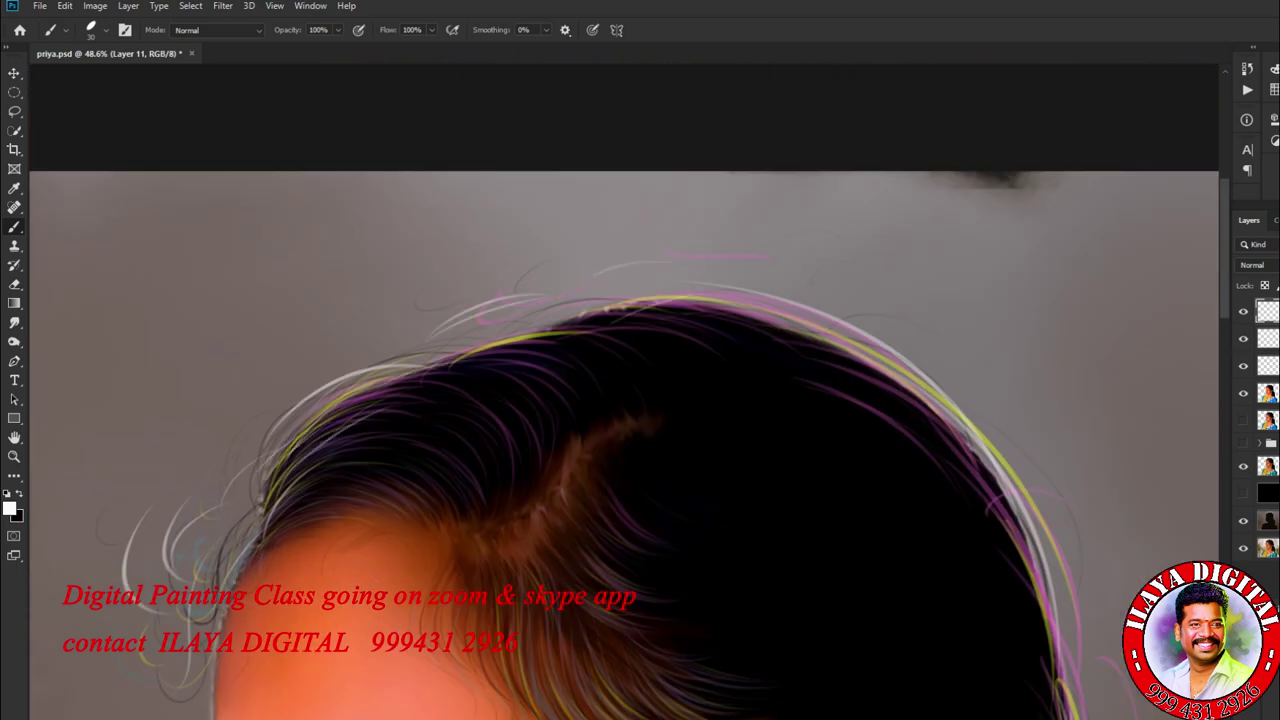
- Merge a copy of the grouped painting layers and erase the stray white curls beside the forehead
scroll(624, 392, "down", 4)
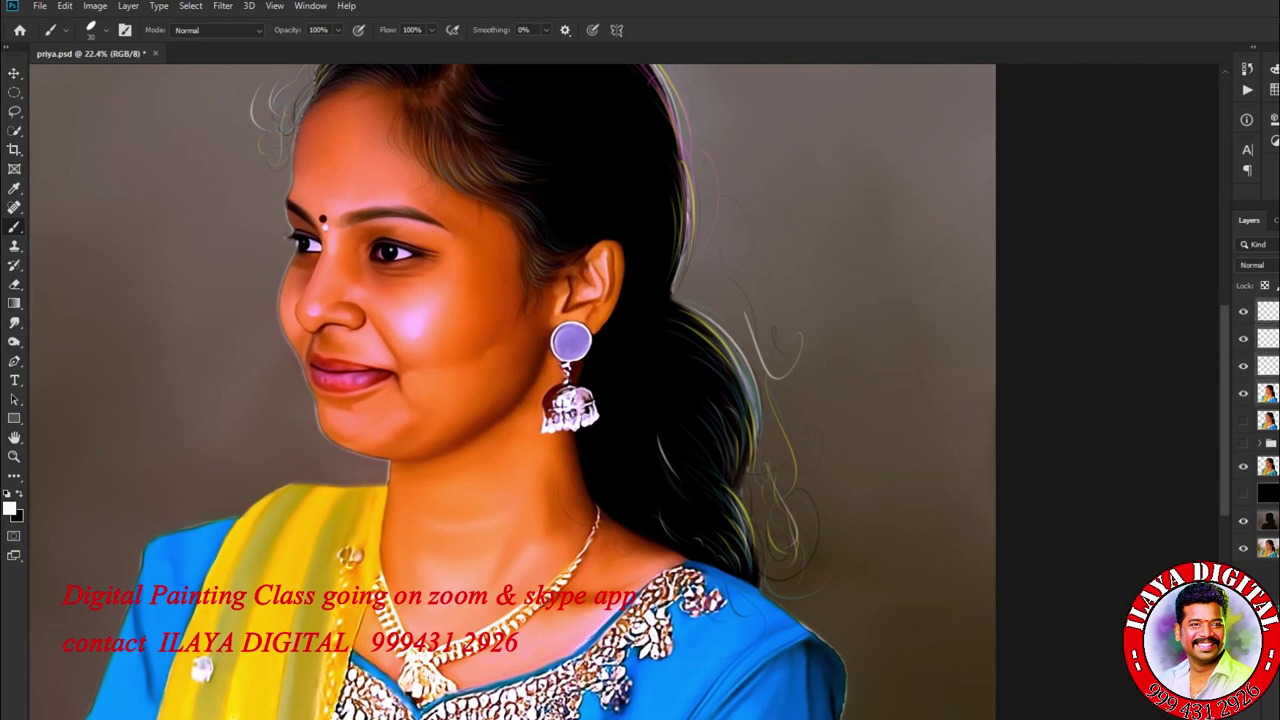
scroll(400, 150, "up", 4)
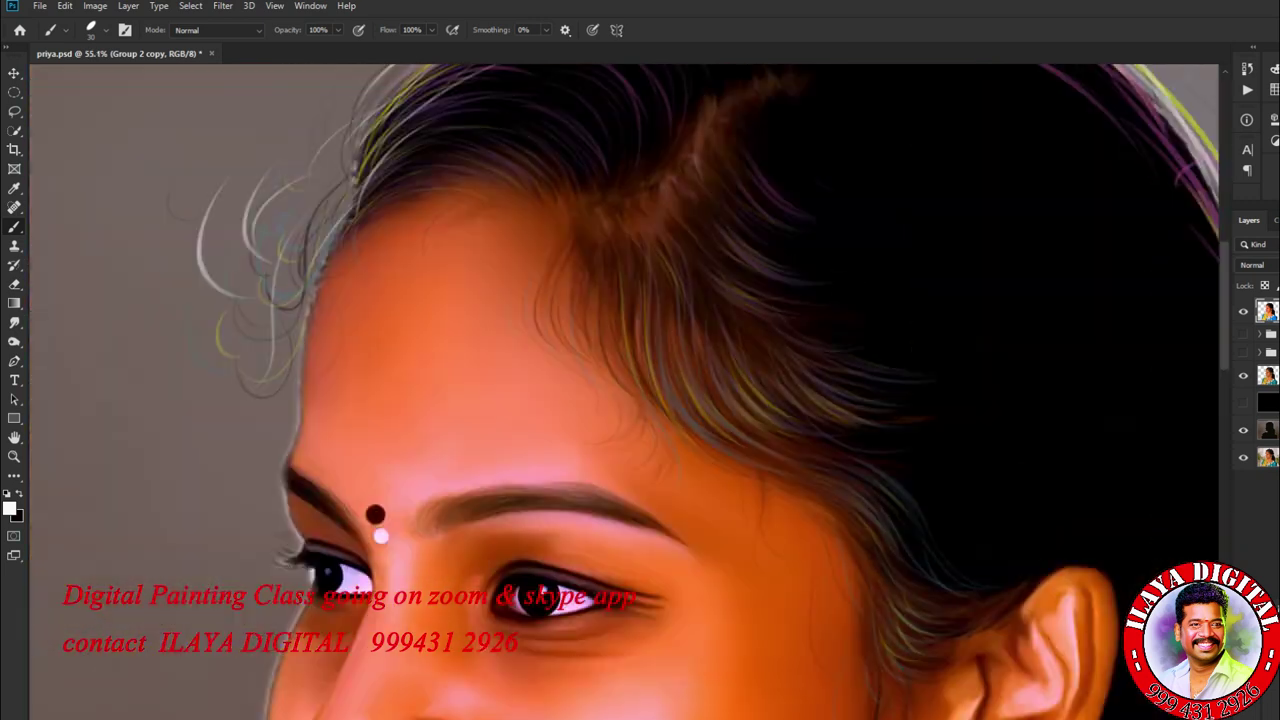
key("l")
left_click_drag(358, 155, 352, 268)
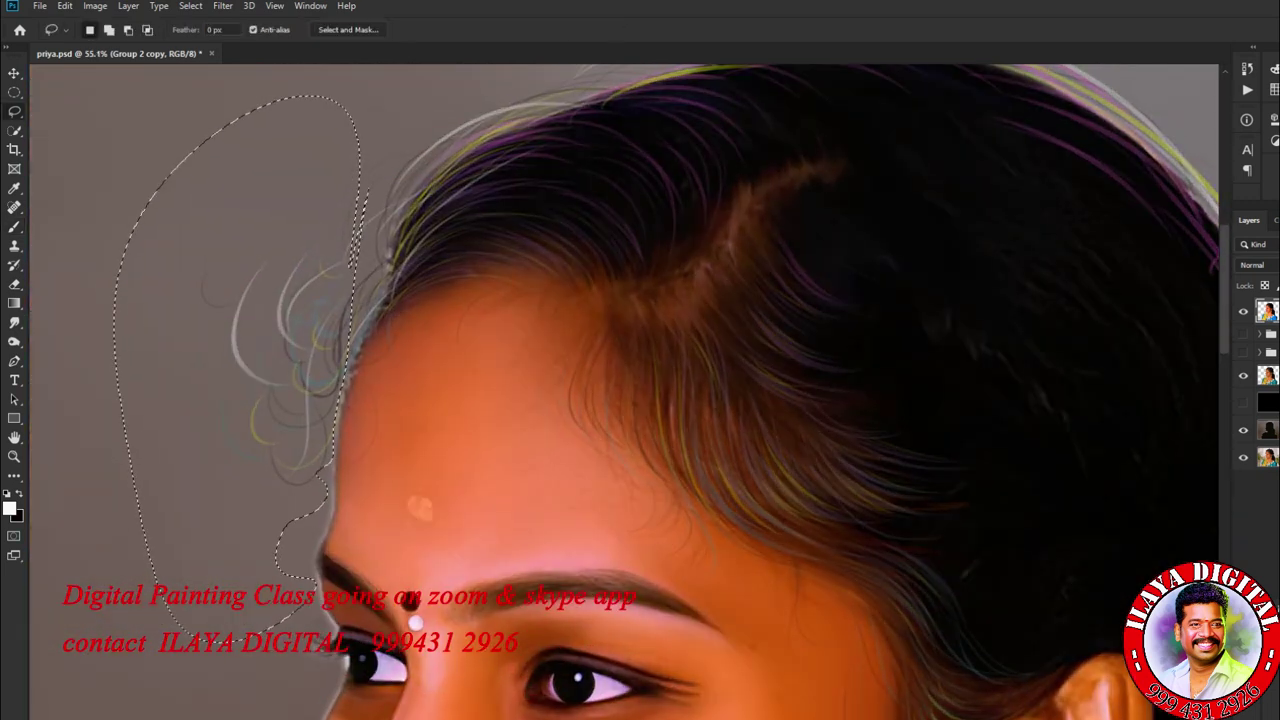
key("ctrl+d")
key("e")
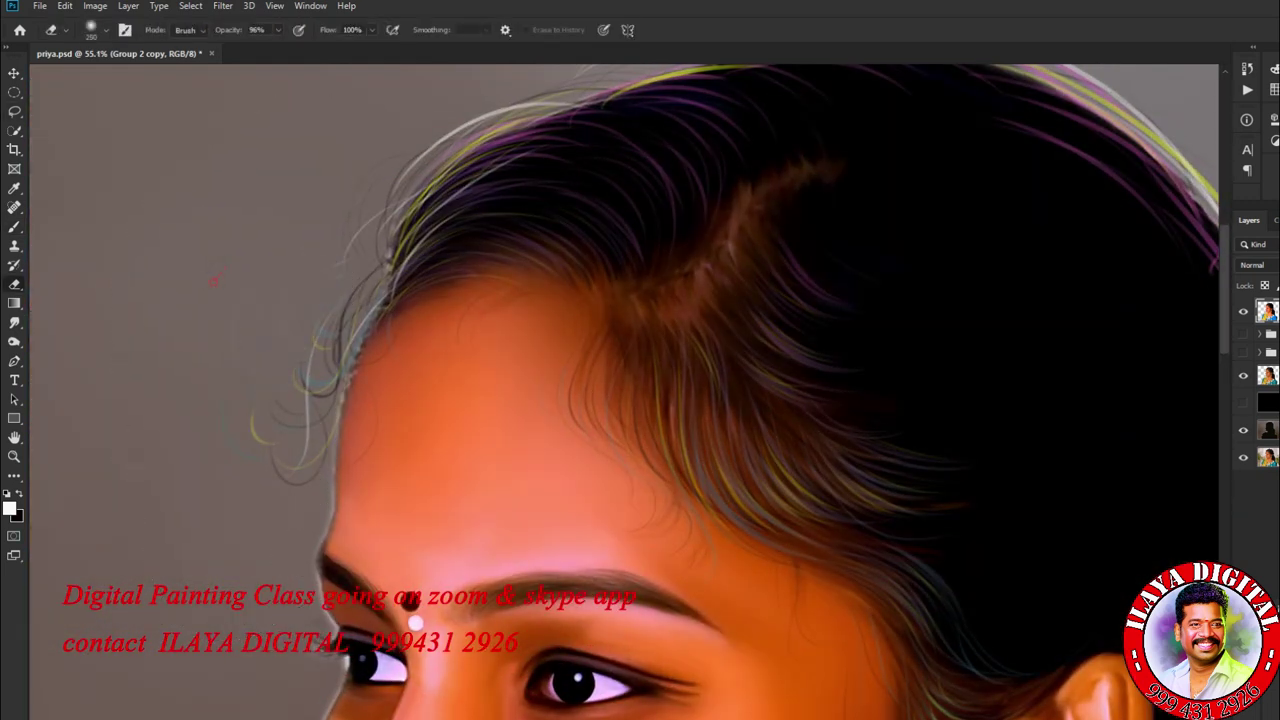
- Paint black strands and loose curls along the forehead's outer hair edge with the 30-pixel brush
scroll(519, 470, "up", 3)
key("b")
key("x")
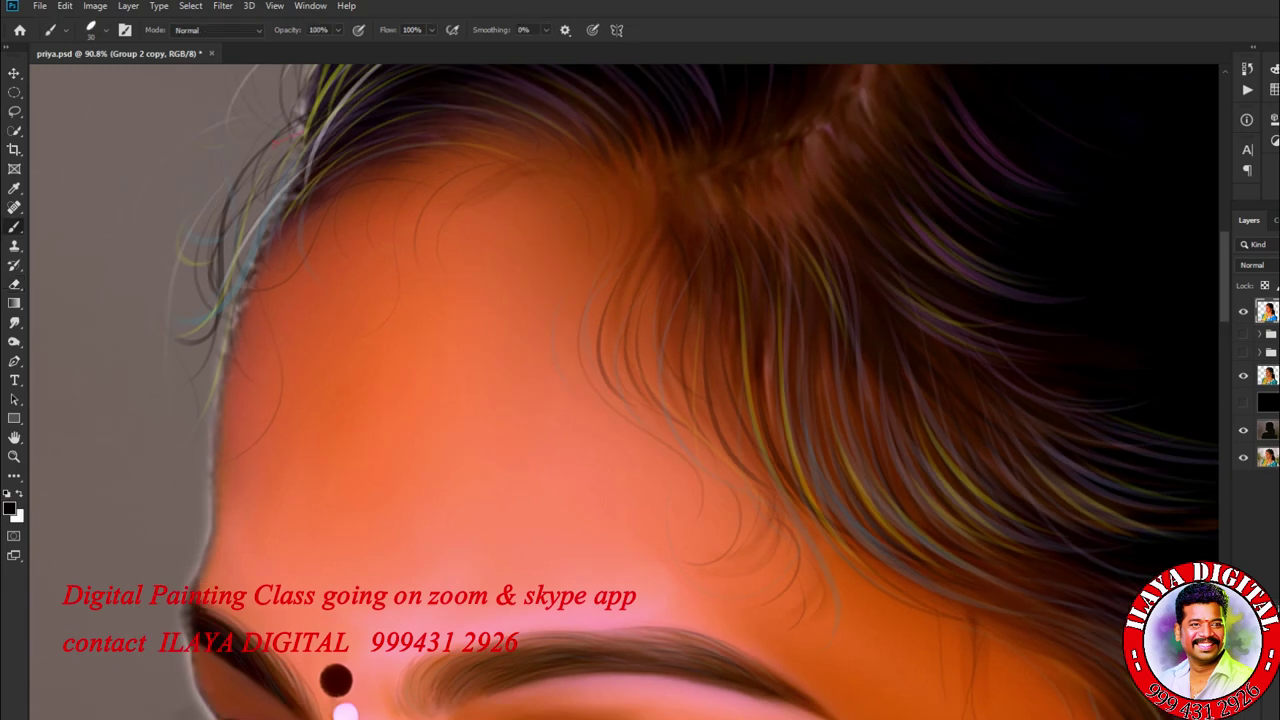
left_click_drag(222, 288, 342, 478)
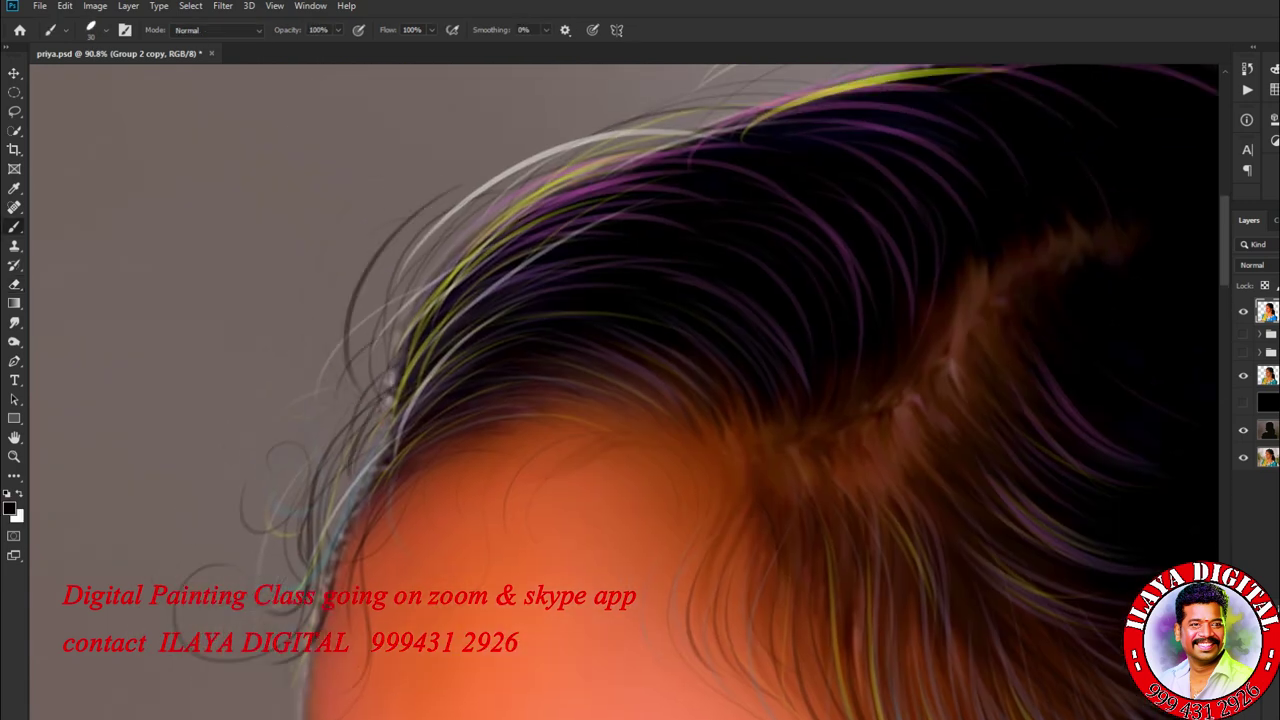
left_click_drag(528, 432, 588, 424)
left_click_drag(590, 500, 330, 80)
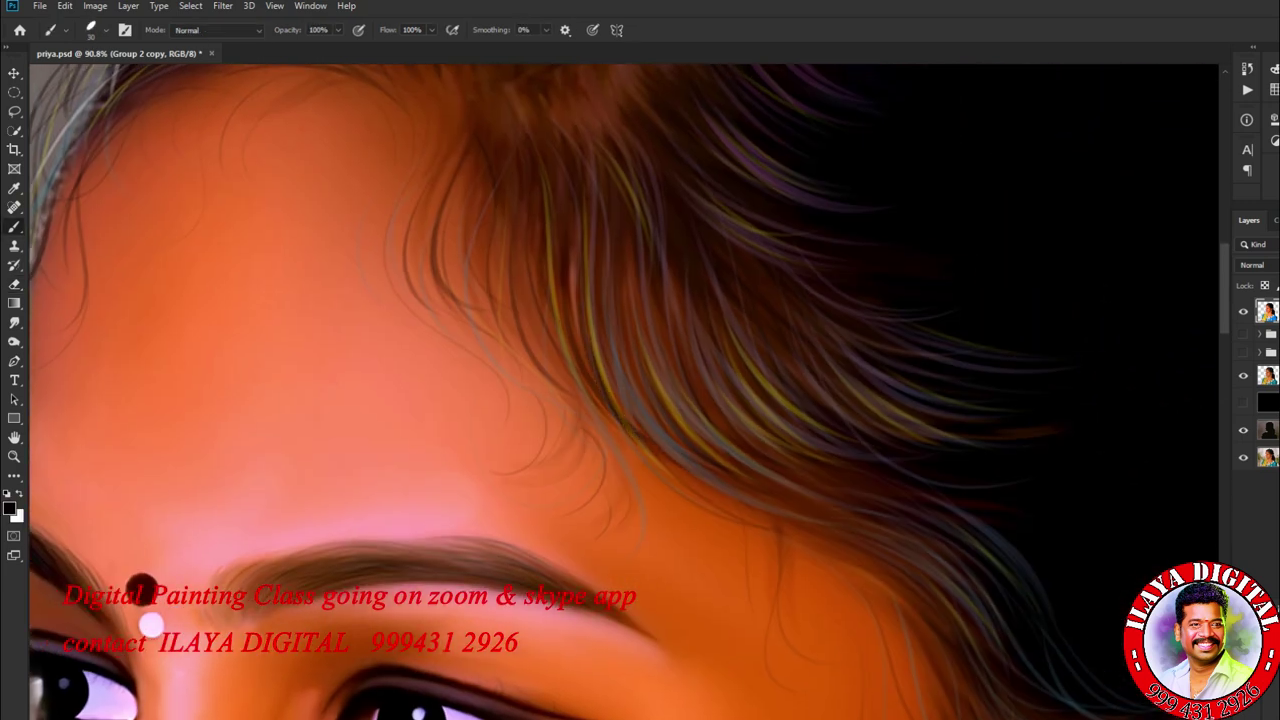
- Save the painting priya.psd
key("ctrl+0")
key("ctrl+0")
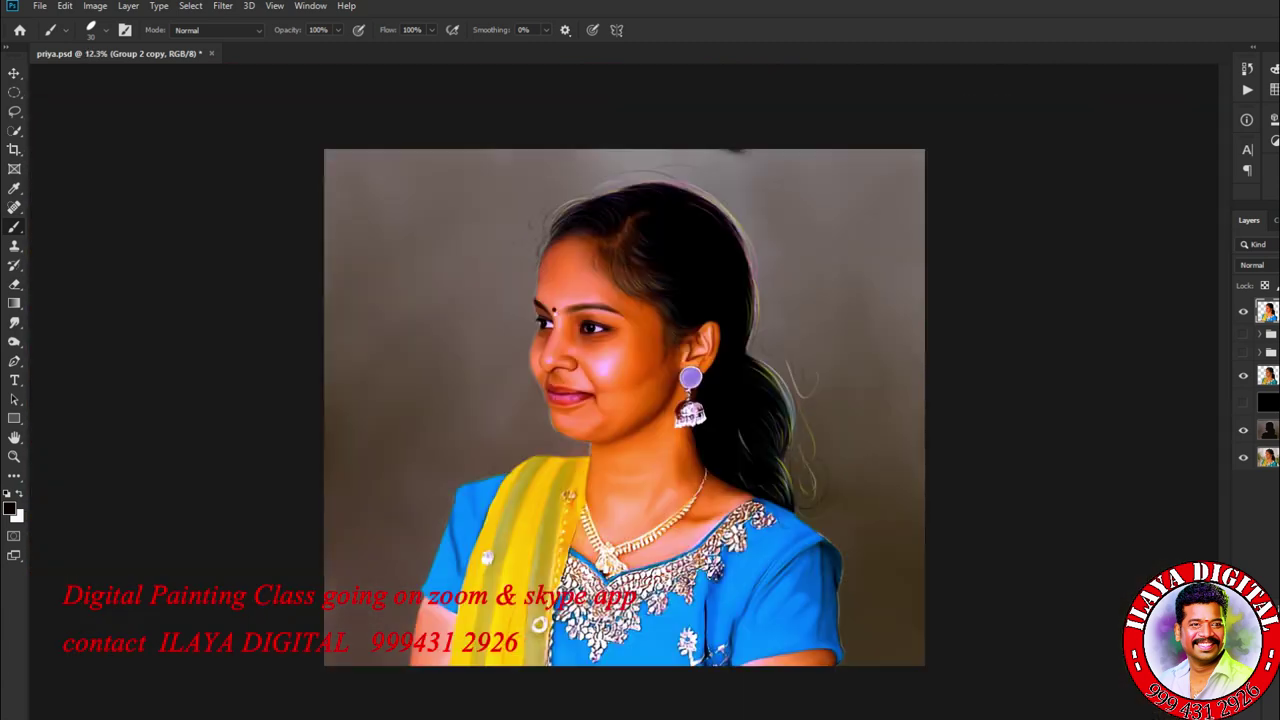
key("l")
key("ctrl+plus")
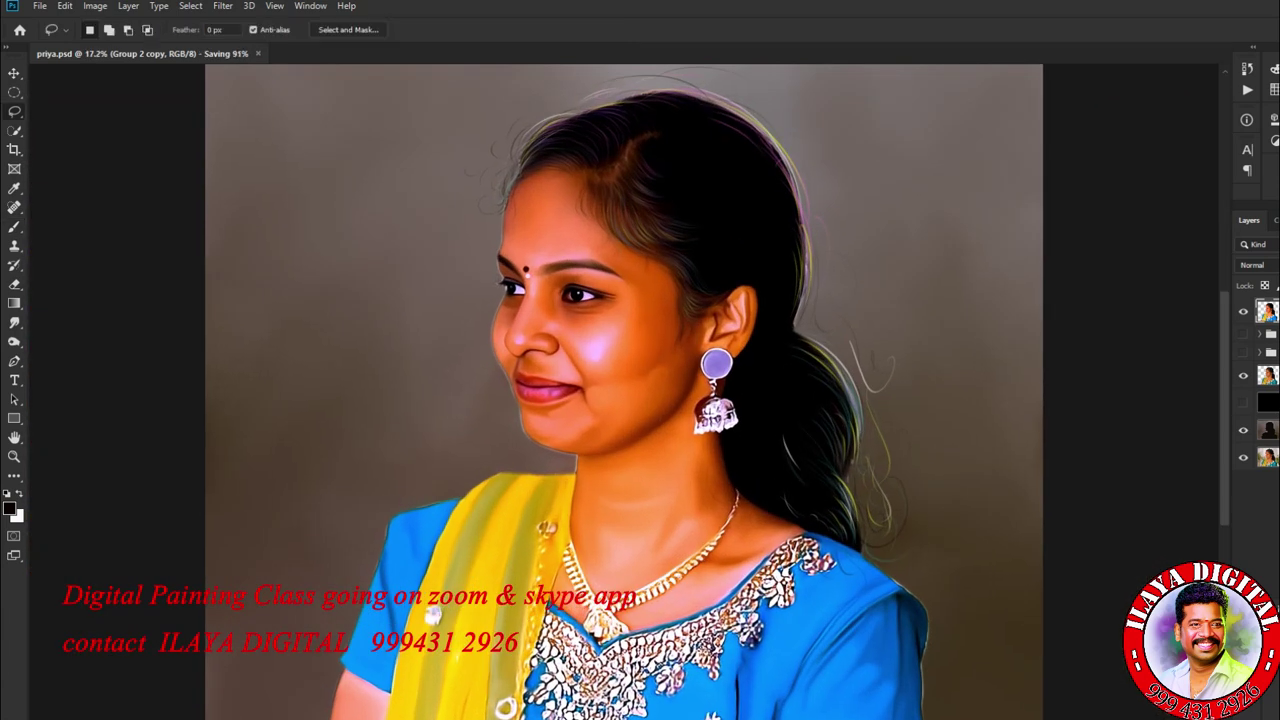
- Open the background image ak-Editz-Light-Effect-57-1024x1024 from the backround folder on Local Disk (F:)
key("alt+f")
key("o")
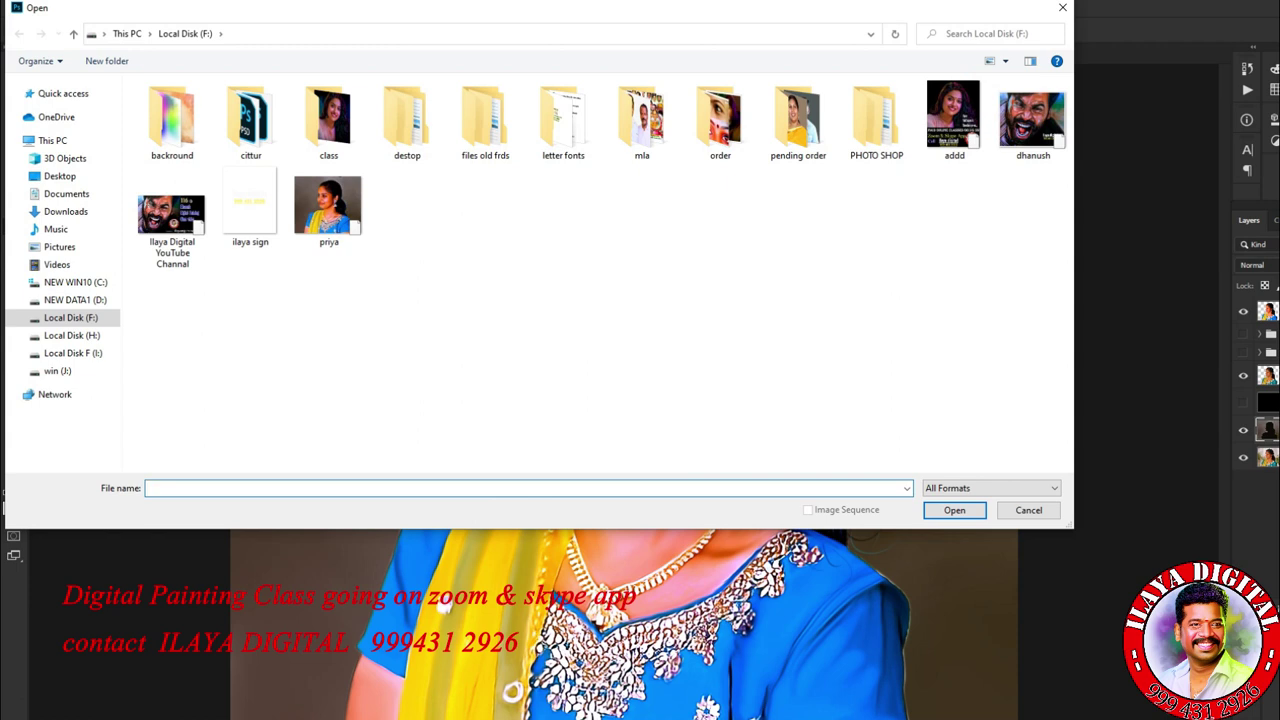
key("Return")
left_click(677, 132)
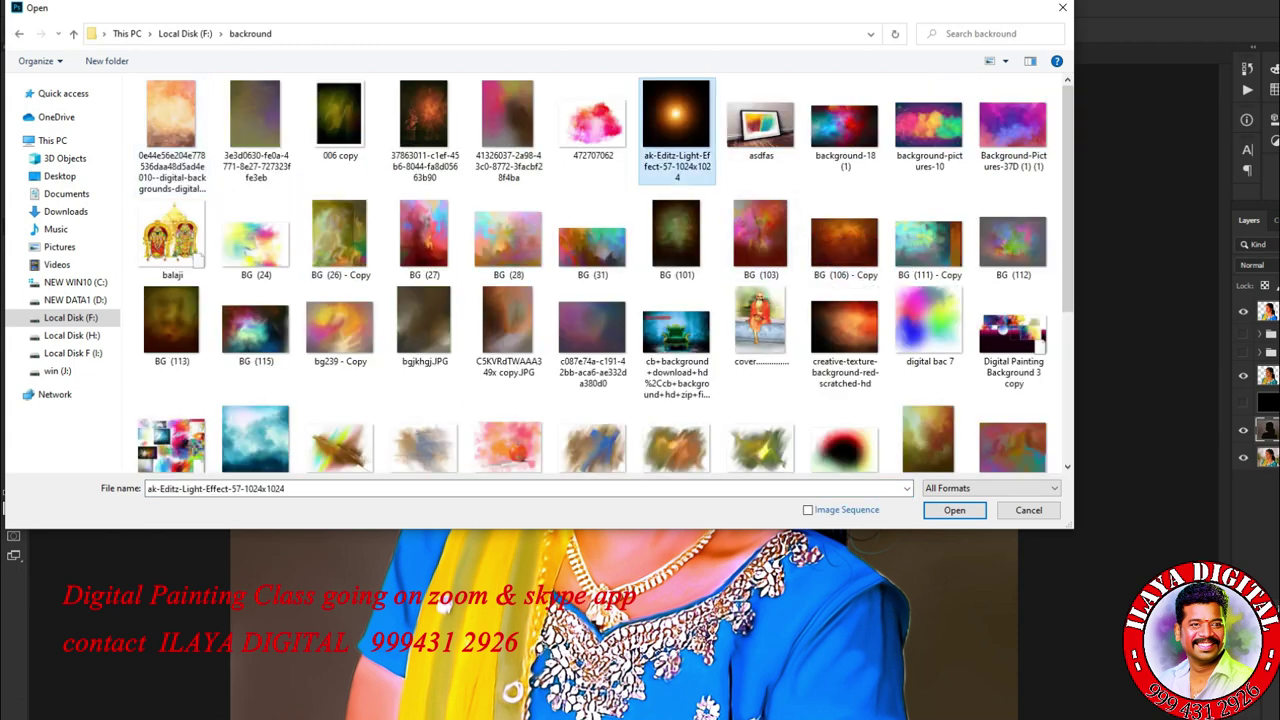
key("Return")
- Unlock the light-effect image's layer, move it into priya.psd behind the portrait and scale it to cover the canvas
double_click(1267, 313)
key("Return")
key("v")
left_click_drag(592, 304, 291, 109)
key("ctrl+minus")
key("ctrl+t")
left_click_drag(577, 386, 931, 719)
key("Return")
- Add a new layer and draw a large elliptical selection around the portrait, extending past the canvas edges
key("ctrl+shift+alt+n")
key("m")
left_click_drag(490, 100, 940, 719)
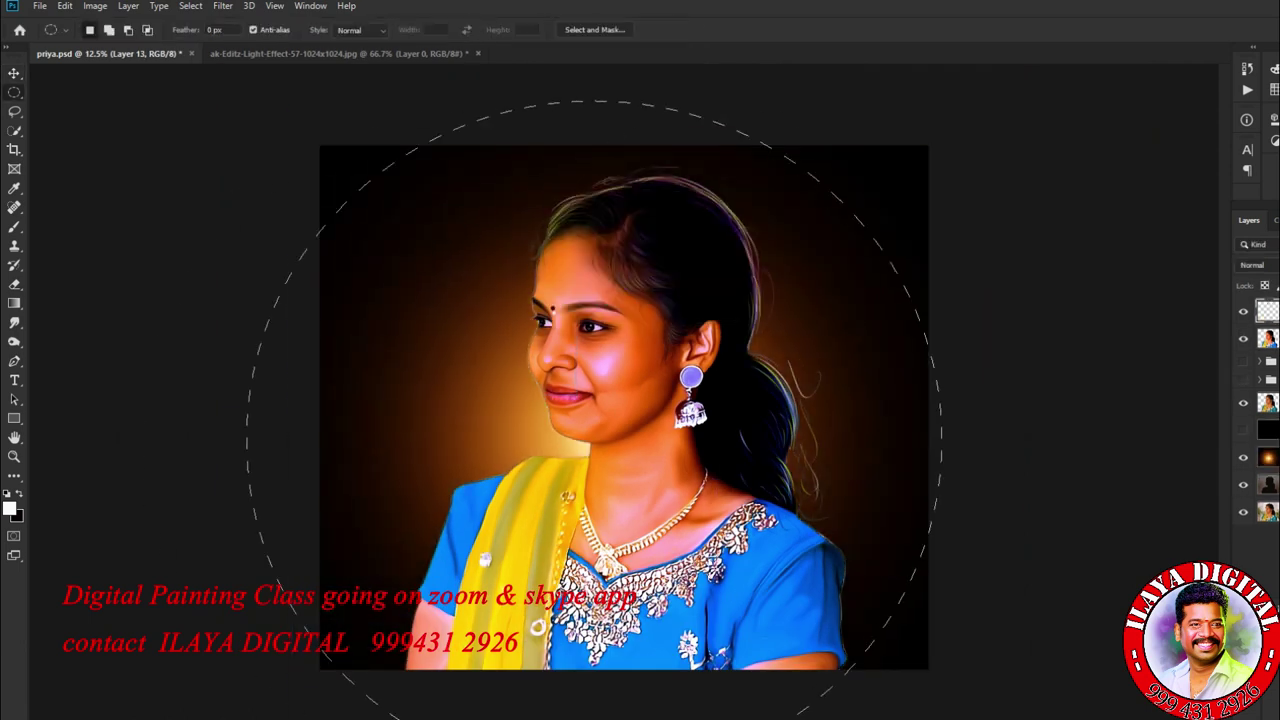
- Select the whole canvas rectangle, stroke it with a 100 px white inside border on the new layer, deselect and save the file
left_click(14, 92)
left_click(85, 88)
left_click_drag(320, 145, 928, 669)
right_click(620, 400)
left_click(660, 560)
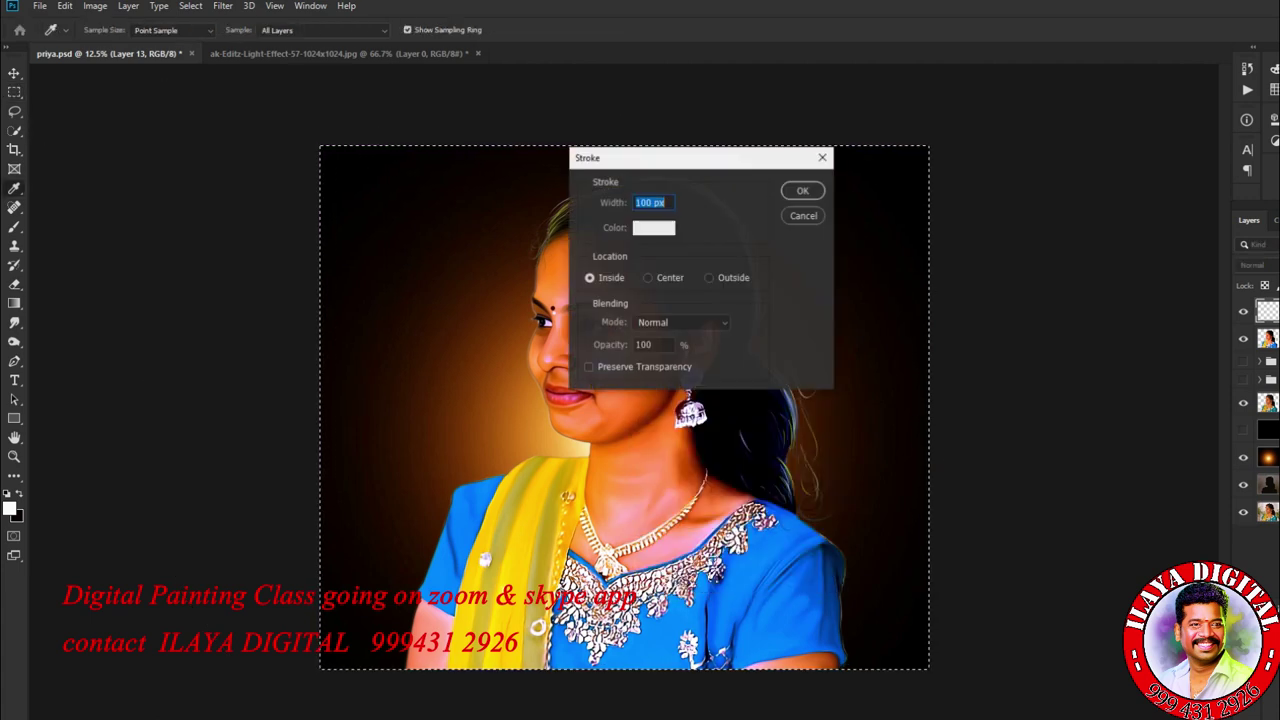
key("Return")
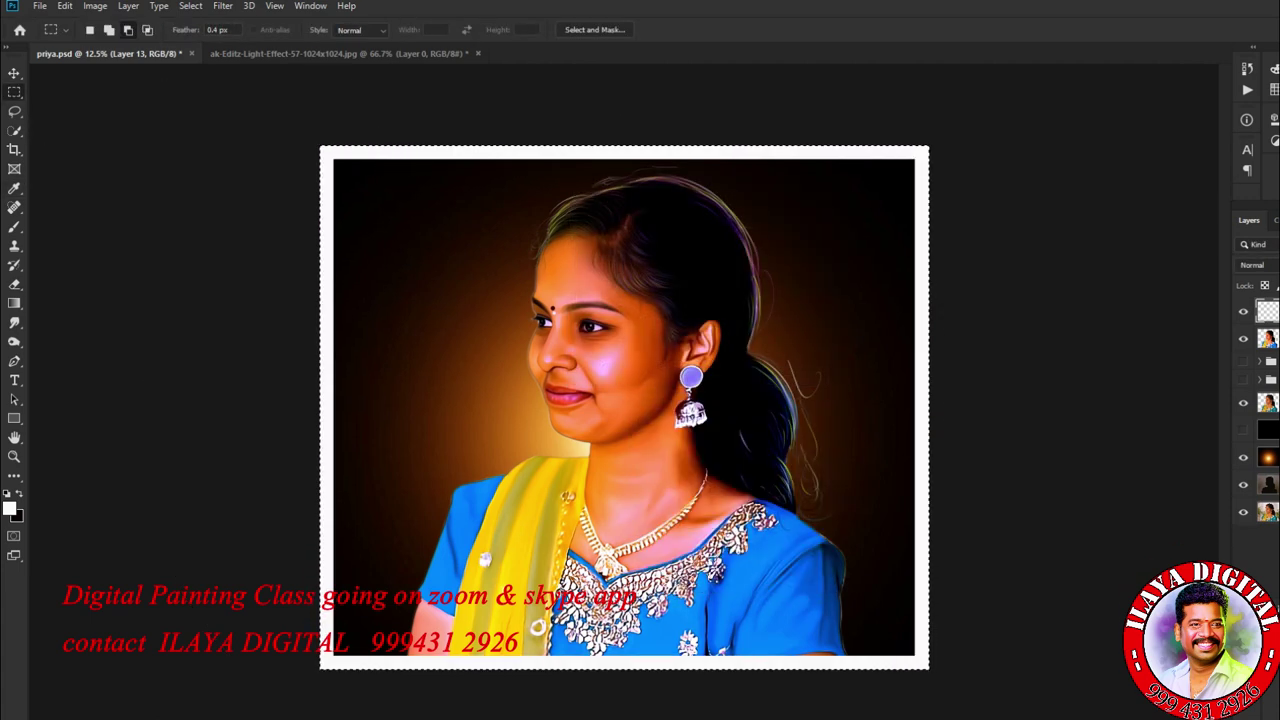
key("ctrl+d")
key("ctrl+s")
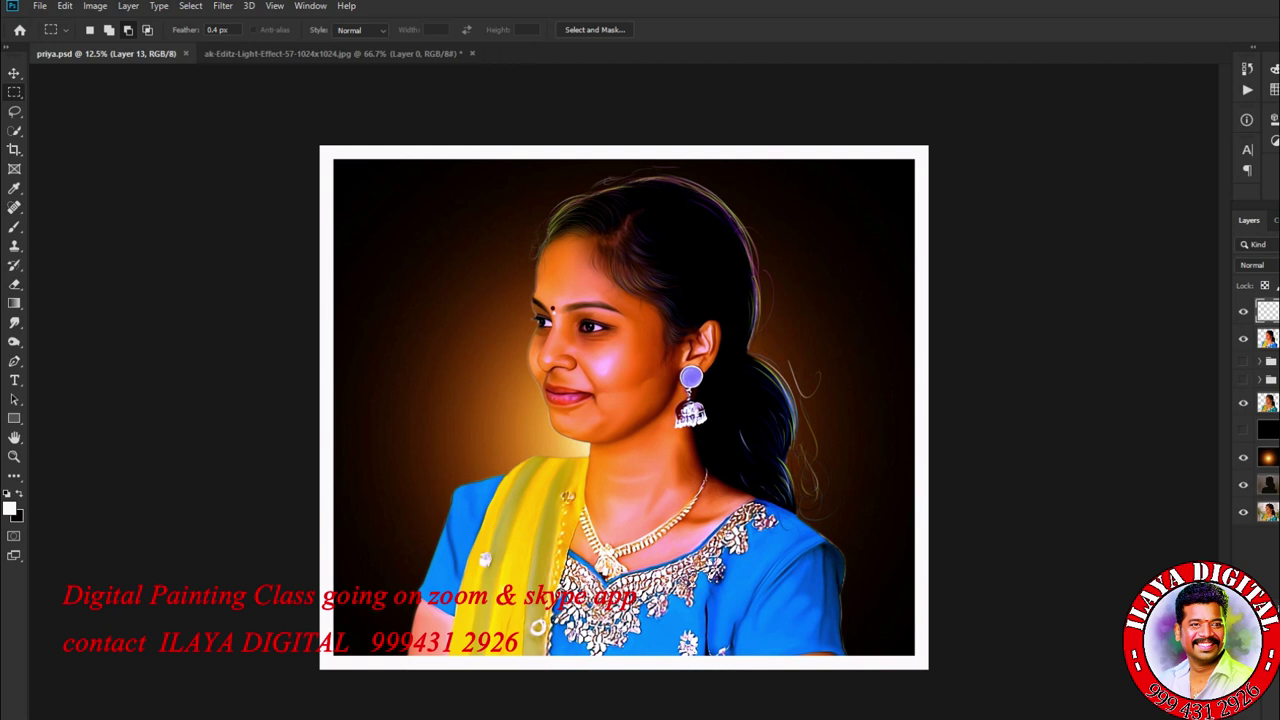
- Move the light-effect layer above the black layer and shift its glow behind the back of the head, near the upper hair
scroll(606, 355, "up", 5)
scroll(606, 355, "down", 5)
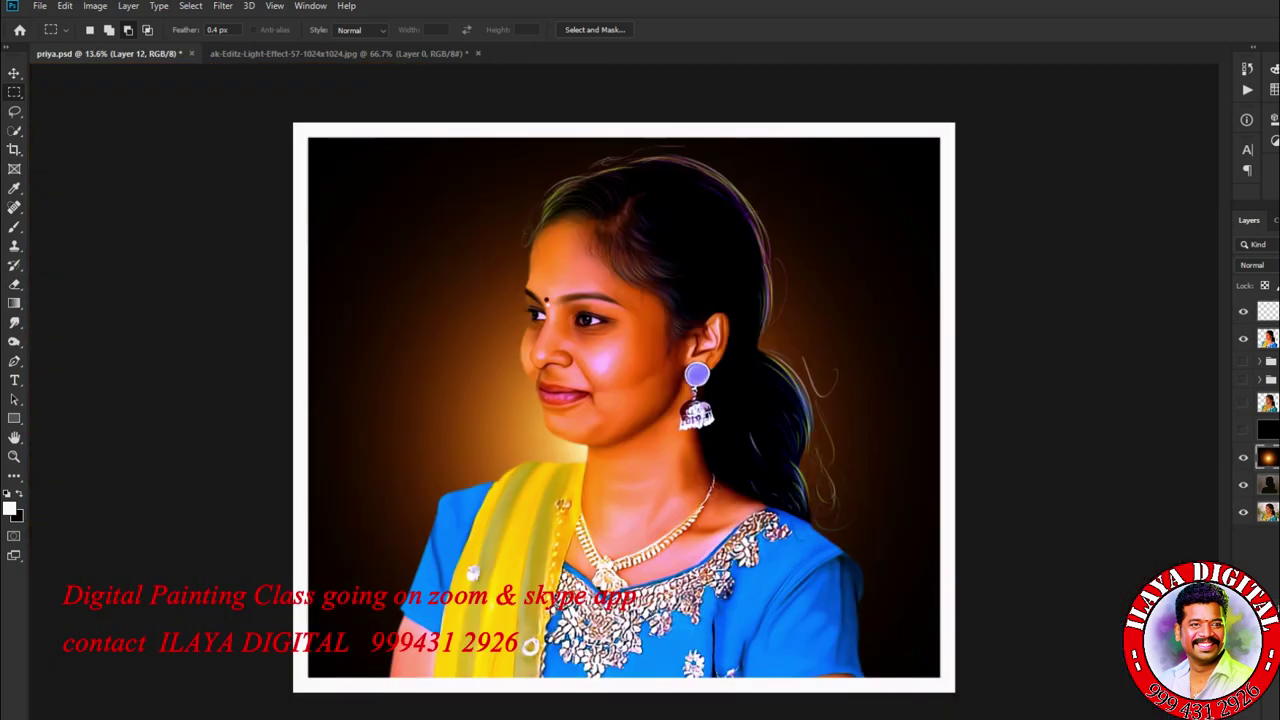
key("ctrl+t")
left_click_drag(506, 429, 600, 353)
left_click_drag(377, 376, 404, 376)
key("Return")
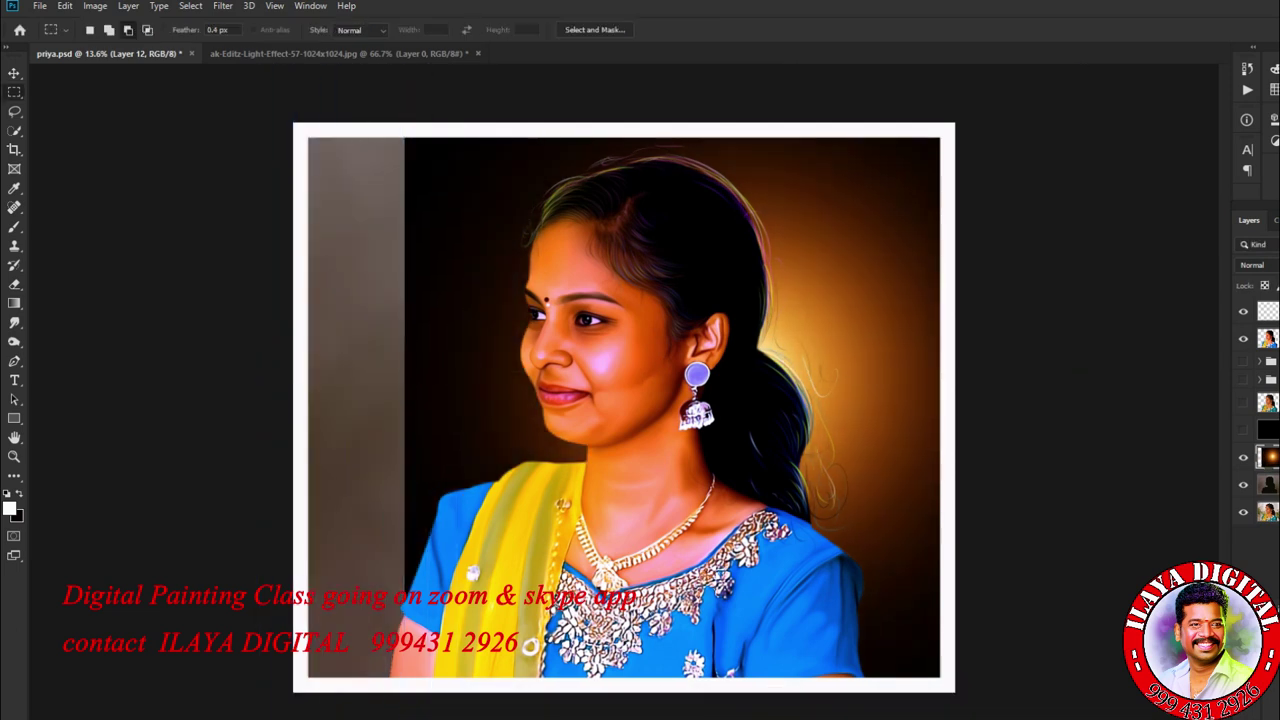
key("ctrl+bracketright")
key("v")
left_click_drag(880, 340, 895, 210)
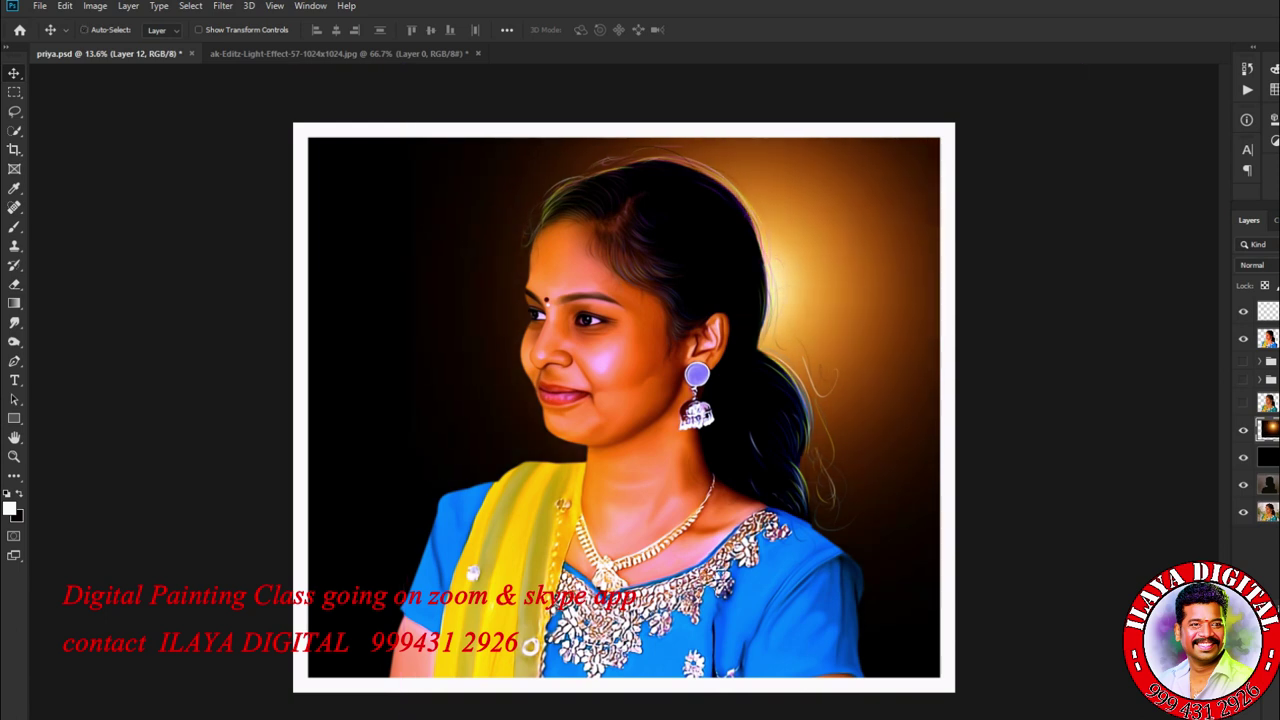
- Try shifting the light-effect layer's hue to -19 with Hue/Saturation
key("ctrl+u")
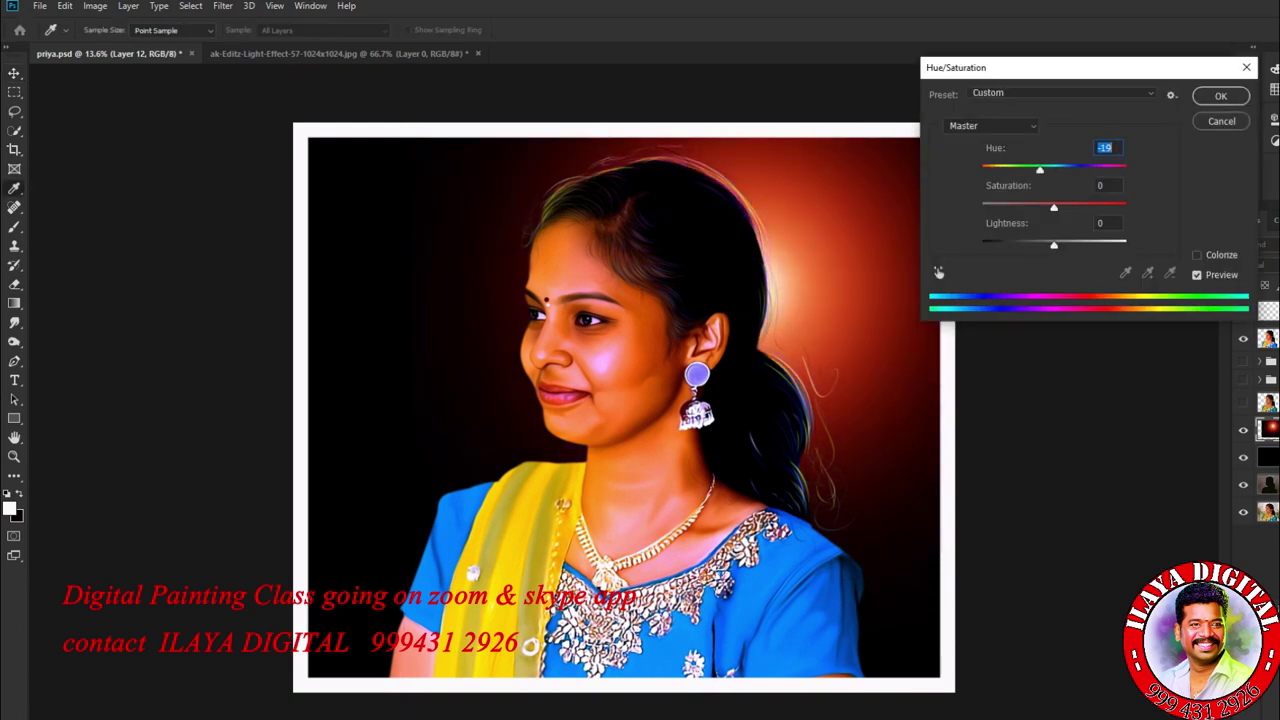
key("Escape")
scroll(623, 315, "up", 3)
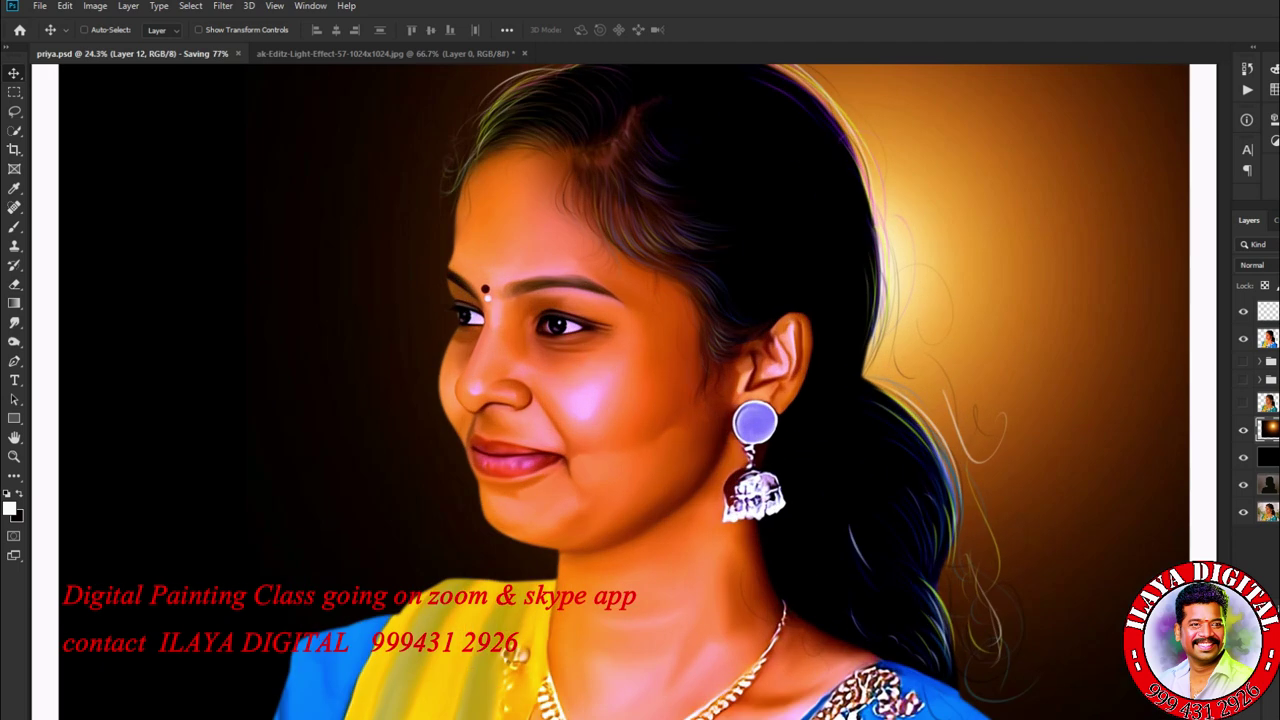
- Try reordering the light-effect layer above the hidden groups and the portrait layers below the groups, undoing the last change
key("ctrl+bracketright")
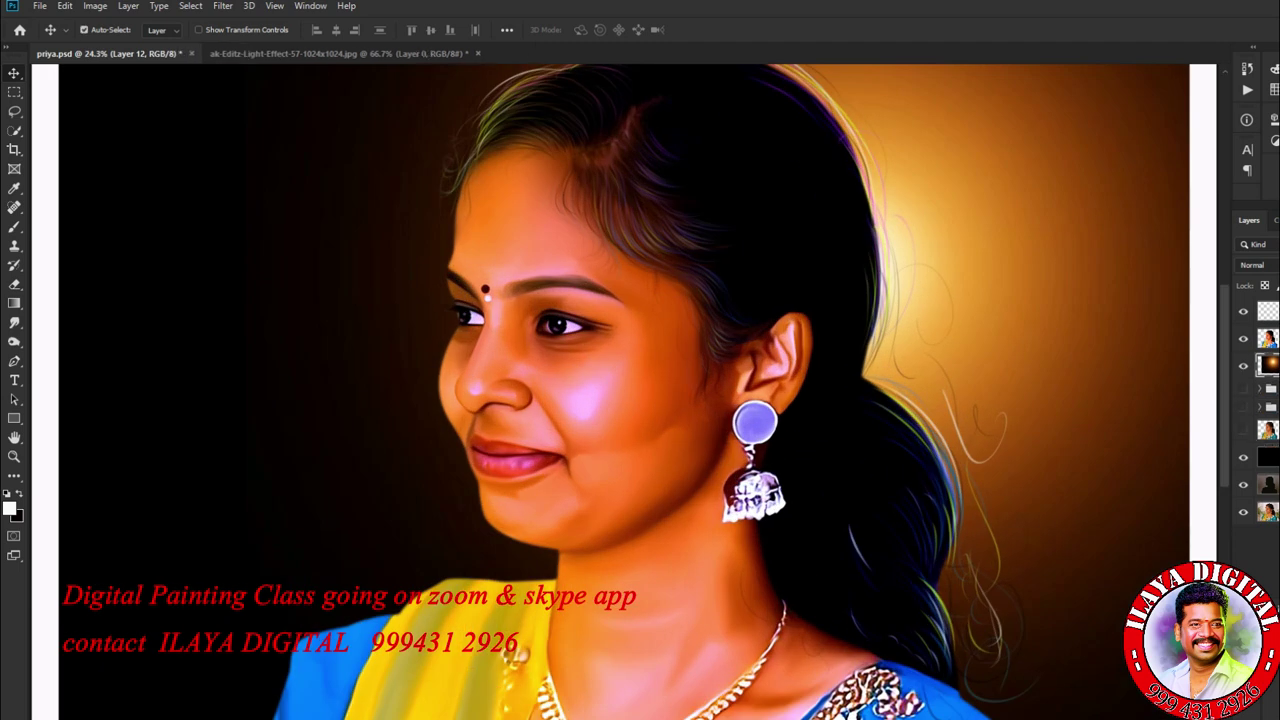
key("ctrl")
key("ctrl+bracketleft")
key("ctrl+bracketleft")
key("ctrl+bracketleft")
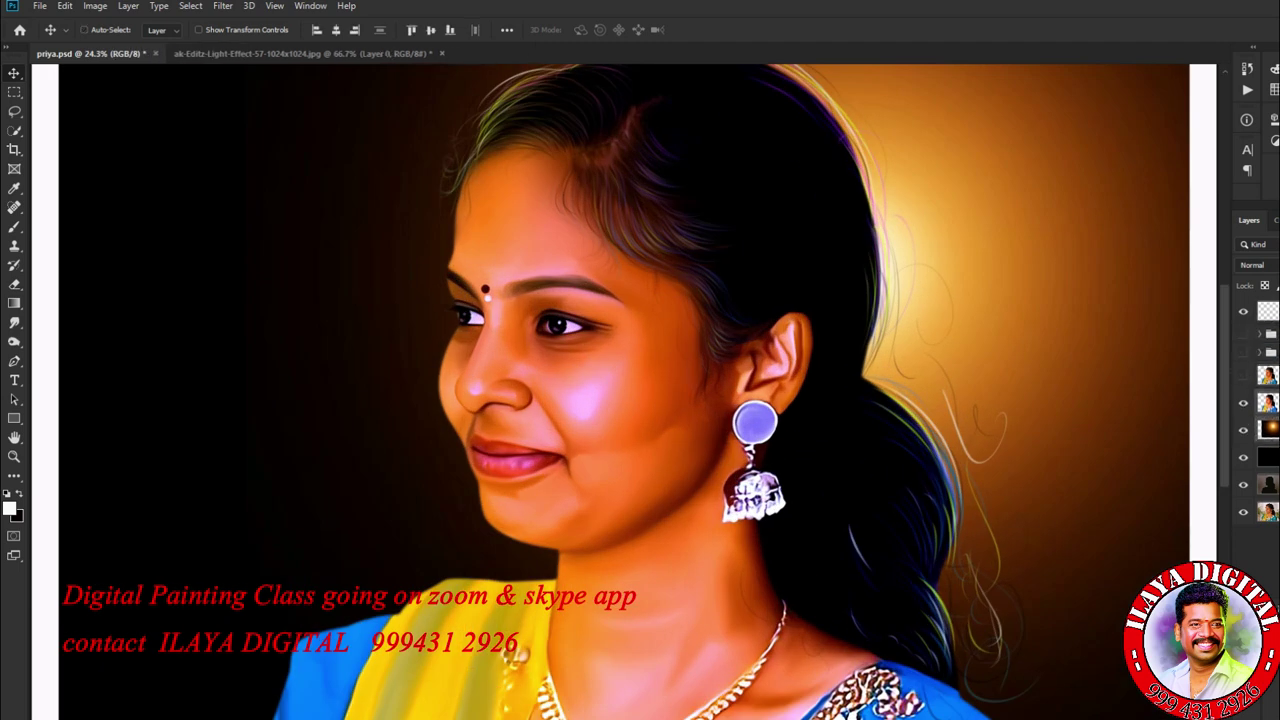
key("ctrl+z")
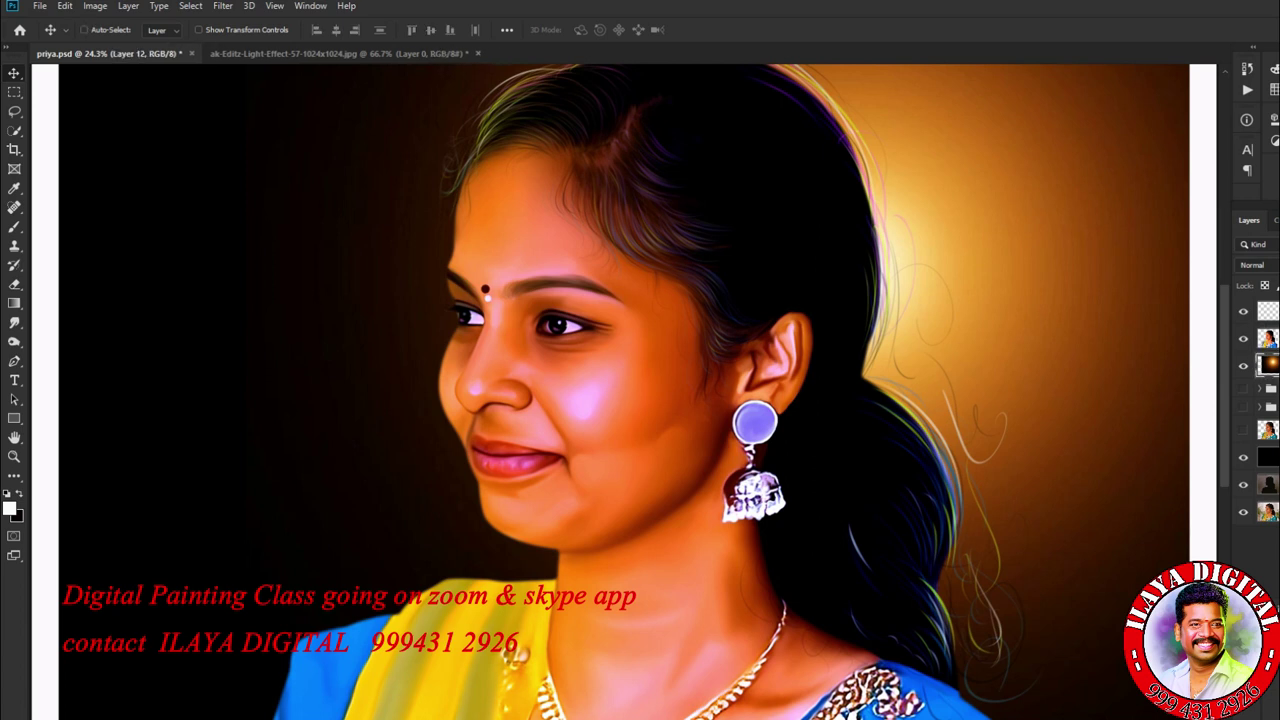
- Put the light-effect layer back just above the black layer and show the lower portrait copy over it
left_click(1243, 338)
left_click(1243, 338)
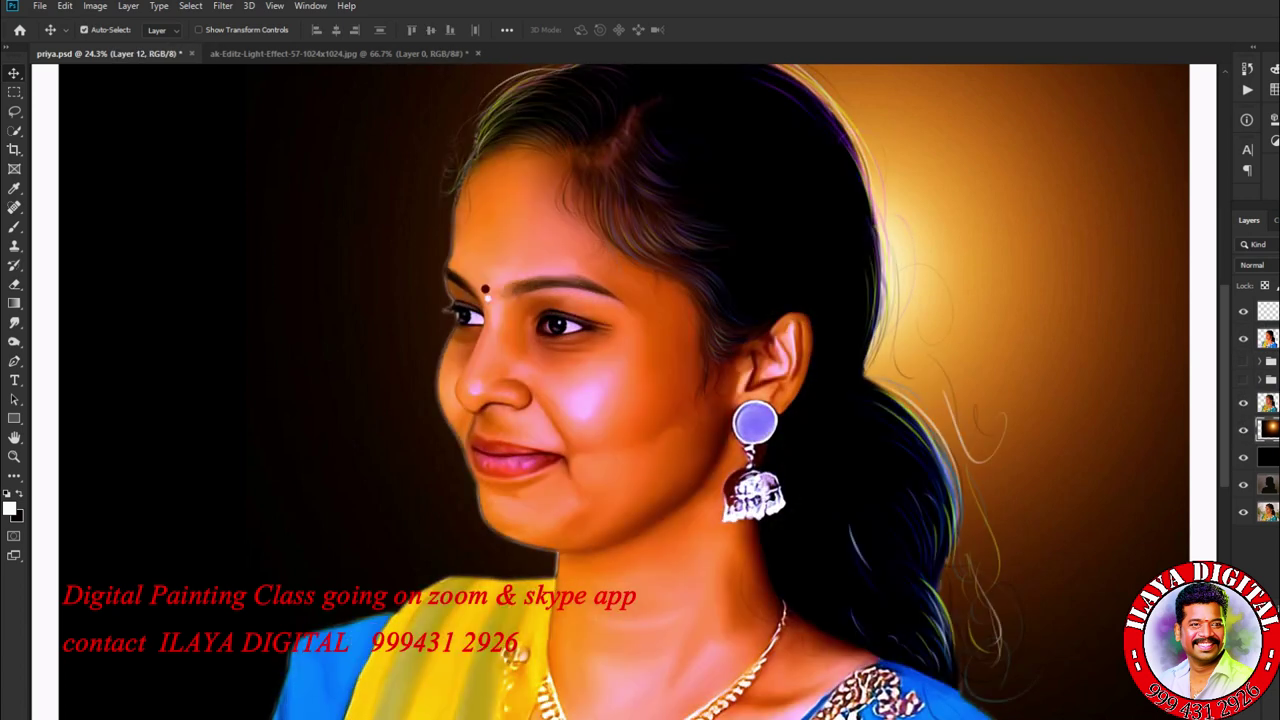